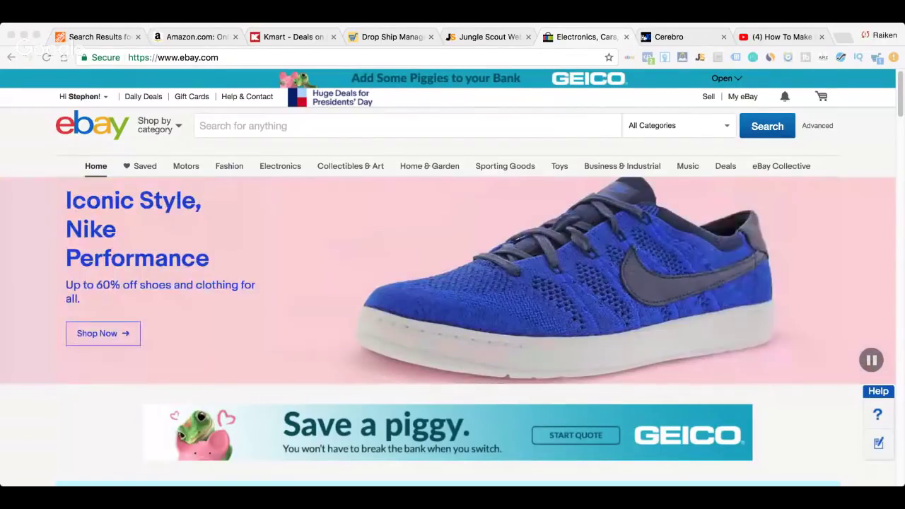
# - Search Amazon for "faucet extender" and look through the product listings with their prices, sales ranks and sellers
pyautogui.click(20, 139)
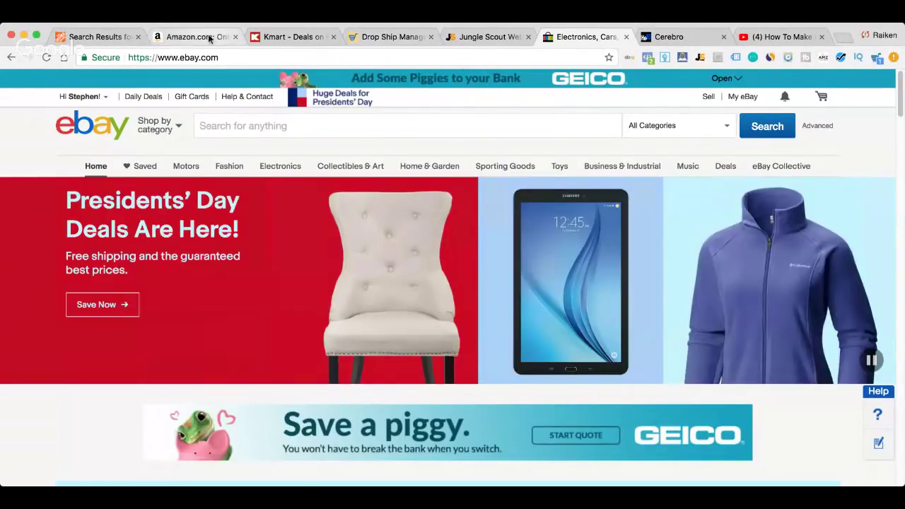
pyautogui.click(208, 38)
pyautogui.click(265, 122)
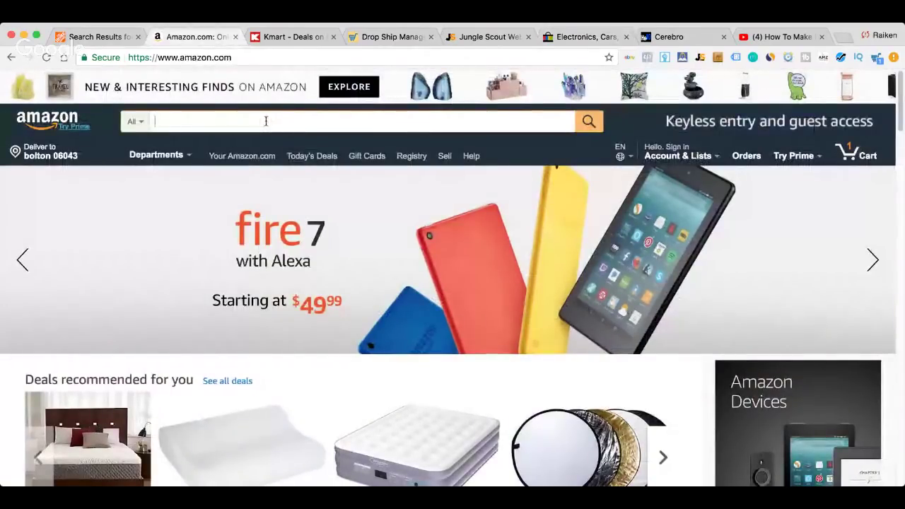
pyautogui.write('faucet')
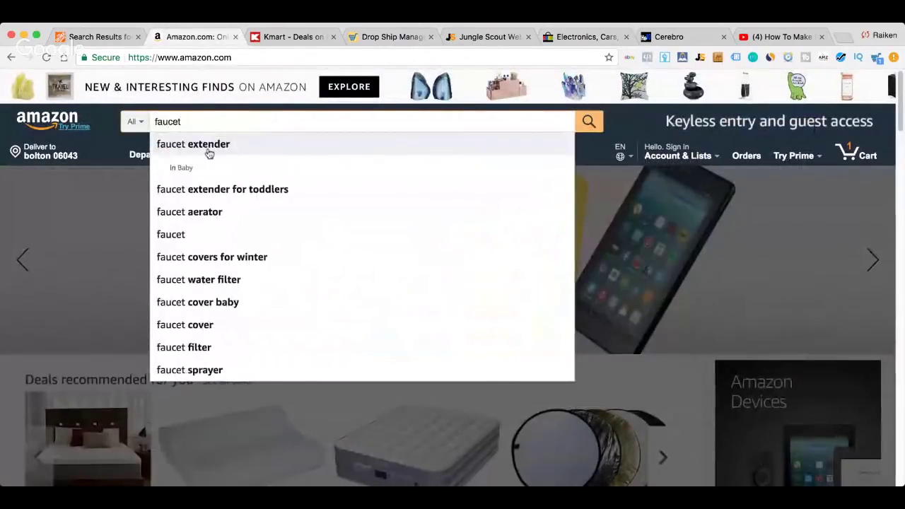
pyautogui.click(208, 149)
pyautogui.scroll(-3, 314, 234)
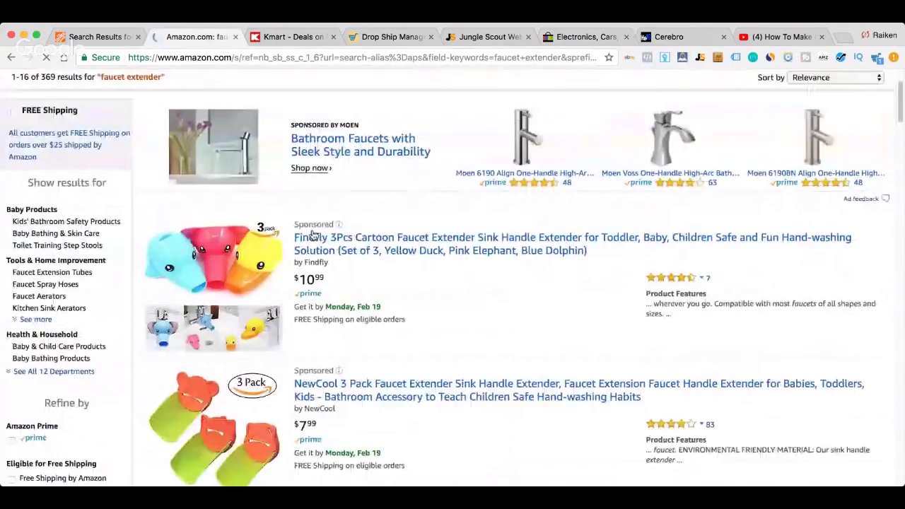
pyautogui.scroll(-5, 314, 235)
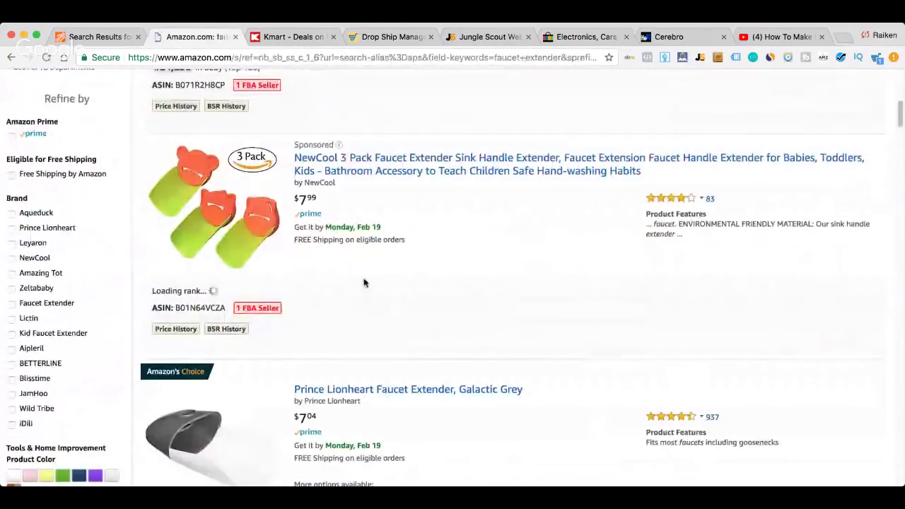
pyautogui.scroll(-6, 364, 283)
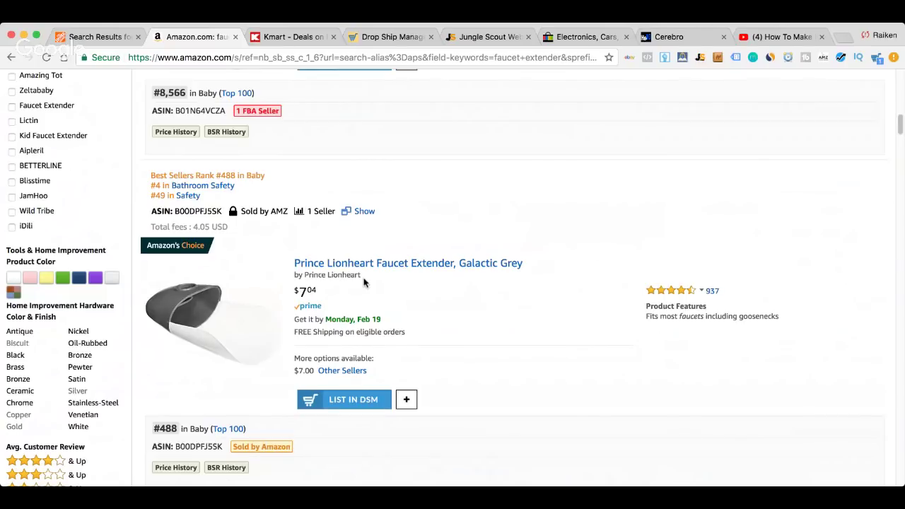
# - Look over the open DSM Tool, eBay, Kmart, Amazon and Home Depot pages
pyautogui.click(393, 37)
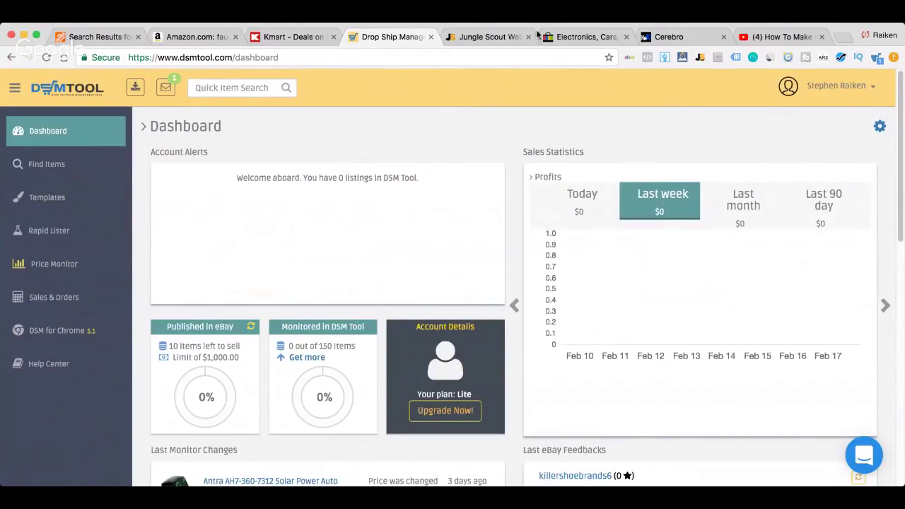
pyautogui.click(575, 37)
pyautogui.click(401, 38)
pyautogui.click(286, 36)
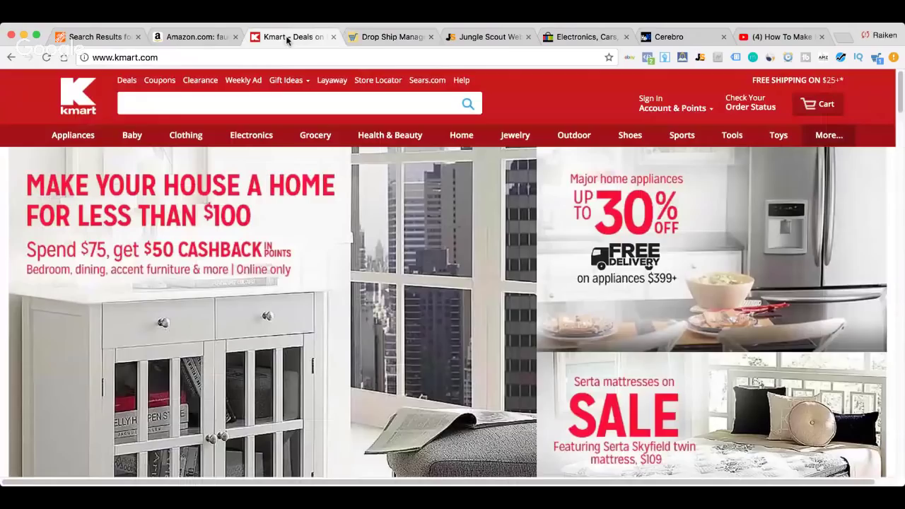
pyautogui.click(201, 39)
pyautogui.scroll(5, 174, 78)
pyautogui.click(97, 39)
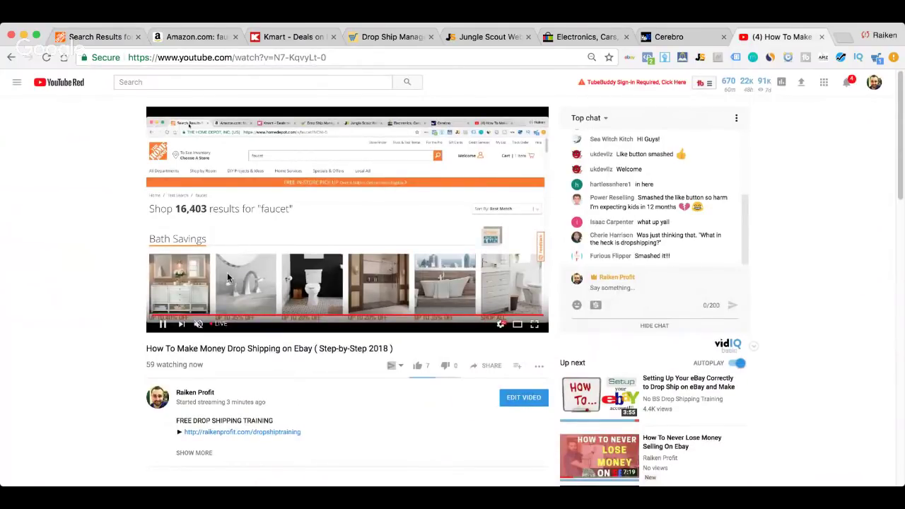
# - Check the YouTube live stream in full screen and read through its chat messages from the earliest ones
pyautogui.scroll(5, 687, 242)
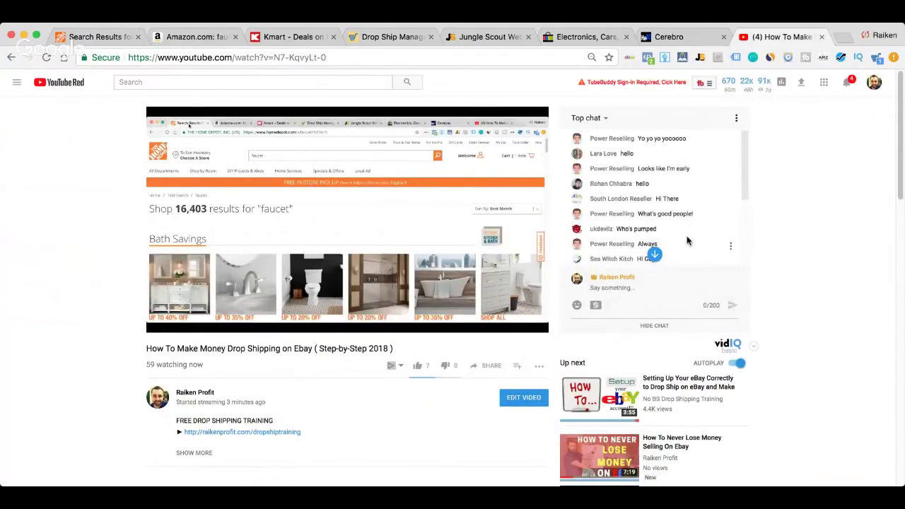
pyautogui.press('f')
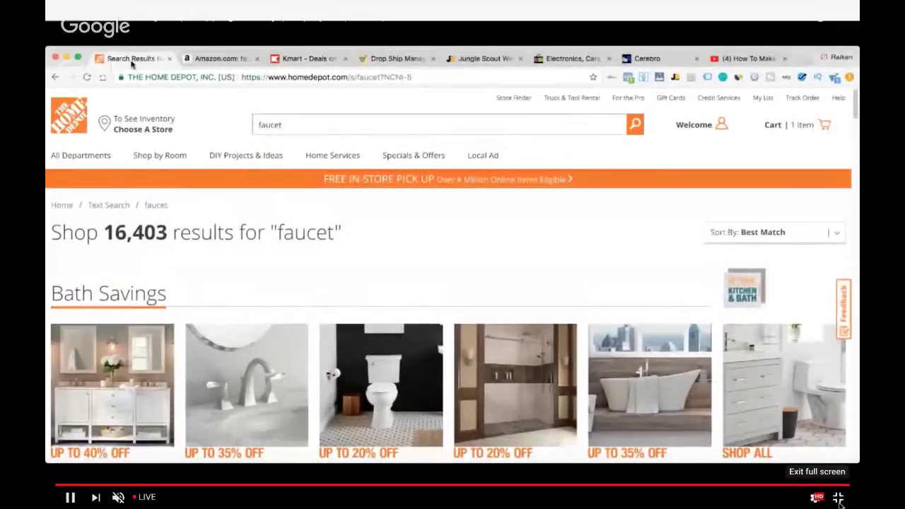
pyautogui.click(838, 497)
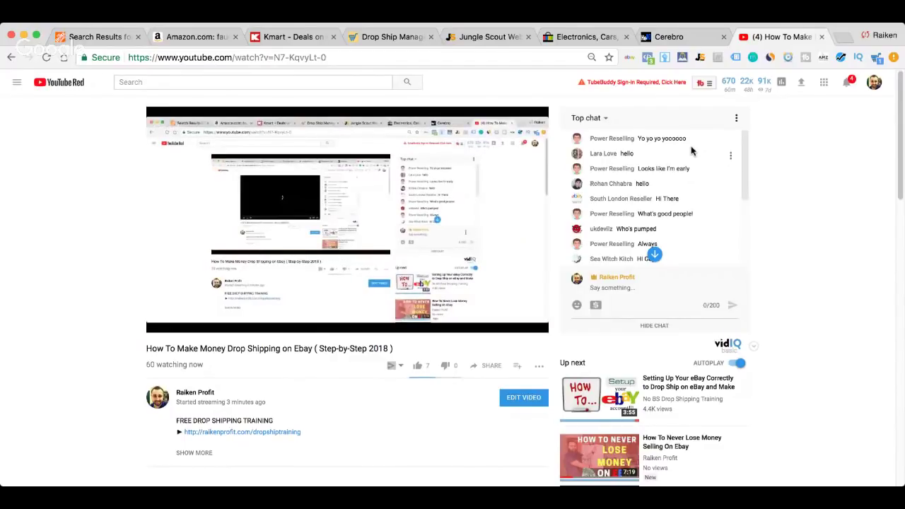
pyautogui.scroll(-1, 693, 150)
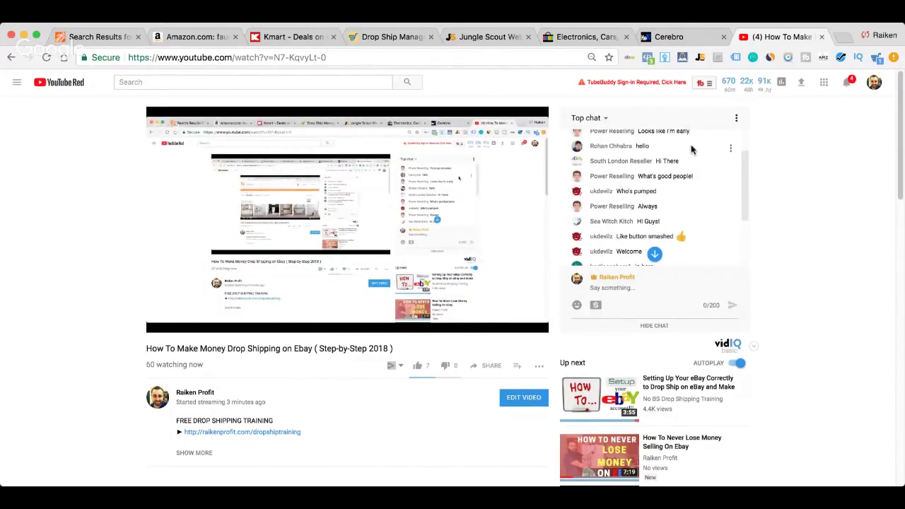
pyautogui.scroll(-3, 693, 149)
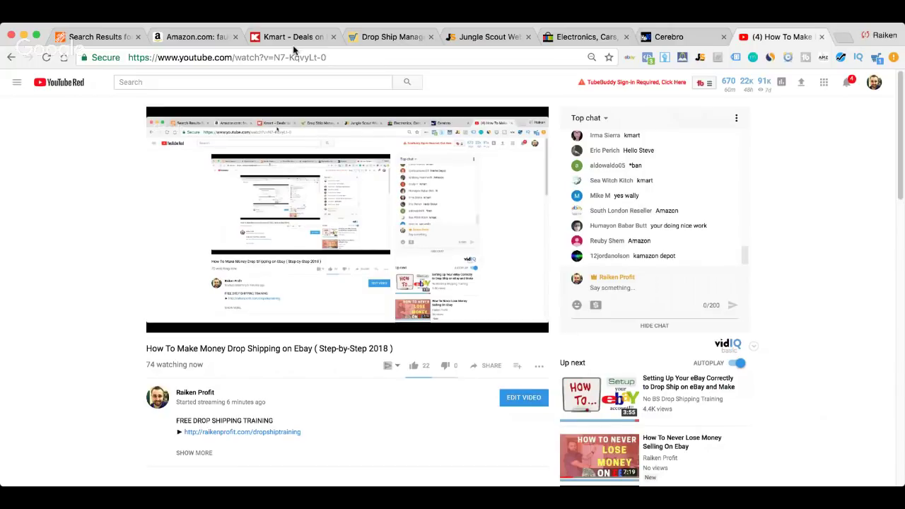
# - Switch to the Kmart site and open the Scanners category under Printers & Scanners in Electronics
pyautogui.click(300, 38)
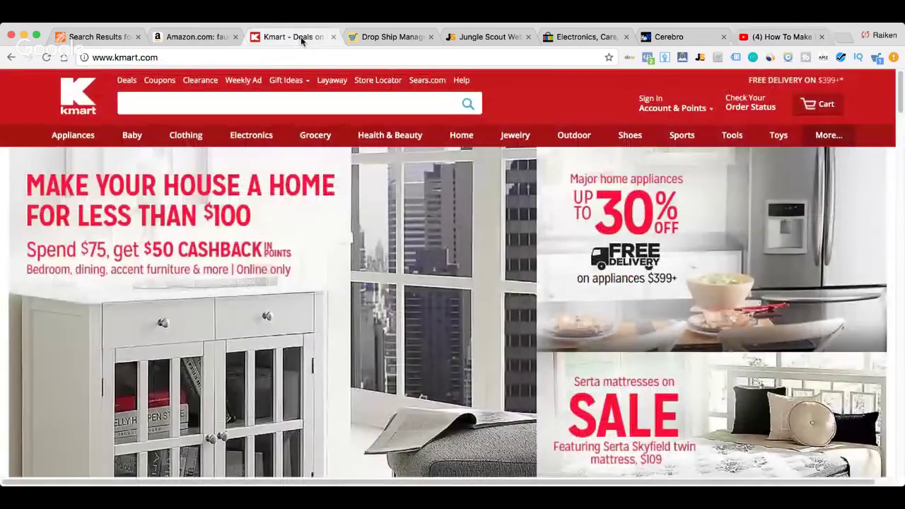
pyautogui.click(383, 37)
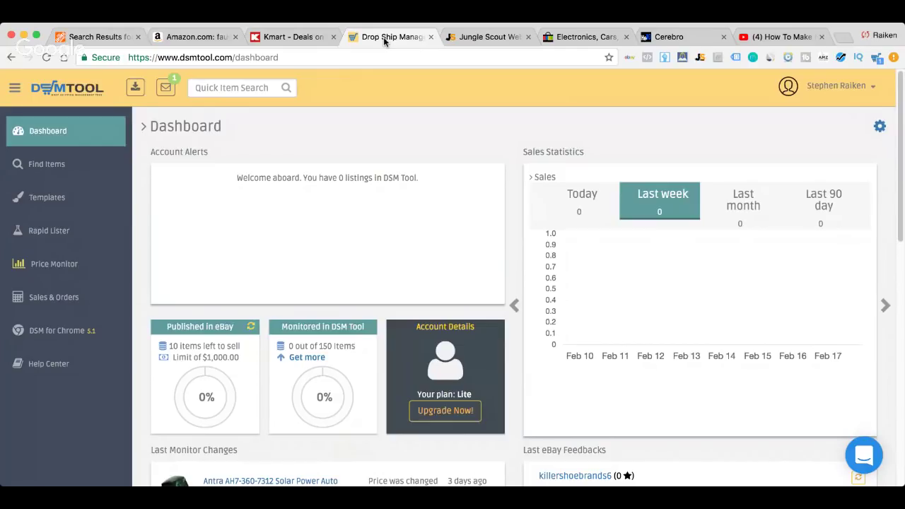
pyautogui.click(301, 37)
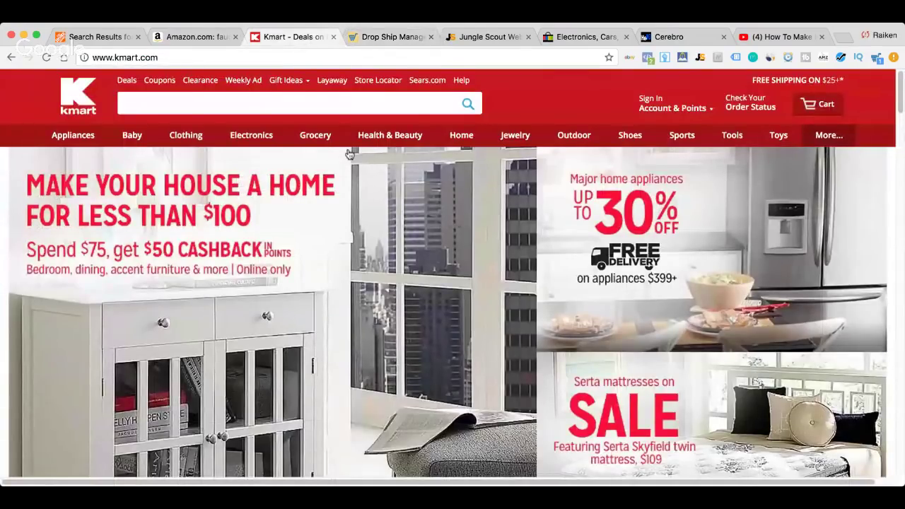
pyautogui.scroll(-1, 289, 147)
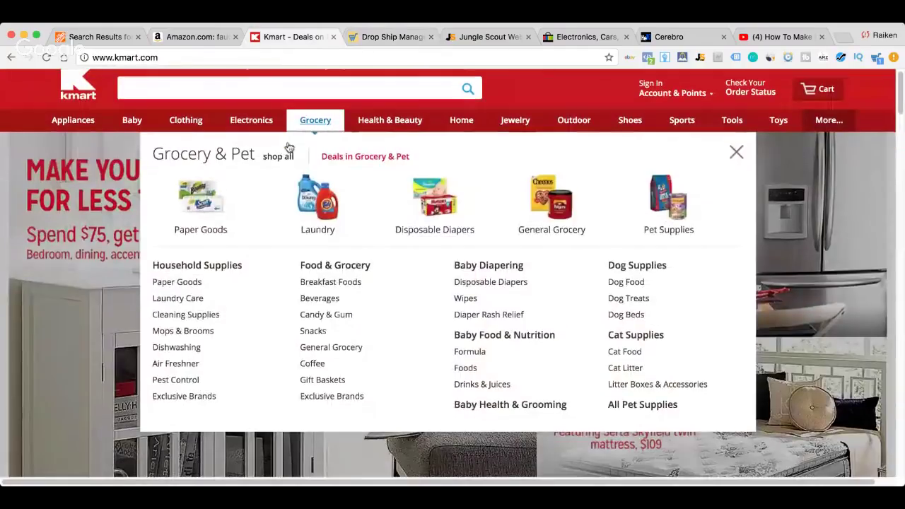
pyautogui.moveTo(266, 124)
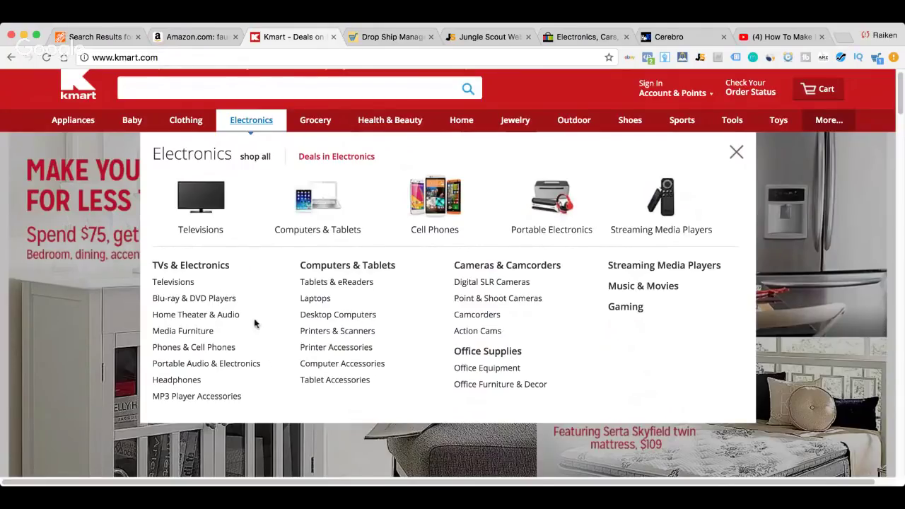
pyautogui.click(313, 334)
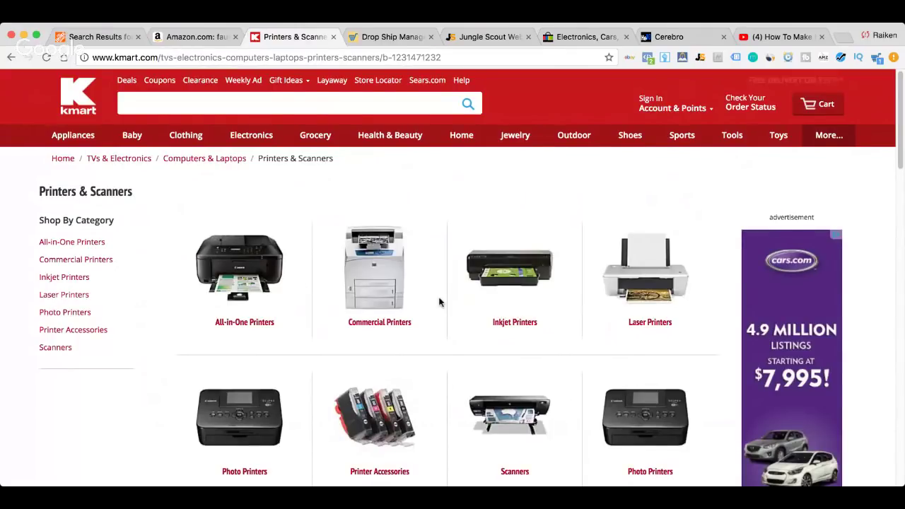
pyautogui.scroll(-3, 441, 301)
pyautogui.click(519, 298)
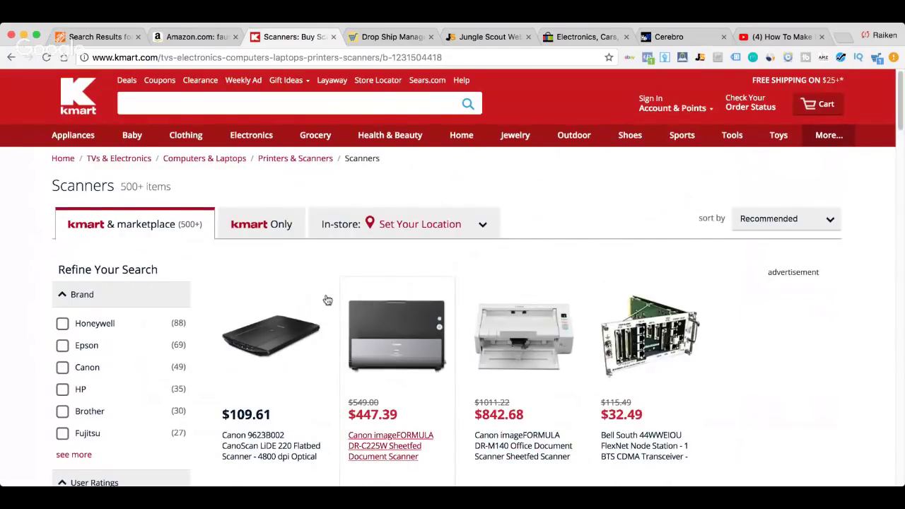
# - Compare the Kmart Only scanners with the full Kmart & marketplace scanner listing
pyautogui.scroll(-1, 229, 276)
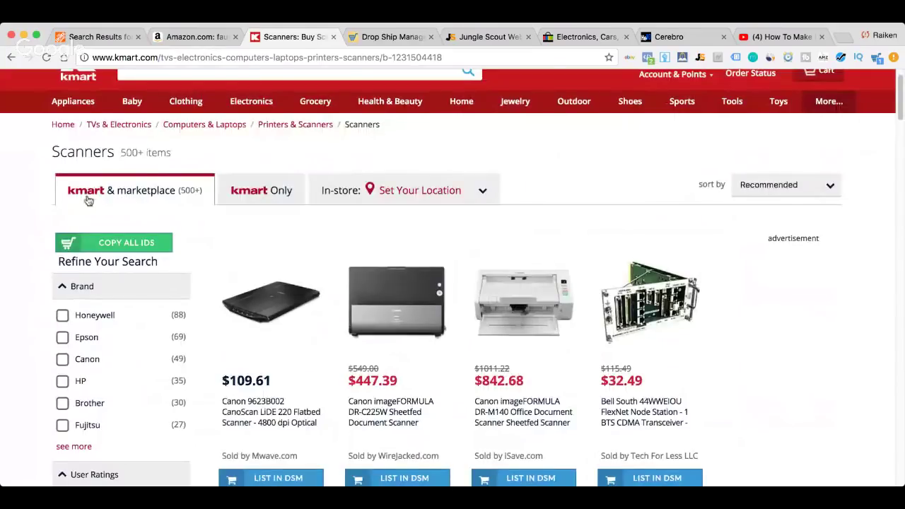
pyautogui.click(253, 192)
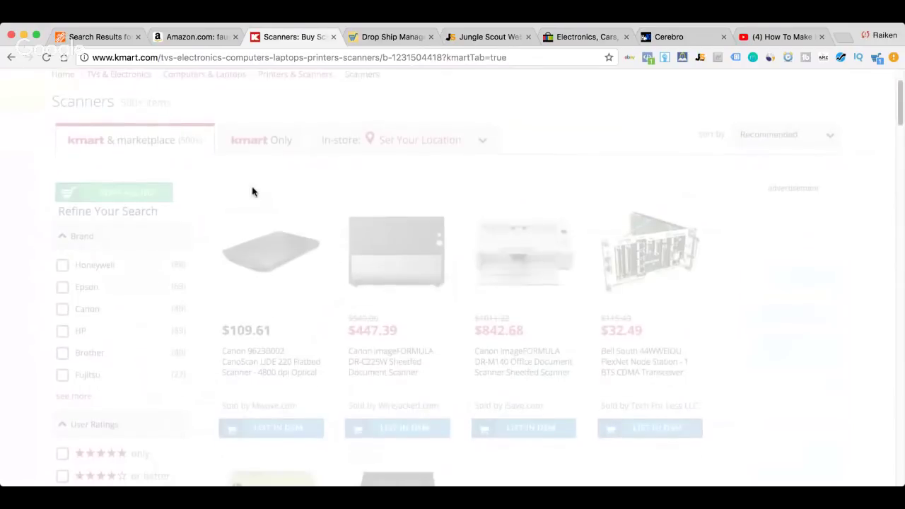
pyautogui.scroll(-5, 254, 192)
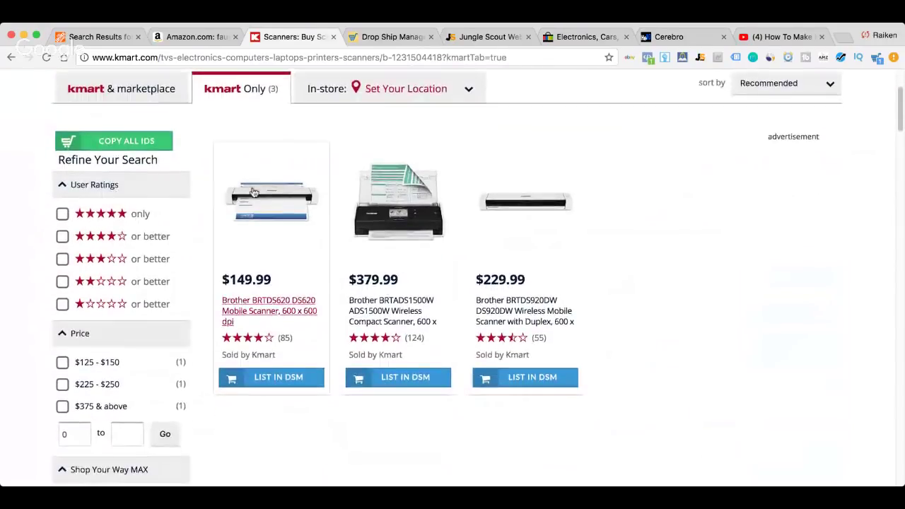
pyautogui.scroll(5, 330, 195)
pyautogui.click(124, 222)
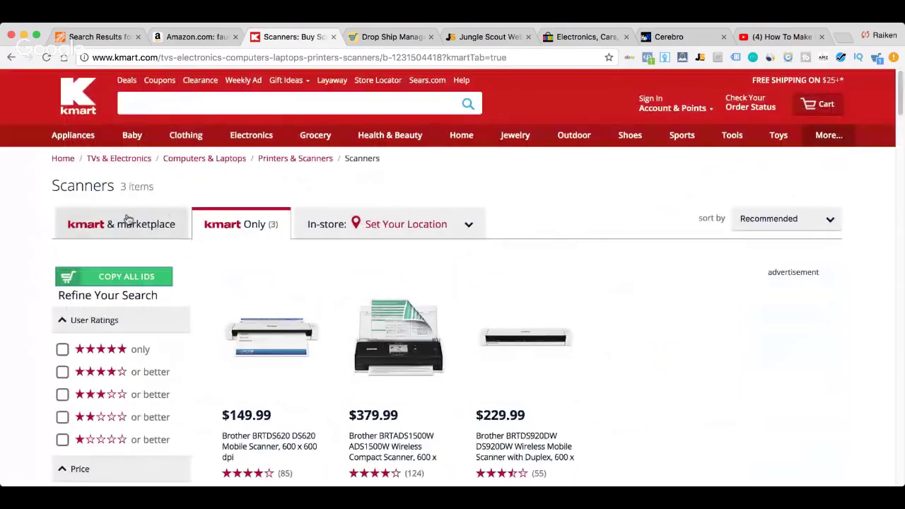
pyautogui.scroll(-4, 124, 222)
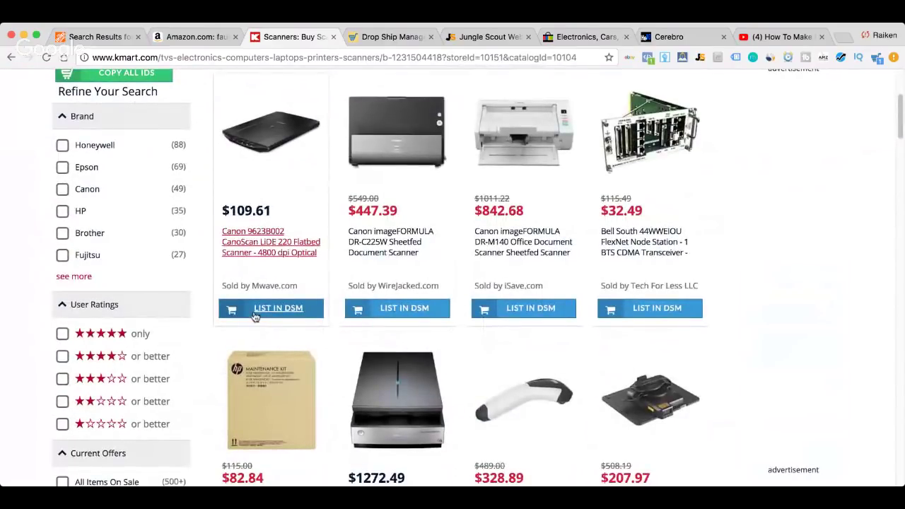
# - Check the DSM Tool dashboard and examine the Kmart scanner listings for prices, marketplace sellers and the List in DSM option
pyautogui.click(386, 37)
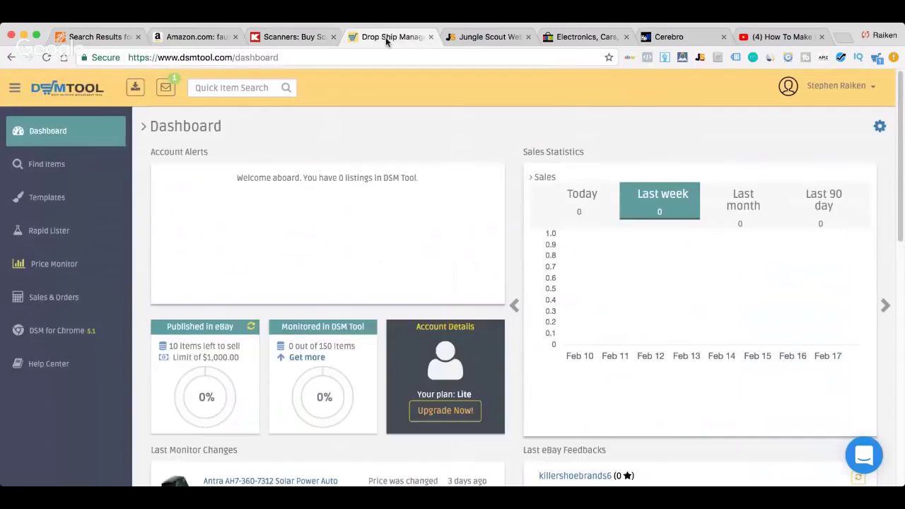
pyautogui.click(294, 37)
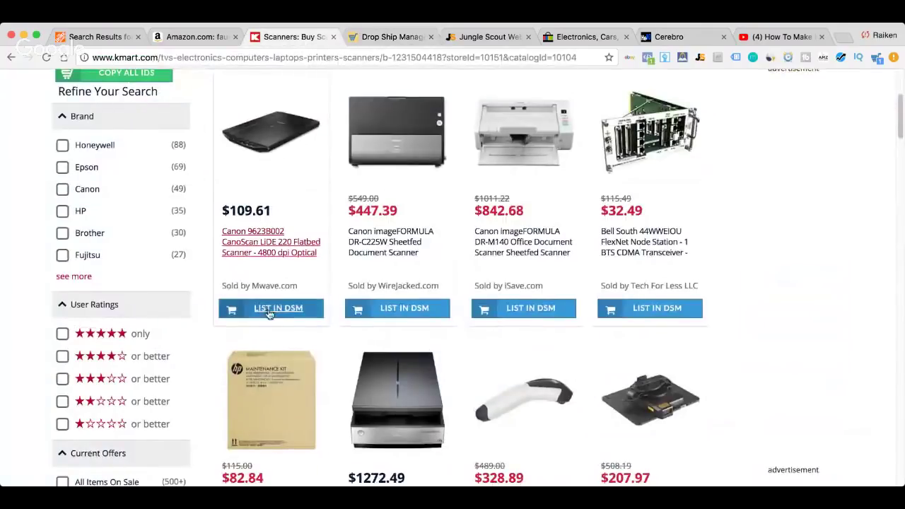
pyautogui.click(389, 38)
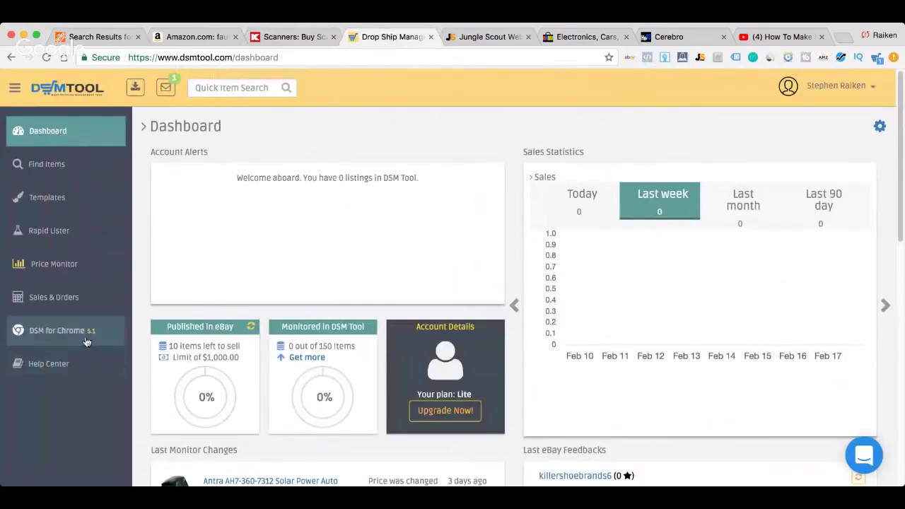
pyautogui.click(299, 36)
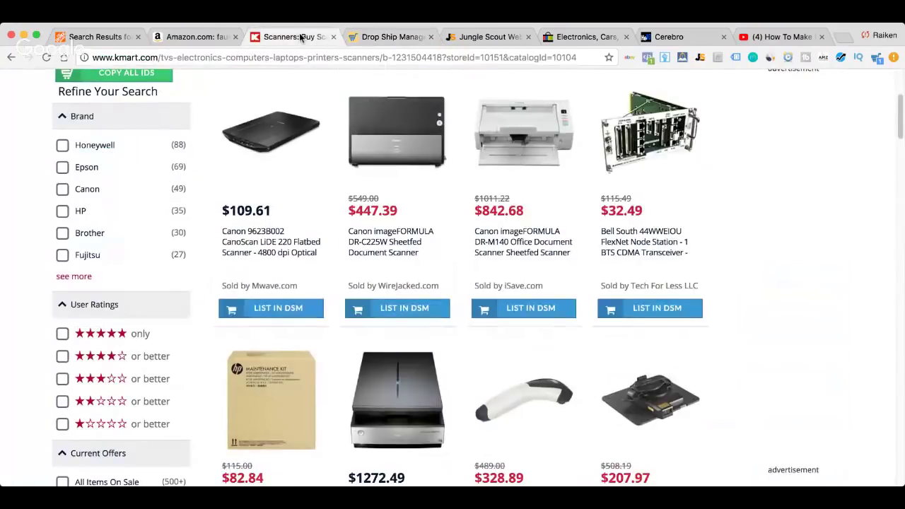
pyautogui.scroll(2, 408, 288)
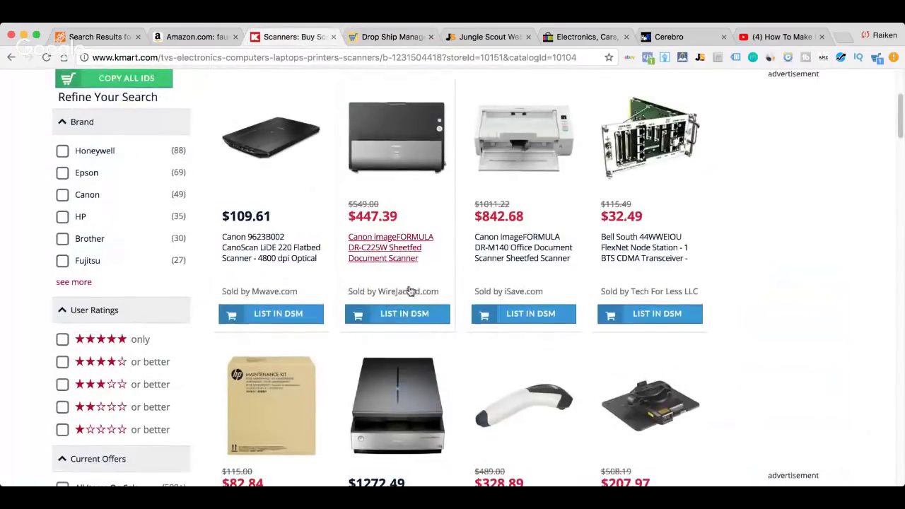
pyautogui.scroll(-3, 410, 290)
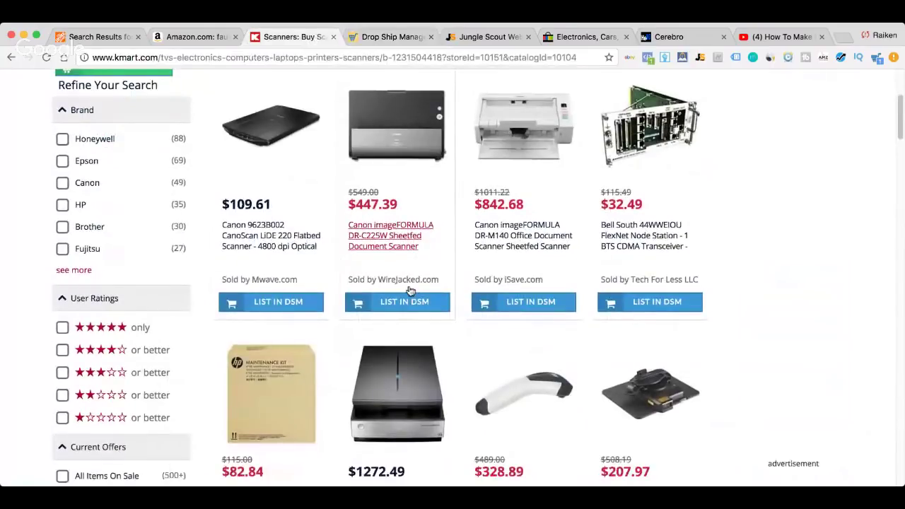
pyautogui.scroll(-4, 411, 291)
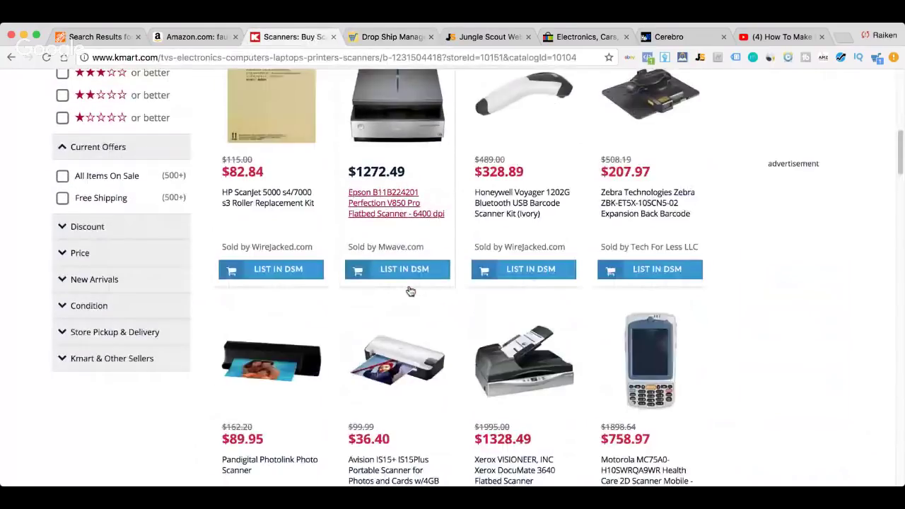
pyautogui.scroll(-5, 410, 291)
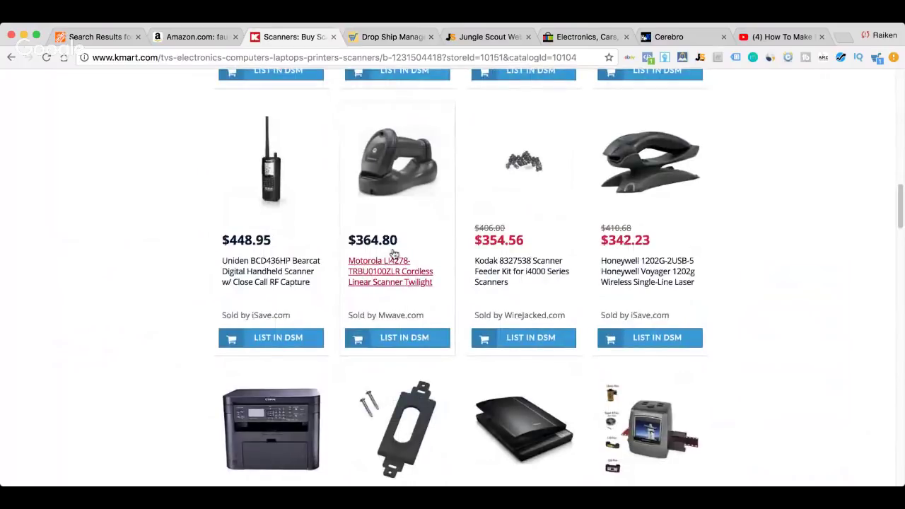
pyautogui.scroll(-3, 395, 256)
pyautogui.scroll(-2, 395, 254)
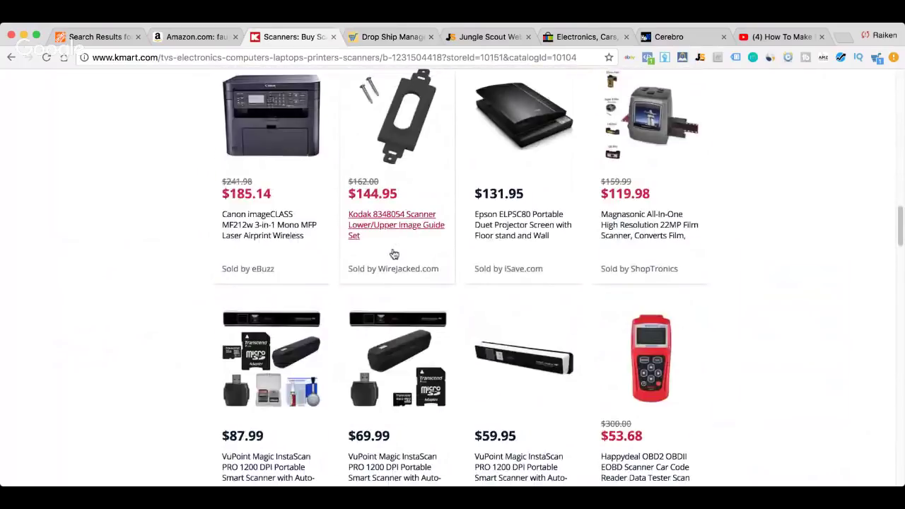
# - Browse the Kmart & marketplace scanner listings, examining their prices, marketplace sellers and List in DSM options
pyautogui.scroll(-6, 394, 254)
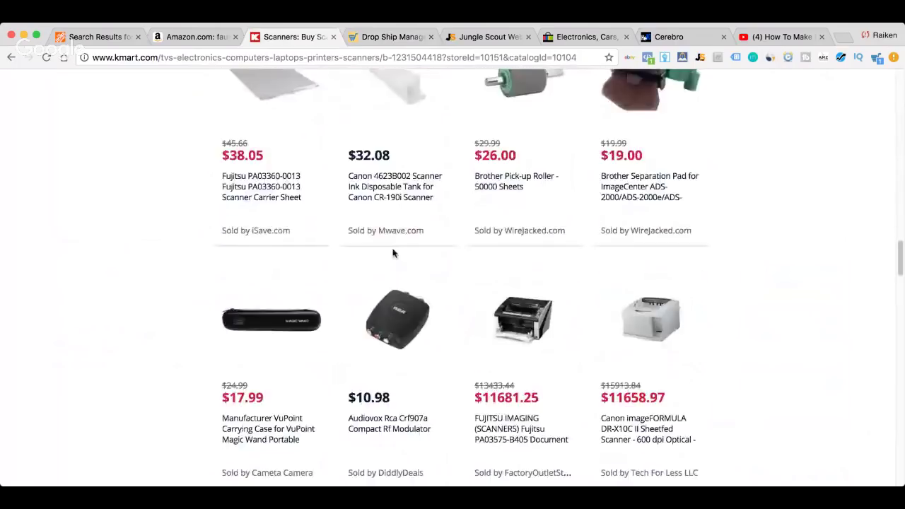
pyautogui.scroll(8, 394, 254)
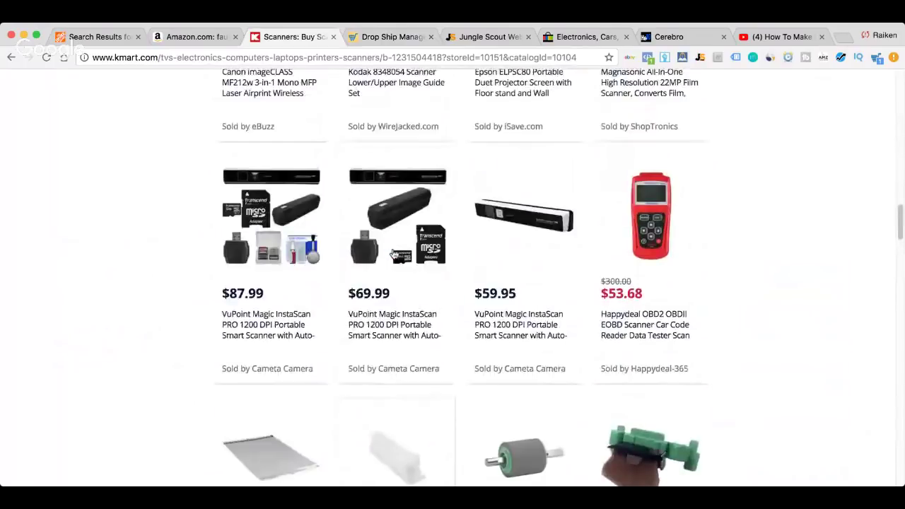
pyautogui.scroll(1, 394, 255)
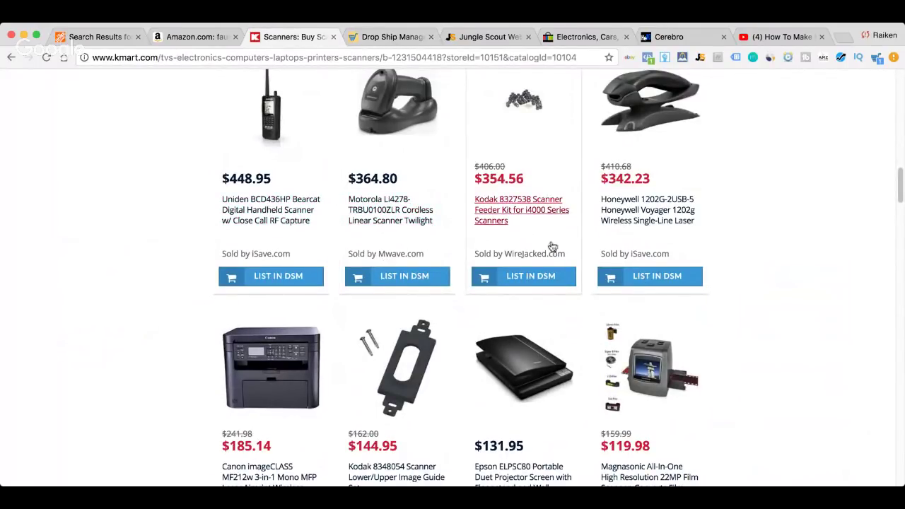
pyautogui.scroll(7, 549, 252)
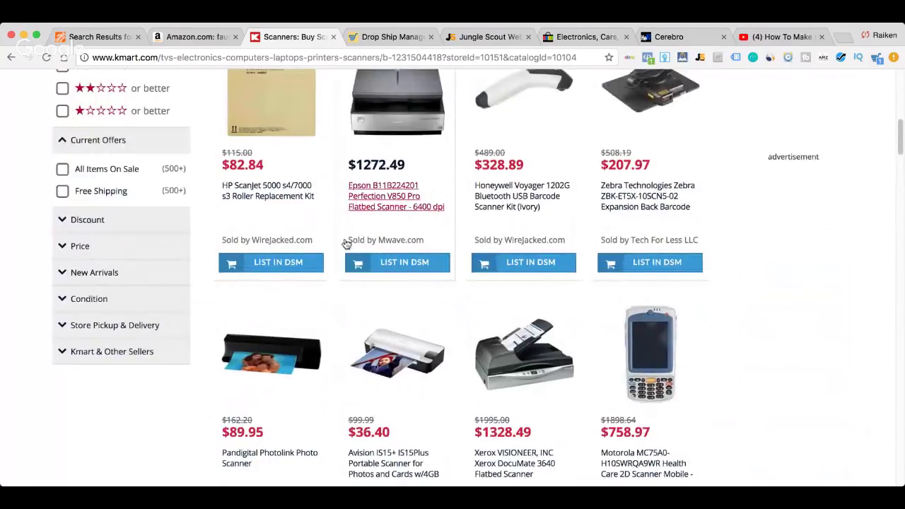
pyautogui.scroll(3, 346, 244)
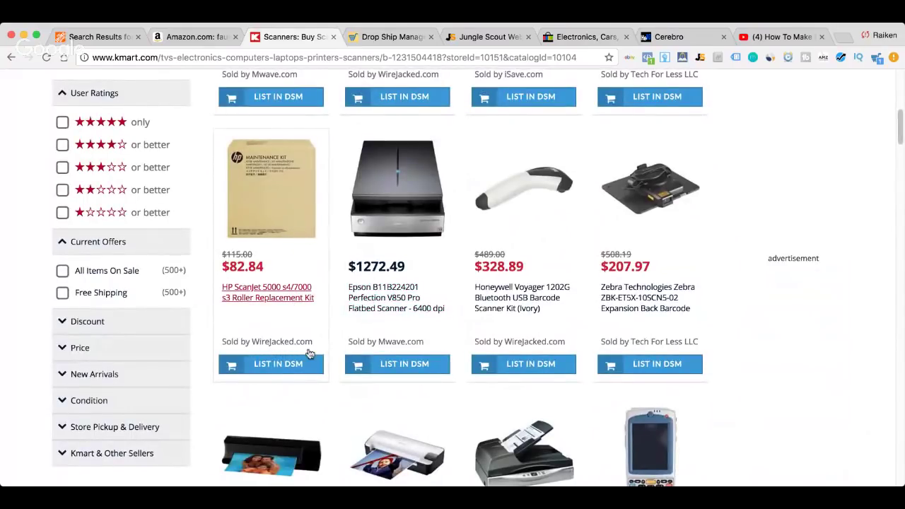
pyautogui.scroll(12, 307, 353)
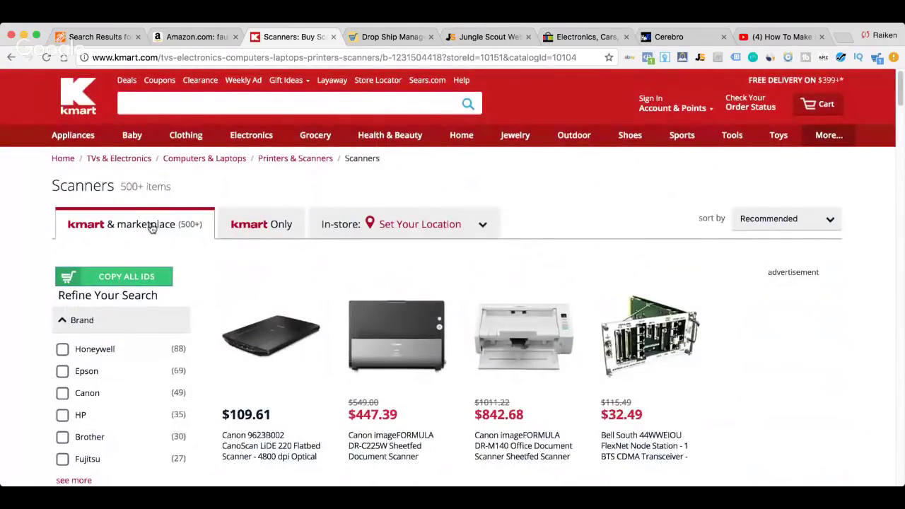
# - Send the Avision IS15+ portable scanner from Kmart to DSM Tool's Rapid Lister and import it for ebay.com without a template
pyautogui.scroll(-5, 367, 304)
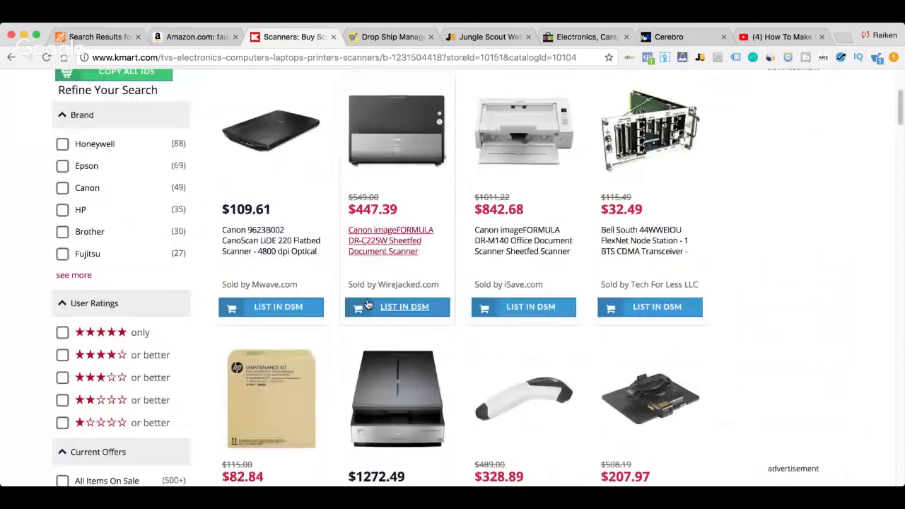
pyautogui.scroll(-8, 367, 304)
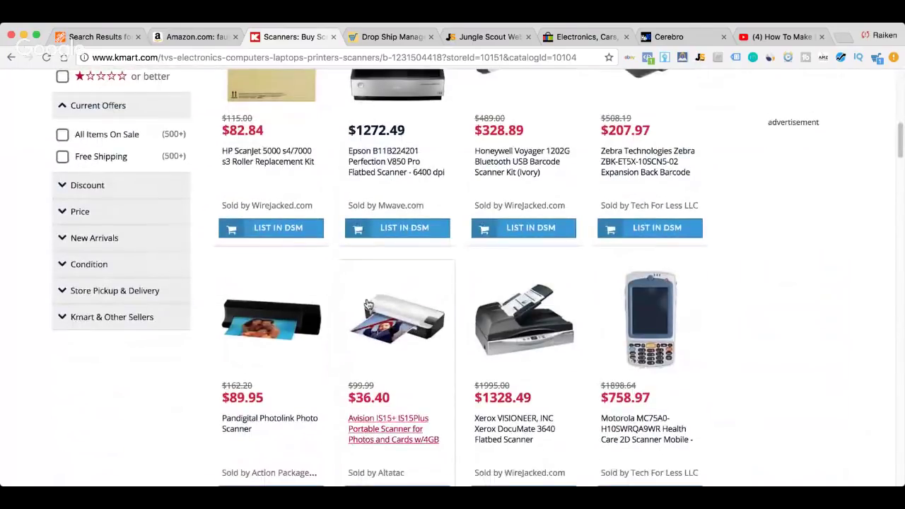
pyautogui.scroll(-3, 675, 206)
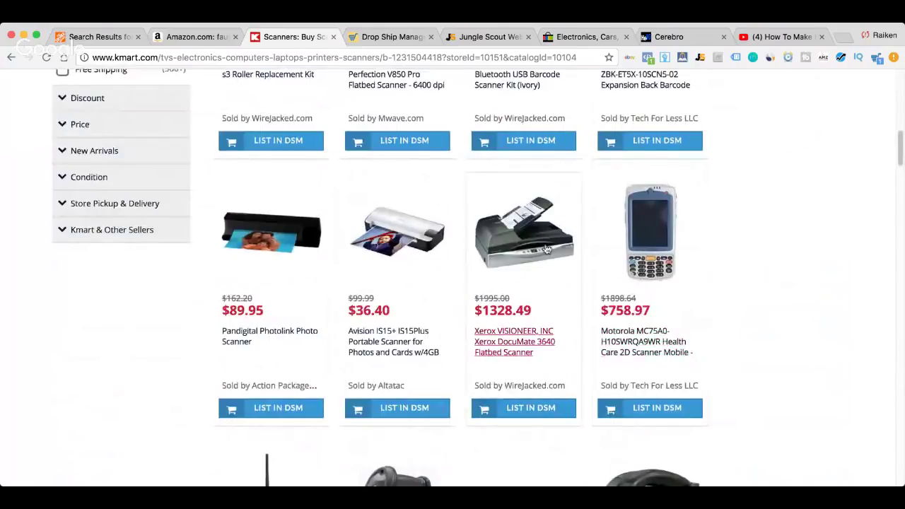
pyautogui.scroll(-2, 453, 304)
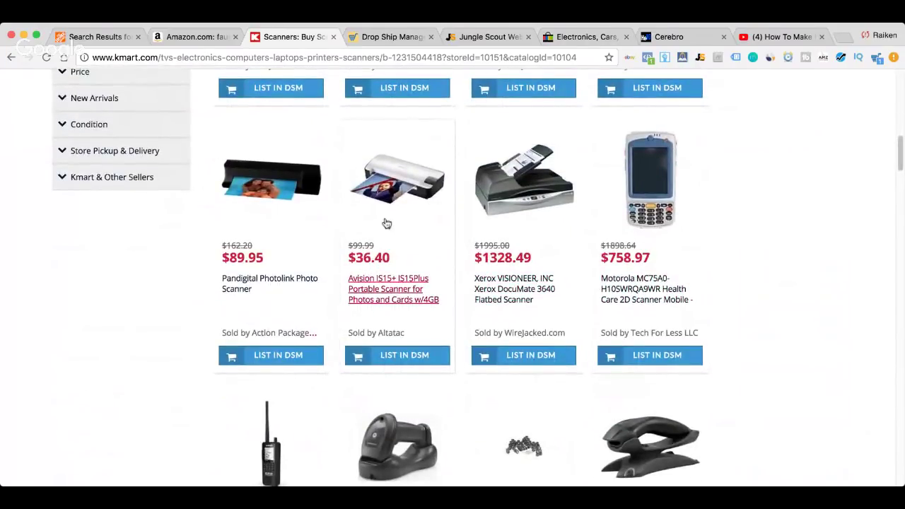
pyautogui.click(388, 359)
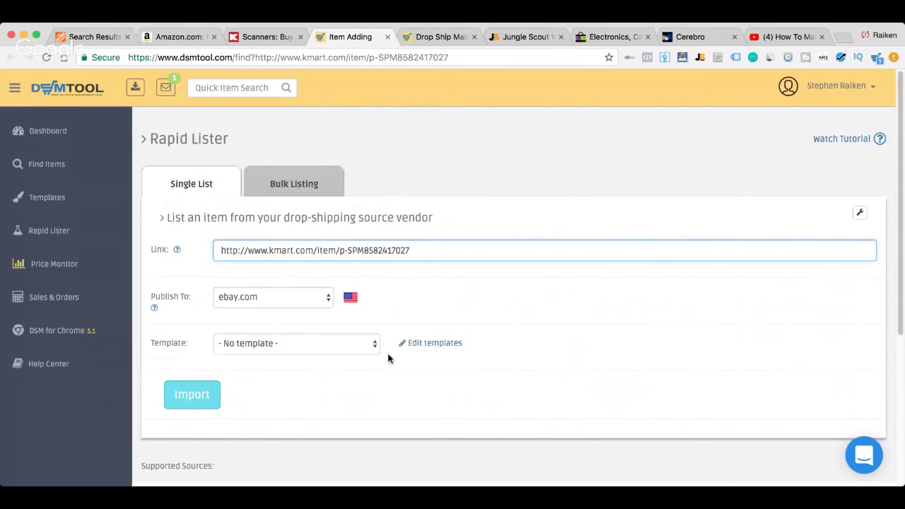
pyautogui.scroll(-3, 393, 325)
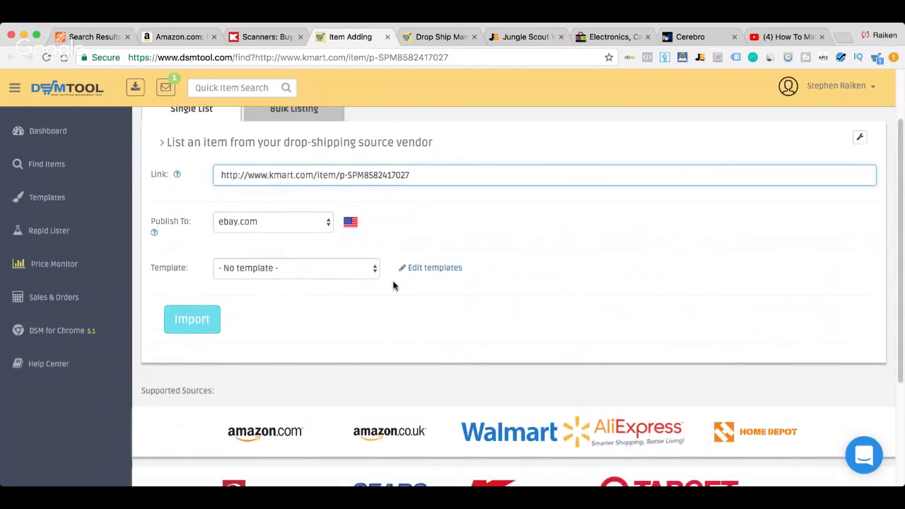
pyautogui.scroll(3, 394, 285)
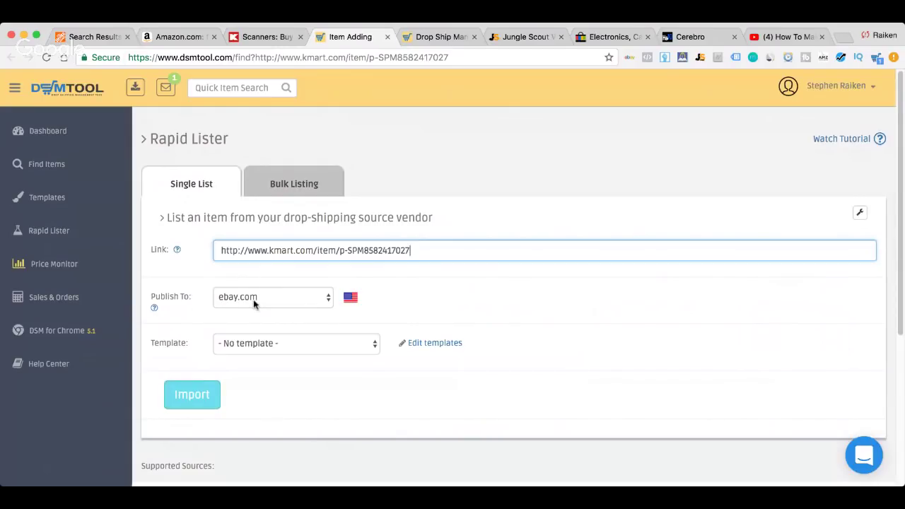
pyautogui.click(198, 393)
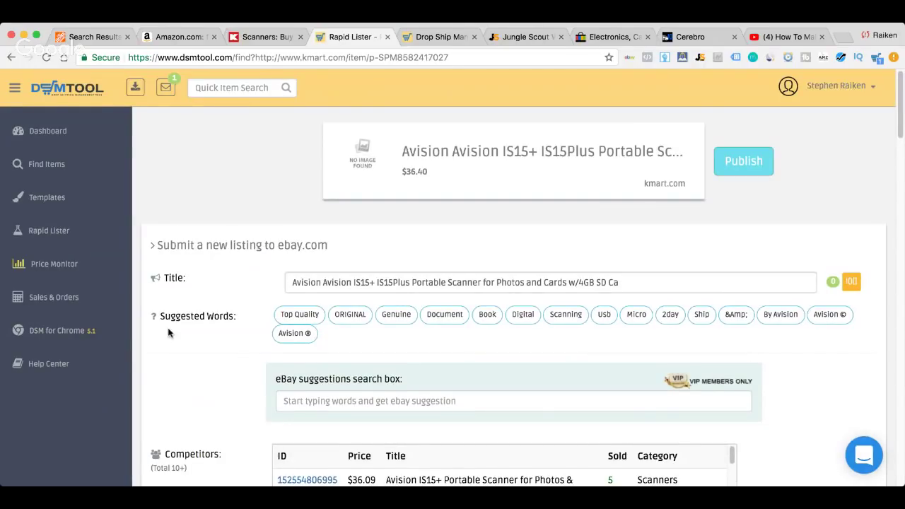
# - Compare the imported Avision listing's title and suggested words with the product entry on the Kmart scanners page
pyautogui.scroll(-1, 168, 333)
pyautogui.scroll(1, 169, 332)
pyautogui.scroll(-2, 237, 290)
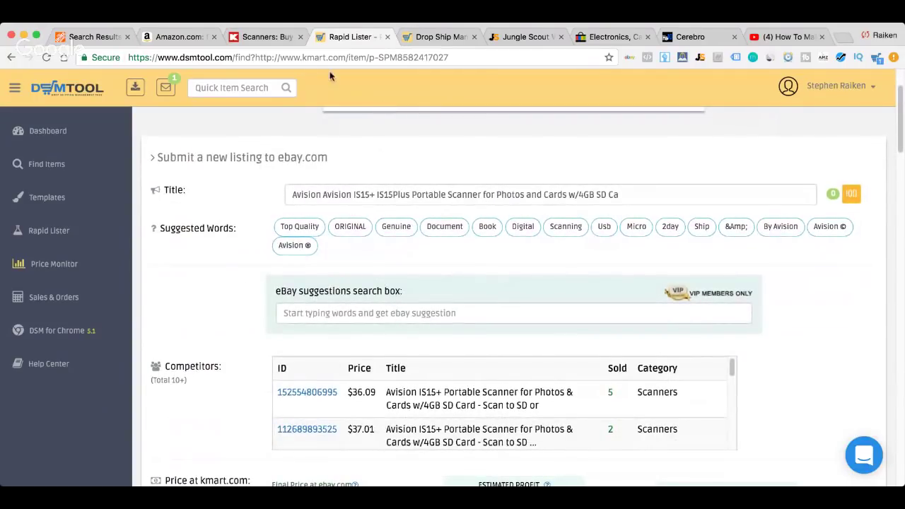
pyautogui.click(276, 37)
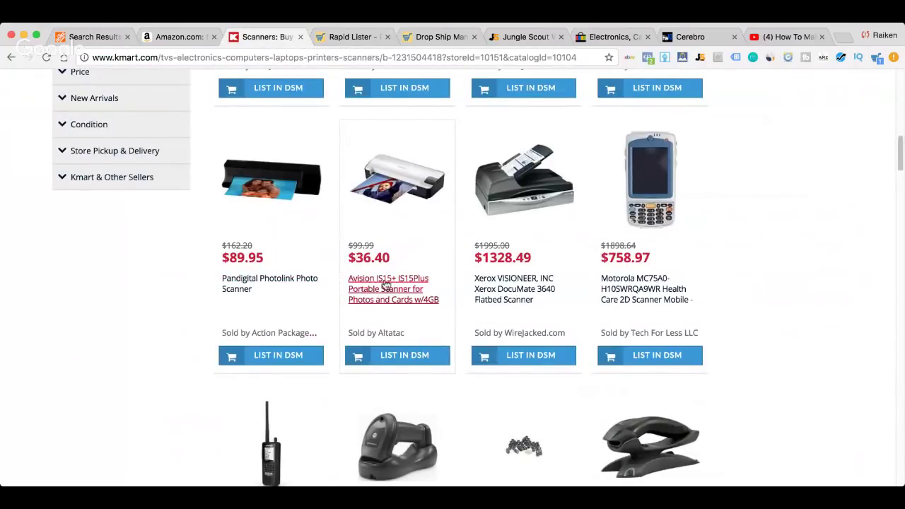
pyautogui.click(349, 37)
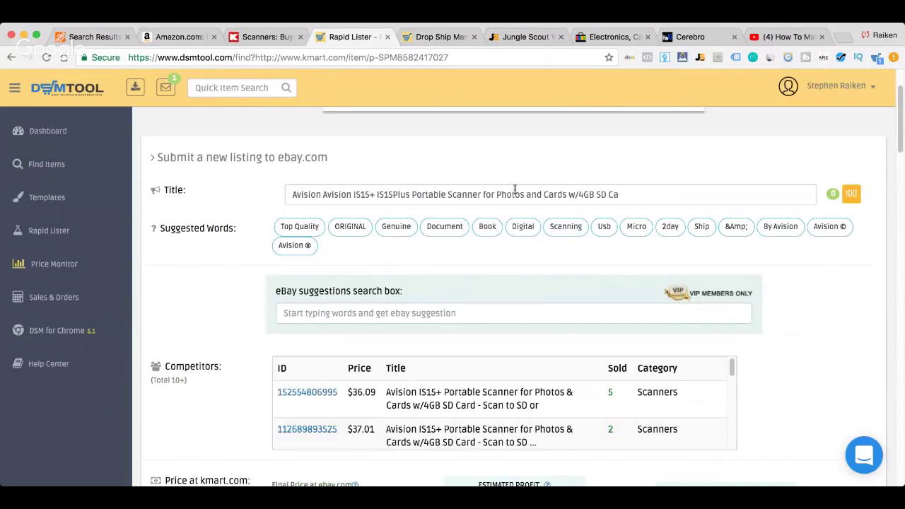
pyautogui.moveTo(636, 194); pyautogui.dragTo(276, 194)
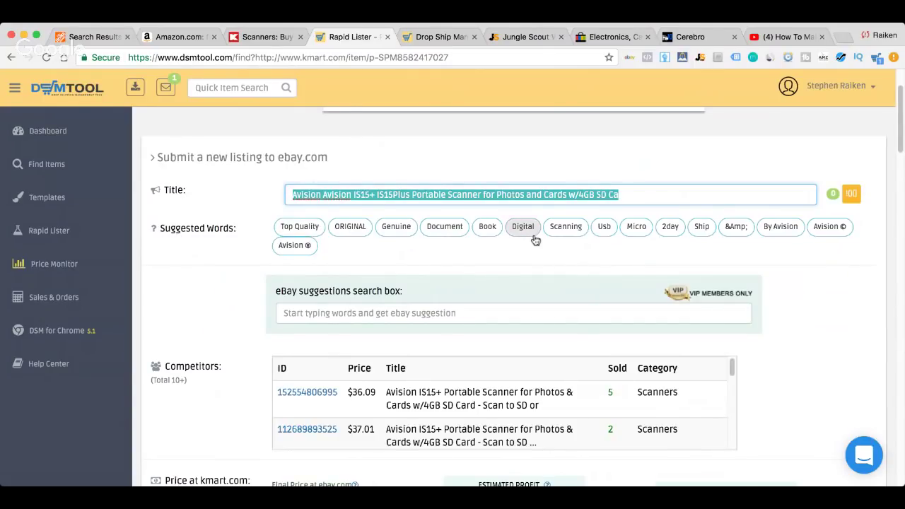
pyautogui.click(690, 39)
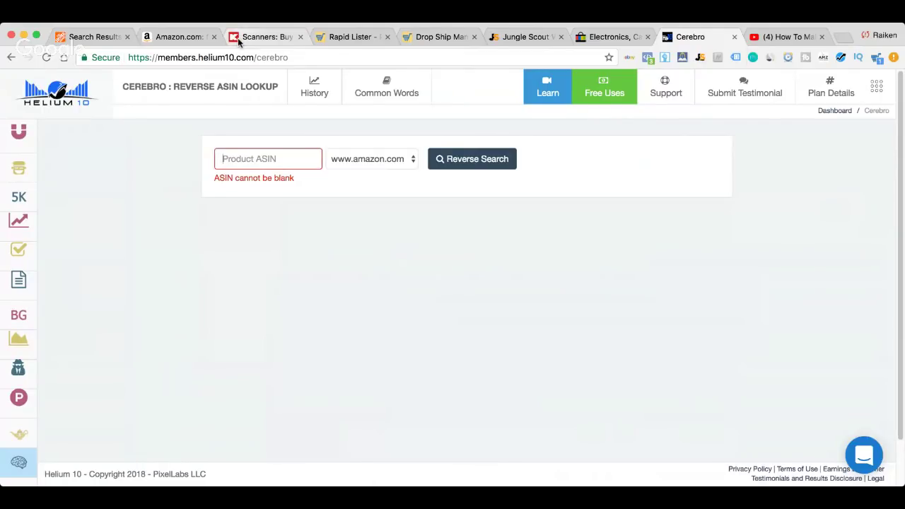
pyautogui.click(355, 40)
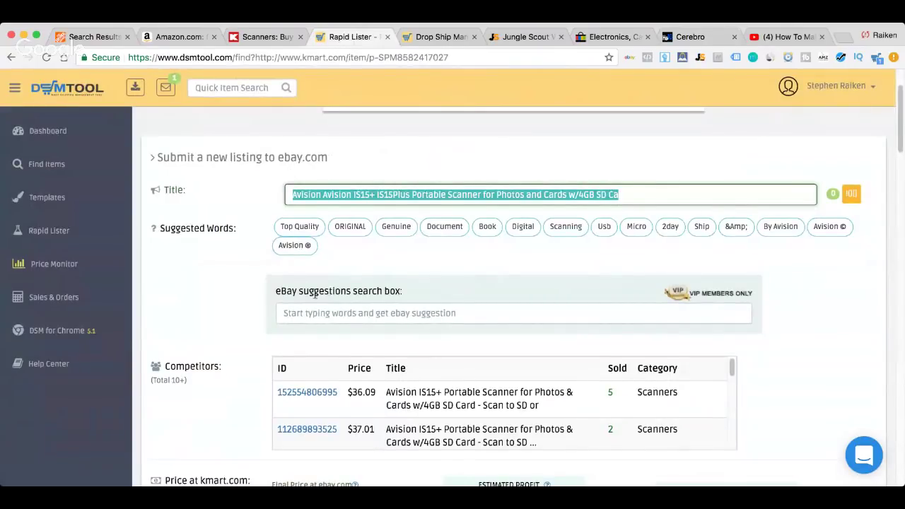
# - Examine the Avision scanner's eBay competitors, its Kmart price, final eBay price, estimated profit and break even percentage
pyautogui.scroll(-2, 300, 233)
pyautogui.scroll(-1, 439, 334)
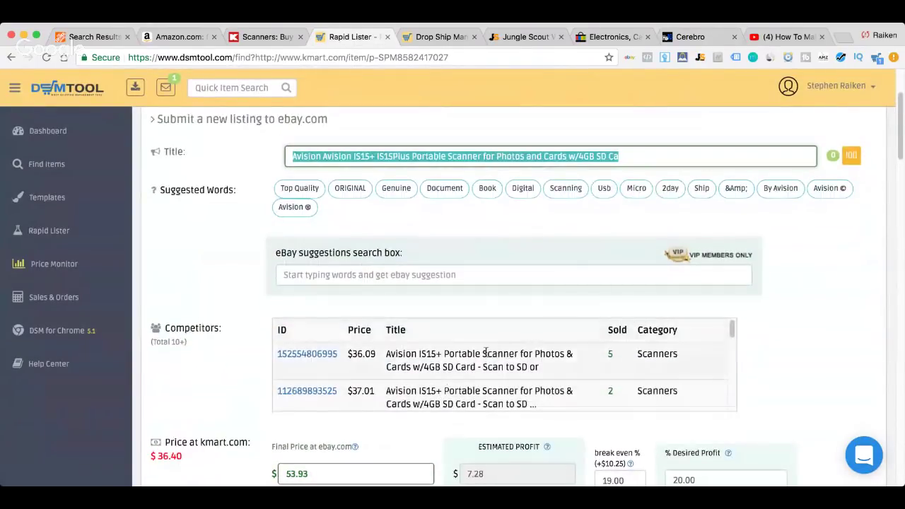
pyautogui.scroll(-3, 411, 346)
pyautogui.scroll(-4, 471, 379)
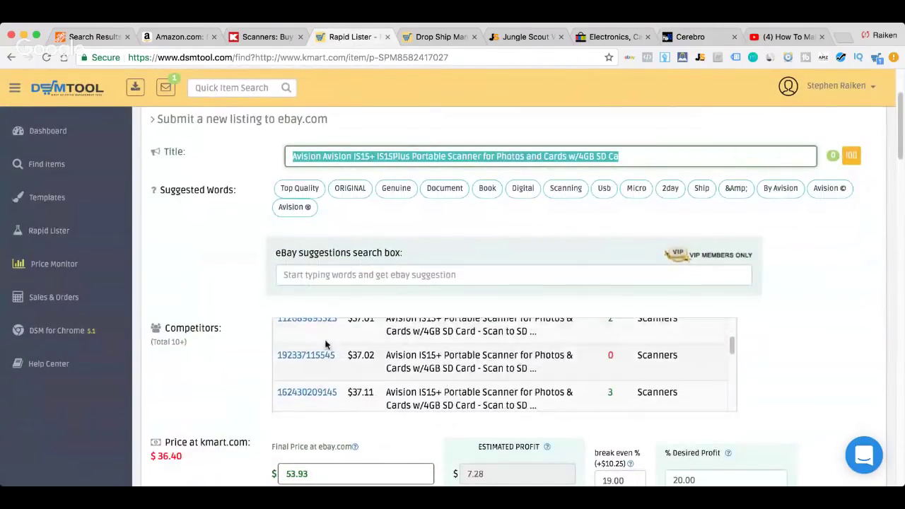
pyautogui.scroll(-2, 209, 326)
pyautogui.scroll(-3, 209, 326)
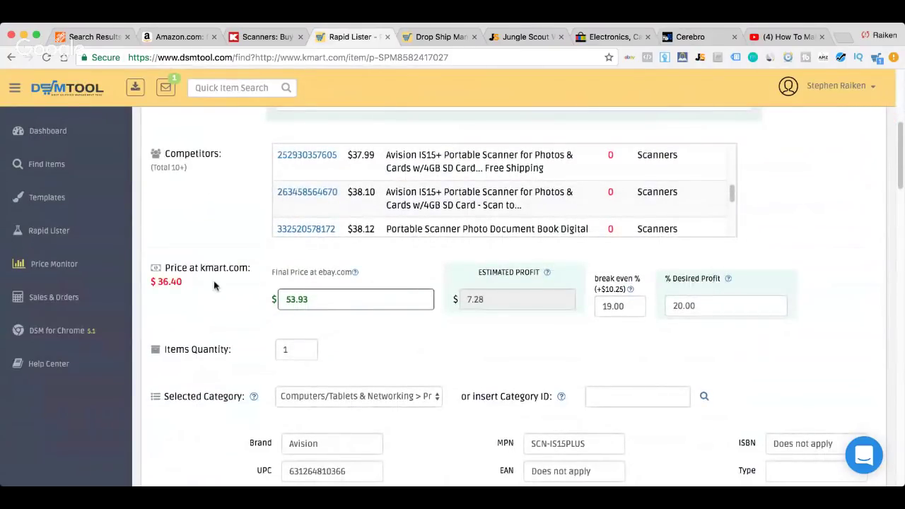
pyautogui.scroll(-1, 215, 287)
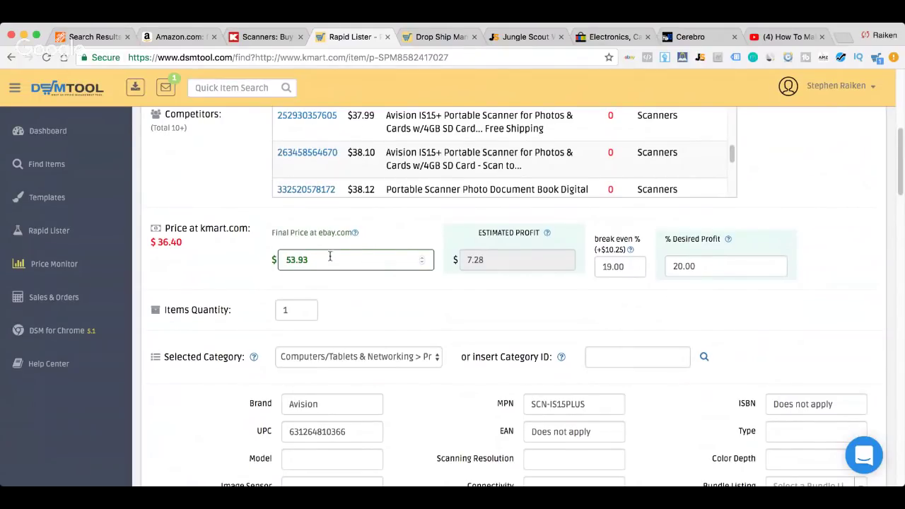
pyautogui.moveTo(324, 263); pyautogui.dragTo(280, 264)
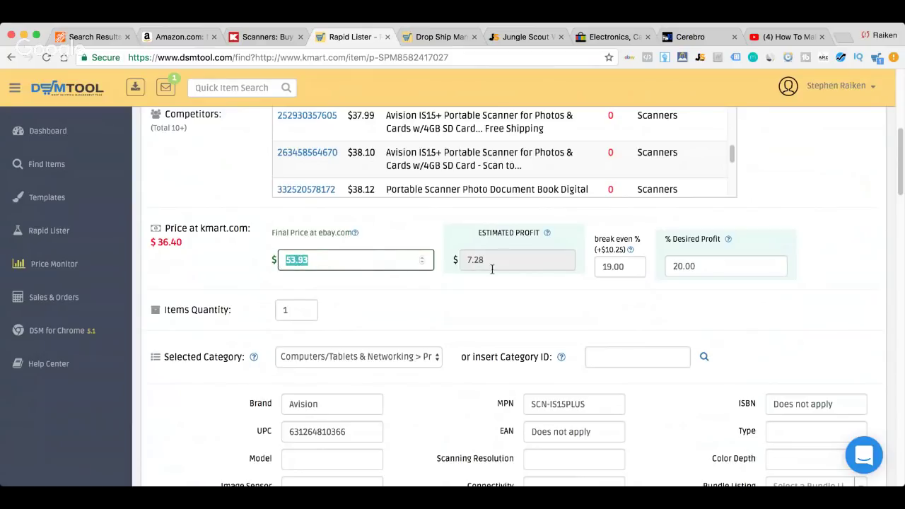
pyautogui.scroll(1, 538, 237)
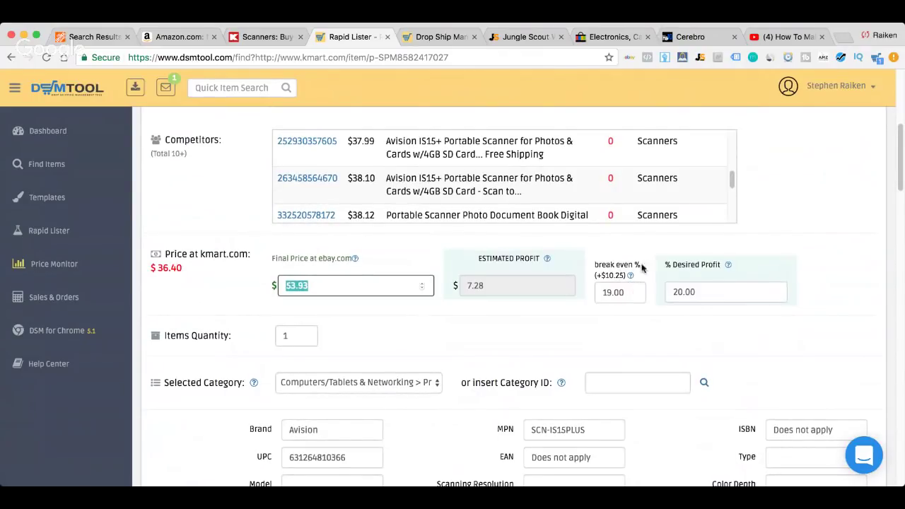
pyautogui.moveTo(628, 280)
# - Set the Avision listing's break even percentage to 13
pyautogui.click(611, 292)
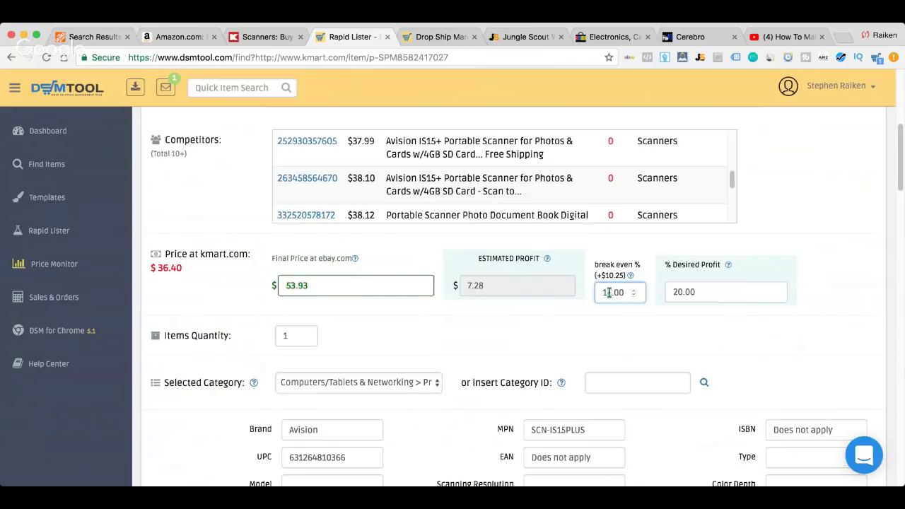
pyautogui.press('BackSpace')
pyautogui.write('3')
pyautogui.click(633, 341)
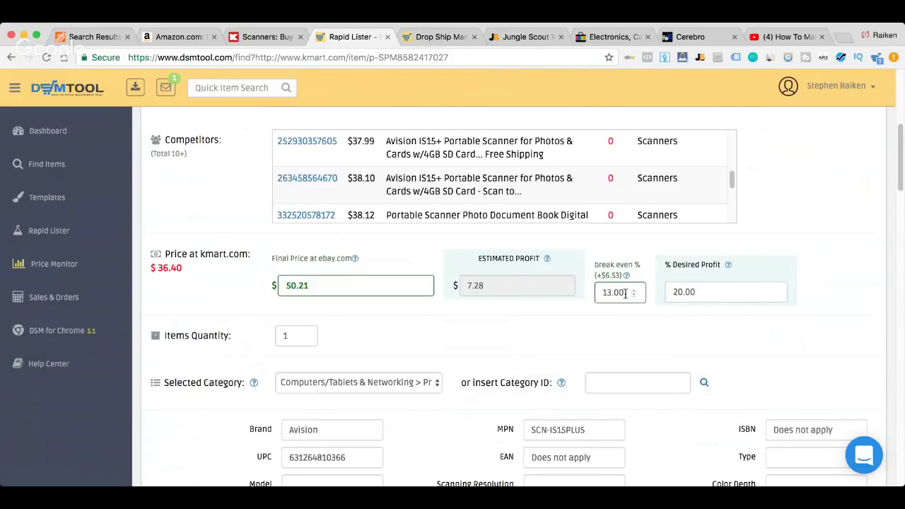
# - Restore the listing's break even percentage to 19
pyautogui.click(634, 292)
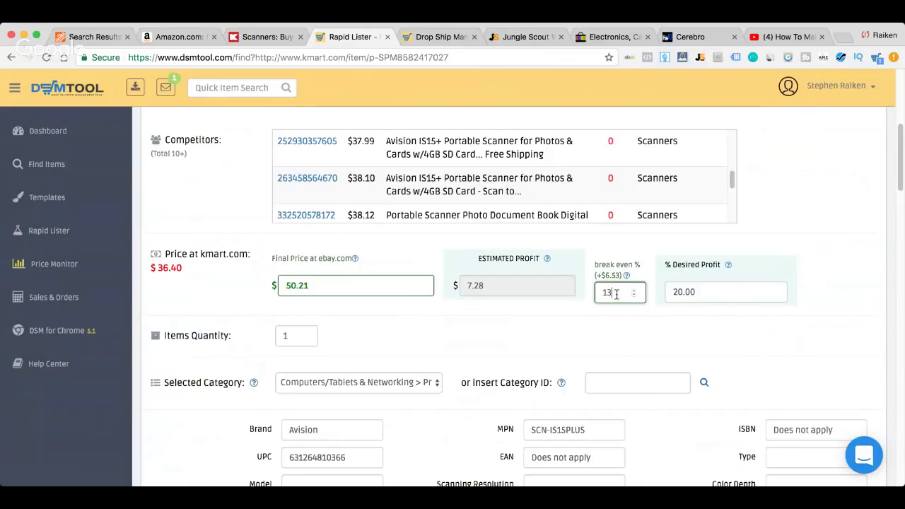
pyautogui.press('BackSpace')
pyautogui.write('9')
pyautogui.click(623, 321)
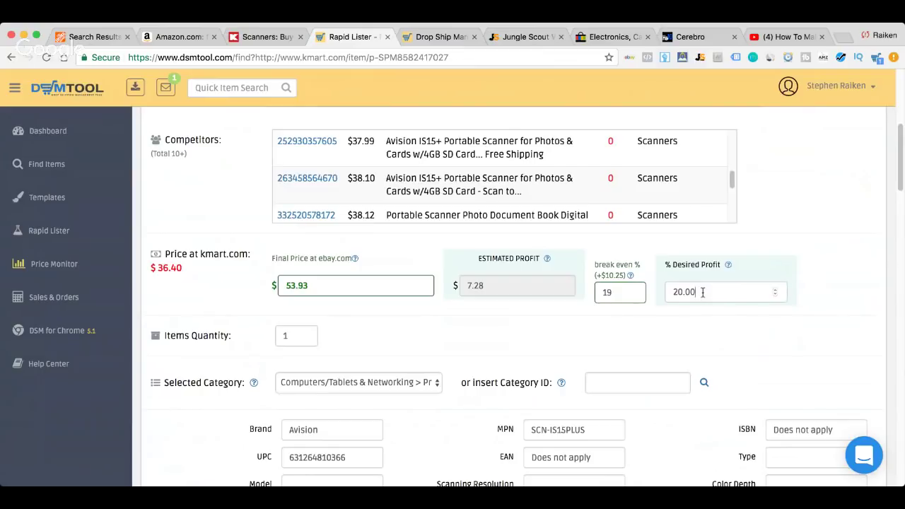
# - Set the Avision listing's desired profit to 3%
pyautogui.moveTo(703, 292); pyautogui.dragTo(670, 292)
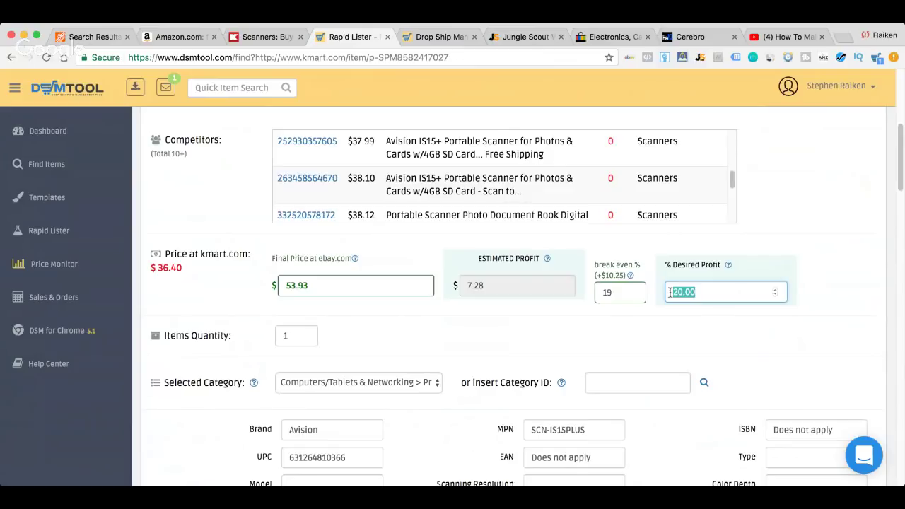
pyautogui.write('2')
pyautogui.press('BackSpace')
pyautogui.write('3')
pyautogui.click(821, 239)
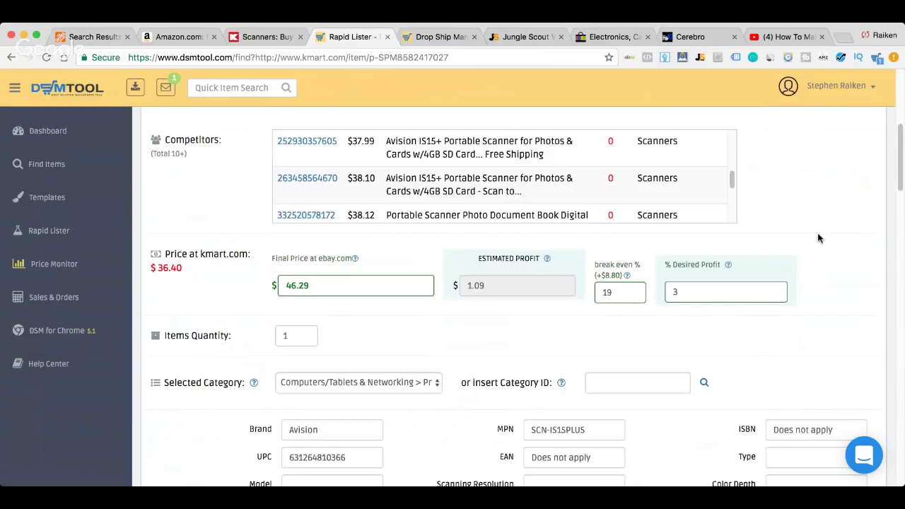
# - Set the Avision listing's desired profit to 10% and highlight the final eBay price
pyautogui.doubleClick(684, 290)
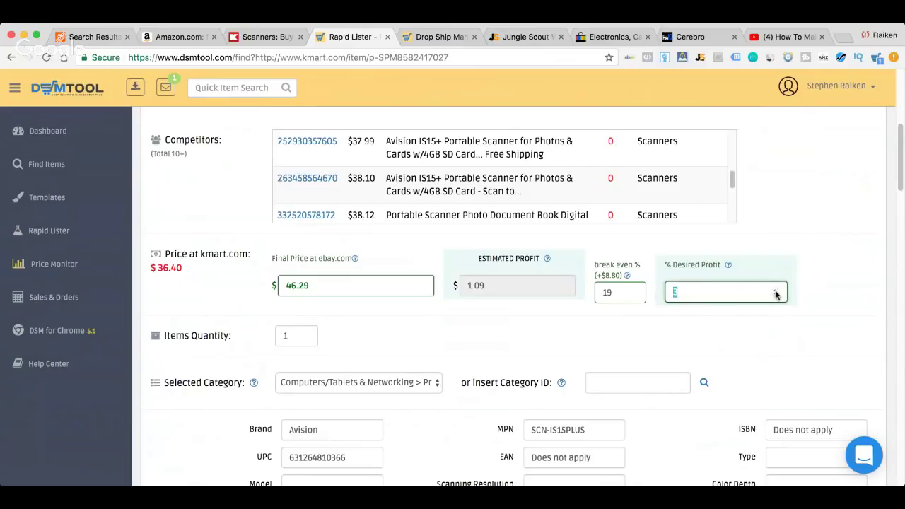
pyautogui.write('9')
pyautogui.press('BackSpace')
pyautogui.write('10')
pyautogui.click(826, 251)
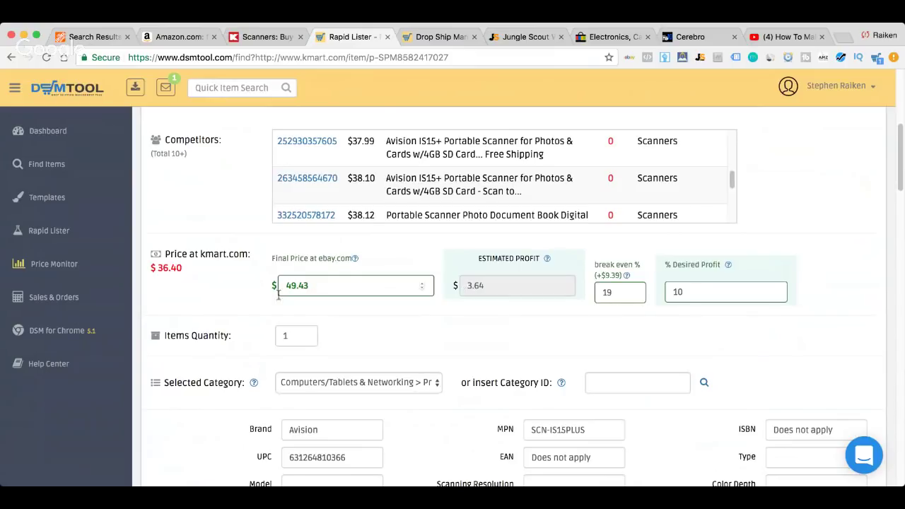
pyautogui.click(318, 286)
pyautogui.doubleClick(319, 285)
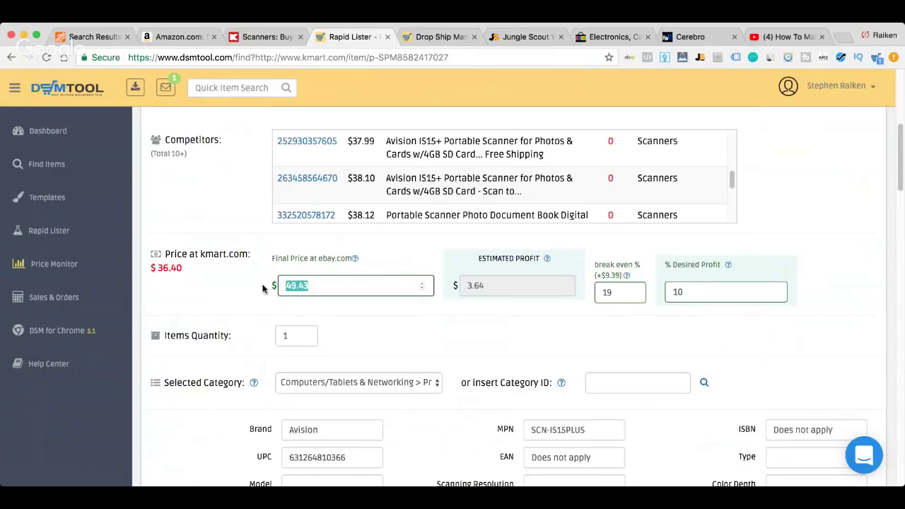
# - Set the Avision listing's break even percentage to 13
pyautogui.click(615, 293)
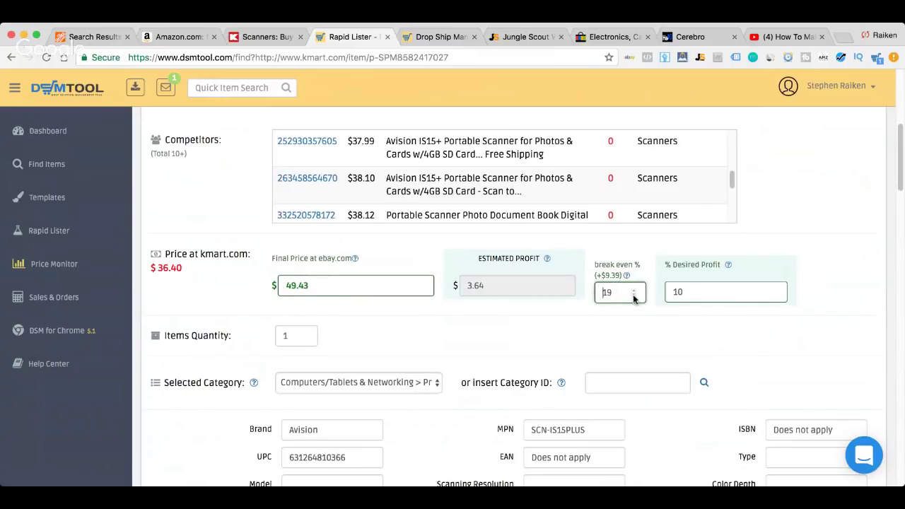
pyautogui.click(632, 296)
pyautogui.click(632, 297)
pyautogui.click(633, 297)
pyautogui.click(633, 296)
pyautogui.click(633, 296)
pyautogui.click(632, 296)
pyautogui.click(631, 322)
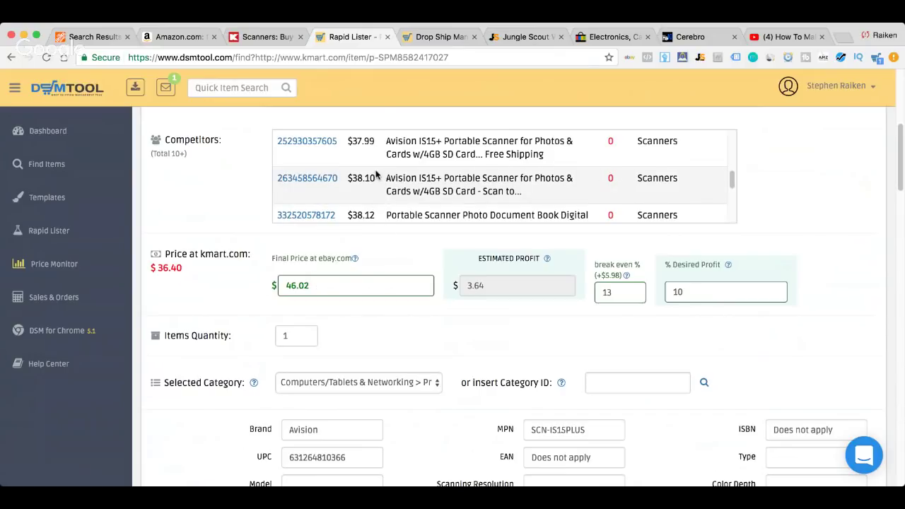
# - Review the remaining competitor prices for the Avision scanner
pyautogui.scroll(-1, 357, 147)
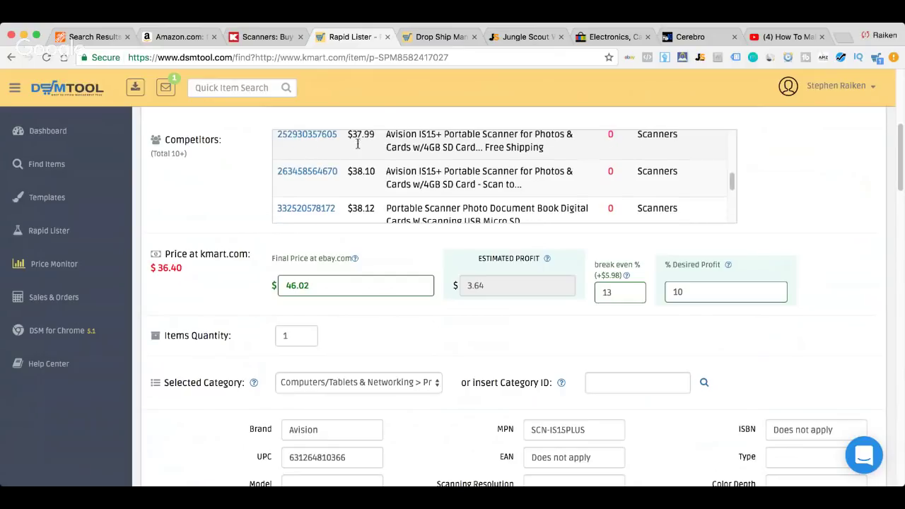
pyautogui.scroll(-5, 357, 147)
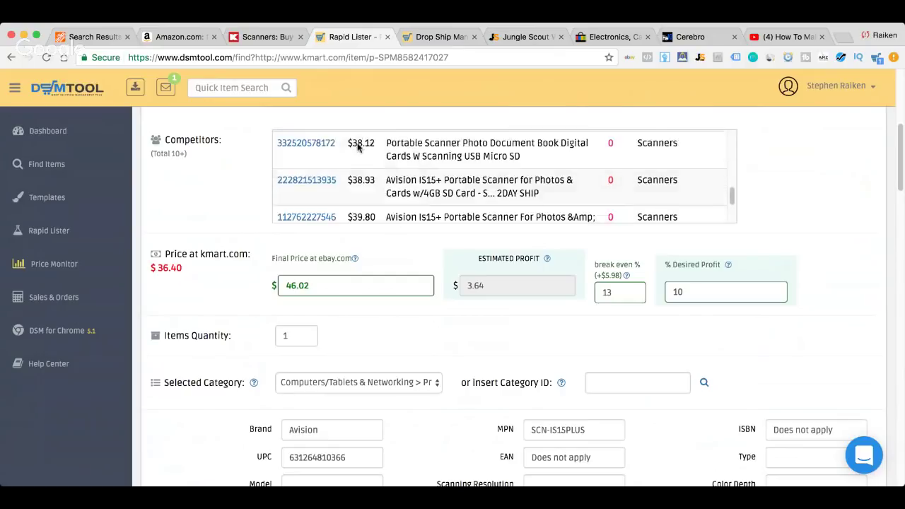
pyautogui.scroll(-1, 356, 174)
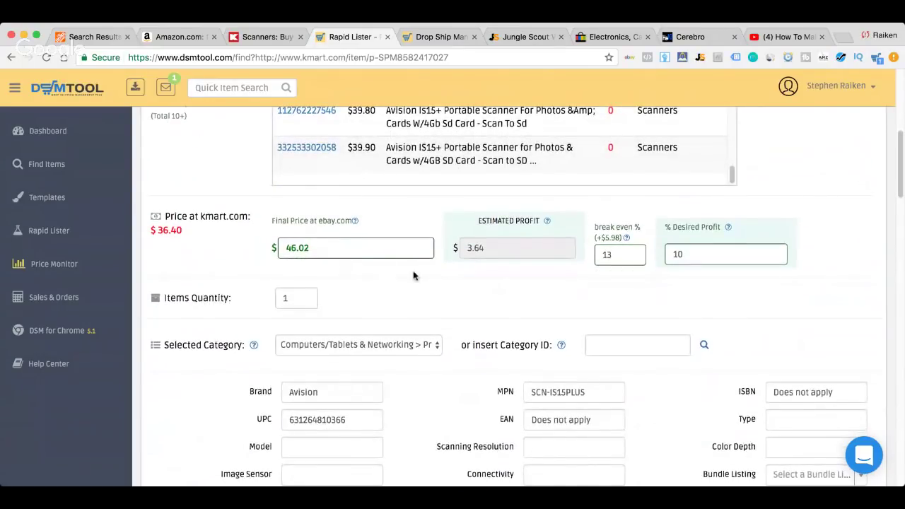
pyautogui.scroll(1, 431, 292)
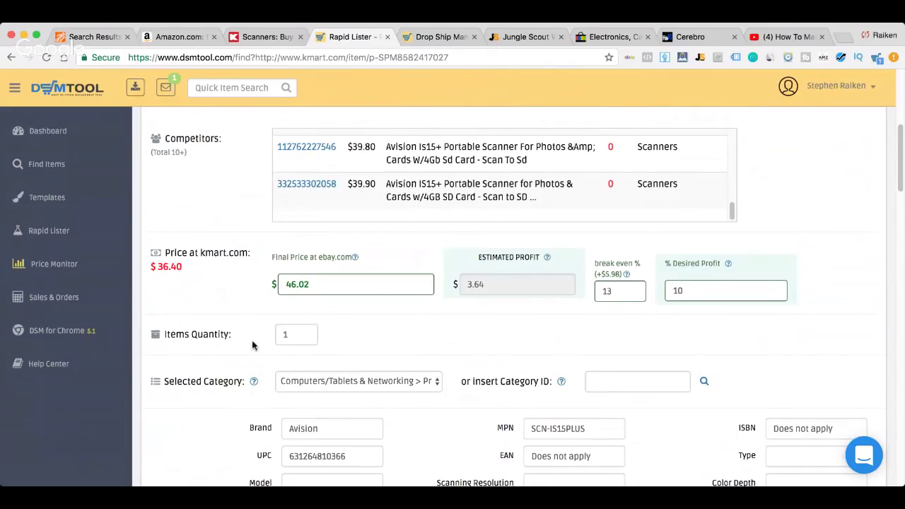
# - Set the listing's handling time to 3 days under expedited shipping
pyautogui.scroll(-1, 255, 347)
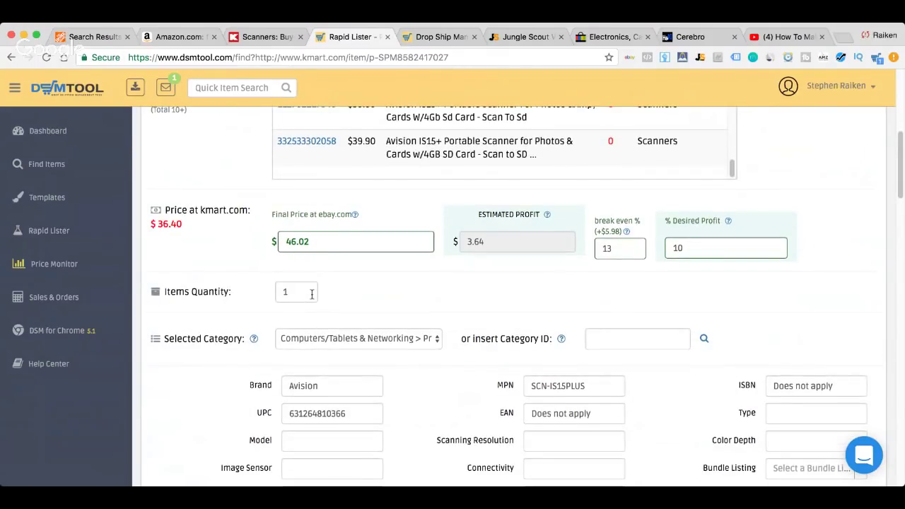
pyautogui.scroll(-4, 311, 293)
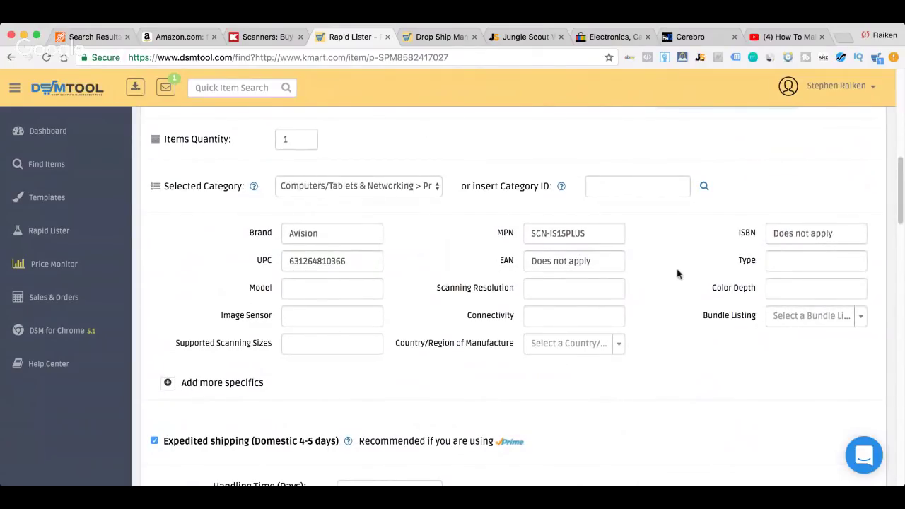
pyautogui.scroll(-3, 762, 300)
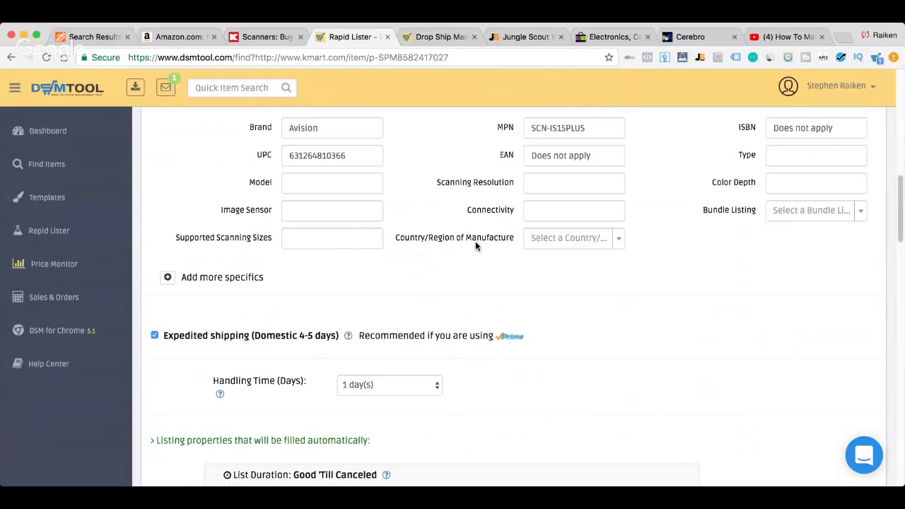
pyautogui.scroll(-2, 476, 241)
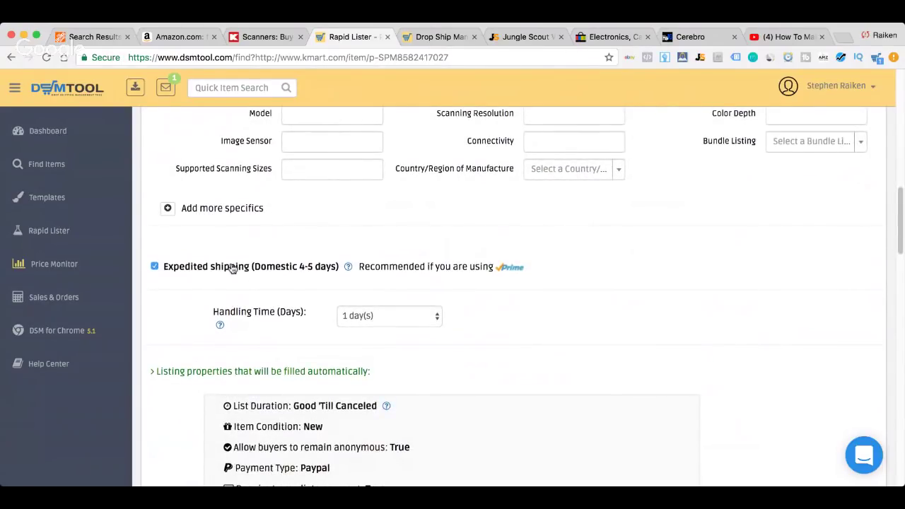
pyautogui.click(370, 321)
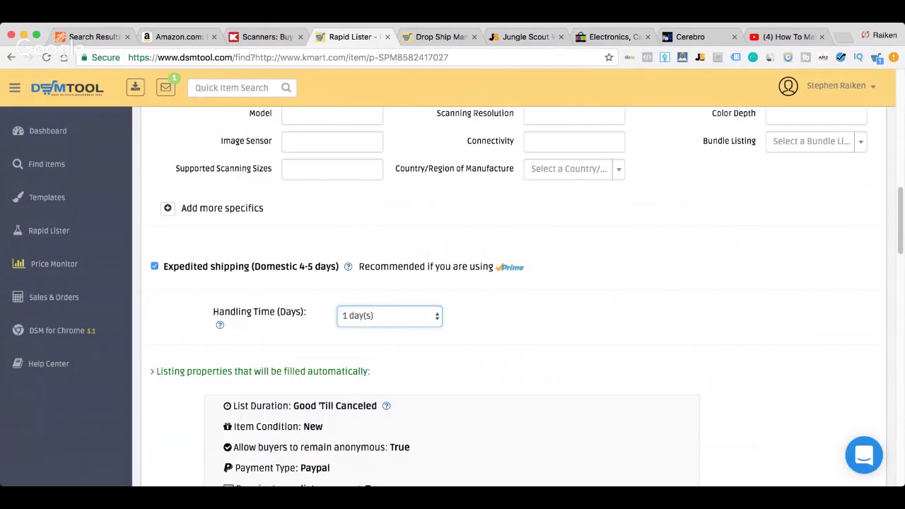
pyautogui.click(372, 343)
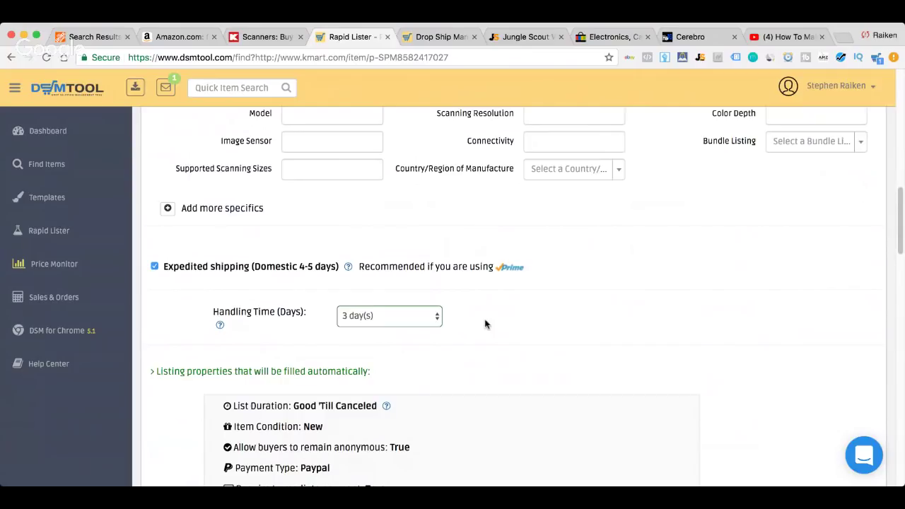
# - Set the Avision listing's final eBay price to 76.02 by replacing its first digit with 7
pyautogui.scroll(-1, 324, 328)
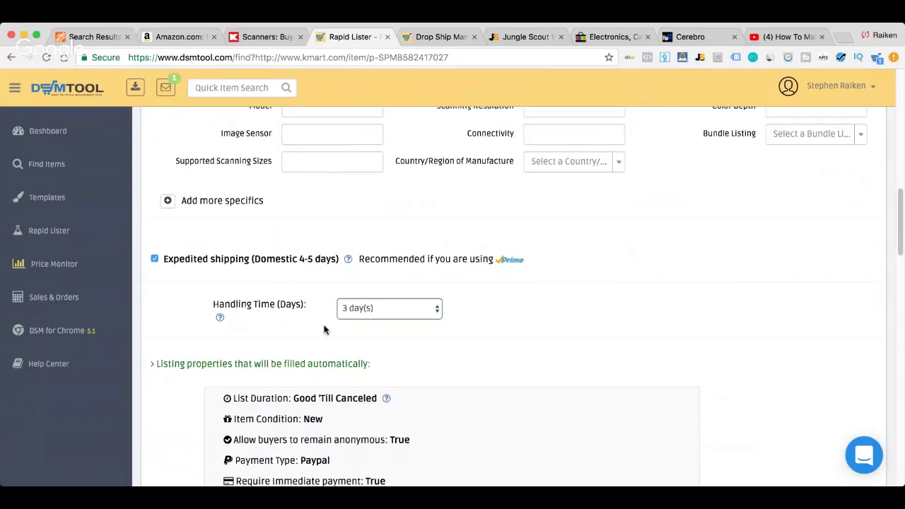
pyautogui.scroll(5, 324, 329)
pyautogui.scroll(4, 324, 329)
pyautogui.scroll(-7, 242, 310)
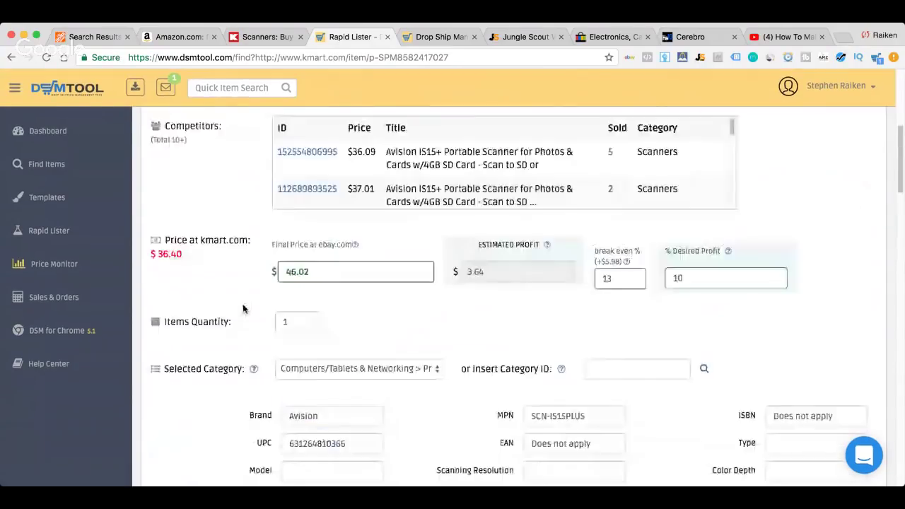
pyautogui.scroll(-10, 242, 309)
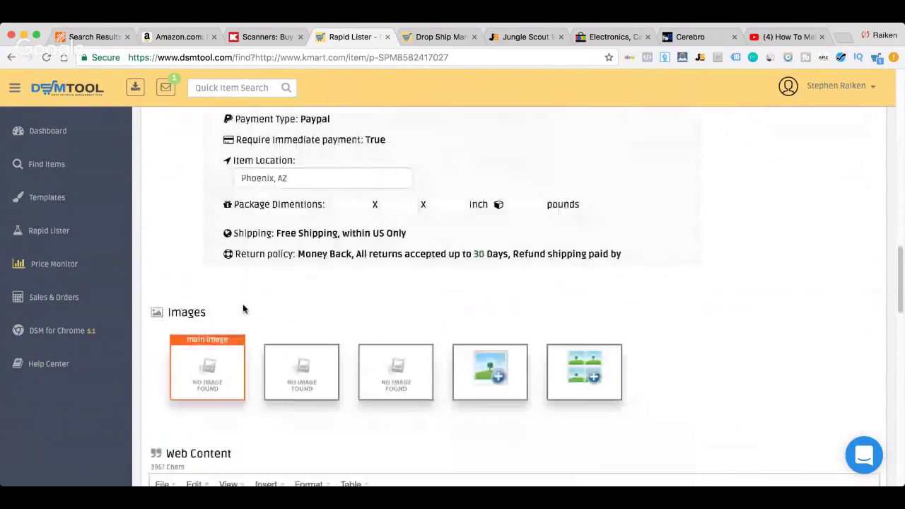
pyautogui.scroll(-1, 243, 309)
pyautogui.scroll(15, 243, 309)
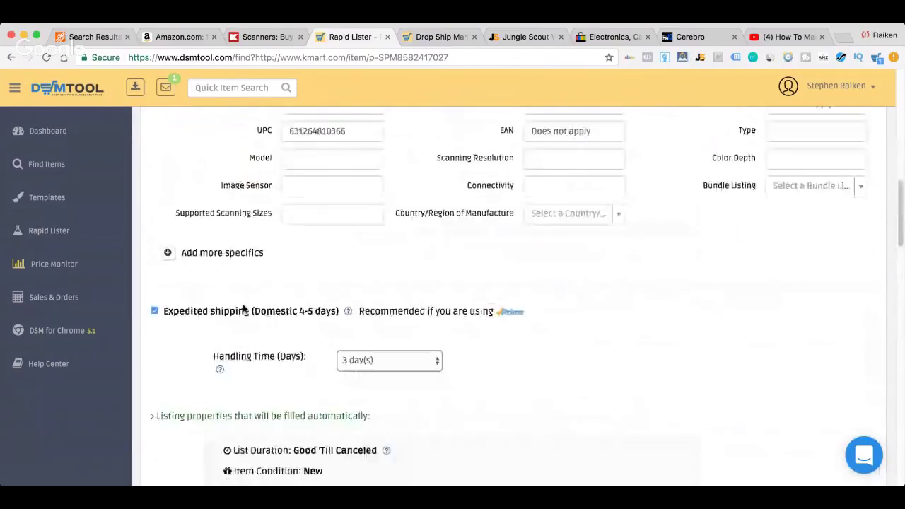
pyautogui.scroll(-4, 225, 273)
pyautogui.scroll(-5, 196, 306)
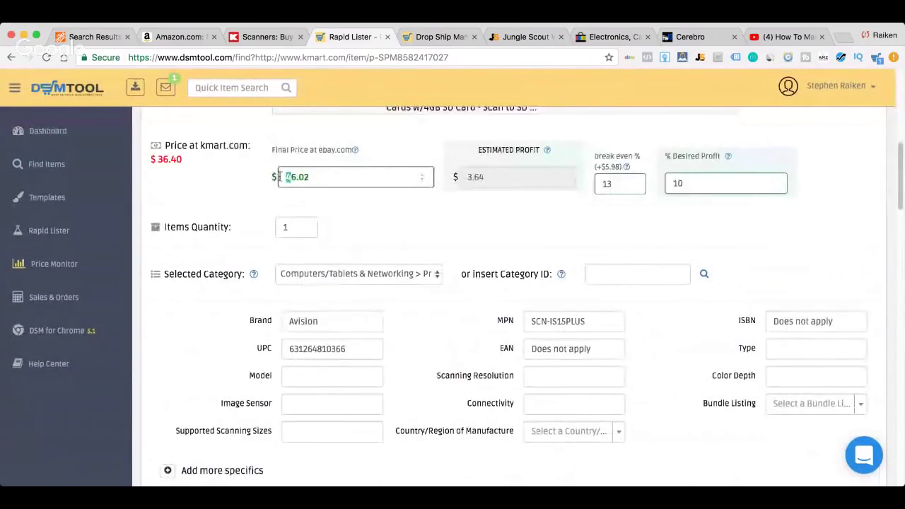
pyautogui.write('7')
pyautogui.click(412, 210)
# - Check the listing's image slots and compare them with the scanner's picture on the Kmart page
pyautogui.scroll(-20, 413, 216)
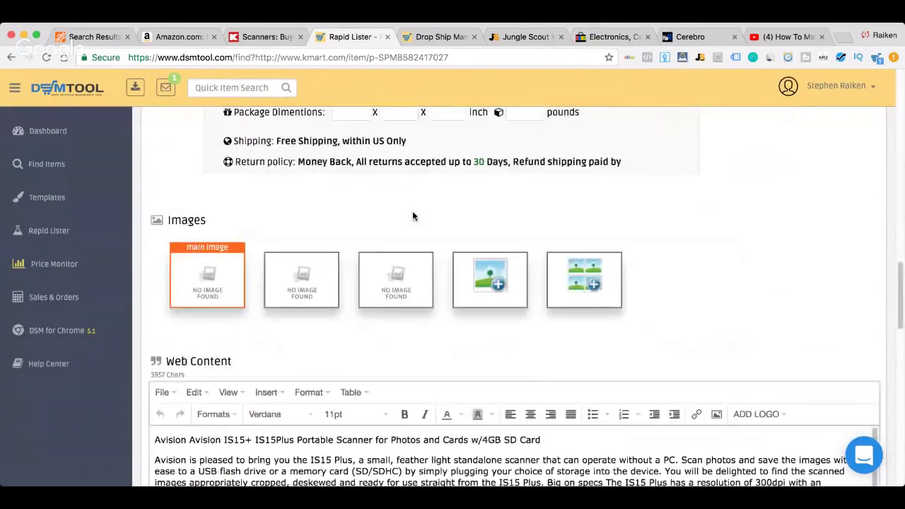
pyautogui.scroll(-3, 414, 217)
pyautogui.moveTo(242, 212)
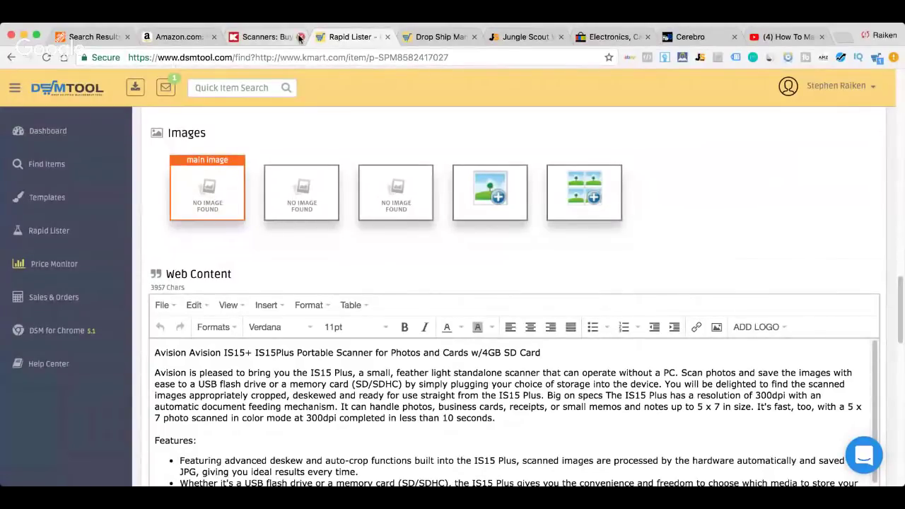
pyautogui.click(269, 38)
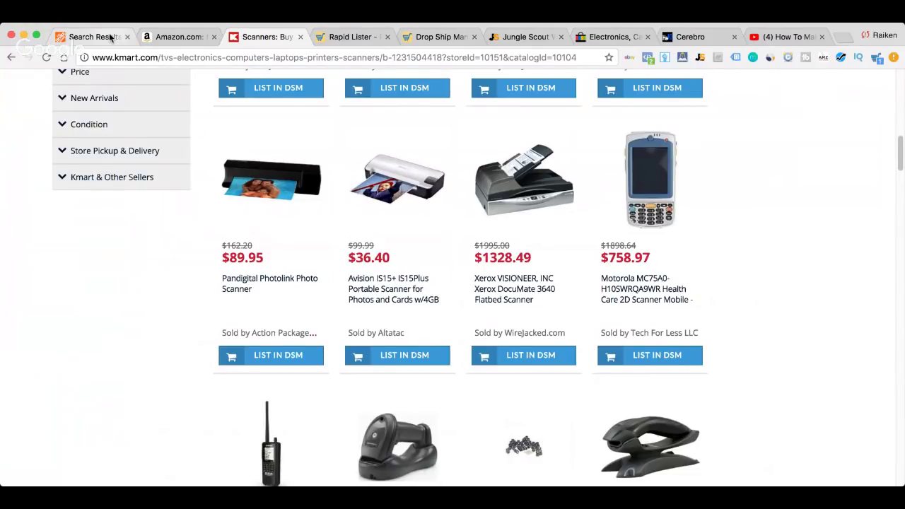
pyautogui.click(329, 36)
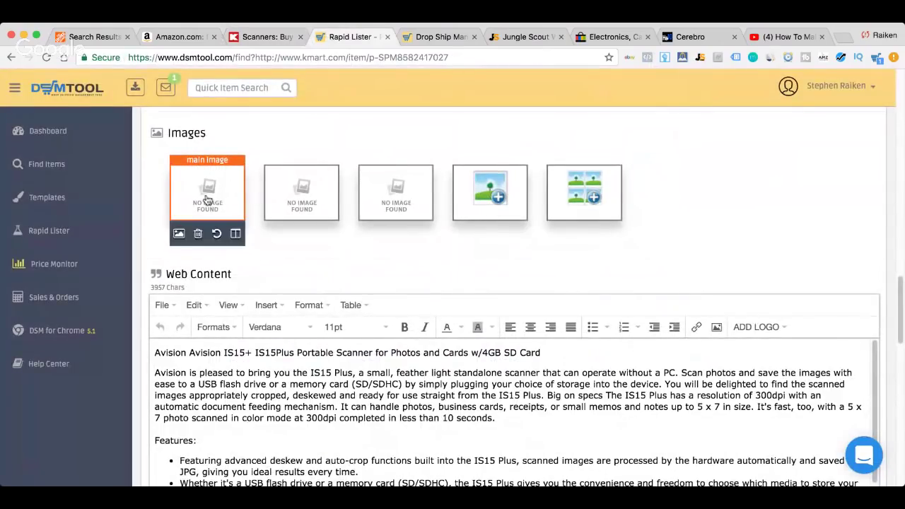
pyautogui.click(180, 37)
pyautogui.click(255, 36)
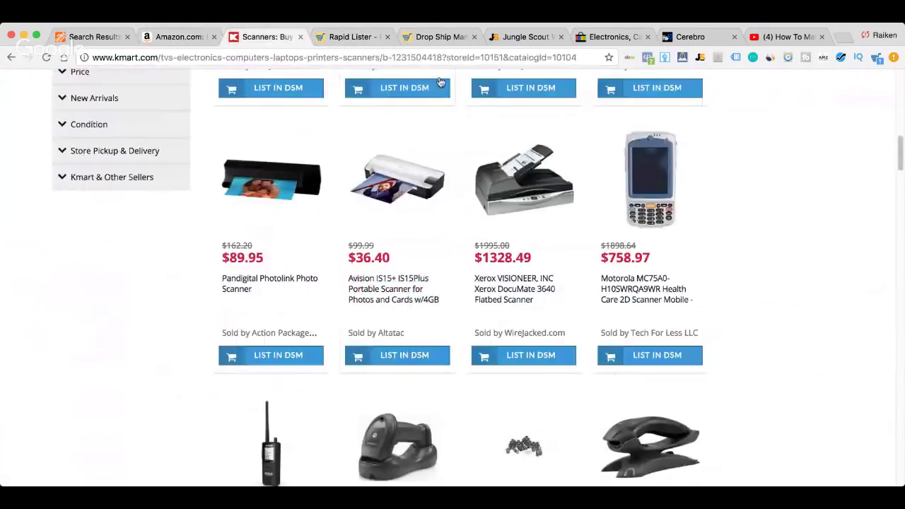
pyautogui.click(357, 37)
pyautogui.moveTo(321, 199)
# - Make the product title line and the "Features:" heading bold in the listing's web content description
pyautogui.scroll(-4, 340, 241)
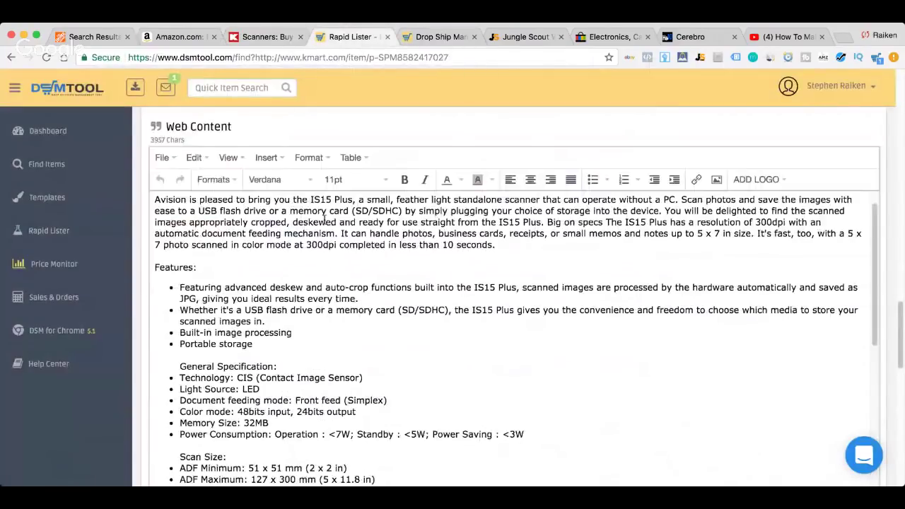
pyautogui.scroll(-2, 359, 353)
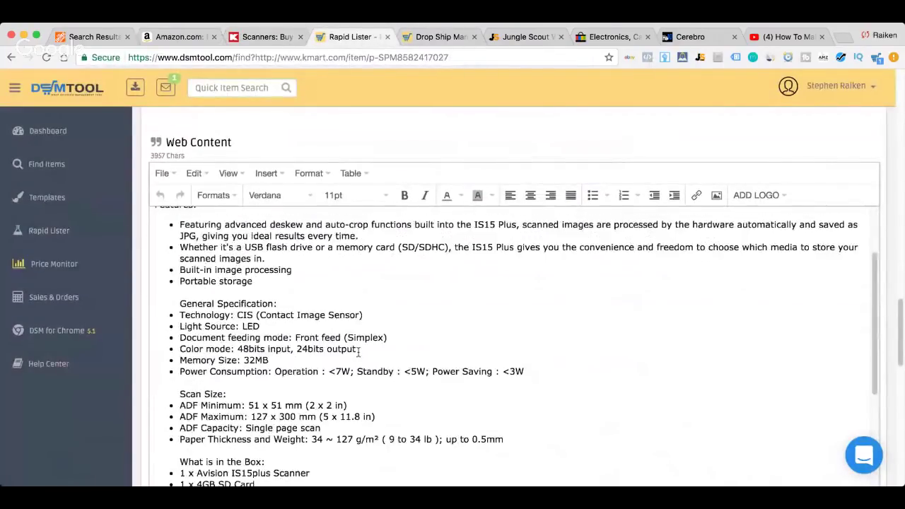
pyautogui.scroll(4, 359, 352)
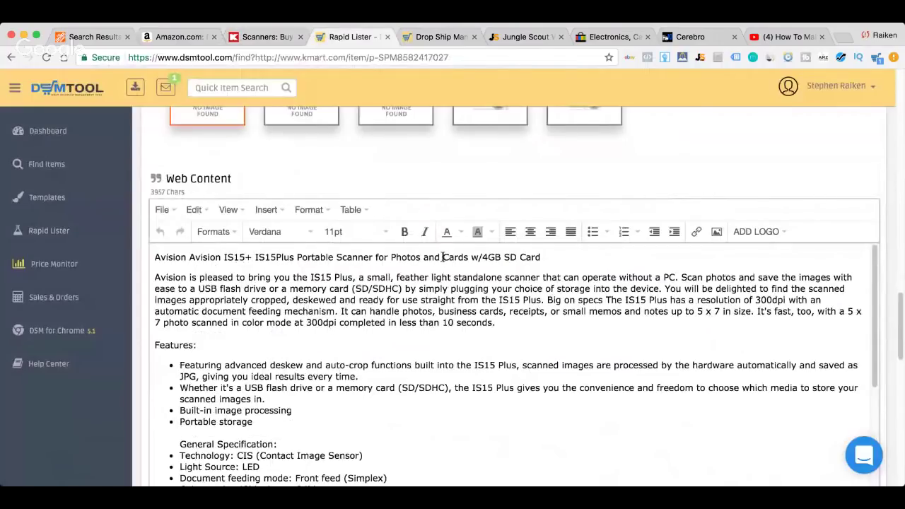
pyautogui.tripleClick(443, 257)
pyautogui.click(405, 232)
pyautogui.tripleClick(204, 345)
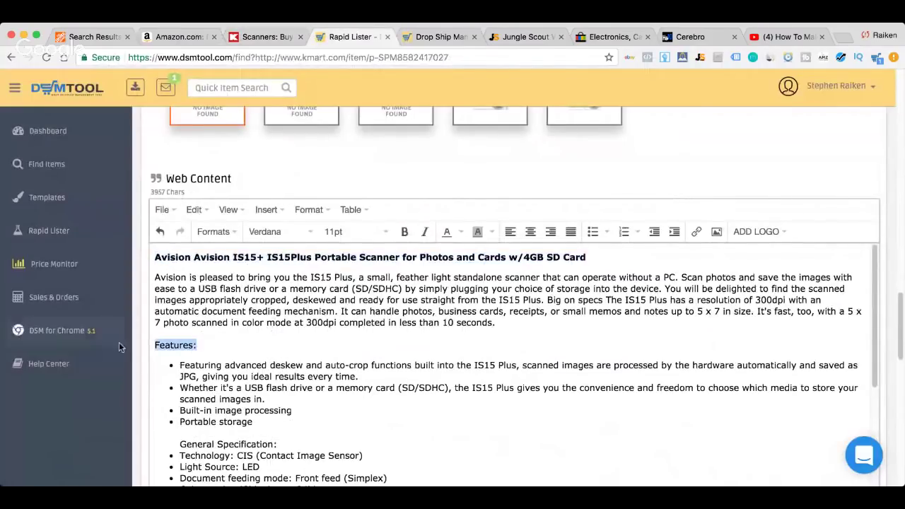
pyautogui.click(405, 231)
# - Review the rest of the description and its mobile preview, with a brief look back at the Kmart product page
pyautogui.scroll(-10, 306, 331)
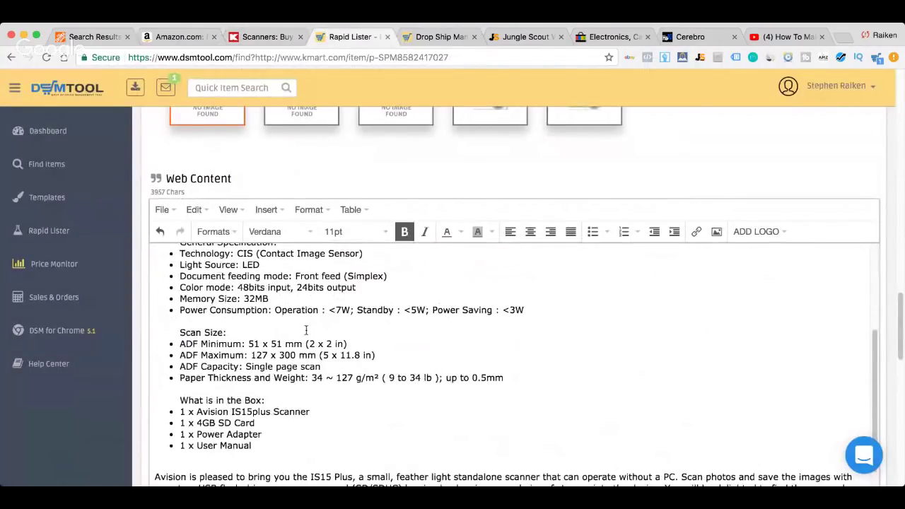
pyautogui.scroll(-10, 306, 330)
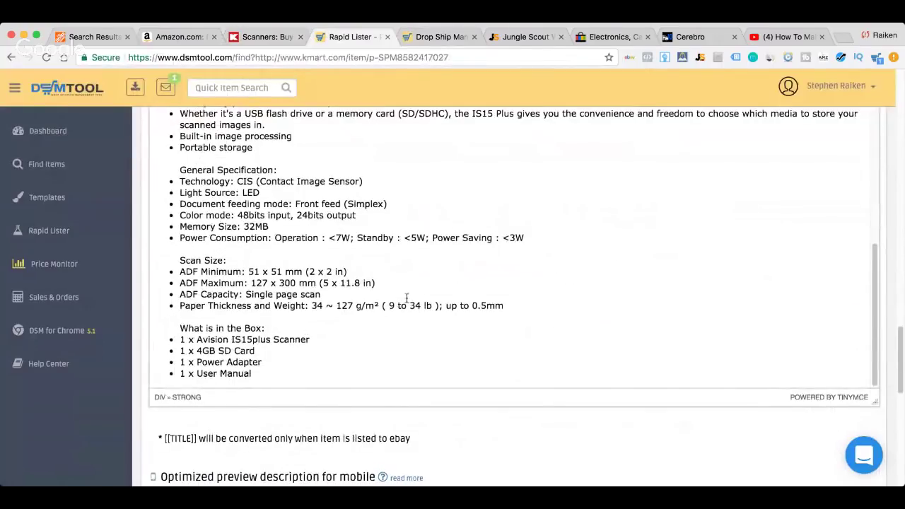
pyautogui.scroll(5, 407, 297)
pyautogui.hotkey('ctrl', 'shift', 'Tab')
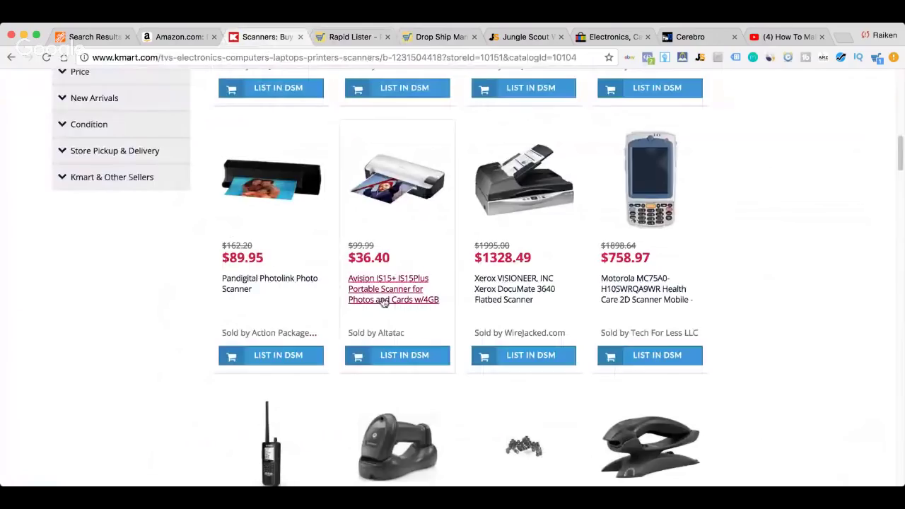
pyautogui.click(352, 38)
pyautogui.scroll(-3, 404, 326)
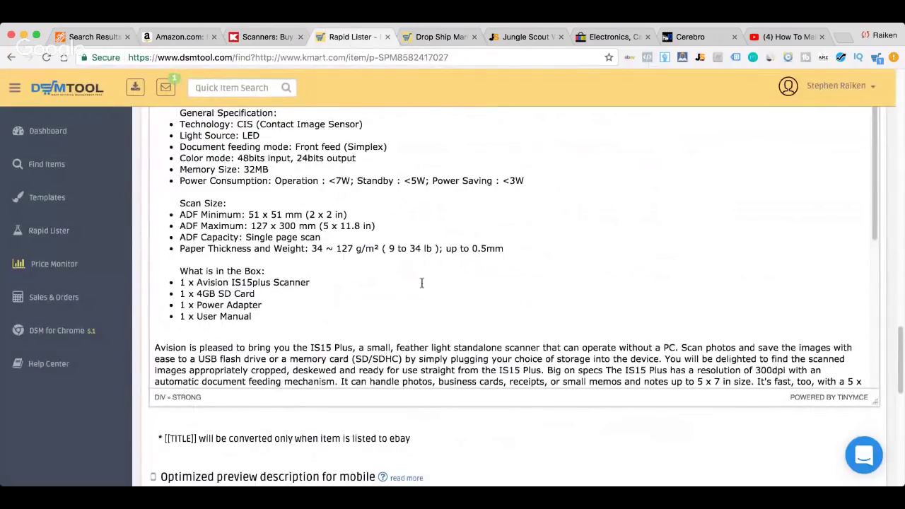
pyautogui.scroll(-12, 422, 283)
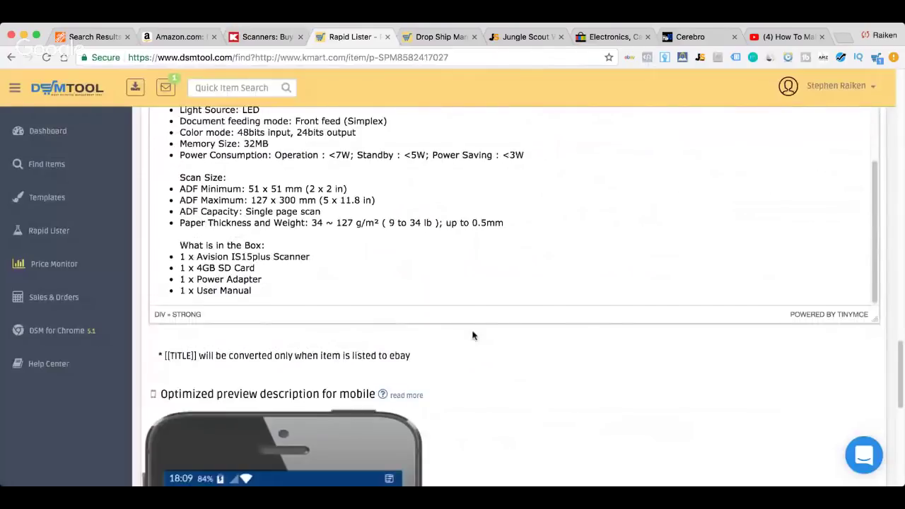
pyautogui.scroll(-5, 495, 350)
pyautogui.scroll(-3, 436, 318)
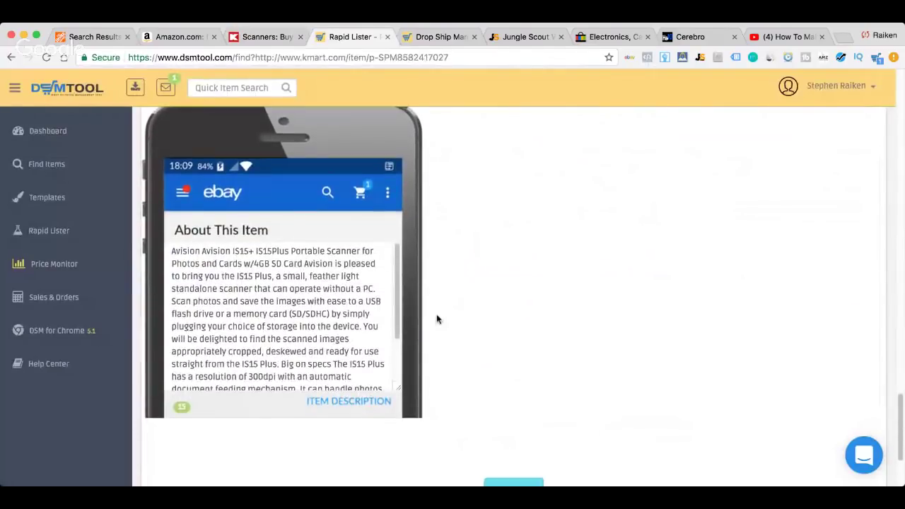
# - Publish the Avision scanner listing to eBay, continuing past the fee verification
pyautogui.scroll(-2, 436, 319)
pyautogui.scroll(-5, 334, 301)
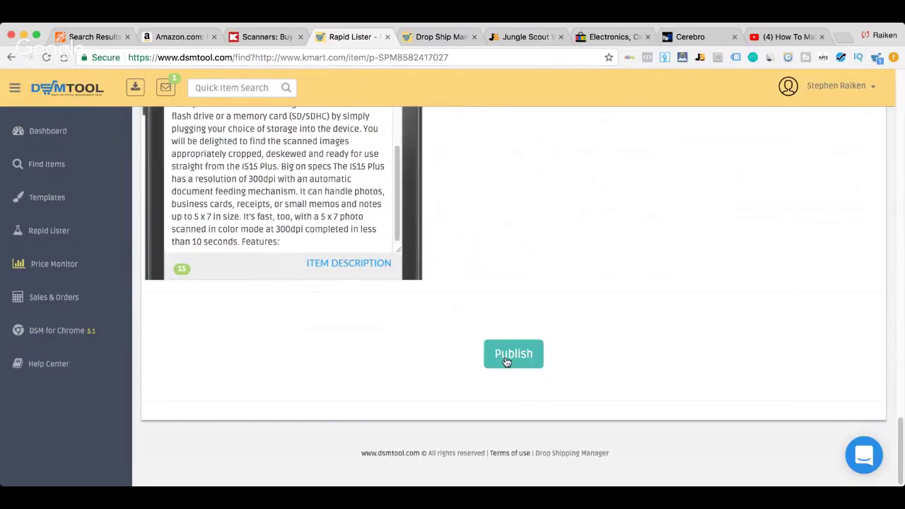
pyautogui.click(507, 361)
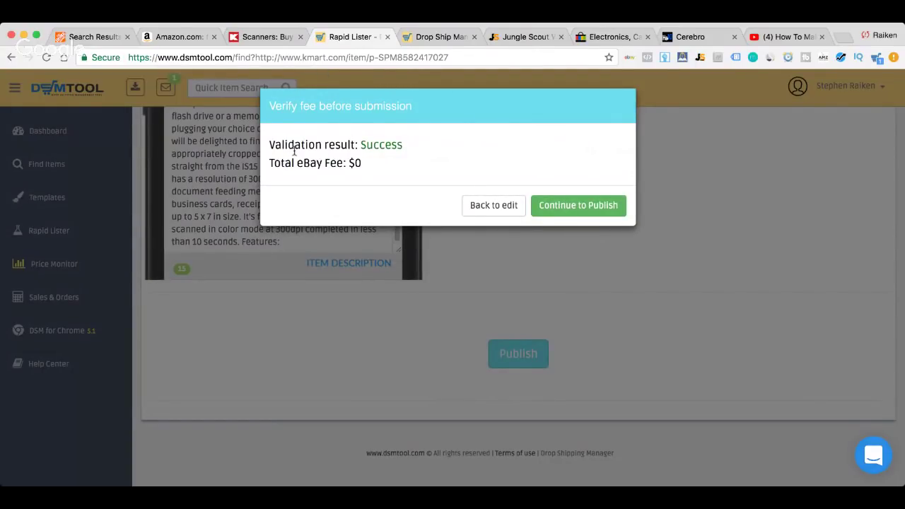
pyautogui.click(563, 207)
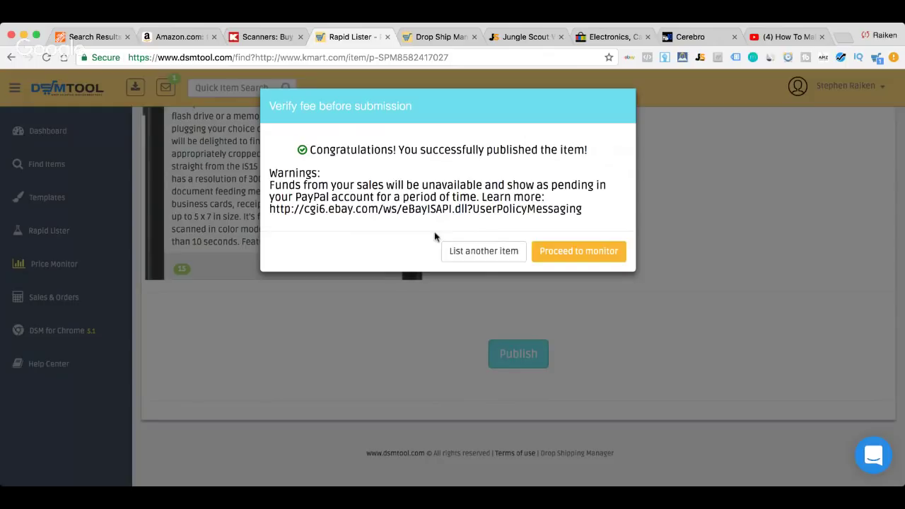
# - Proceed to the Price Monitor for the published Avision scanner, and open its live listing from the active selling items on eBay
pyautogui.click(561, 256)
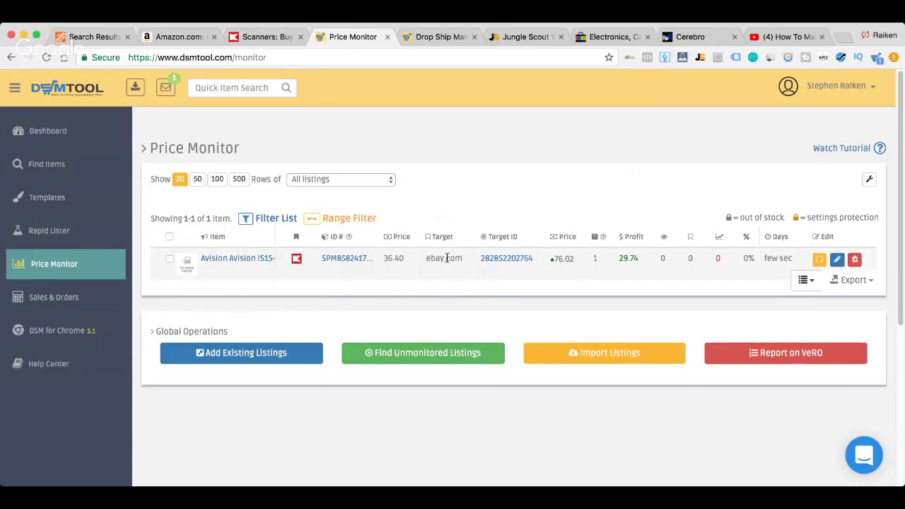
pyautogui.moveTo(182, 266)
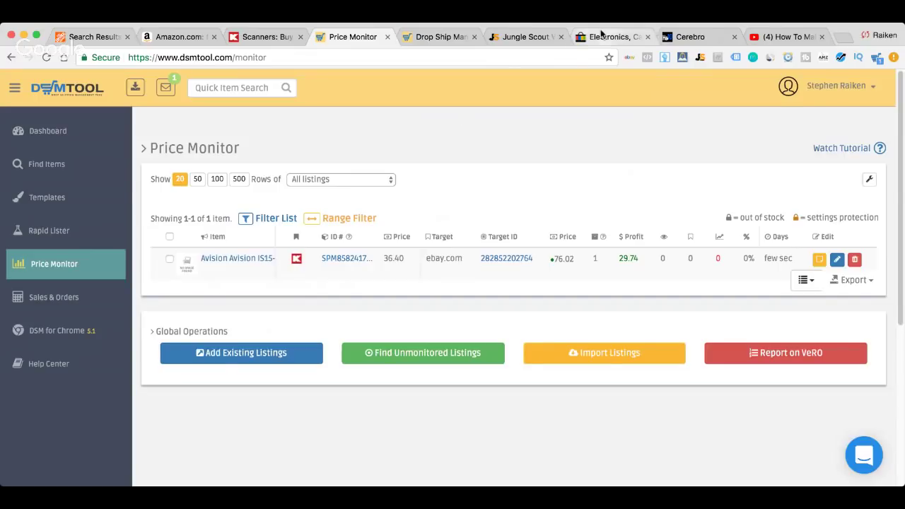
pyautogui.click(607, 37)
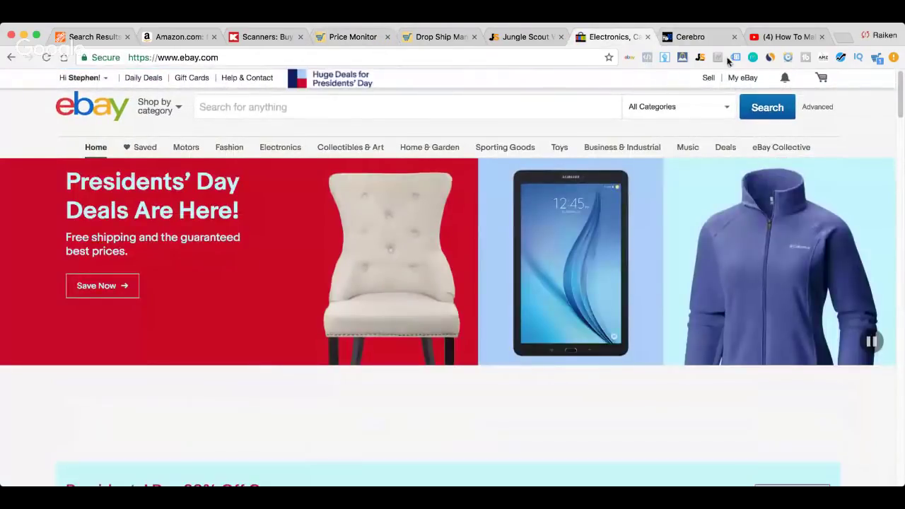
pyautogui.click(743, 80)
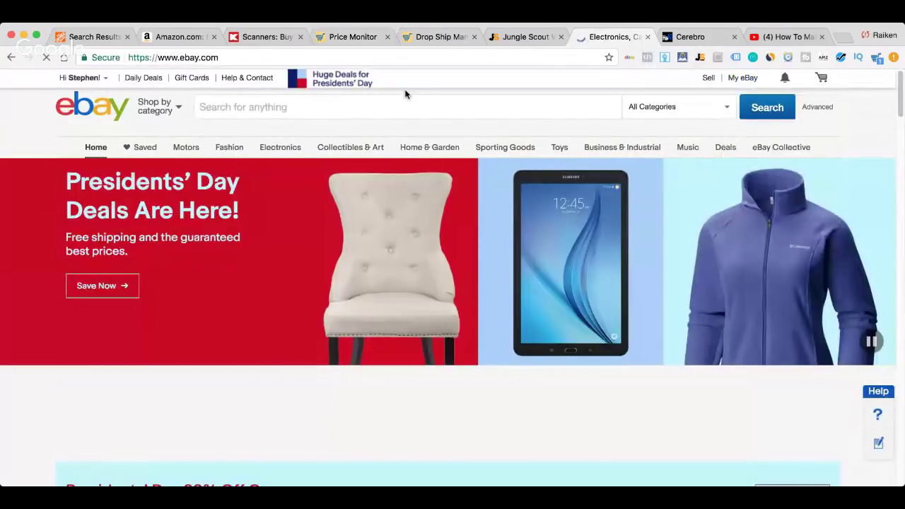
pyautogui.scroll(-1, 213, 348)
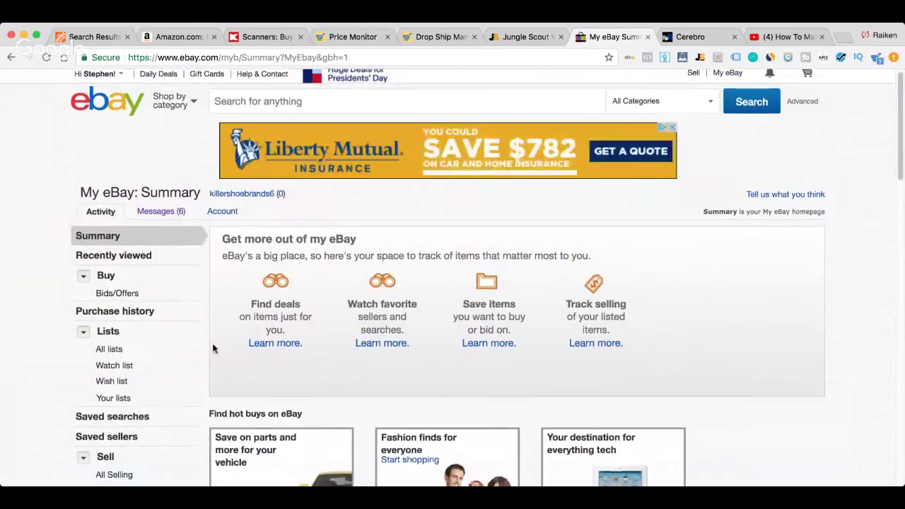
pyautogui.scroll(-5, 213, 348)
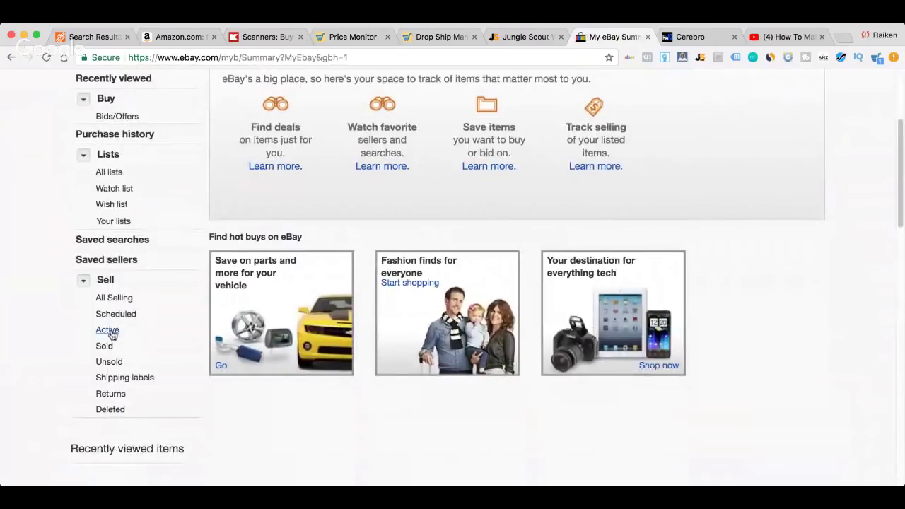
pyautogui.click(108, 330)
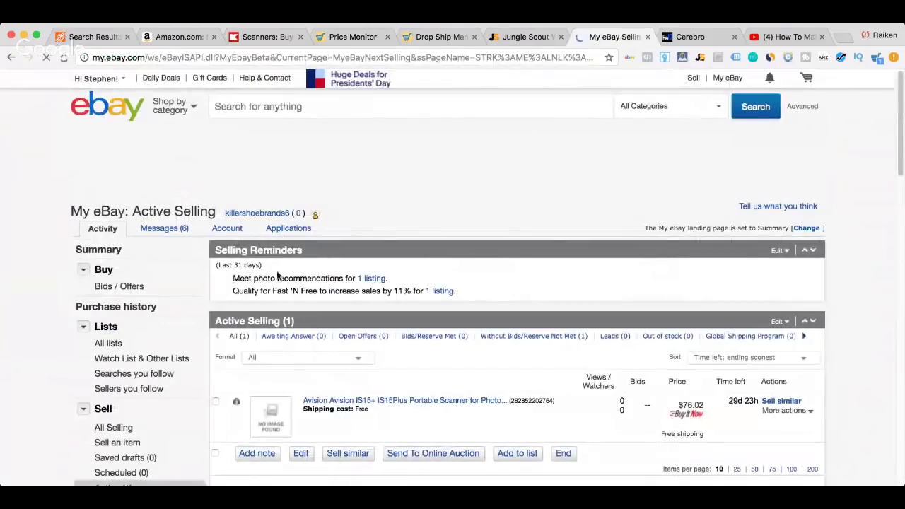
pyautogui.scroll(-3, 280, 276)
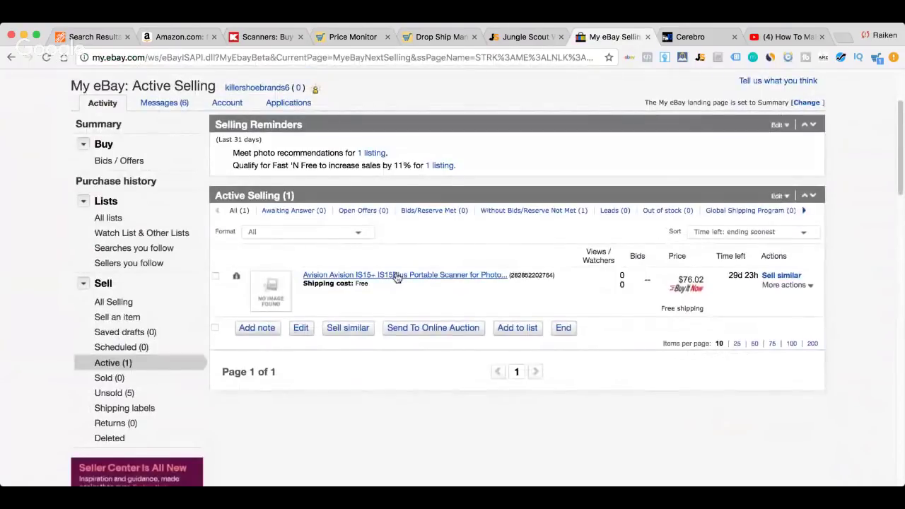
pyautogui.click(397, 275)
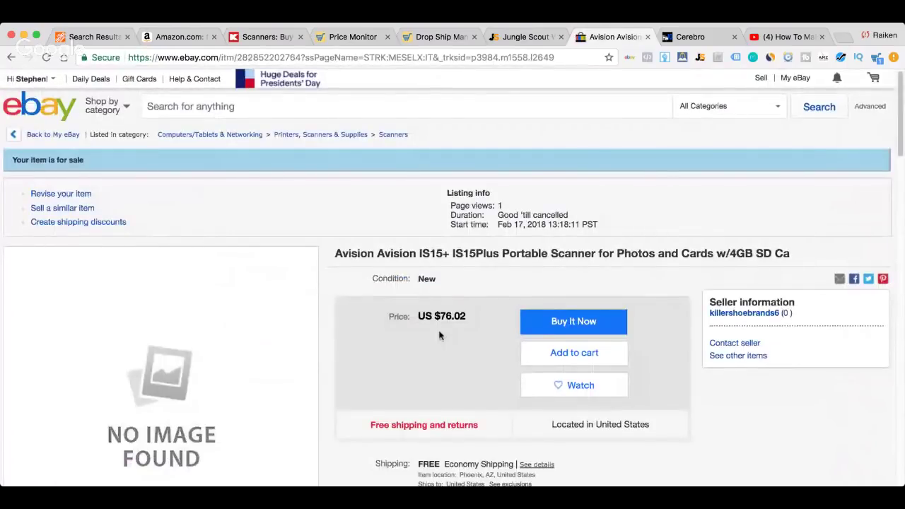
# - Examine the live Avision listing's image, price, shipping, item specifics and full description, with a look at the YouTube live chat
pyautogui.scroll(-3, 445, 322)
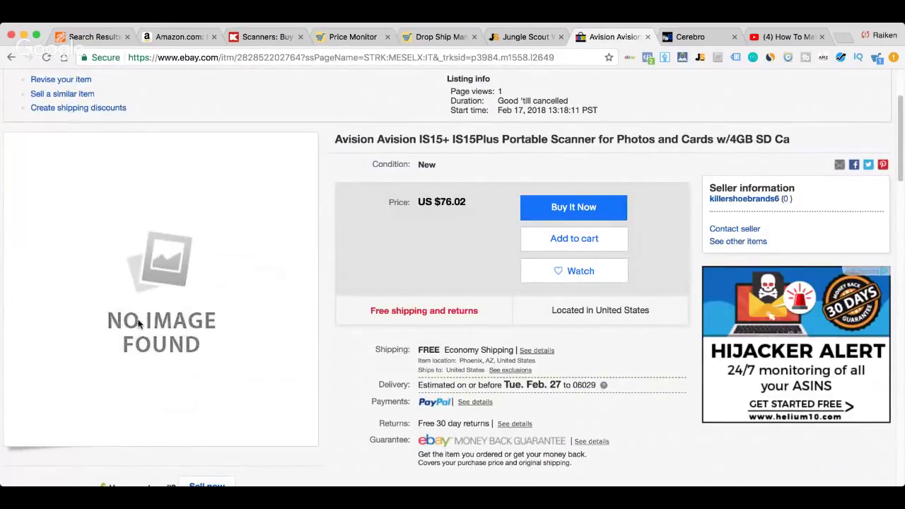
pyautogui.scroll(-2, 434, 229)
pyautogui.scroll(1, 433, 229)
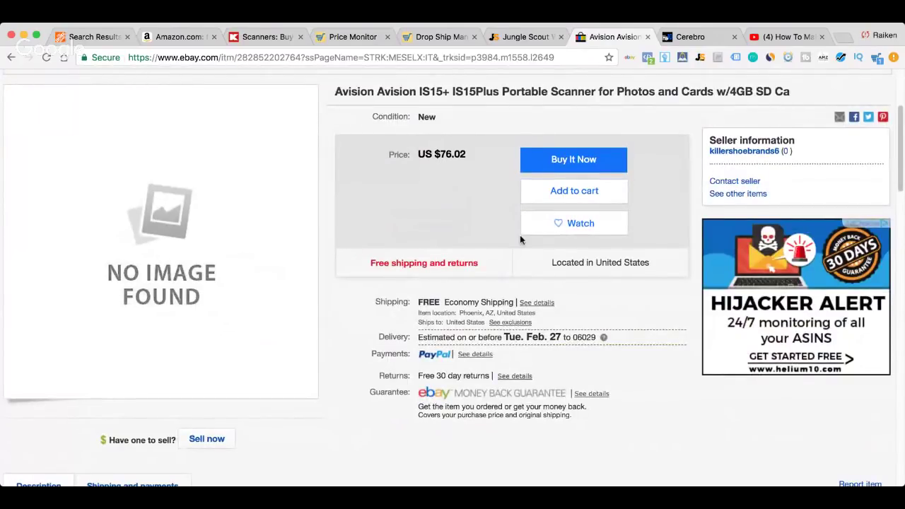
pyautogui.scroll(-1, 520, 240)
pyautogui.scroll(-3, 519, 241)
pyautogui.scroll(5, 362, 253)
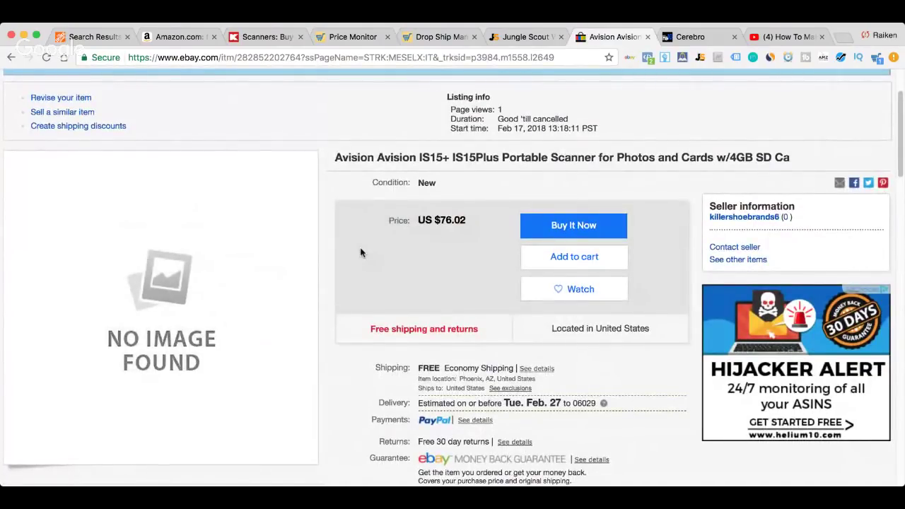
pyautogui.scroll(-2, 365, 233)
pyautogui.scroll(-15, 370, 209)
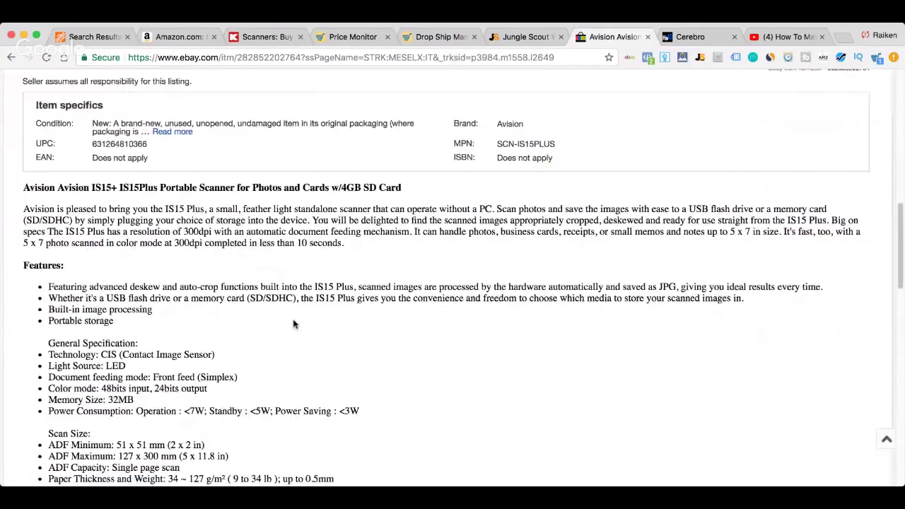
pyautogui.scroll(-5, 294, 325)
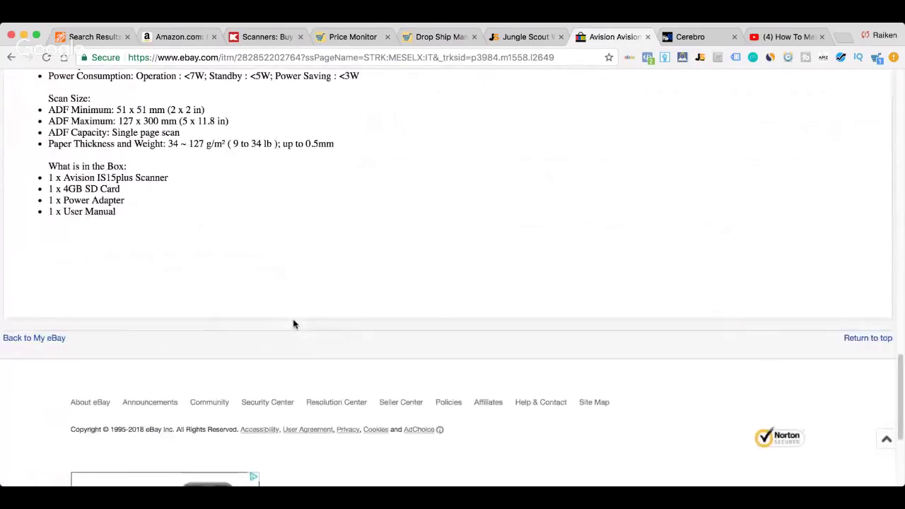
pyautogui.scroll(-6, 125, 249)
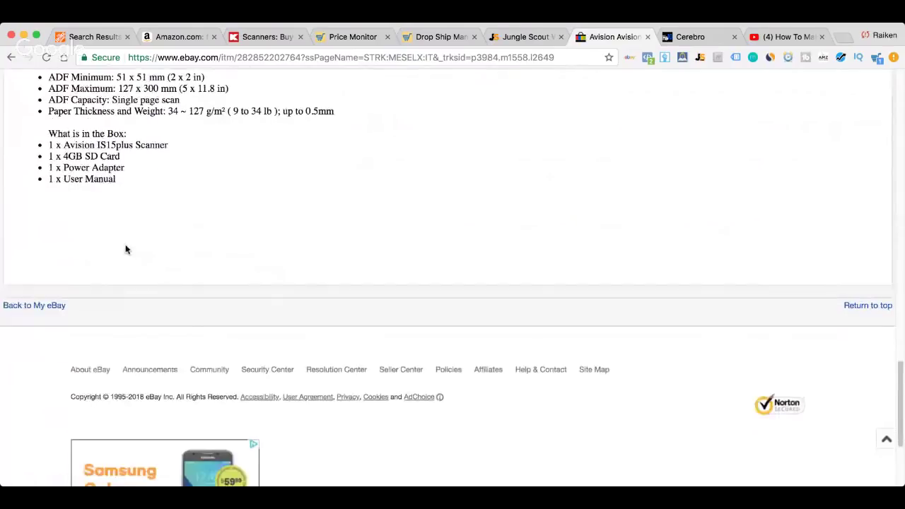
pyautogui.scroll(10, 125, 249)
pyautogui.scroll(5, 125, 249)
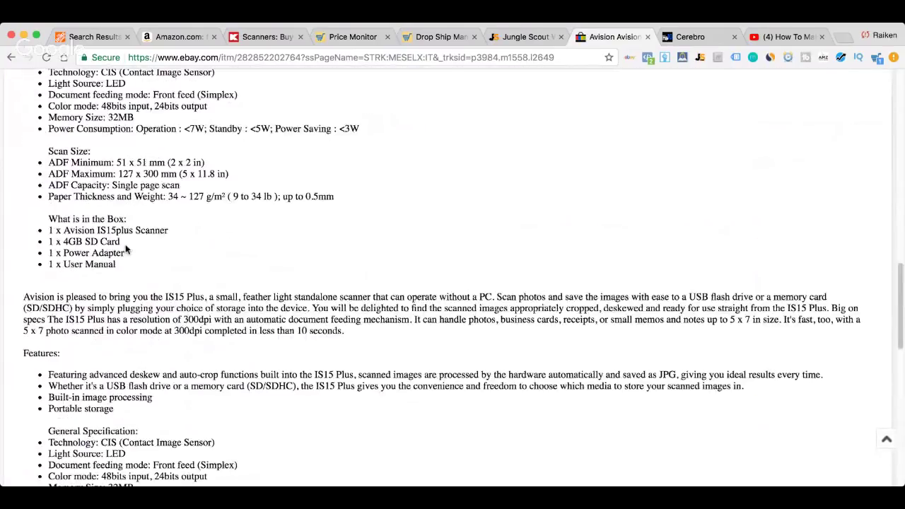
pyautogui.scroll(6, 125, 249)
pyautogui.scroll(10, 125, 249)
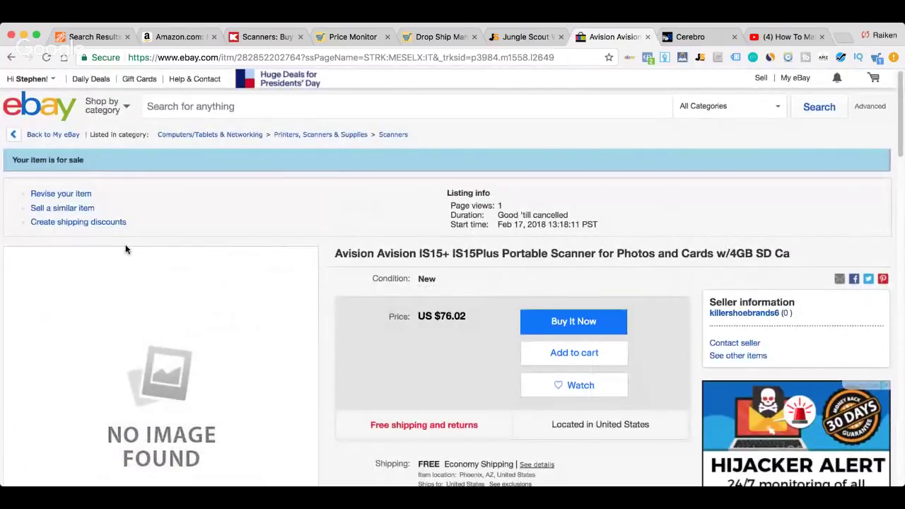
pyautogui.click(785, 37)
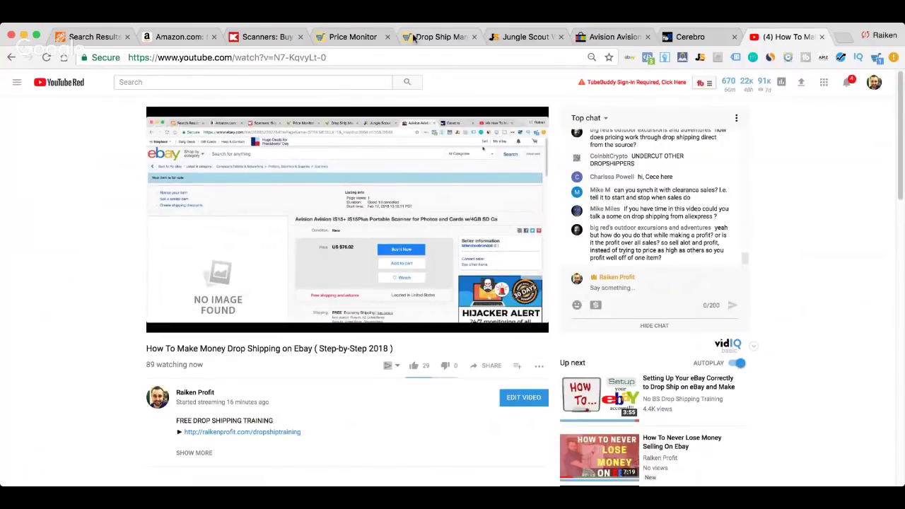
# - Import the Pandigital Photolink Photo Scanner from Kmart's scanner results into DSM Tool's Rapid Lister for ebay.com without a template
pyautogui.click(263, 39)
pyautogui.scroll(-3, 340, 269)
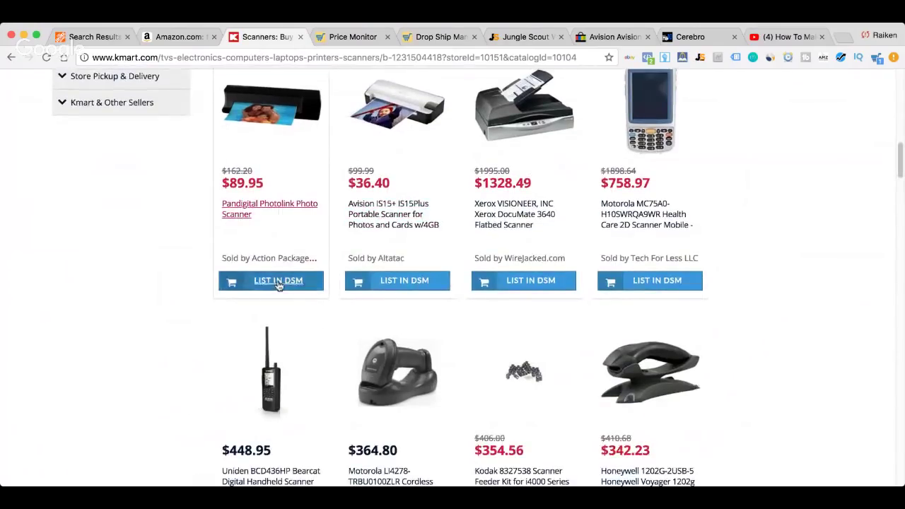
pyautogui.click(279, 283)
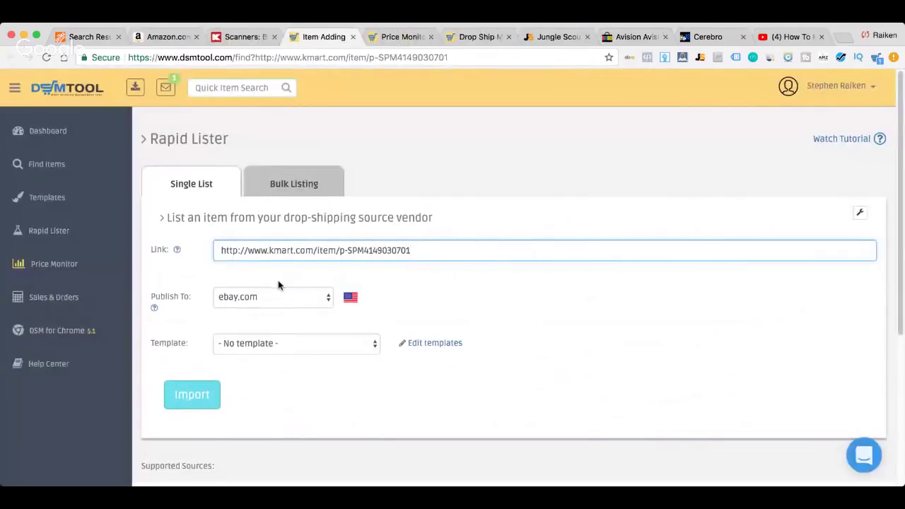
pyautogui.click(192, 396)
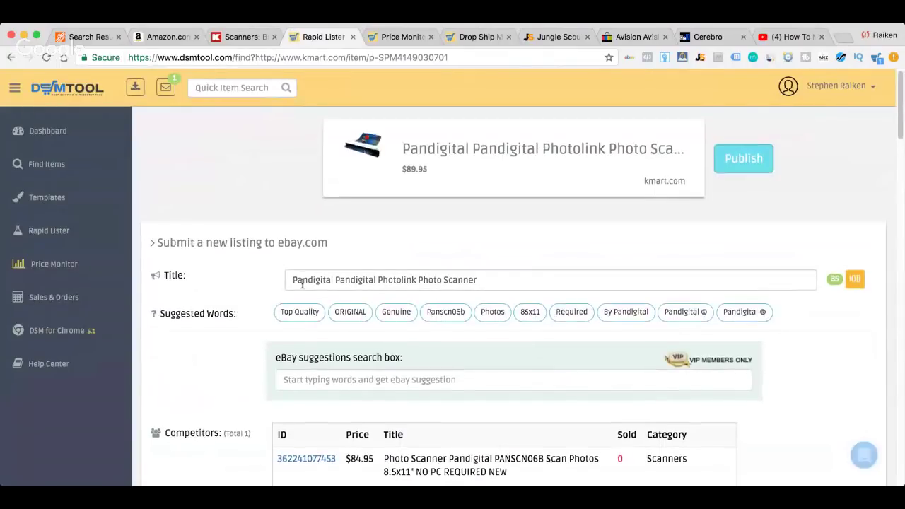
# - Add the suggested words "Photos" and "85x11" to the end of the Pandigital listing's title
pyautogui.scroll(-2, 301, 283)
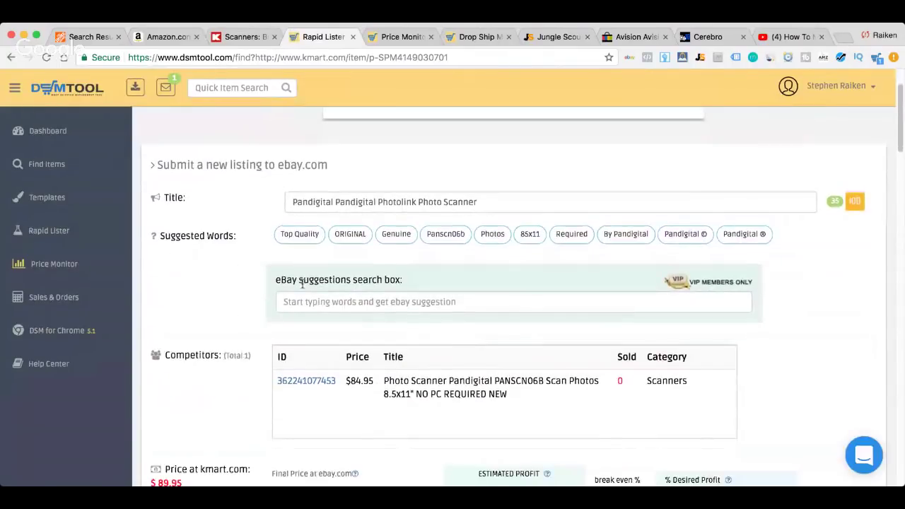
pyautogui.click(512, 205)
pyautogui.click(496, 238)
pyautogui.scroll(2, 515, 236)
pyautogui.click(515, 281)
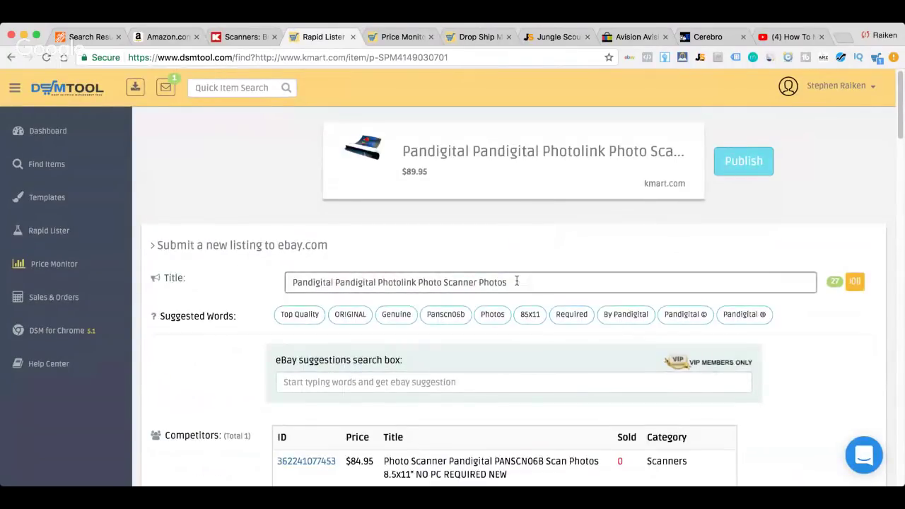
pyautogui.click(530, 314)
# - Set the Pandigital scanner's final eBay price to $183.26
pyautogui.scroll(-4, 394, 356)
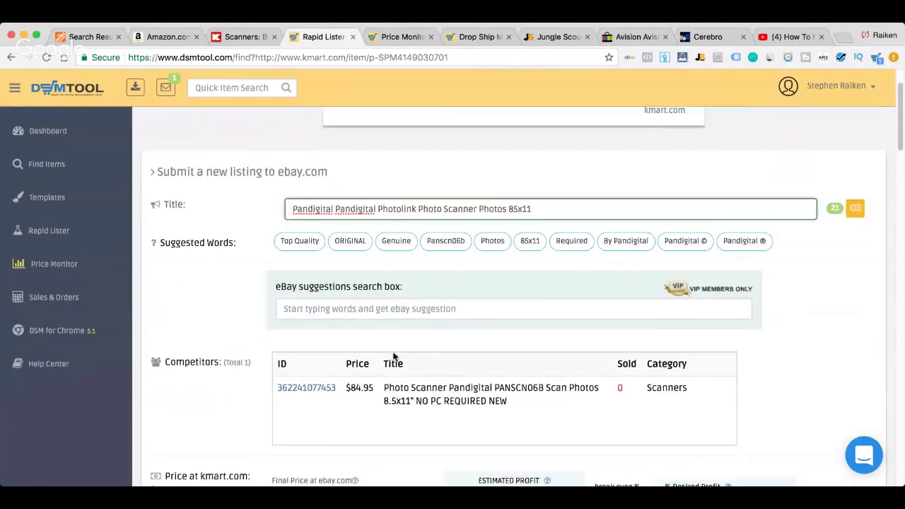
pyautogui.scroll(-5, 394, 356)
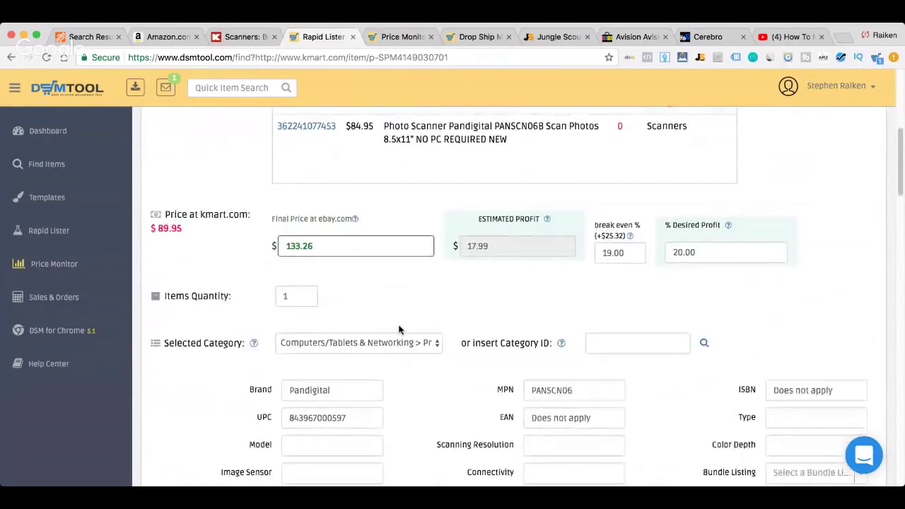
pyautogui.scroll(-2, 315, 258)
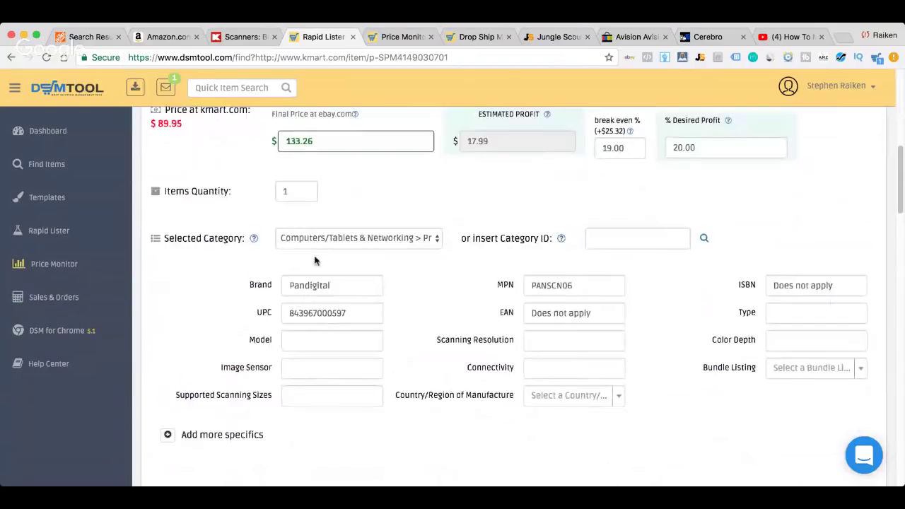
pyautogui.doubleClick(295, 141)
pyautogui.write('183.26')
# - Check the Pandigital listing's images and description, and try to publish the listing to eBay
pyautogui.scroll(-10, 348, 188)
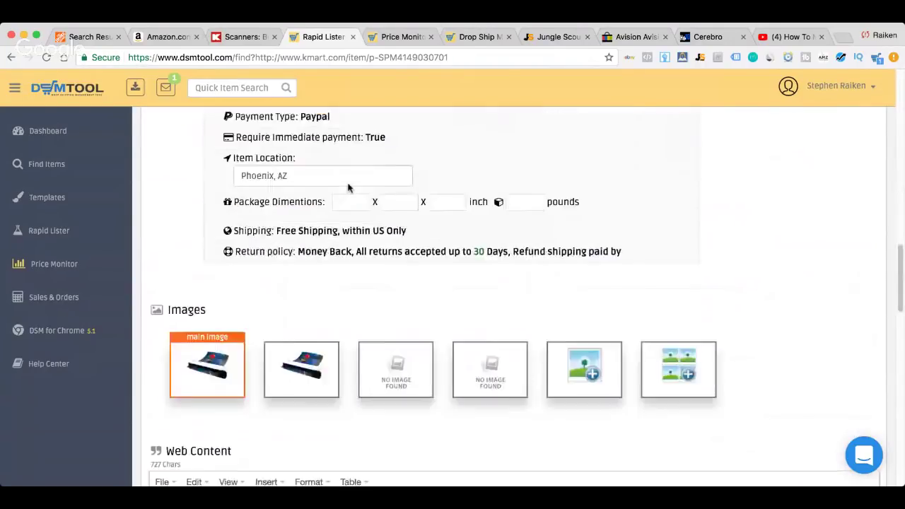
pyautogui.scroll(-1, 348, 188)
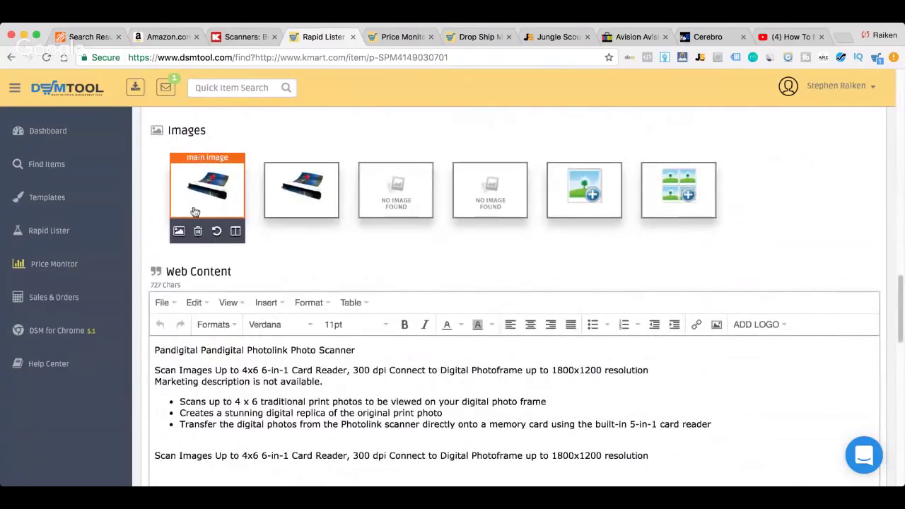
pyautogui.scroll(-15, 397, 361)
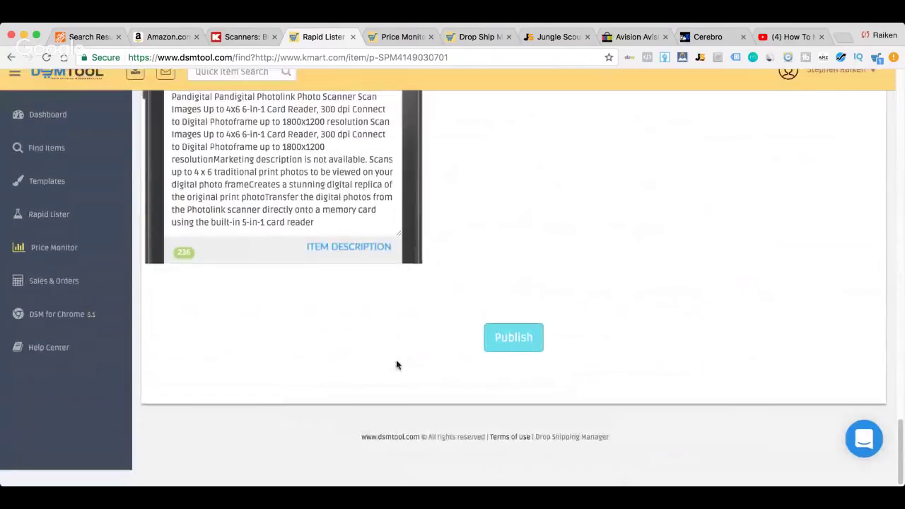
pyautogui.click(524, 356)
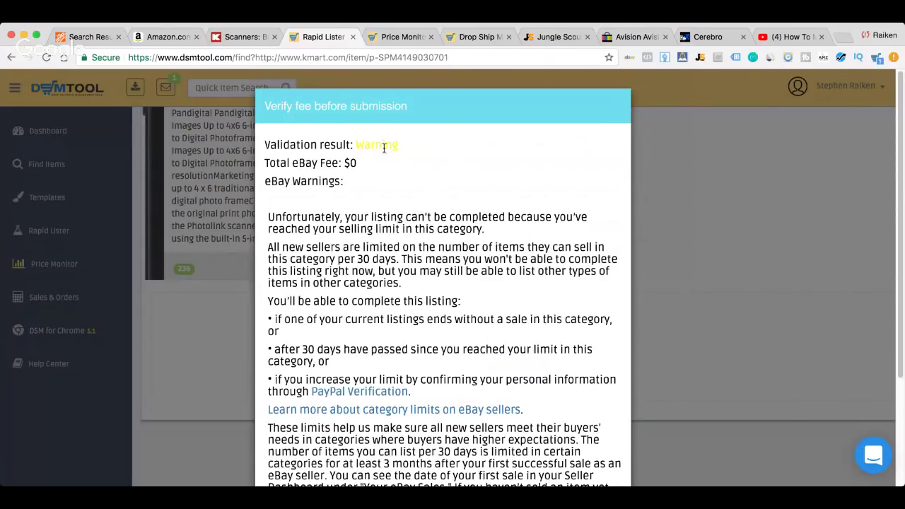
# - Read the whole eBay warning in the fee verification dialog and dismiss it without continuing to publish
pyautogui.scroll(-4, 384, 146)
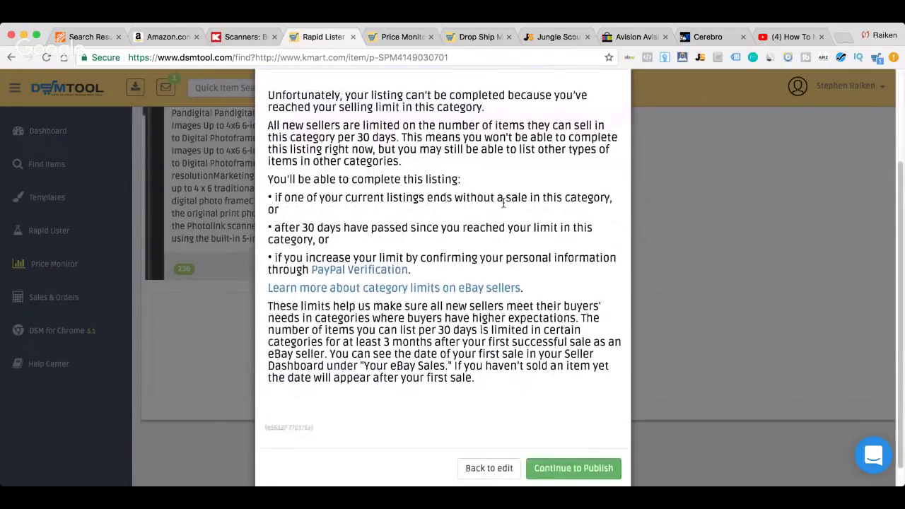
pyautogui.scroll(-1, 675, 326)
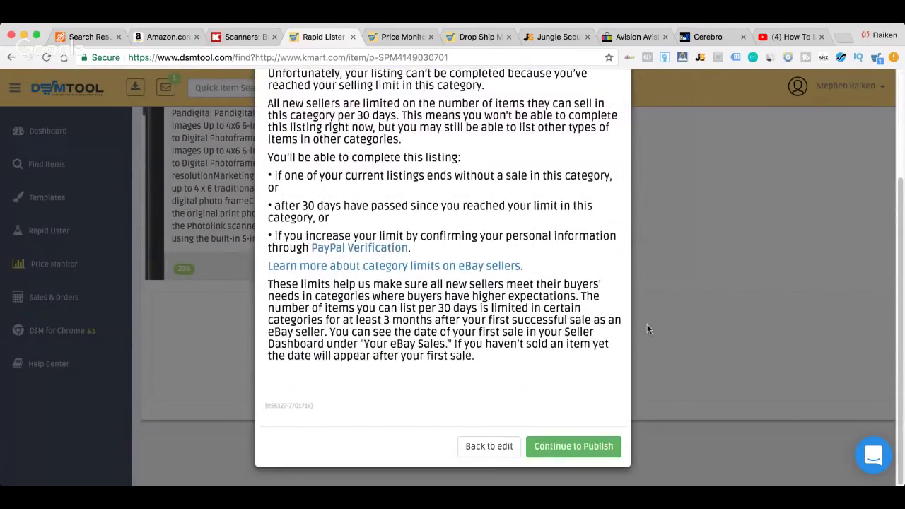
pyautogui.click(647, 324)
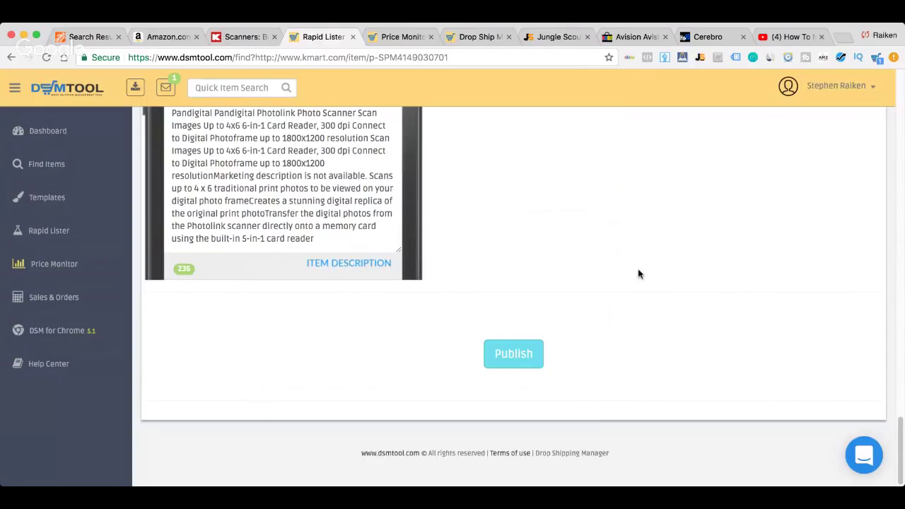
pyautogui.scroll(3, 639, 273)
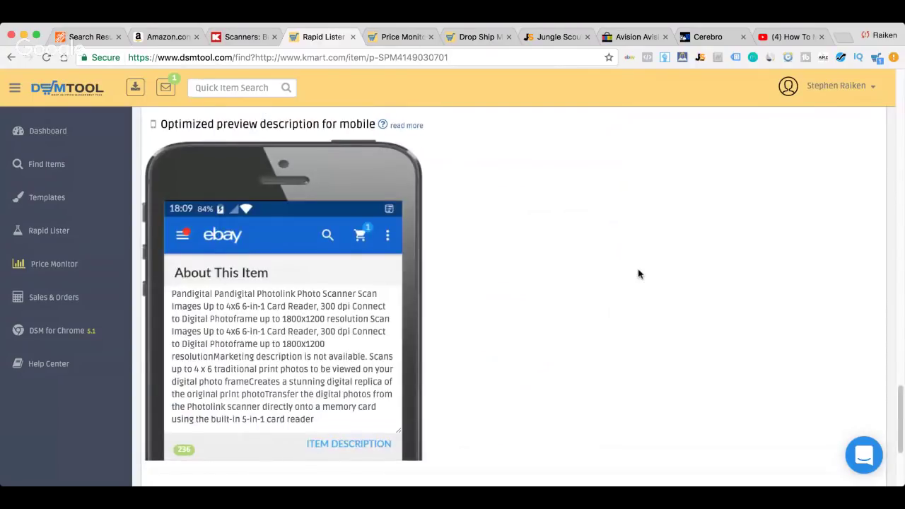
pyautogui.scroll(10, 638, 274)
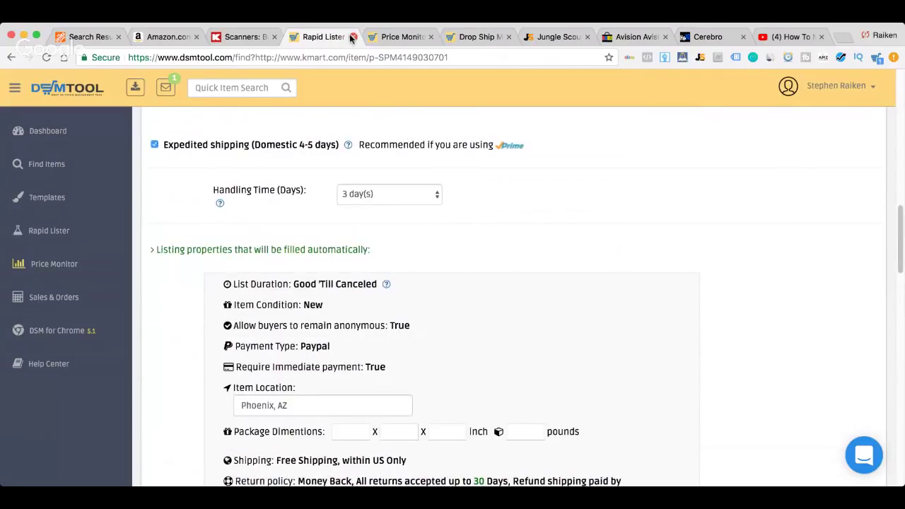
# - Close the Pandigital listing and browse Kmart's baby department to open the Bibs & Burp Cloths category
pyautogui.click(353, 37)
pyautogui.scroll(10, 257, 277)
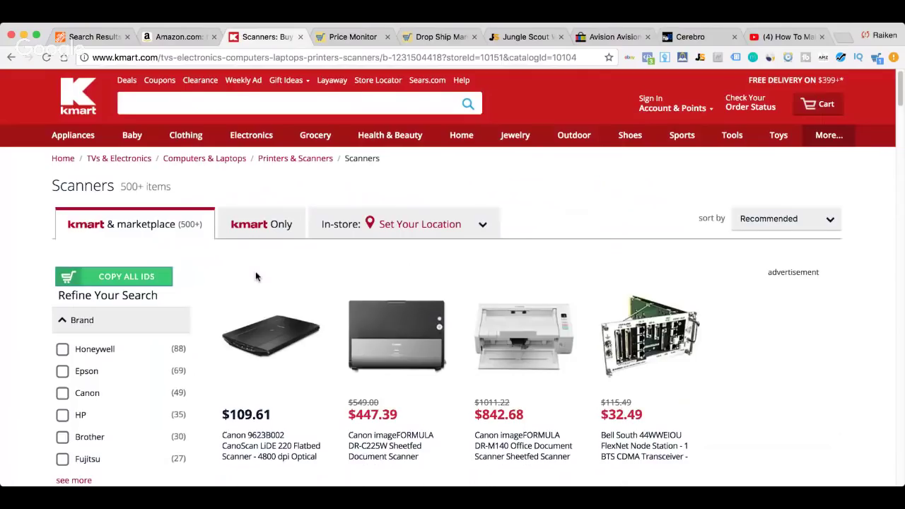
pyautogui.moveTo(228, 145)
pyautogui.moveTo(133, 137)
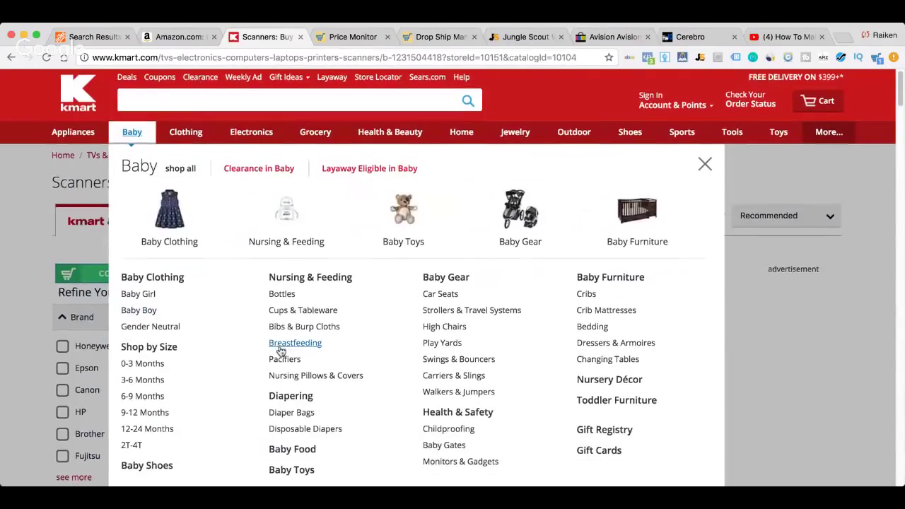
pyautogui.scroll(-1, 280, 349)
pyautogui.click(305, 302)
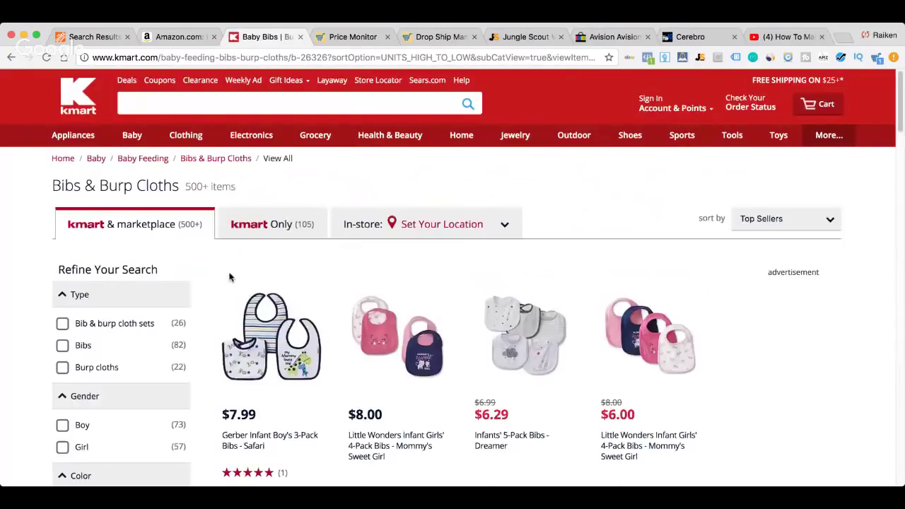
# - Try to import the Gerber Infant's 4-Pack Diaper & Burp Cloths from Kmart into Rapid Lister, and close the lister
pyautogui.scroll(-5, 229, 278)
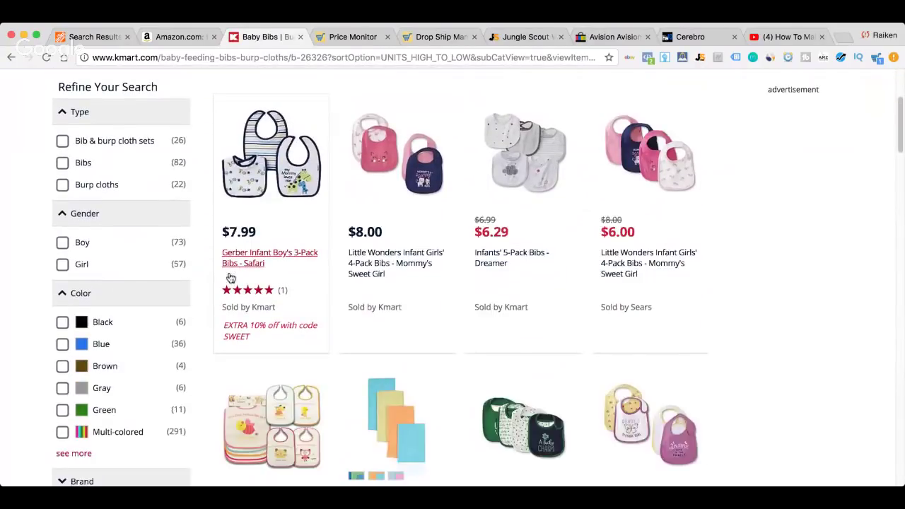
pyautogui.scroll(-1, 546, 334)
pyautogui.scroll(-6, 459, 192)
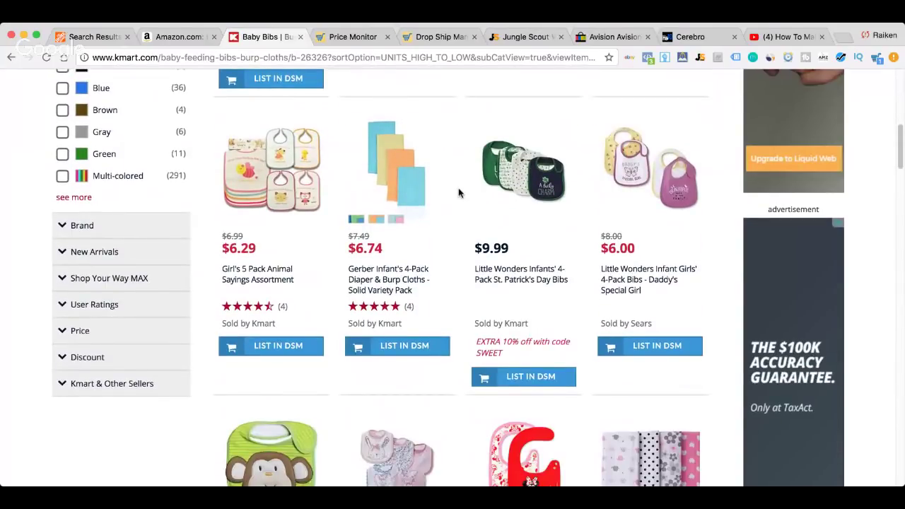
pyautogui.click(408, 351)
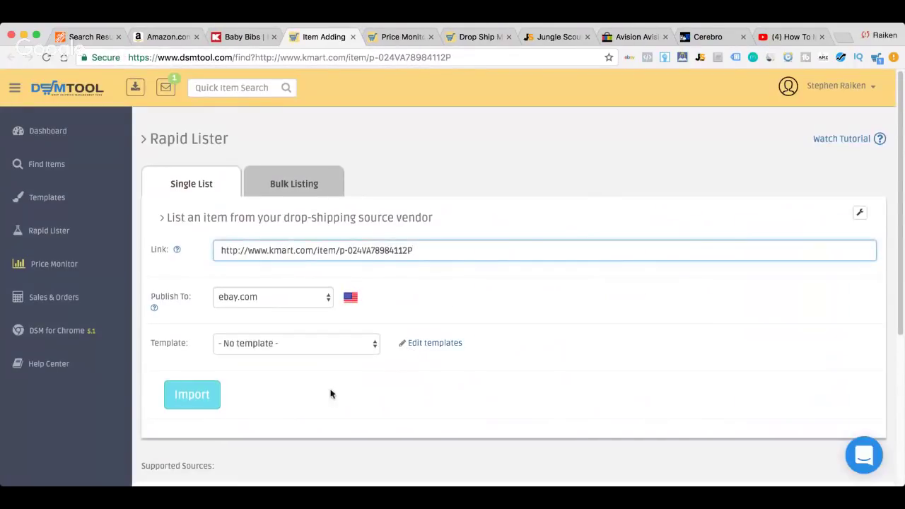
pyautogui.click(189, 402)
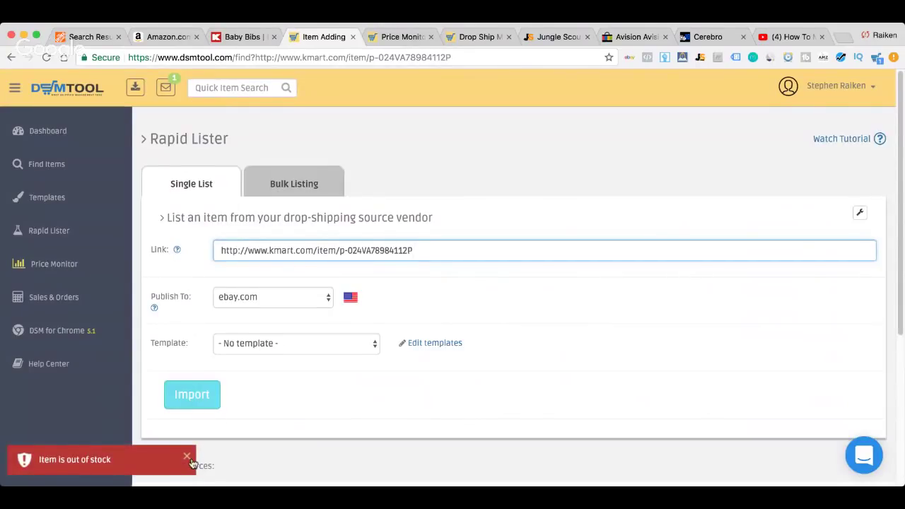
pyautogui.click(186, 456)
pyautogui.click(351, 38)
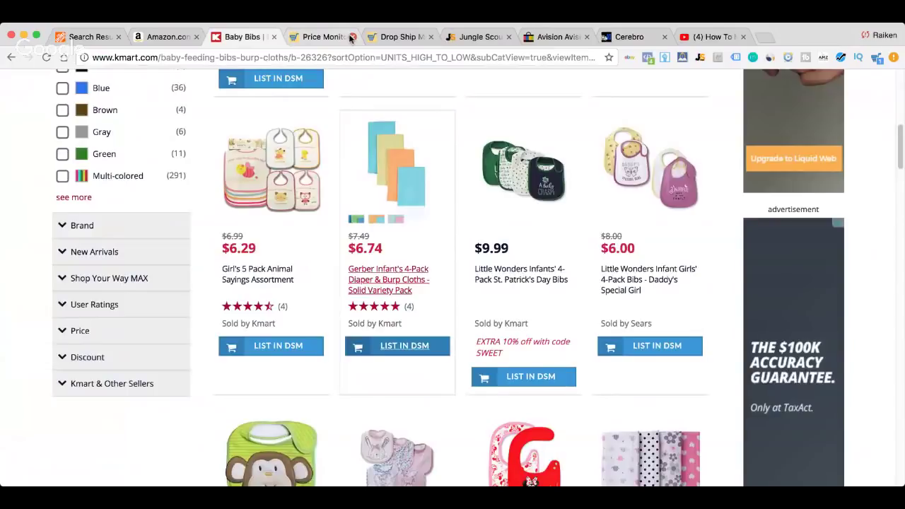
# - Try to import the Disney Minnie Mouse Infant Girl's 2-Pack Feeder Bibs into Rapid Lister, and close the lister
pyautogui.scroll(-3, 415, 294)
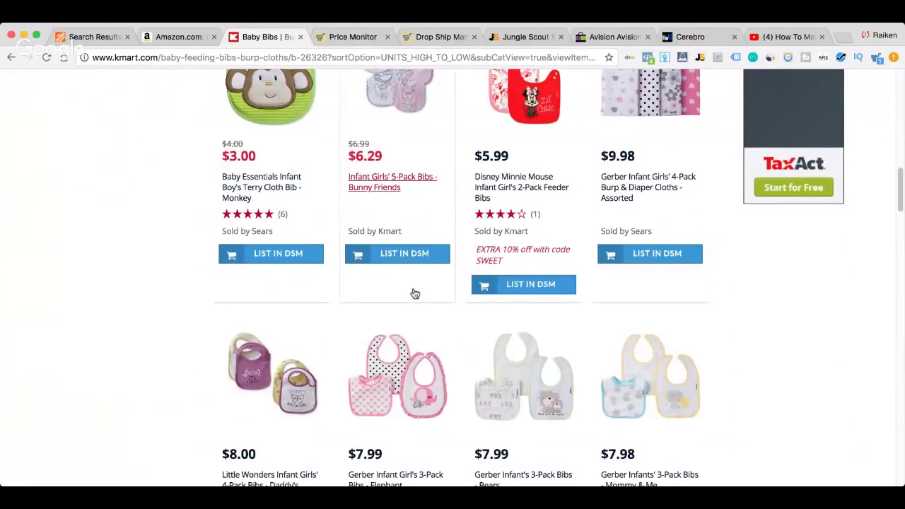
pyautogui.click(523, 283)
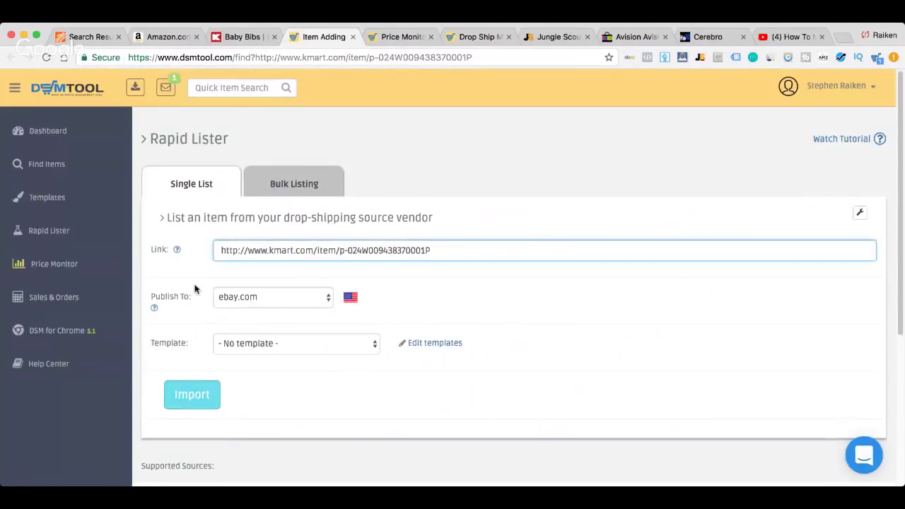
pyautogui.scroll(-2, 192, 294)
pyautogui.click(189, 324)
pyautogui.click(352, 37)
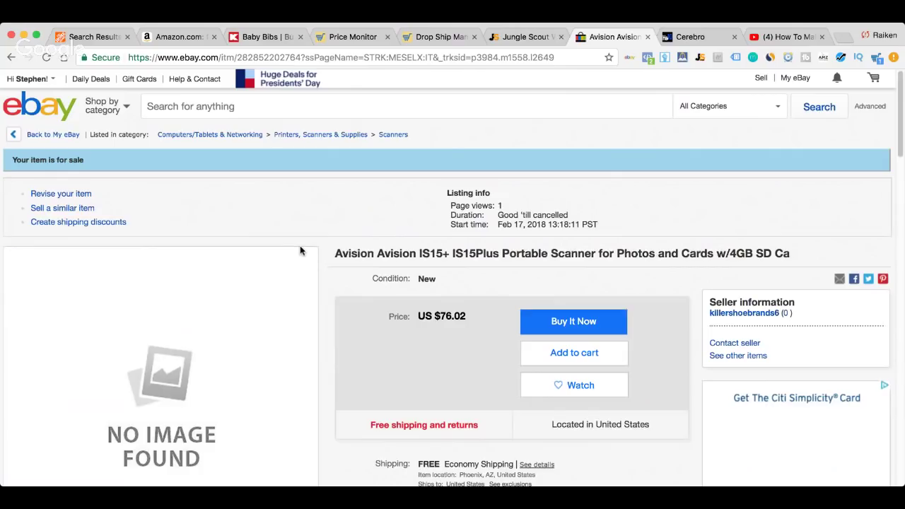
# - Remove the Avision scanner from the Price Monitor and end its listing on eBay
pyautogui.click(357, 36)
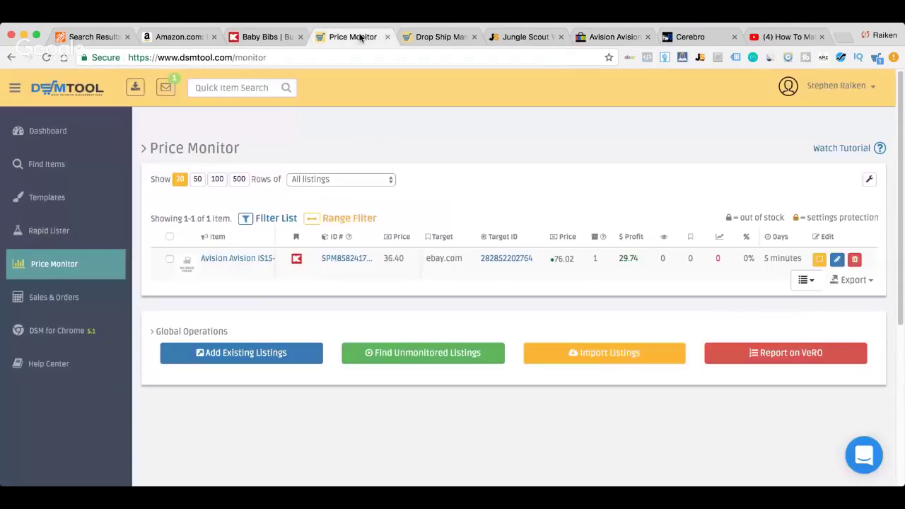
pyautogui.click(169, 260)
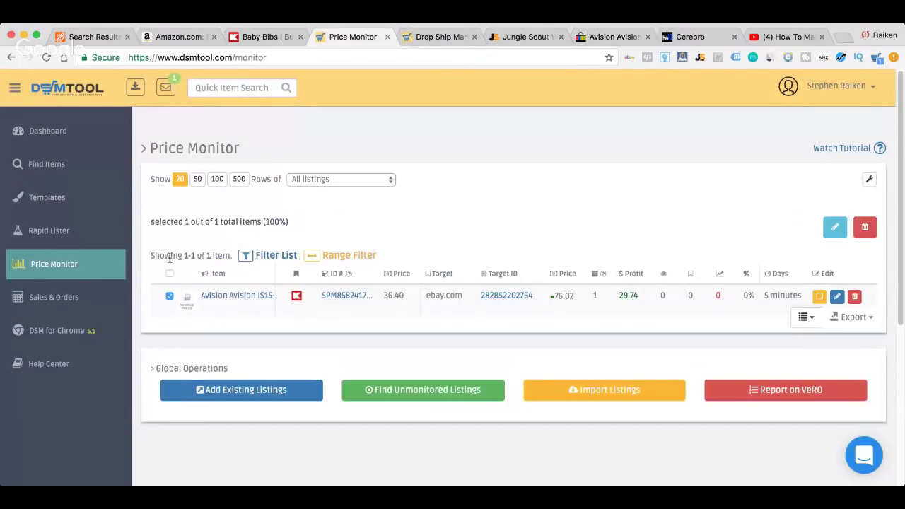
pyautogui.click(859, 298)
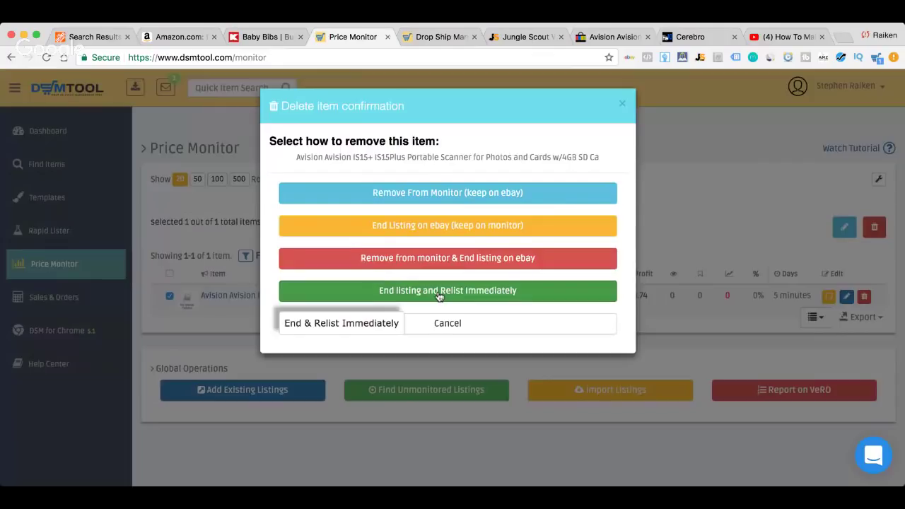
pyautogui.click(455, 258)
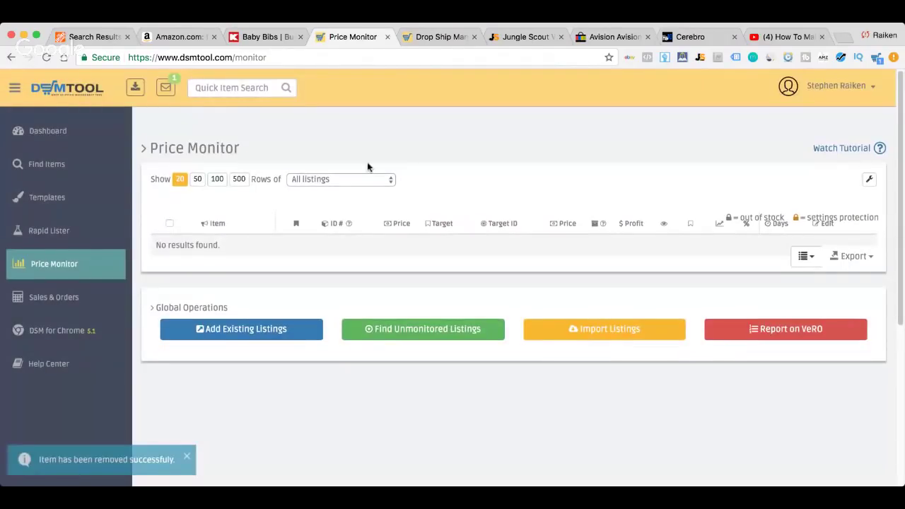
# - Reload the Avision scanner's eBay listing page to check its status, and close the page
pyautogui.click(608, 43)
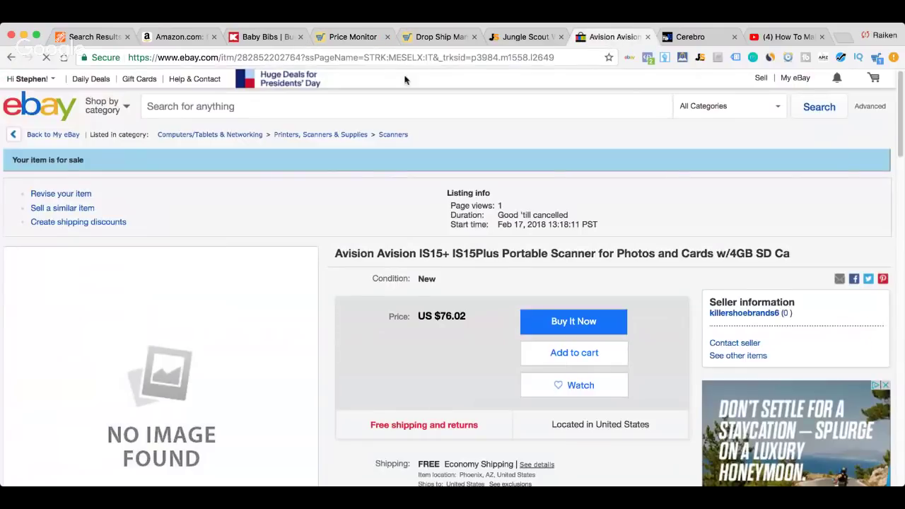
pyautogui.click(428, 60)
pyautogui.press('Return')
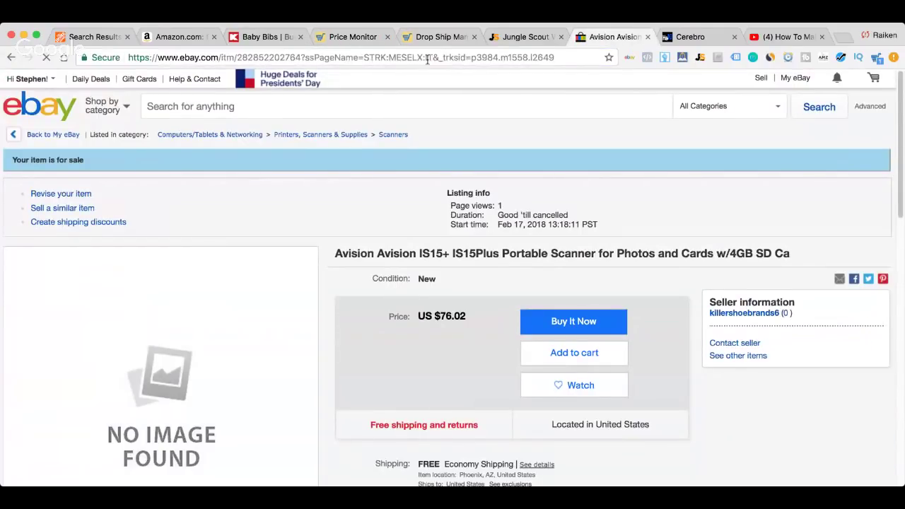
pyautogui.scroll(-5, 320, 217)
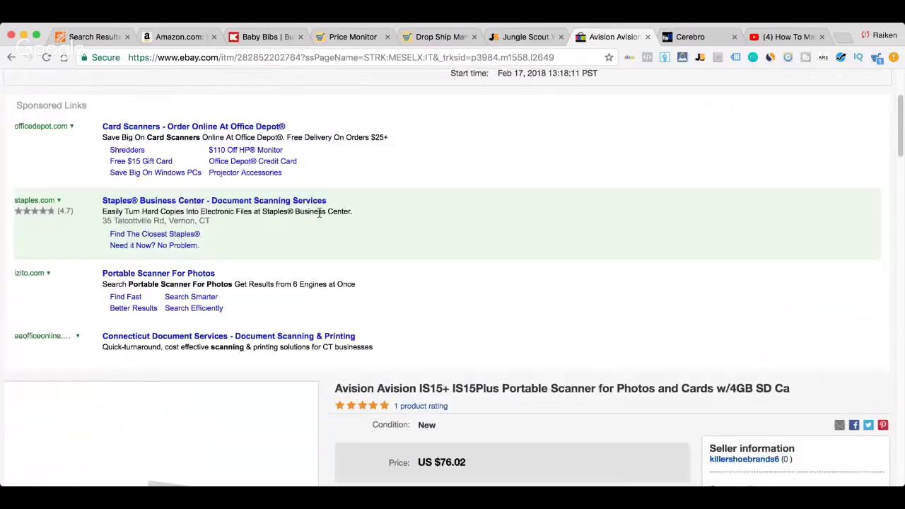
pyautogui.scroll(10, 319, 217)
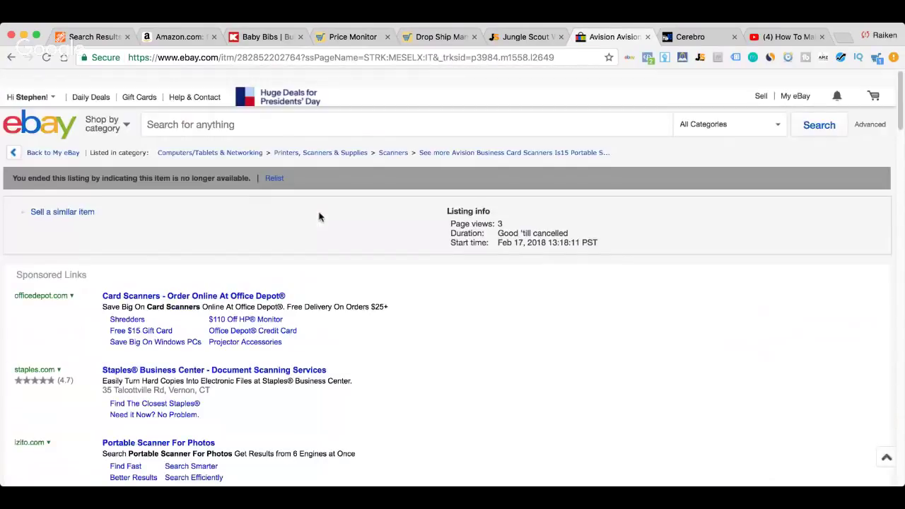
pyautogui.click(649, 37)
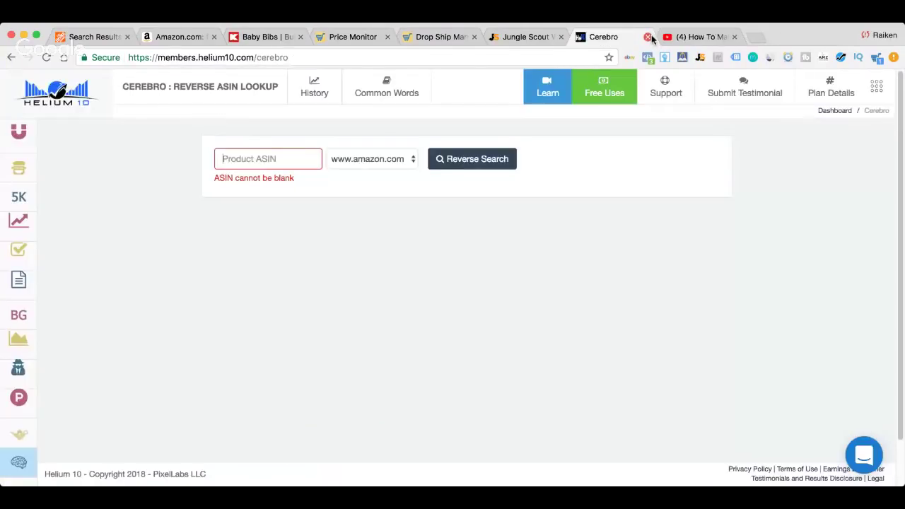
# - Look over the Kmart Bibs & Burp Cloths page again, close it, and switch to the Home Depot faucet search results
pyautogui.click(290, 37)
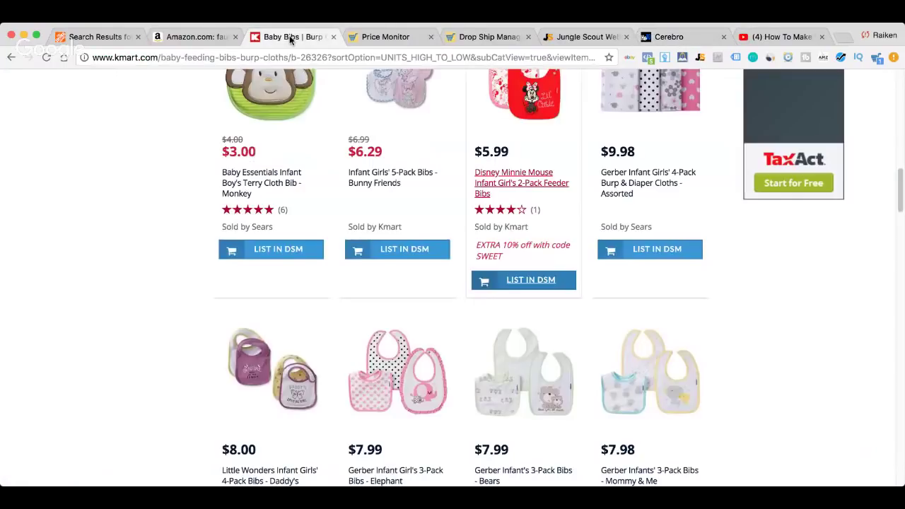
pyautogui.scroll(10, 290, 211)
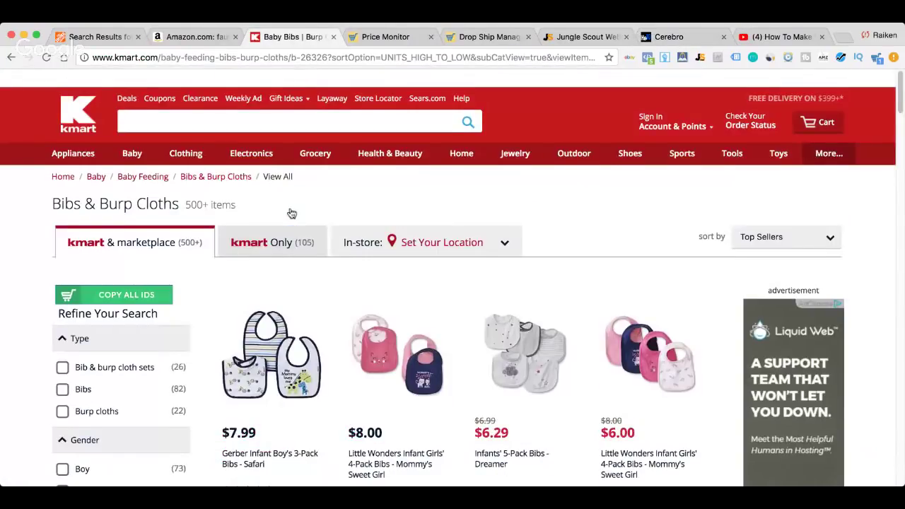
pyautogui.scroll(-1, 70, 232)
pyautogui.scroll(-1, 71, 232)
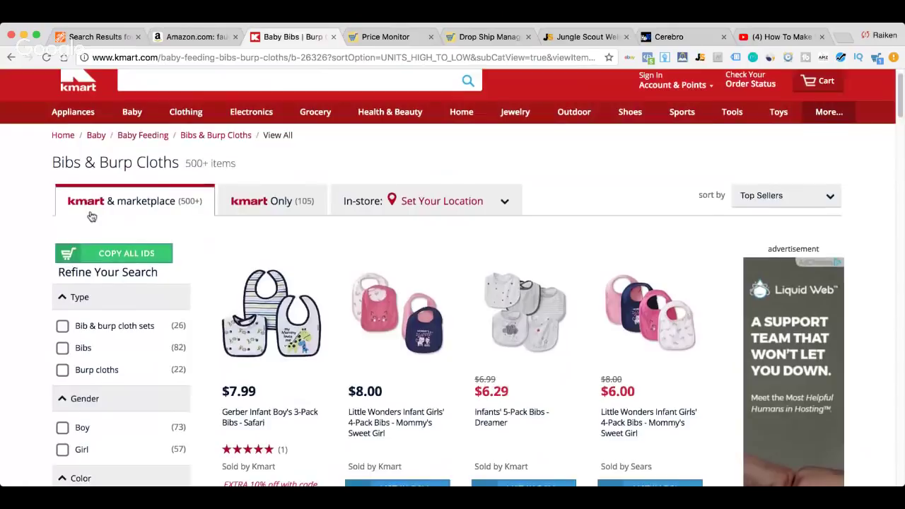
pyautogui.click(334, 37)
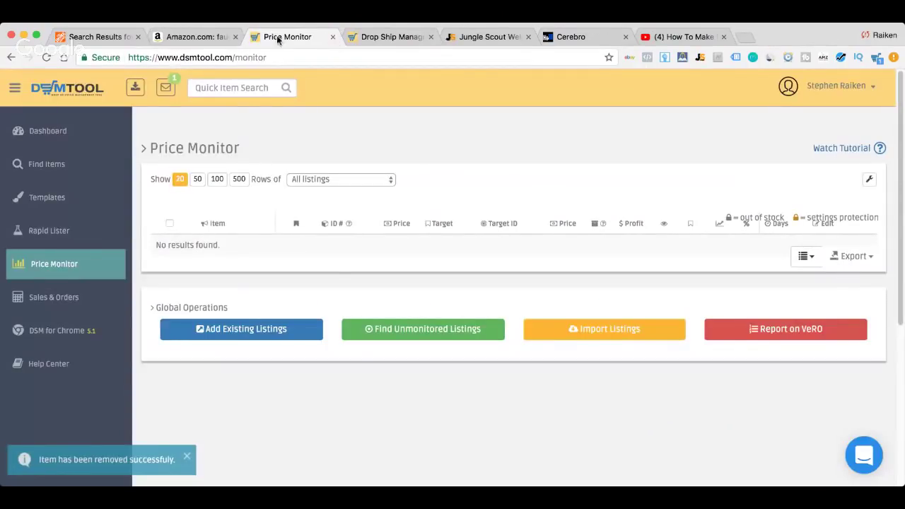
pyautogui.click(180, 40)
pyautogui.click(106, 38)
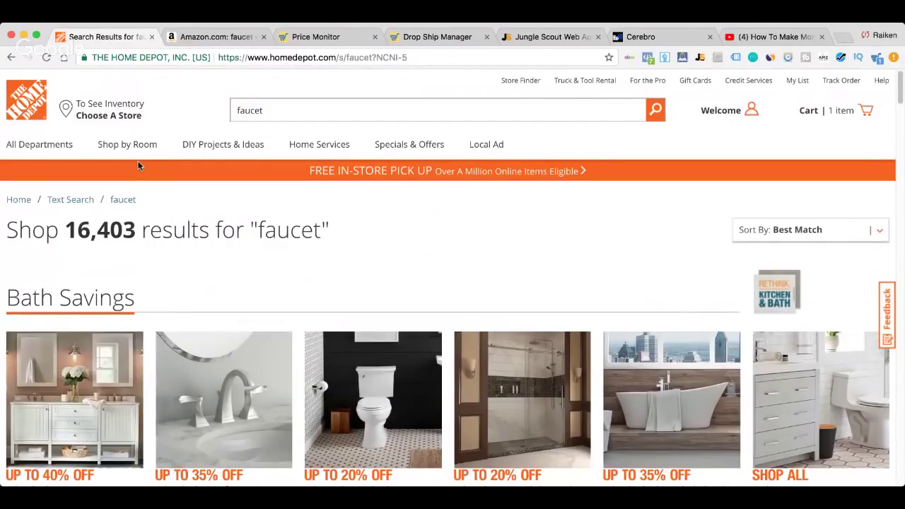
# - Switch to the YouTube live stream and read back through the viewers' earlier chat messages and questions
pyautogui.click(755, 39)
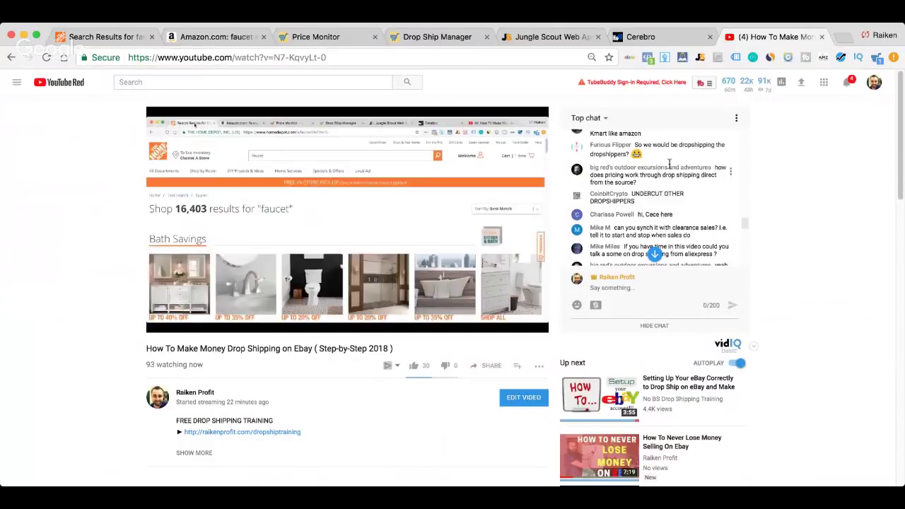
pyautogui.scroll(1, 670, 164)
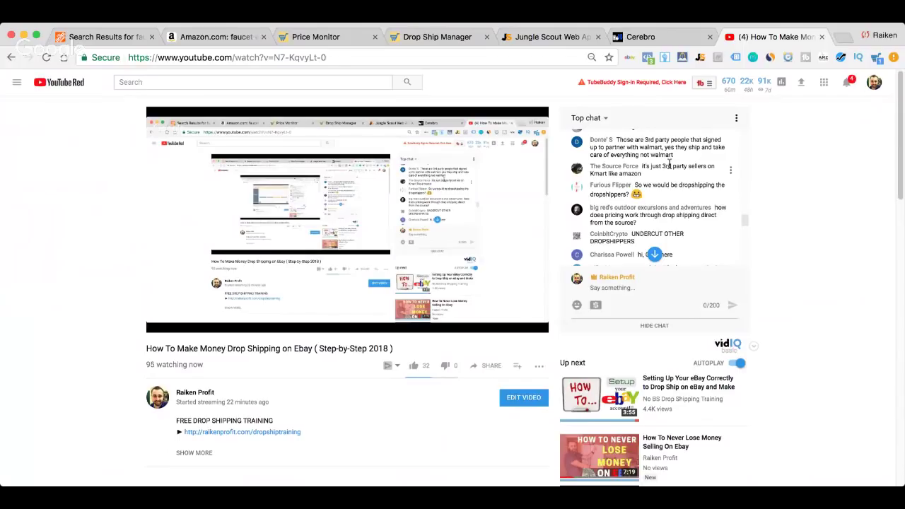
pyautogui.scroll(1, 665, 167)
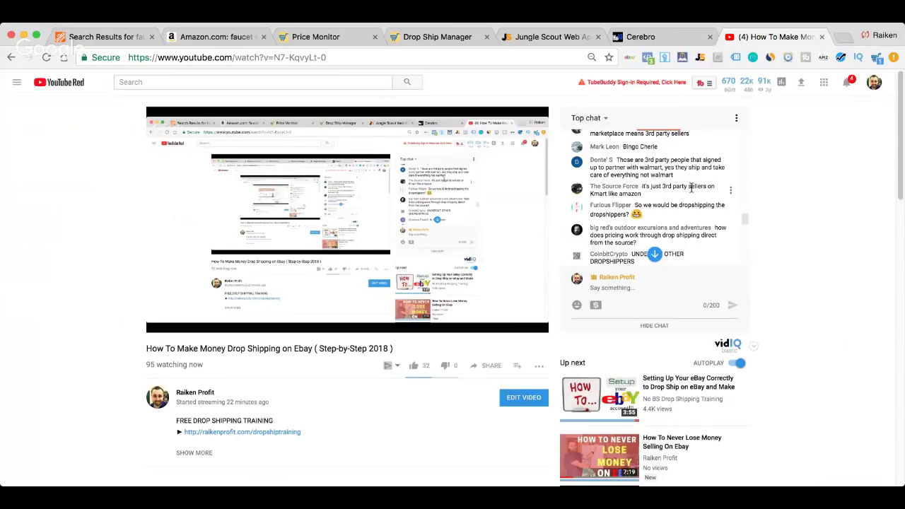
pyautogui.scroll(3, 692, 187)
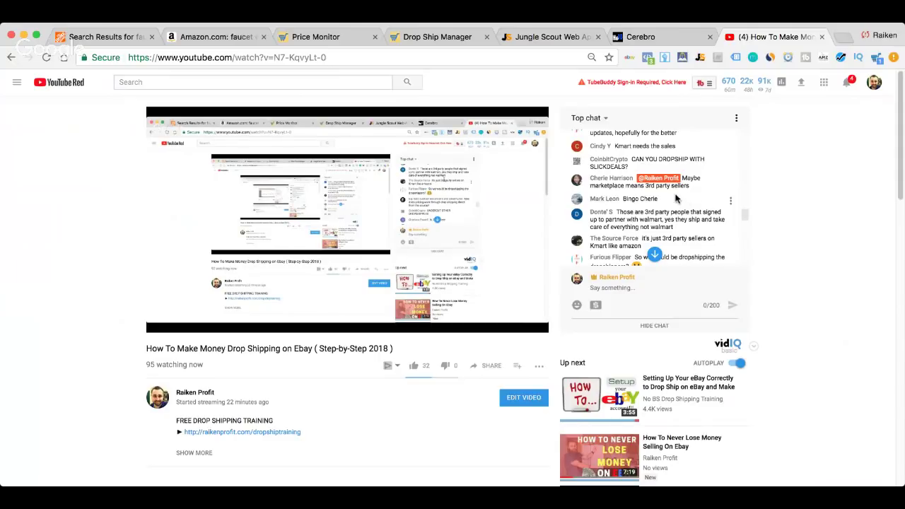
pyautogui.scroll(3, 675, 199)
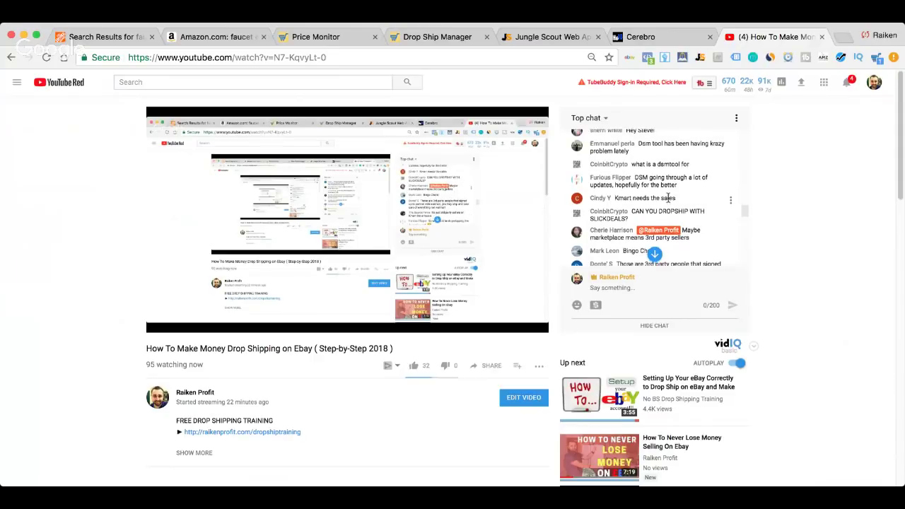
pyautogui.scroll(1, 668, 198)
pyautogui.scroll(1, 668, 198)
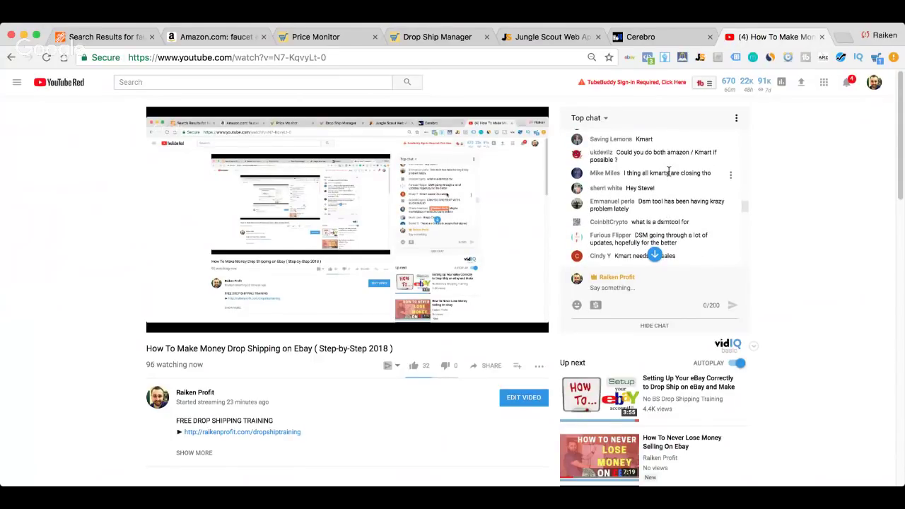
pyautogui.scroll(1, 668, 172)
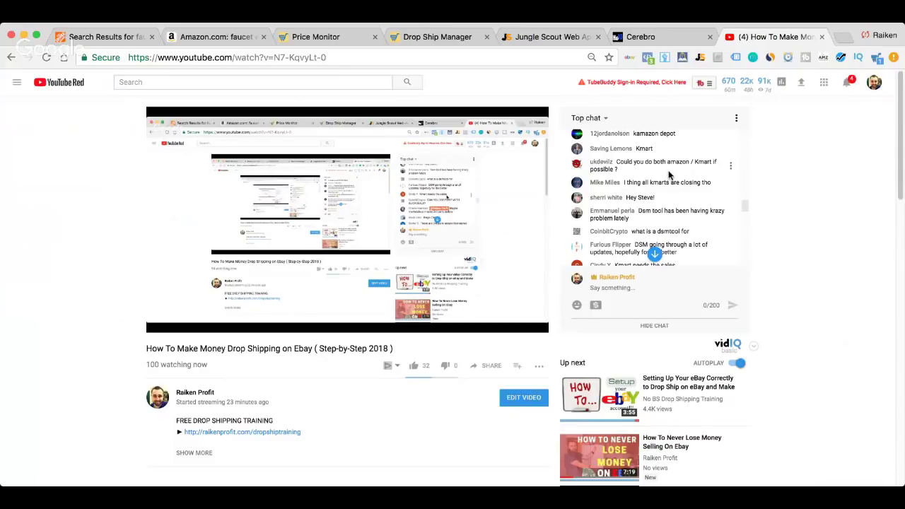
pyautogui.scroll(3, 667, 193)
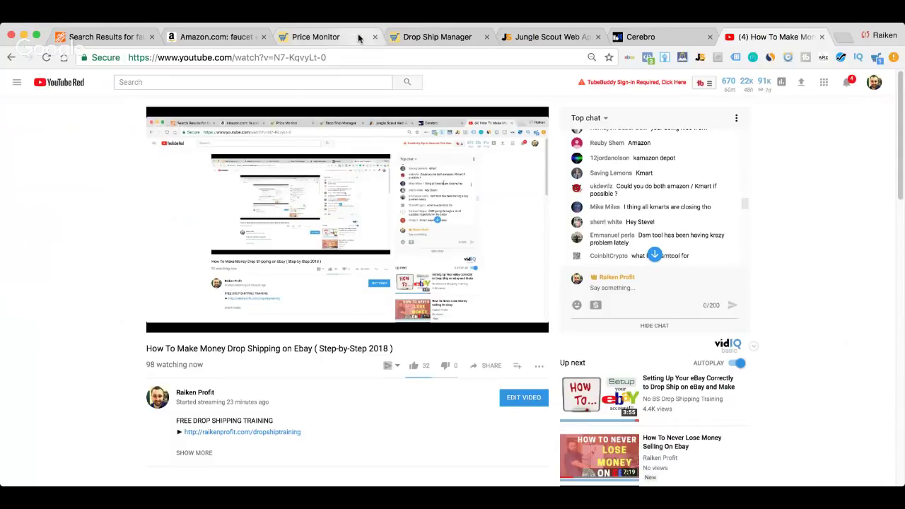
# - Switch to Jungle Scout, open the Product Database and set the minimum price filter to 35
pyautogui.click(228, 38)
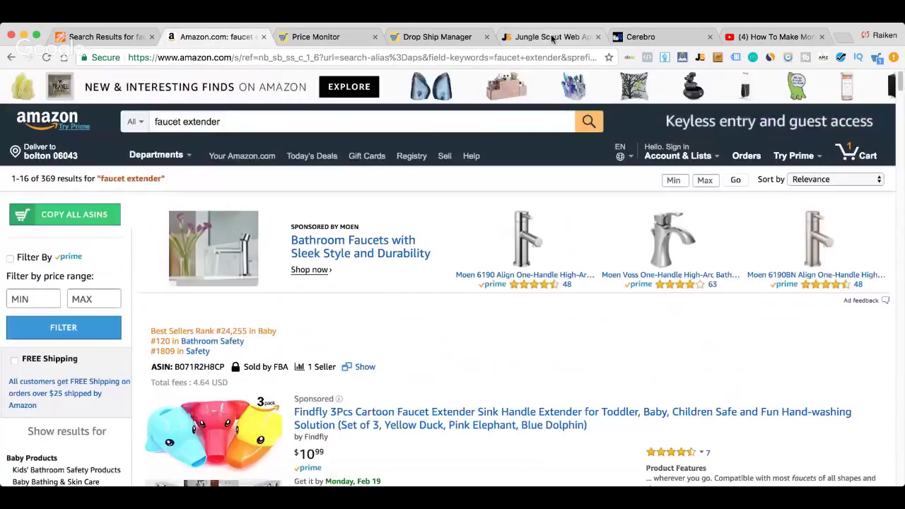
pyautogui.click(551, 37)
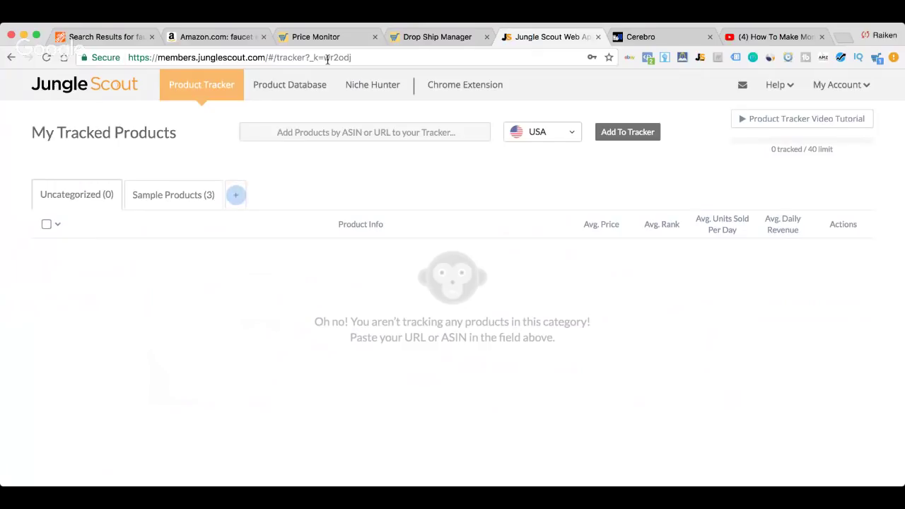
pyautogui.click(289, 92)
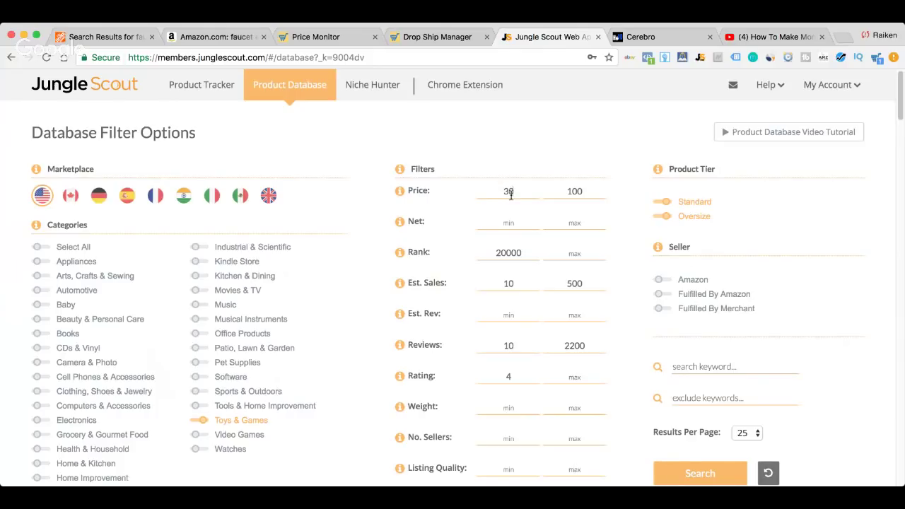
pyautogui.press('BackSpace')
pyautogui.write('5')
# - Change the database category from Toys & Games to Baby and run the product search
pyautogui.scroll(-1, 292, 443)
pyautogui.scroll(-2, 293, 443)
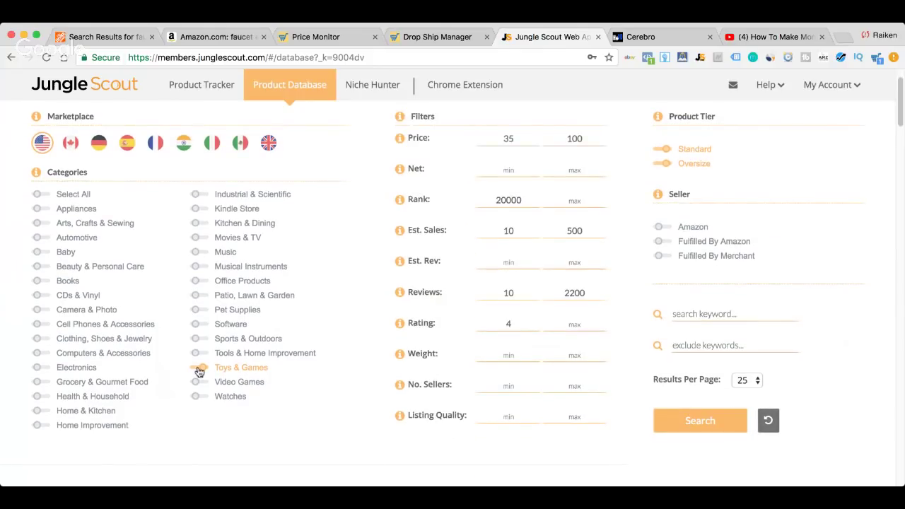
pyautogui.click(42, 254)
pyautogui.scroll(-5, 495, 247)
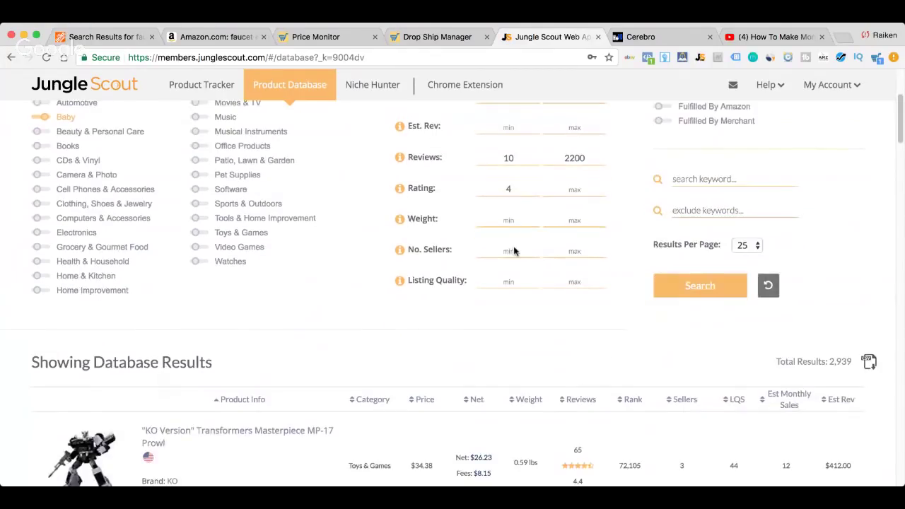
pyautogui.click(709, 292)
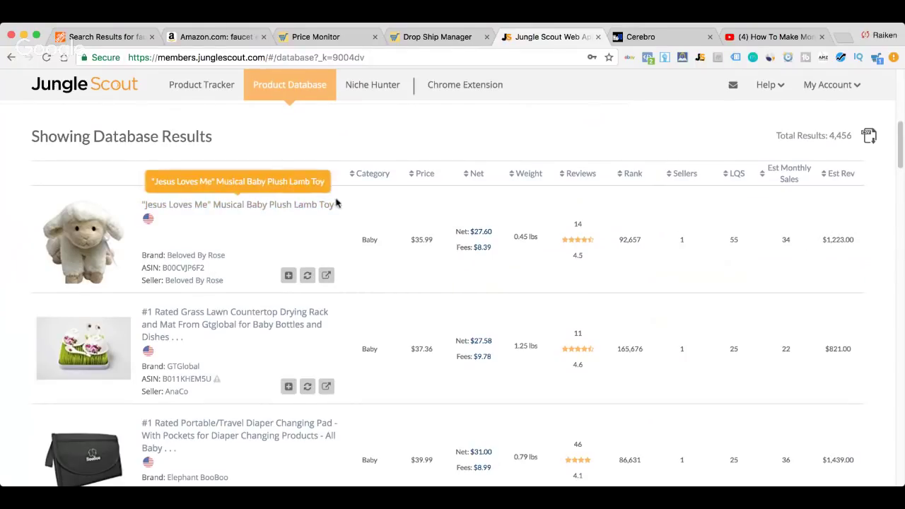
# - Open the "Jesus Loves Me" Musical Baby Plush Lamb Toy on Amazon and send it to DSM Tool's Rapid Lister
pyautogui.tripleClick(259, 210)
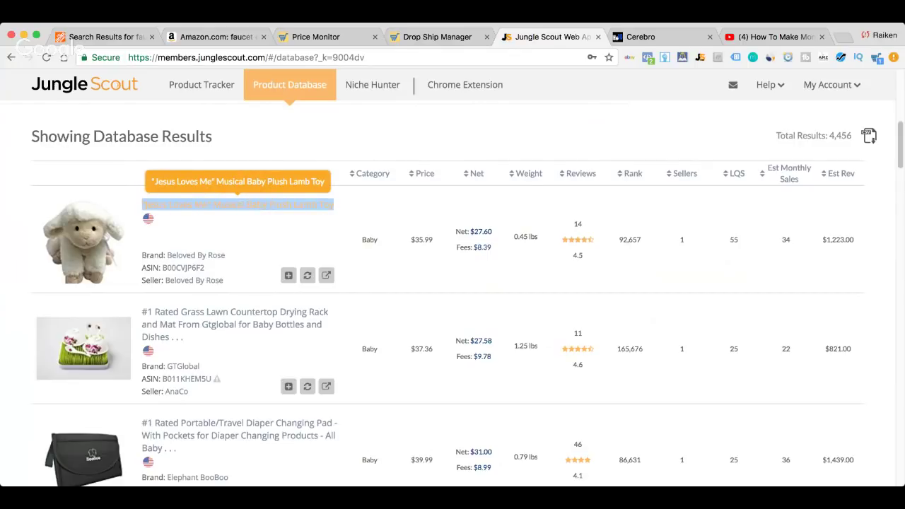
pyautogui.click(563, 37)
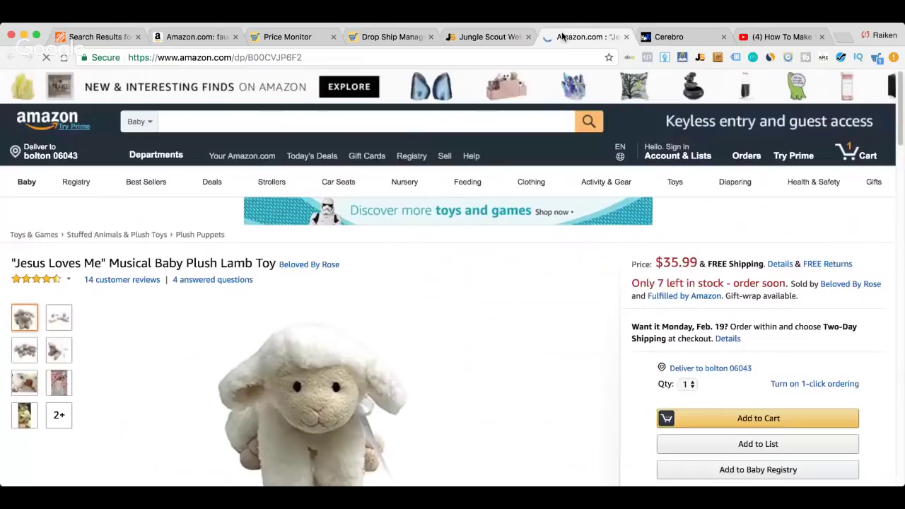
pyautogui.scroll(-3, 400, 250)
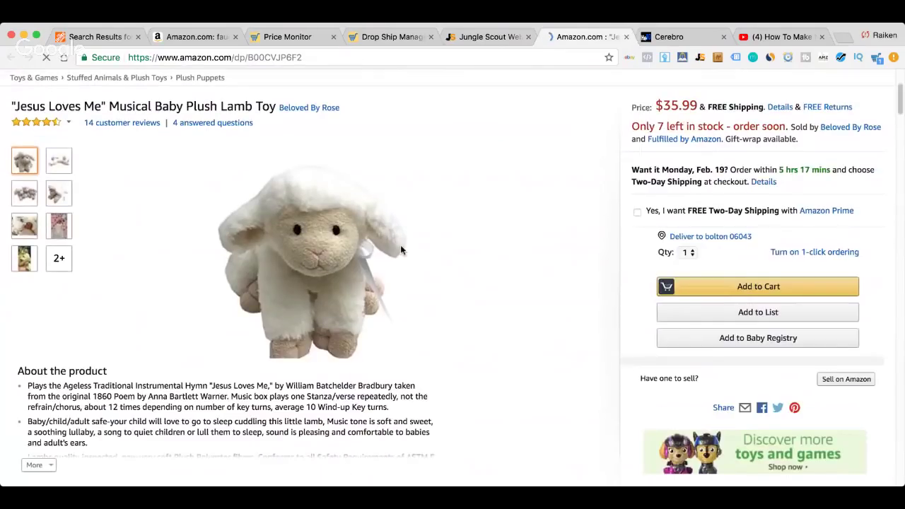
pyautogui.click(754, 319)
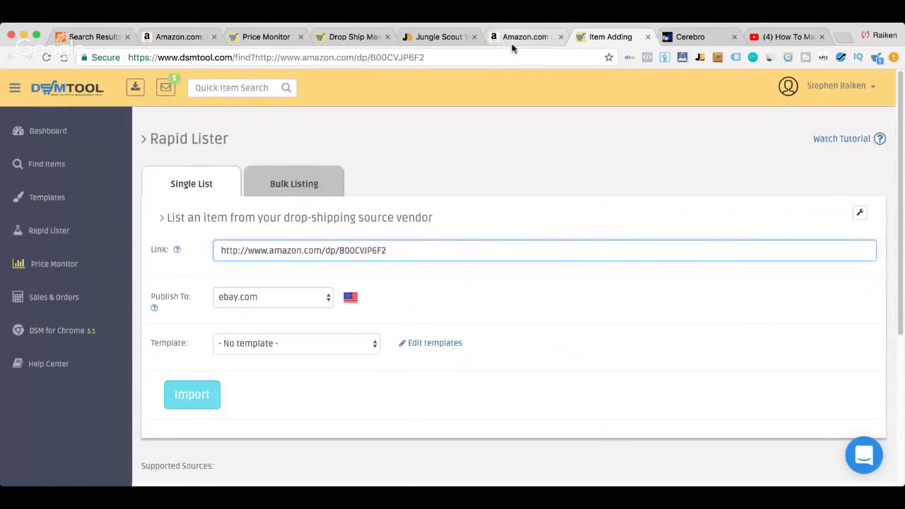
# - Return to the plush lamb toy's Amazon page and look over its price, description, seller data and related items
pyautogui.click(516, 37)
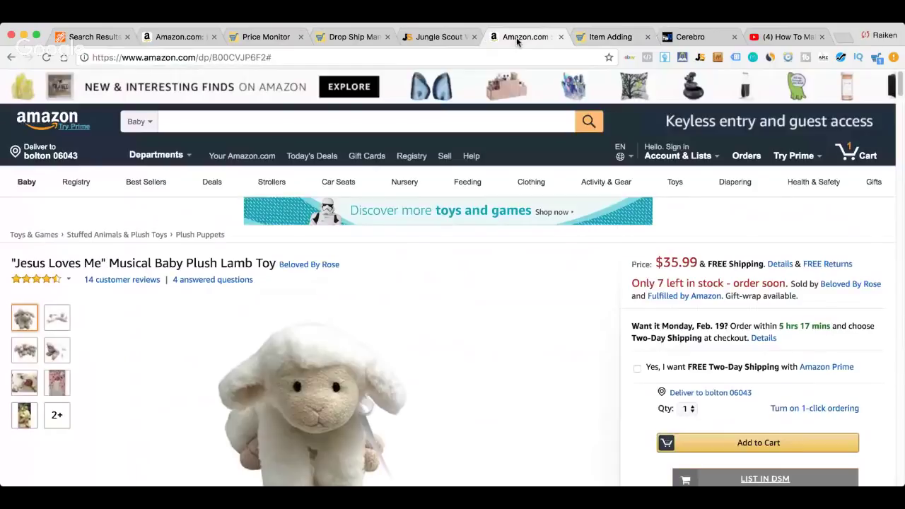
pyautogui.scroll(-3, 157, 272)
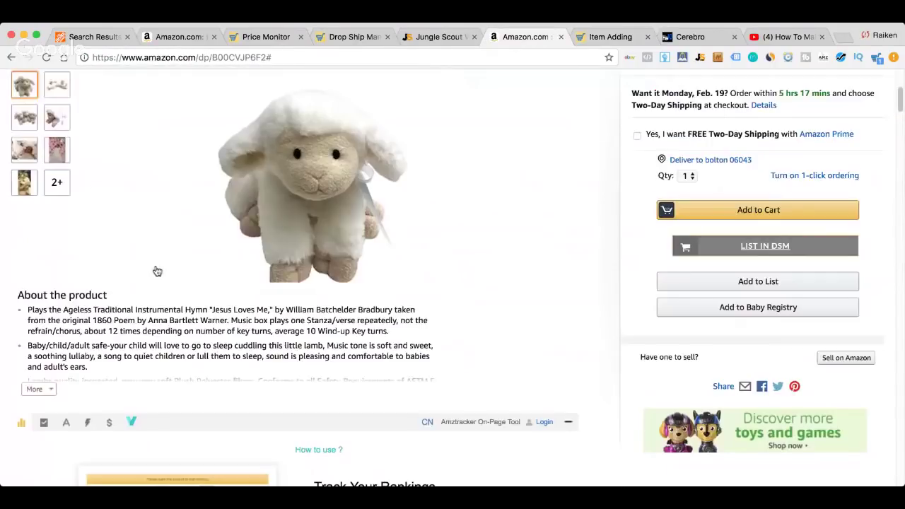
pyautogui.scroll(-15, 157, 271)
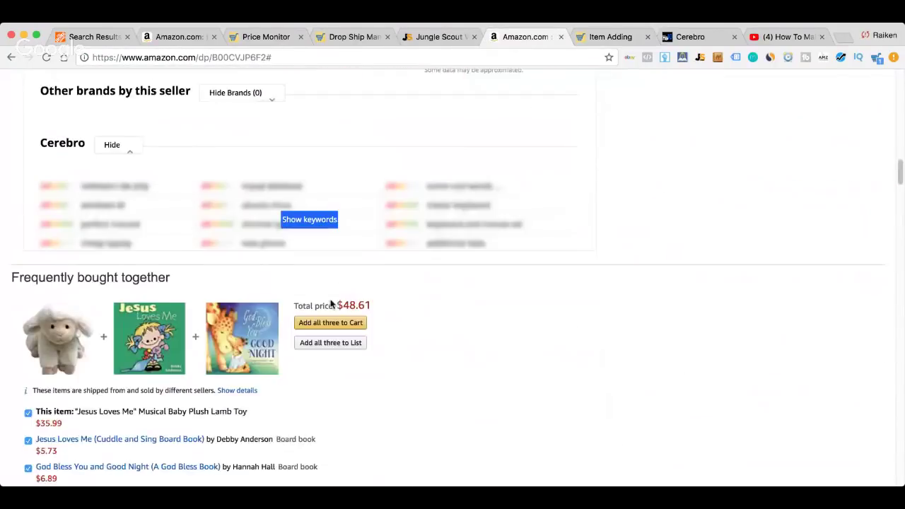
pyautogui.scroll(-5, 331, 304)
pyautogui.press('Home')
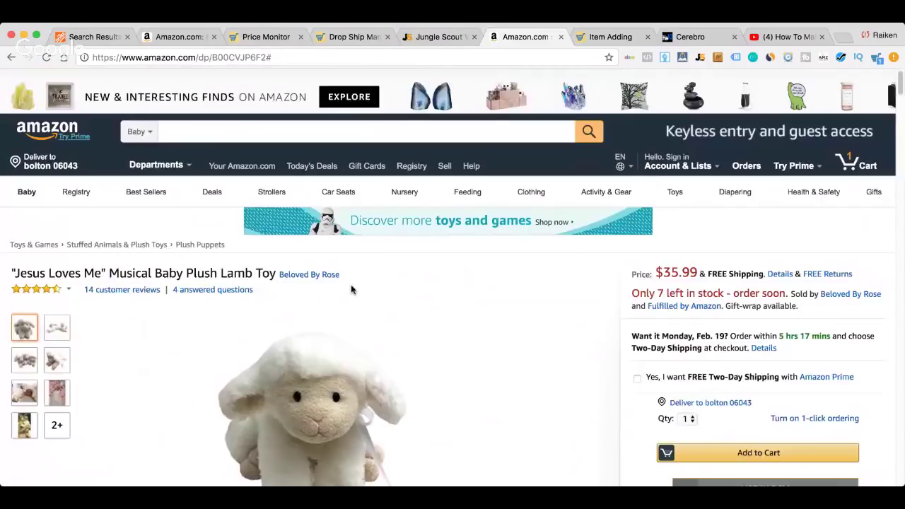
pyautogui.scroll(-3, 350, 284)
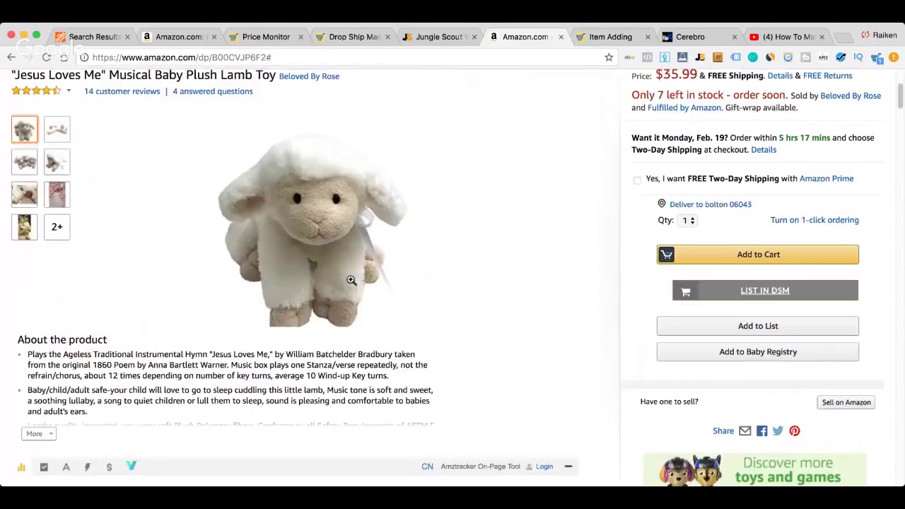
pyautogui.click(11, 57)
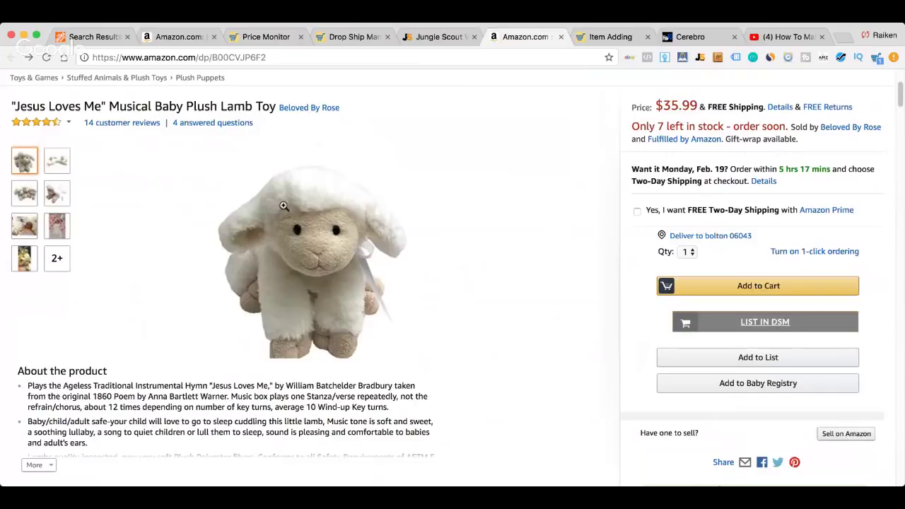
pyautogui.scroll(-3, 283, 203)
pyautogui.scroll(4, 223, 118)
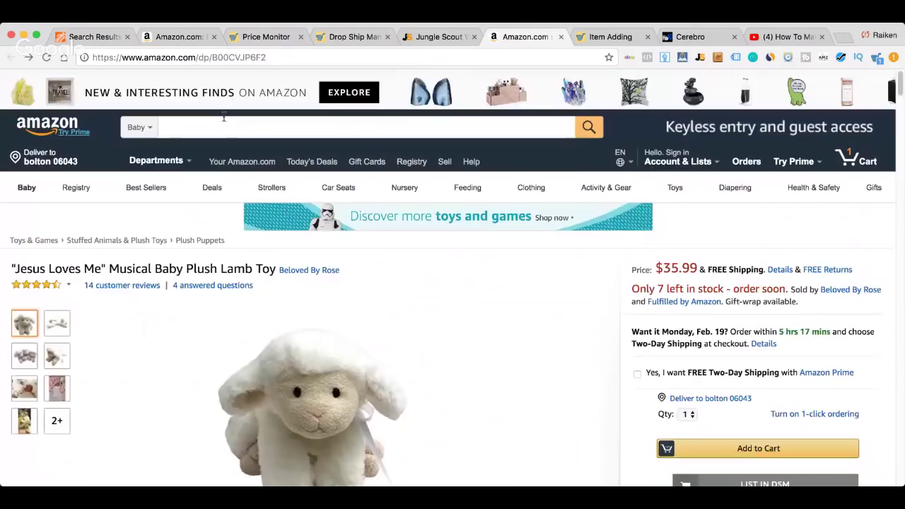
pyautogui.scroll(-8, 225, 118)
pyautogui.scroll(8, 225, 120)
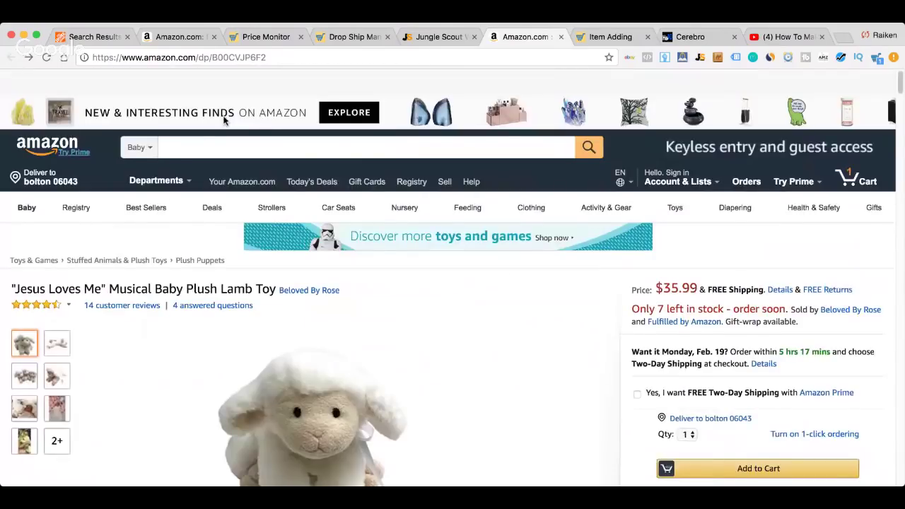
pyautogui.scroll(-1, 224, 120)
# - Try to import the plush lamb toy for ebay.com without a template, and close the AMZTracker sign-up page
pyautogui.hotkey('ctrl', 'Tab')
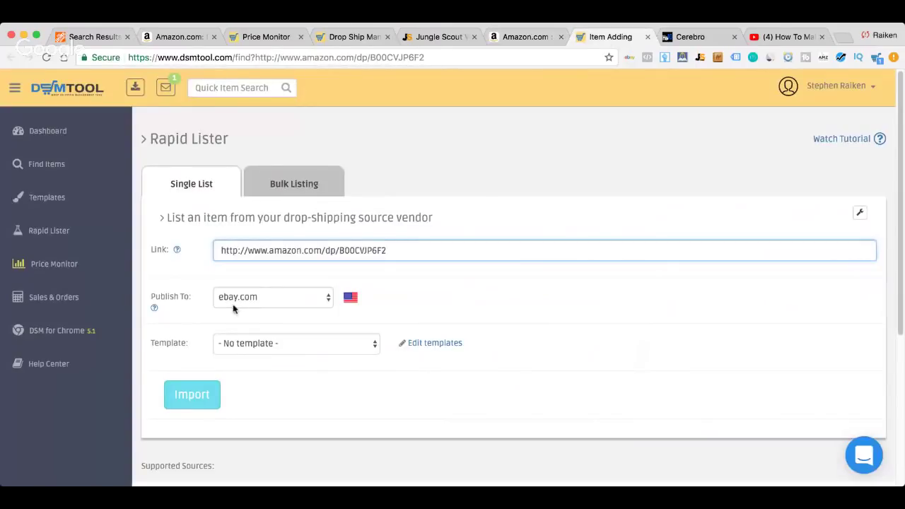
pyautogui.click(196, 401)
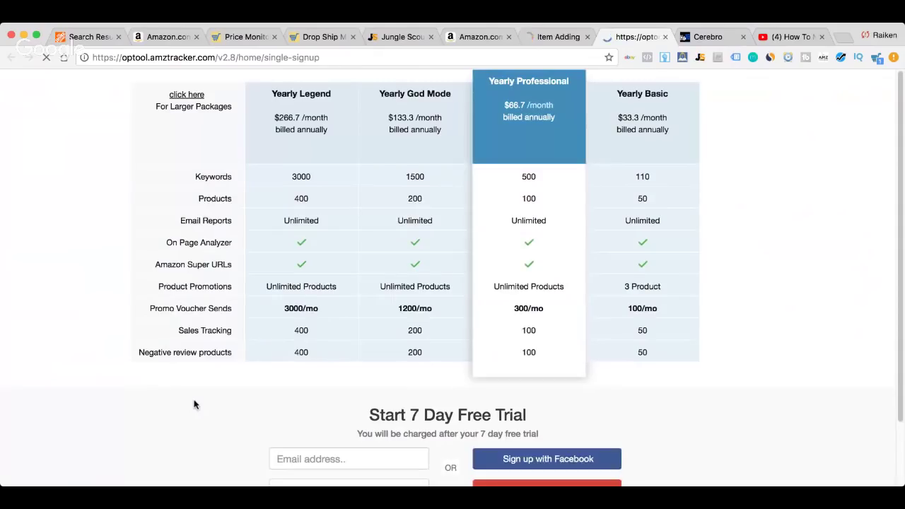
pyautogui.click(665, 38)
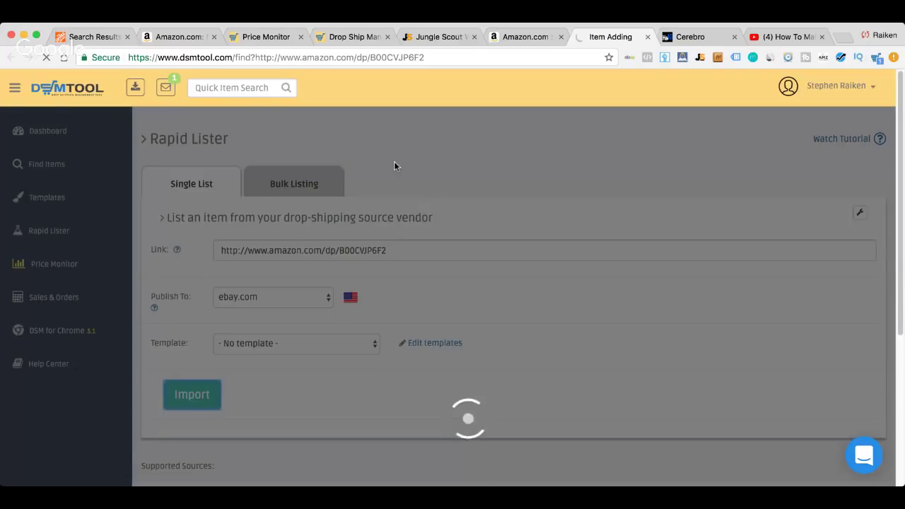
pyautogui.scroll(-3, 344, 277)
pyautogui.scroll(3, 345, 278)
# - Switch to the YouTube live stream, expand the video description and look through its training, software and course links
pyautogui.click(771, 37)
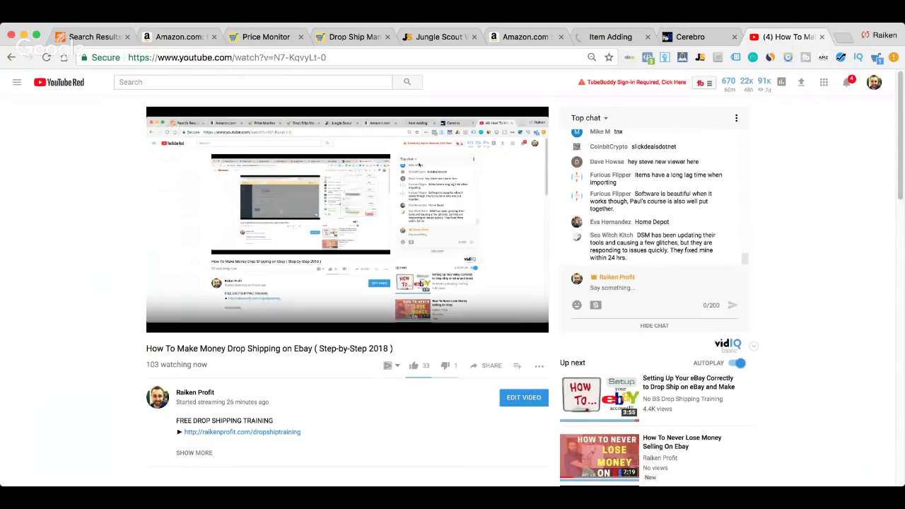
pyautogui.click(212, 454)
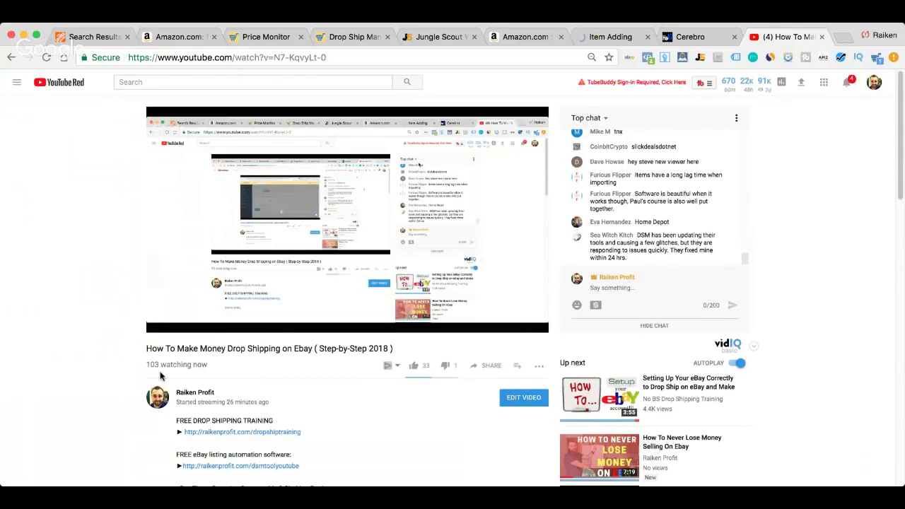
pyautogui.scroll(-2, 160, 377)
pyautogui.scroll(-1, 160, 377)
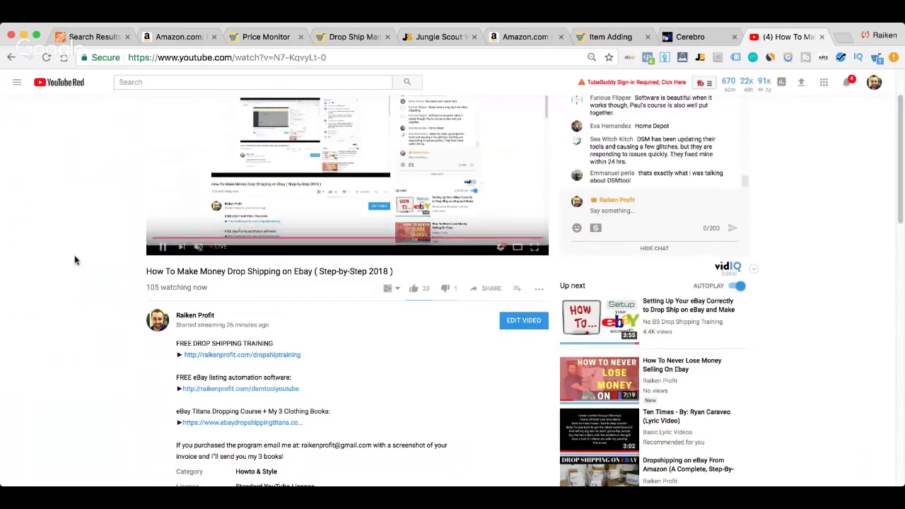
pyautogui.scroll(-3, 15, 293)
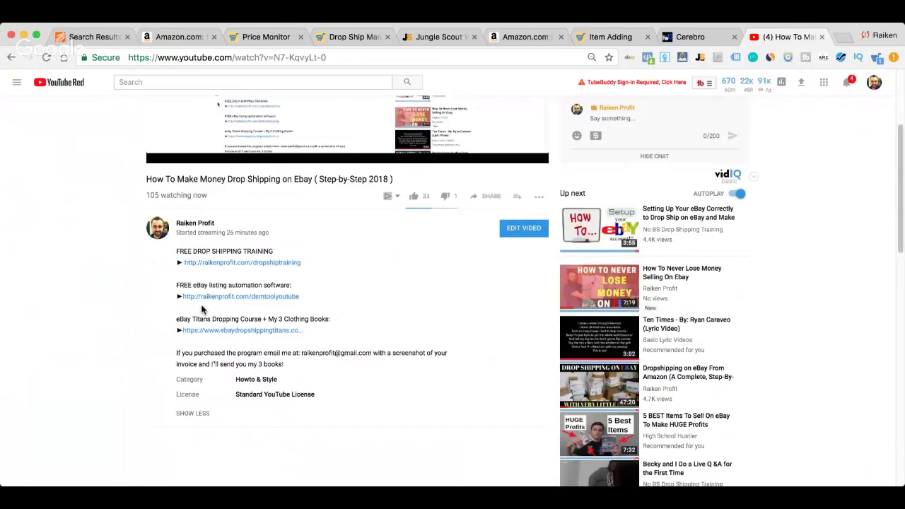
pyautogui.scroll(4, 576, 290)
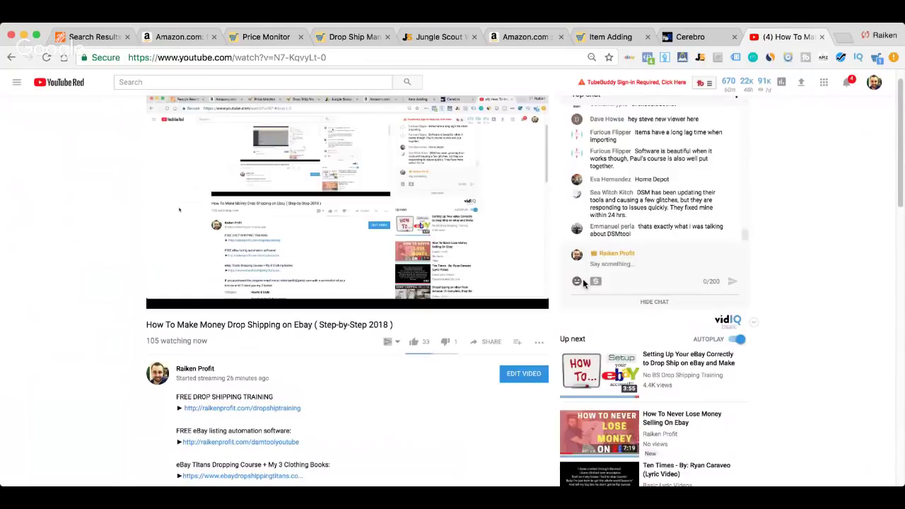
# - Check the Rapid Lister import, close it, and close the plush lamb toy's Amazon page
pyautogui.click(598, 39)
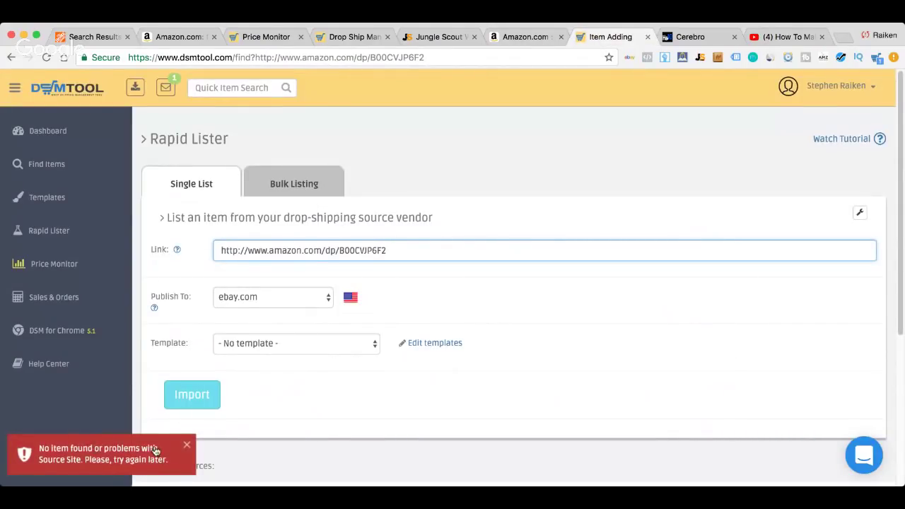
pyautogui.click(646, 39)
pyautogui.click(537, 44)
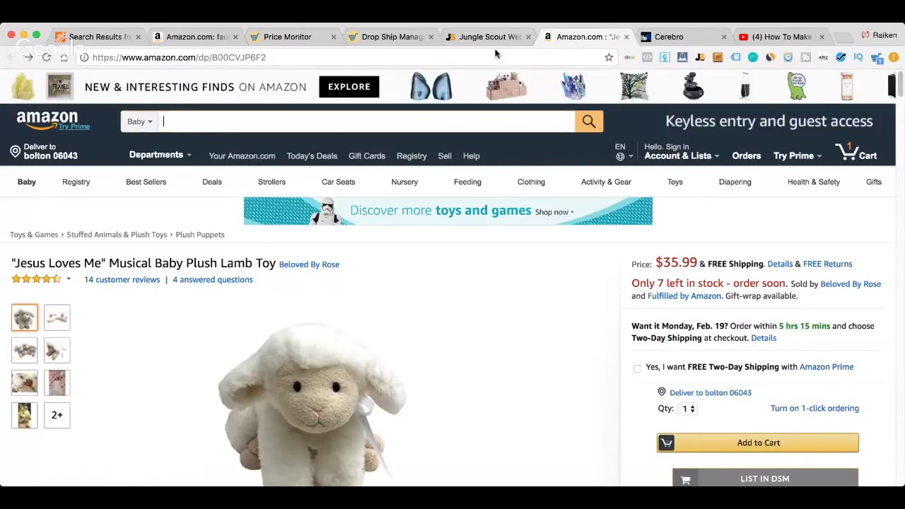
pyautogui.click(626, 37)
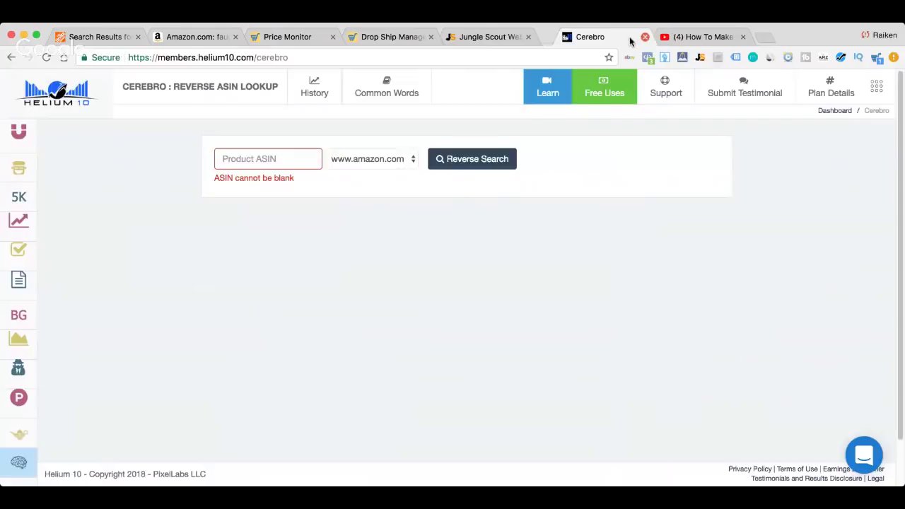
# - Return to Jungle Scout and browse the Baby results, comparing products' prices, reviews, ranks and estimated monthly sales
pyautogui.click(491, 38)
pyautogui.scroll(-1, 223, 285)
pyautogui.scroll(-4, 224, 284)
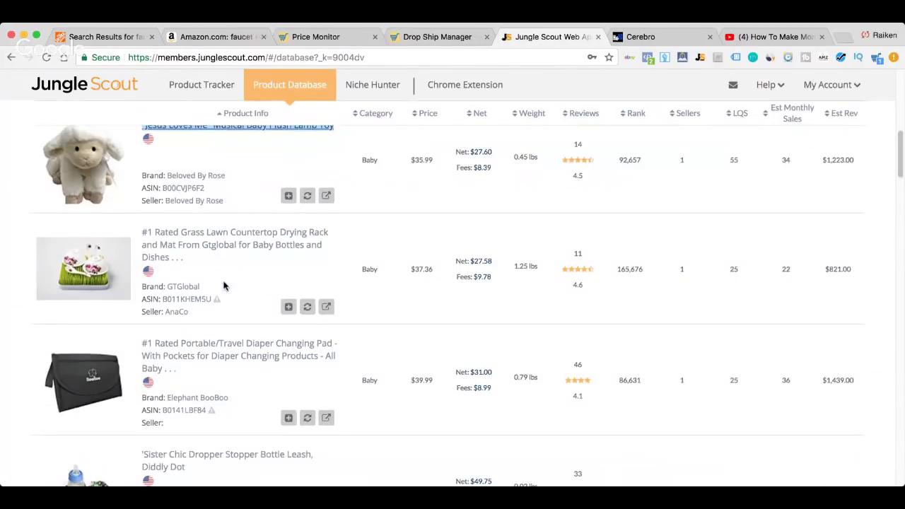
pyautogui.scroll(-6, 223, 285)
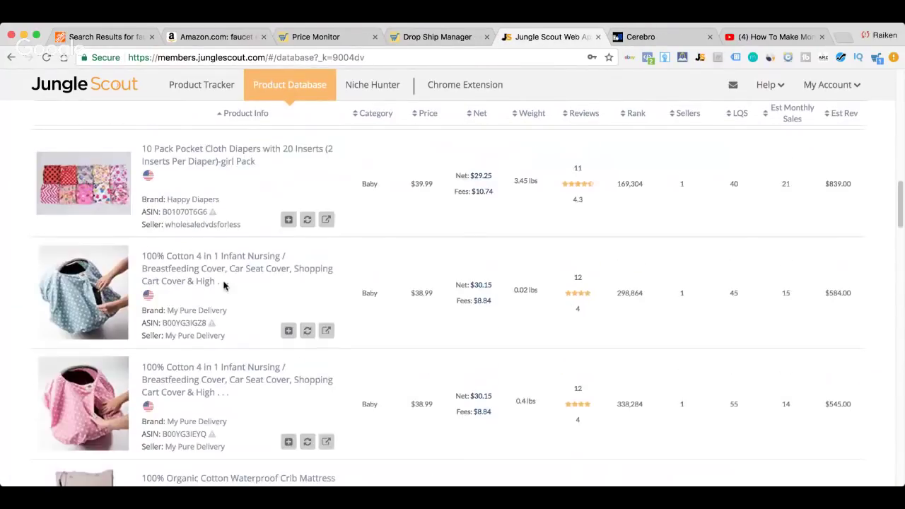
pyautogui.scroll(-6, 223, 285)
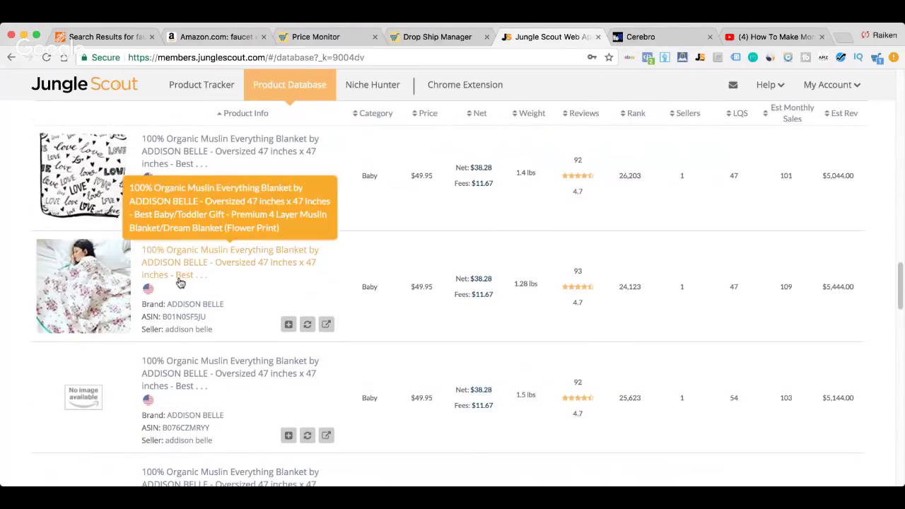
pyautogui.scroll(-2, 770, 326)
pyautogui.scroll(-4, 771, 327)
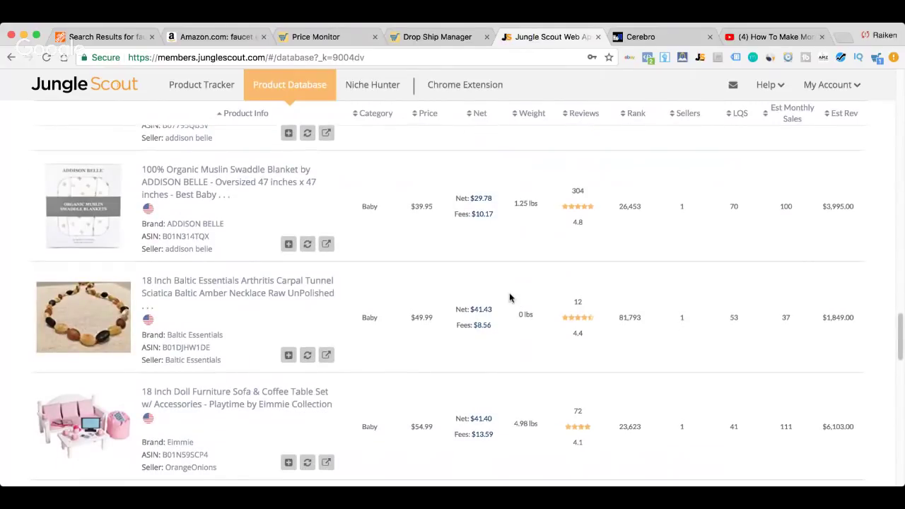
pyautogui.scroll(-1, 511, 298)
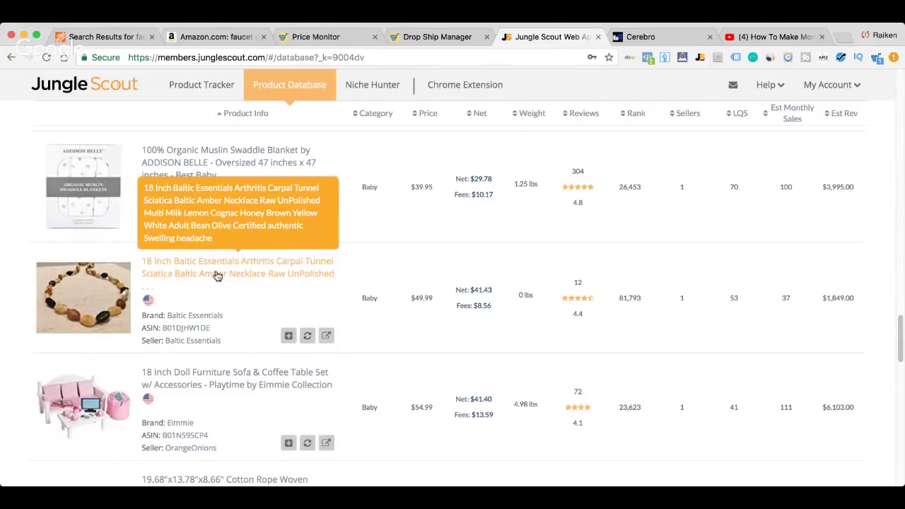
# - Open the 18 Inch Baltic Essentials amber necklace on Amazon and look over its price and product details
pyautogui.click(217, 276)
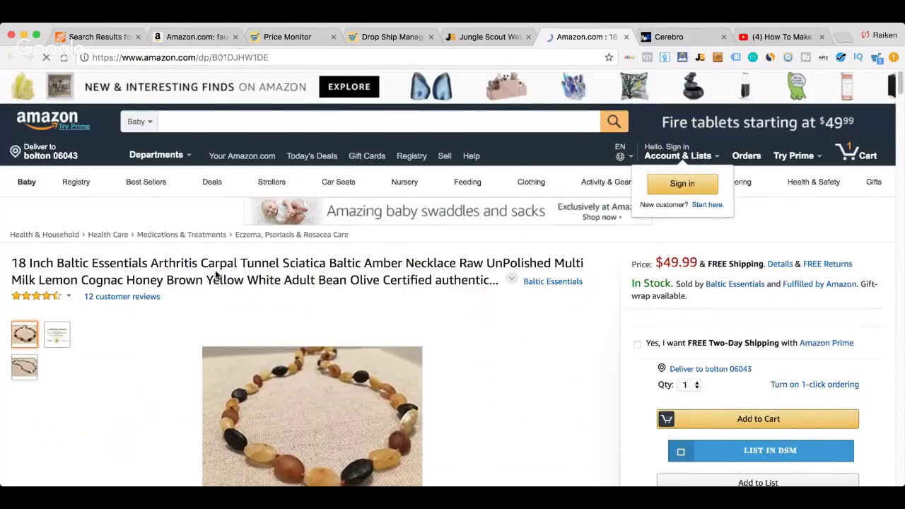
pyautogui.scroll(-1, 161, 293)
pyautogui.scroll(-2, 239, 318)
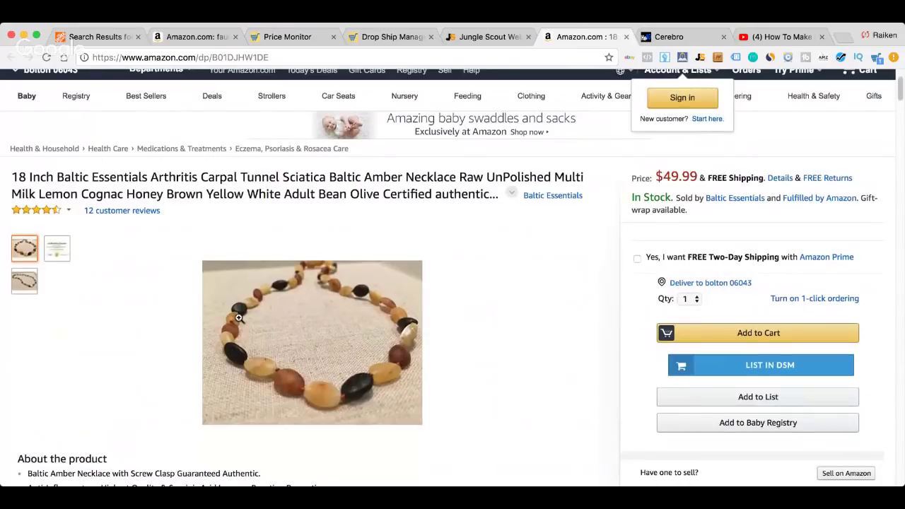
pyautogui.scroll(-2, 206, 223)
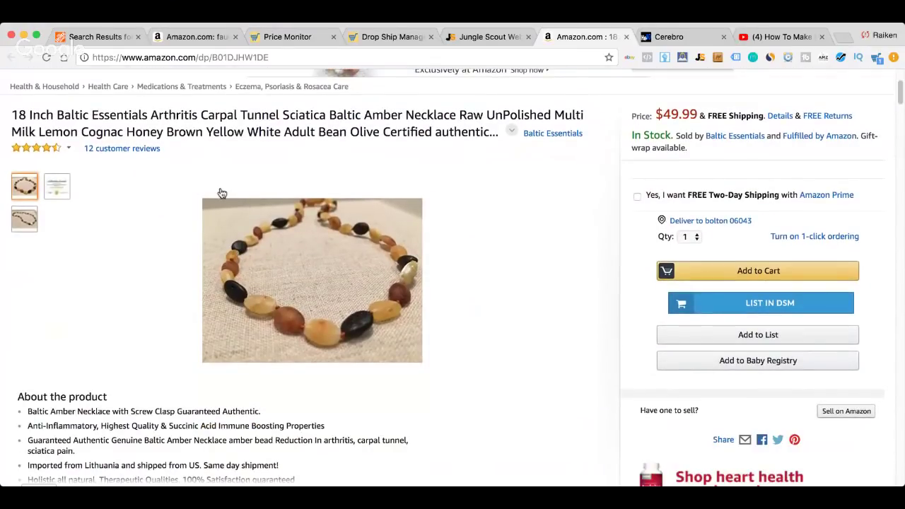
# - Open the amber necklace's Amazon page from its Jungle Scout database entry, look it over and close that page again
pyautogui.scroll(5, 221, 192)
pyautogui.click(488, 37)
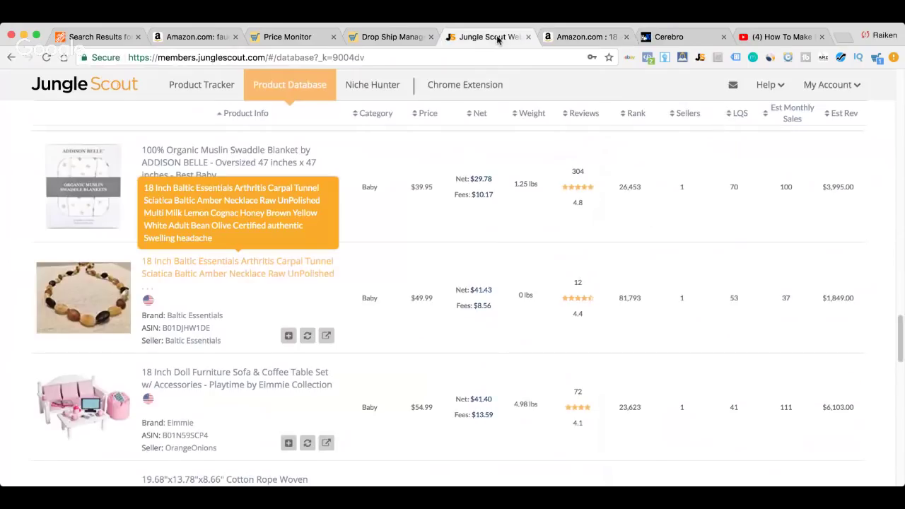
pyautogui.click(247, 269)
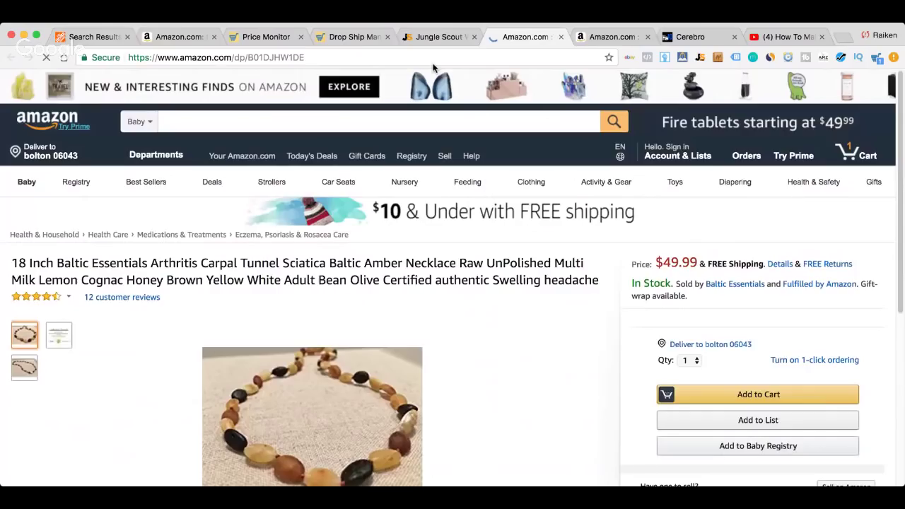
pyautogui.scroll(-5, 194, 316)
pyautogui.scroll(-8, 194, 316)
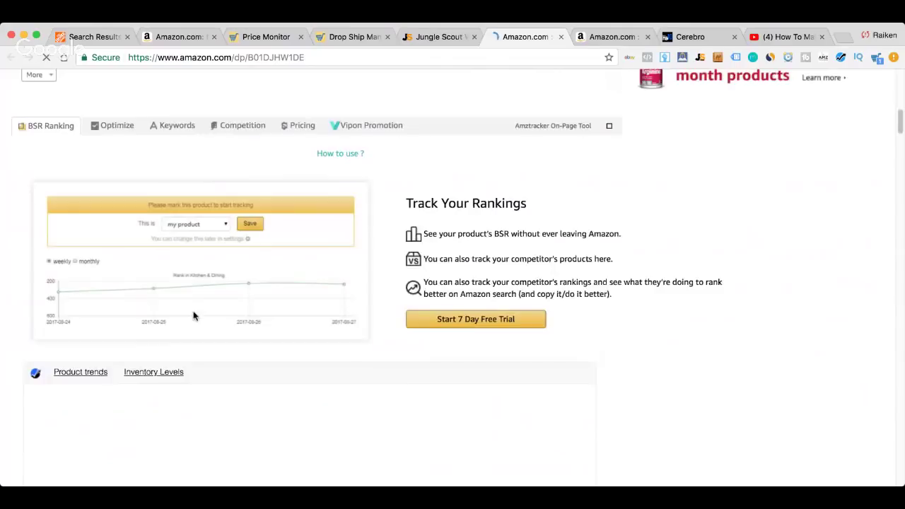
pyautogui.scroll(-4, 194, 316)
pyautogui.scroll(15, 194, 316)
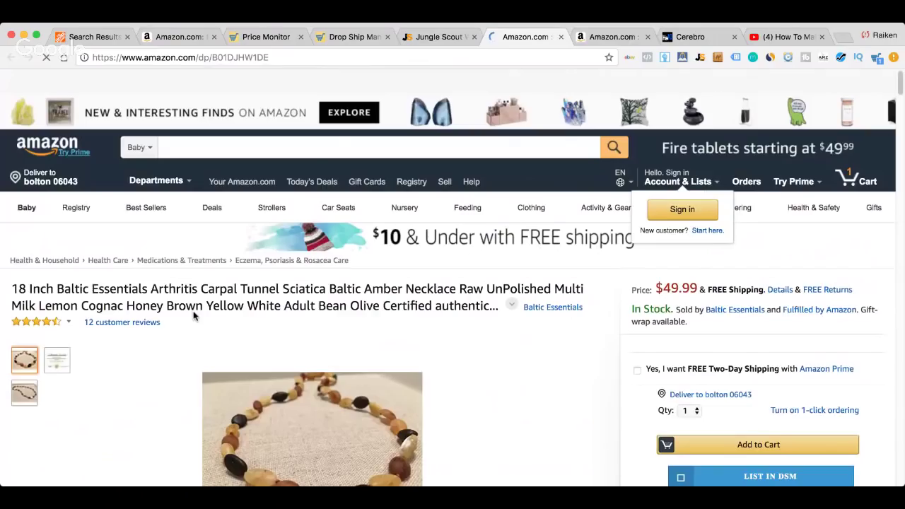
pyautogui.press('super+w')
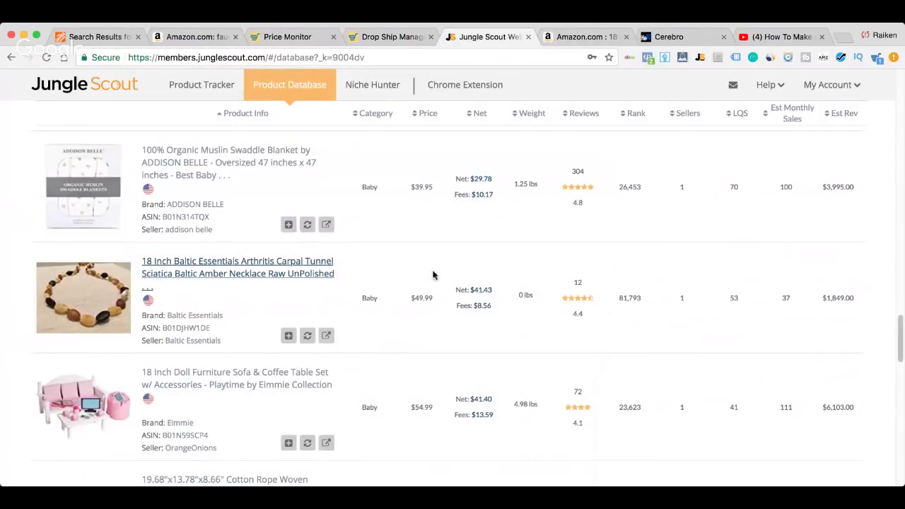
# - Send the amber necklace from its Amazon page to DSM's Rapid Lister, import it for ebay.com without a template, and close the AMZTracker pop-up page
pyautogui.click(564, 37)
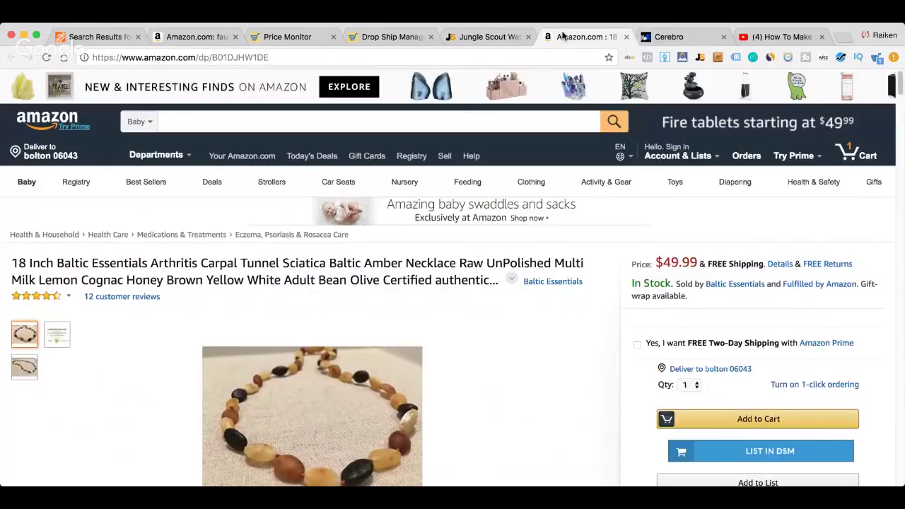
pyautogui.scroll(-1, 767, 396)
pyautogui.click(768, 405)
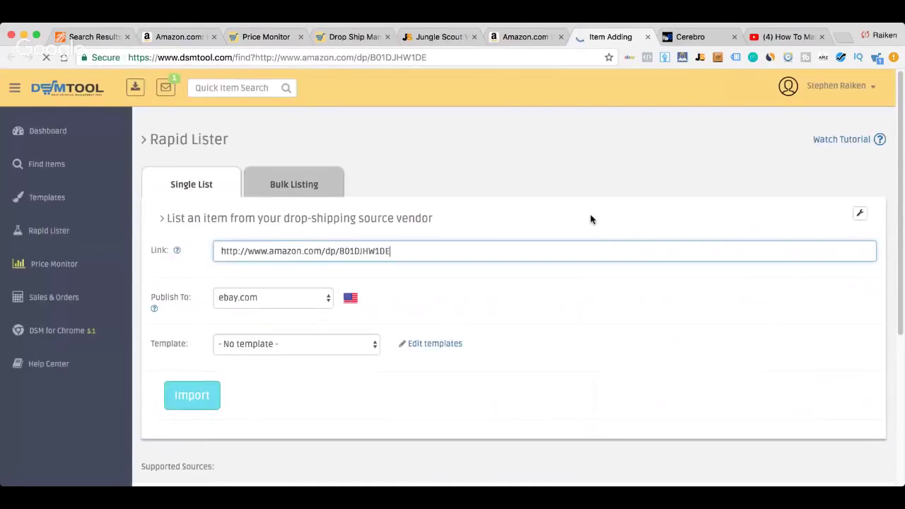
pyautogui.click(196, 396)
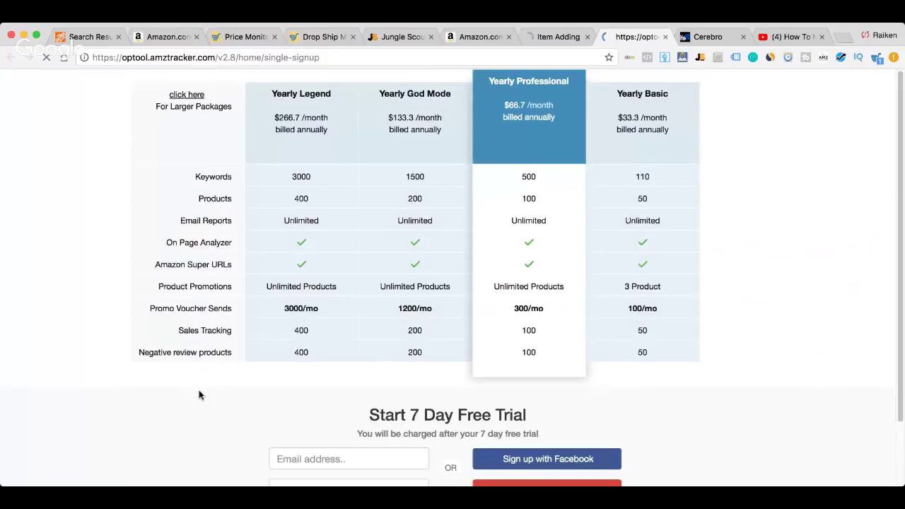
pyautogui.click(665, 37)
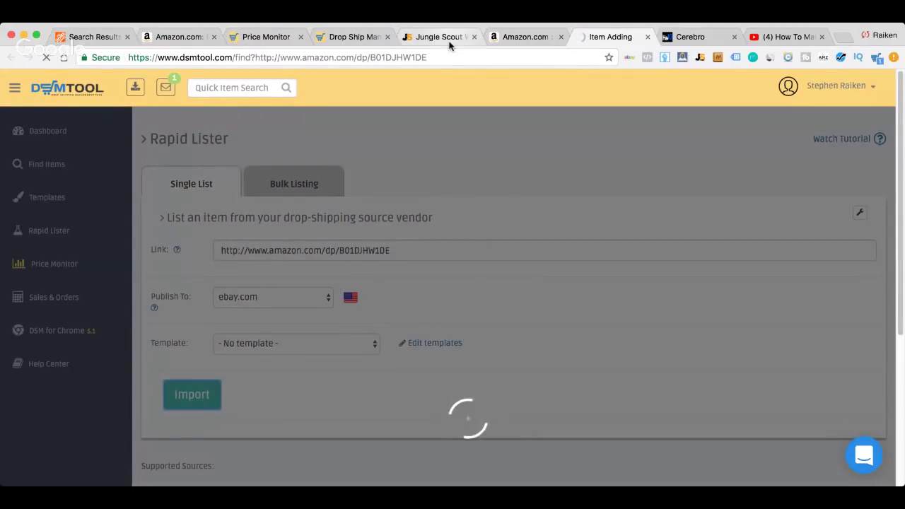
# - Examine the imported necklace listing's title, competitors, pricing, item specifics, images and description
pyautogui.scroll(-1, 337, 214)
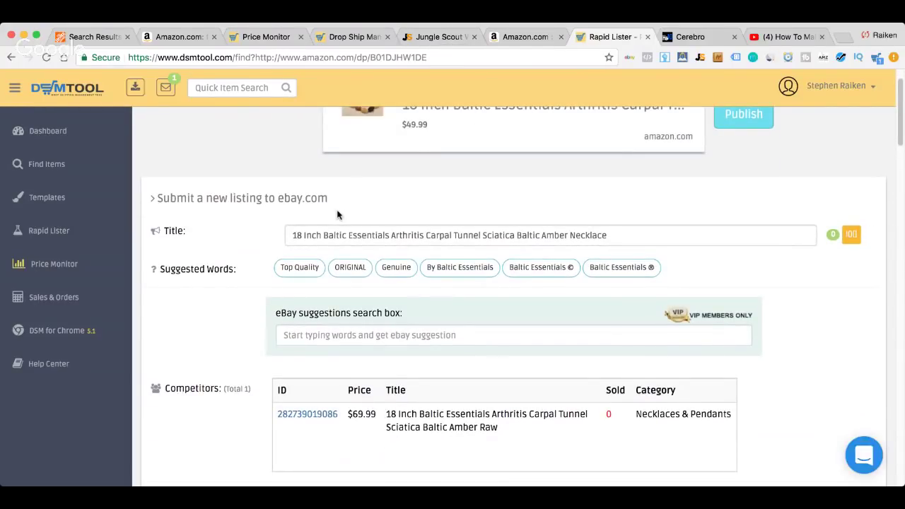
pyautogui.scroll(1, 337, 214)
pyautogui.scroll(-2, 225, 257)
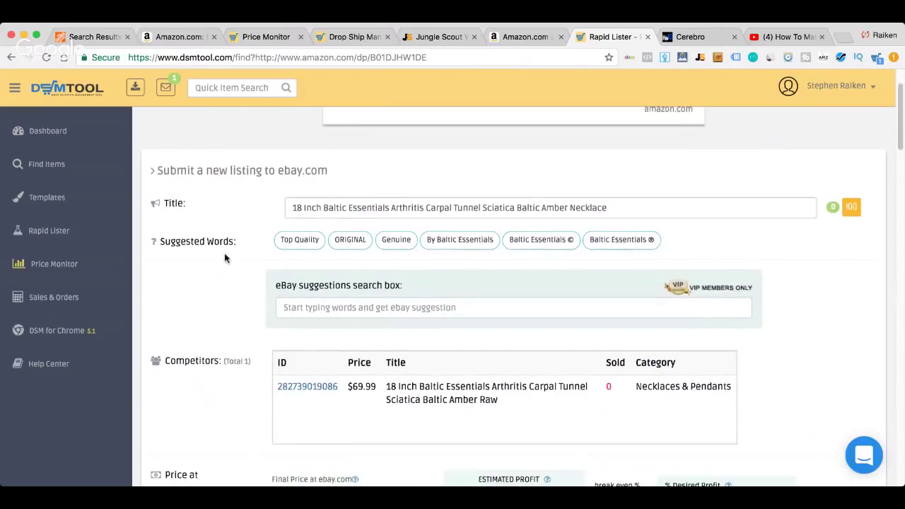
pyautogui.scroll(-4, 225, 258)
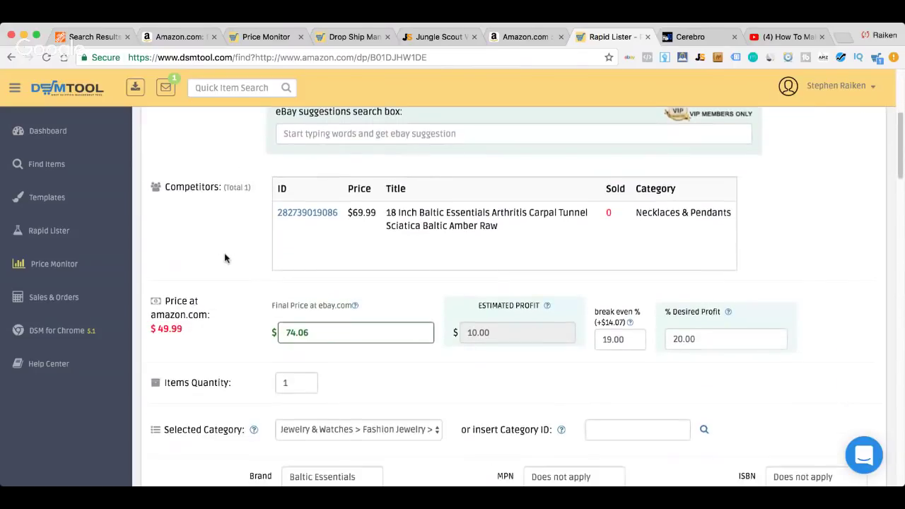
pyautogui.scroll(-1, 225, 258)
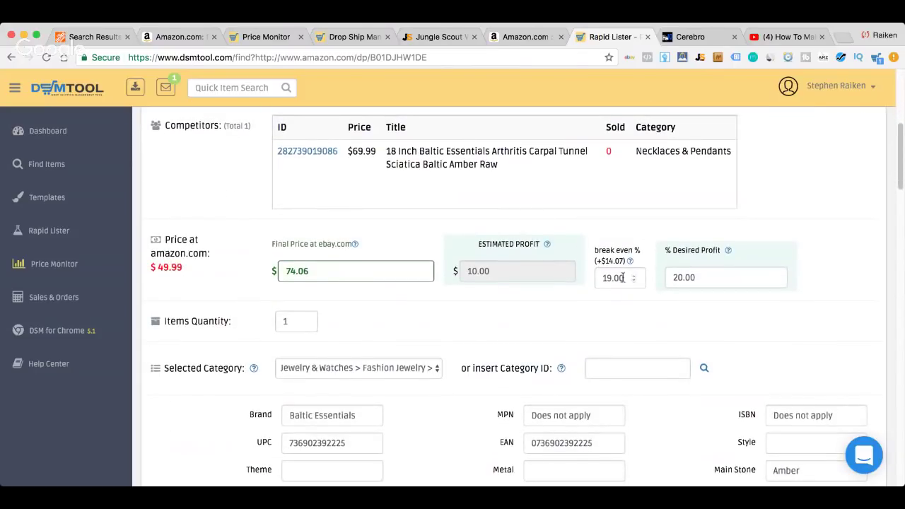
pyautogui.scroll(-1, 440, 309)
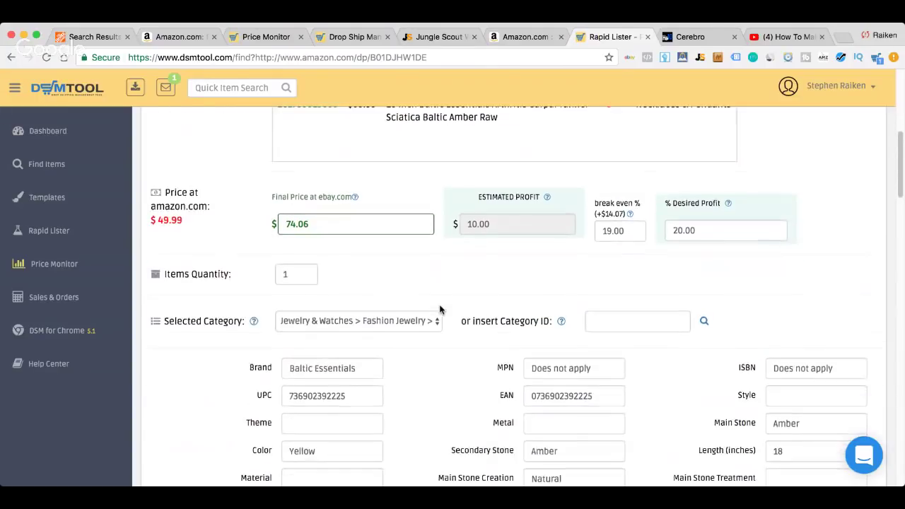
pyautogui.scroll(1, 440, 309)
pyautogui.scroll(2, 339, 311)
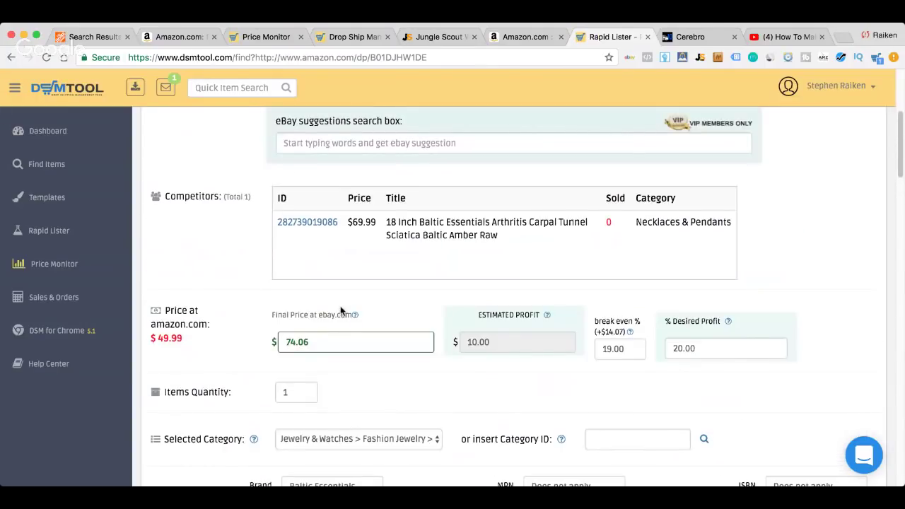
pyautogui.scroll(-7, 337, 311)
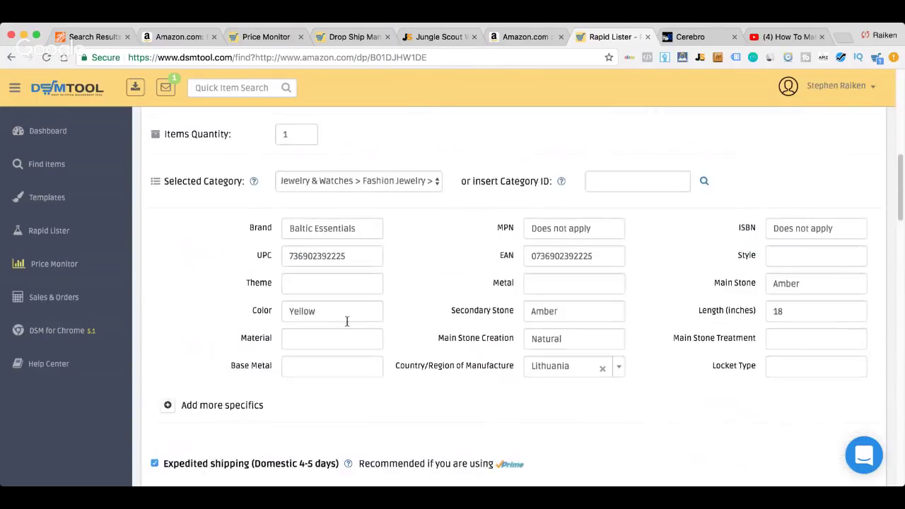
pyautogui.scroll(-10, 347, 325)
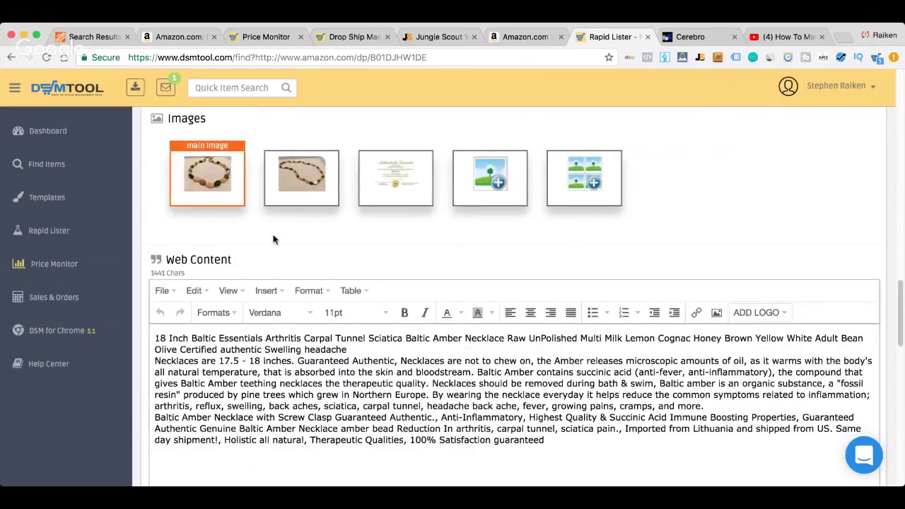
pyautogui.scroll(-5, 273, 240)
pyautogui.scroll(10, 516, 376)
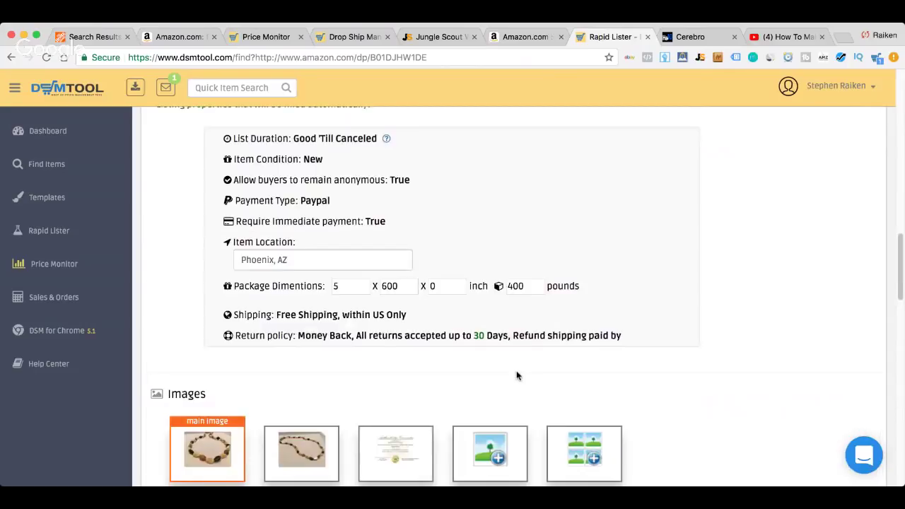
# - Set the desired profit of the necklace listing to 10 percent
pyautogui.scroll(5, 517, 375)
pyautogui.scroll(-2, 516, 376)
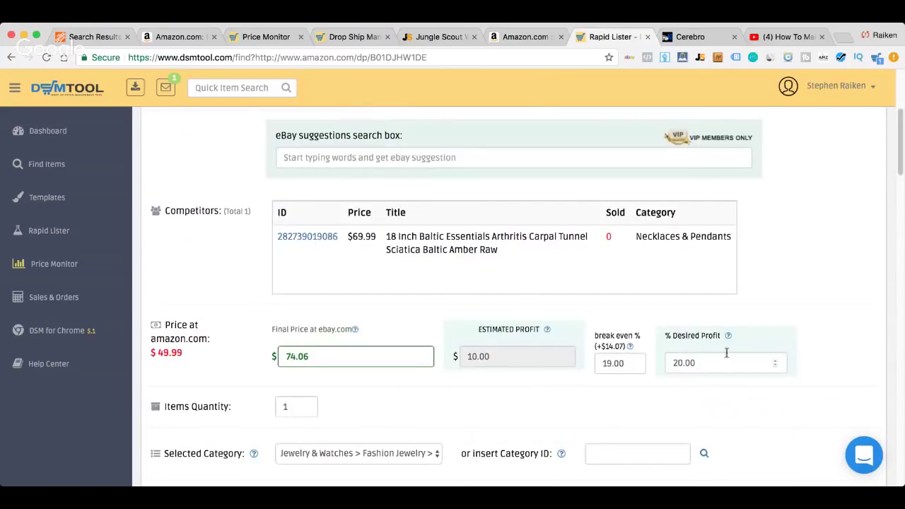
pyautogui.click(775, 366)
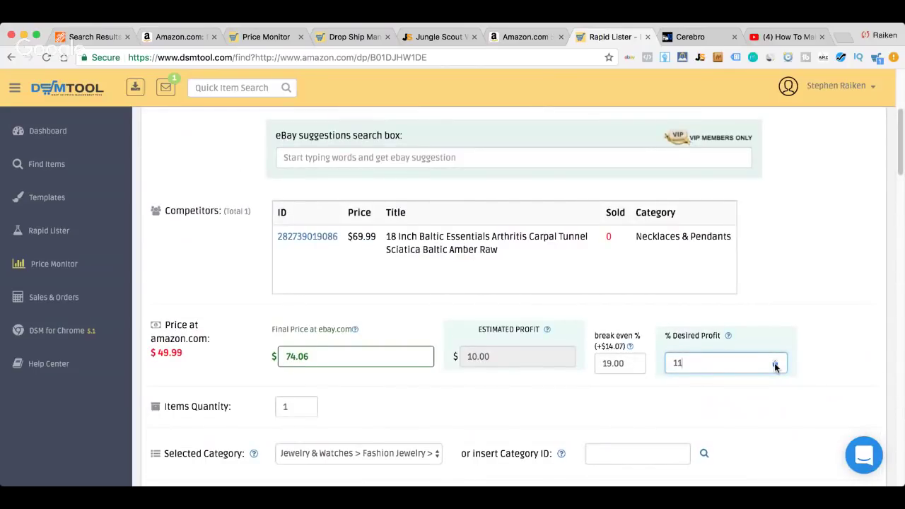
pyautogui.click(775, 367)
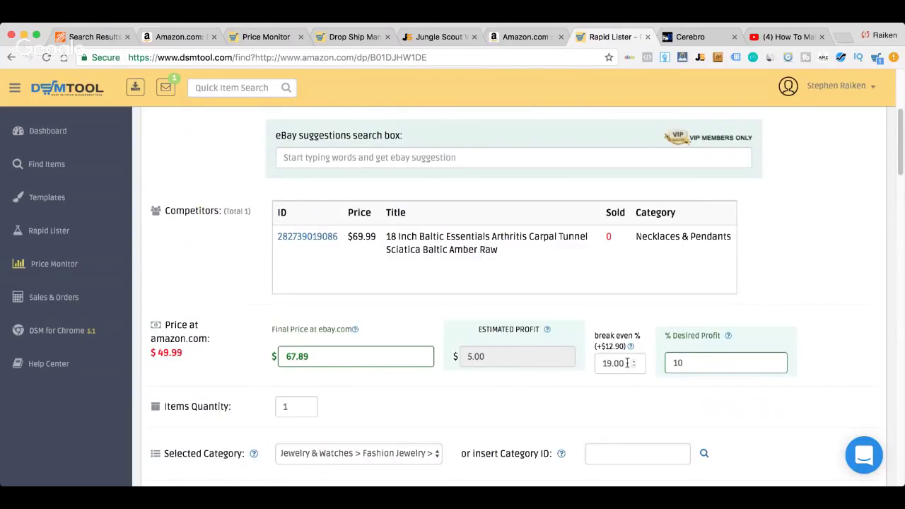
# - Set the listing's break-even percentage to 13
pyautogui.click(633, 366)
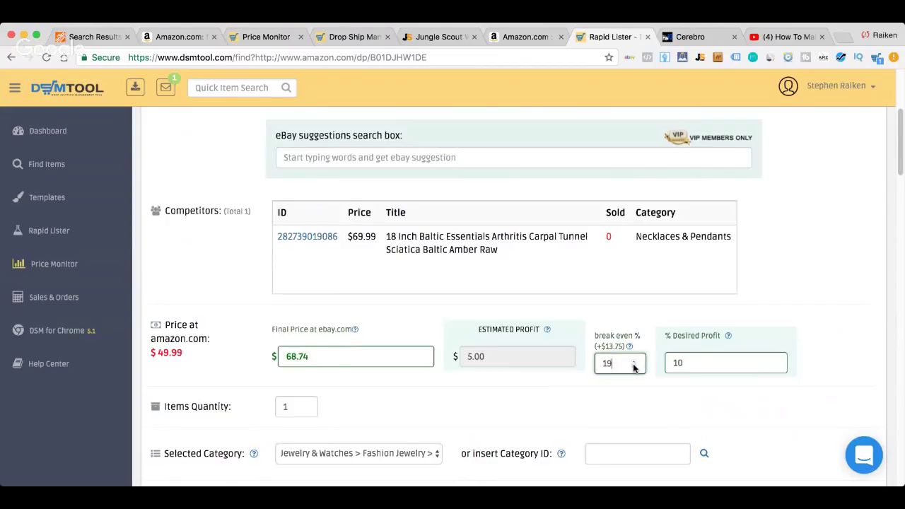
pyautogui.press('BackSpace')
pyautogui.write('63.21')
pyautogui.click(629, 393)
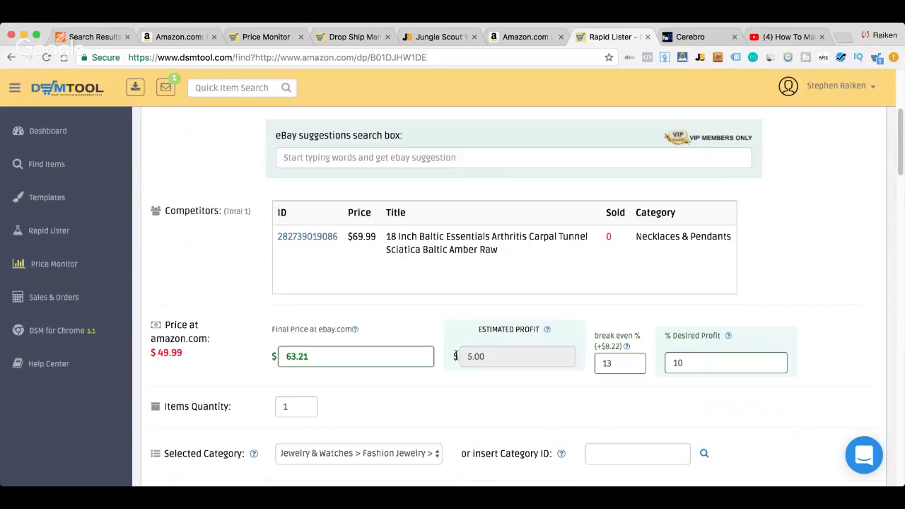
# - Override the necklace's final eBay price by replacing its leading digit with 8
pyautogui.click(305, 356)
pyautogui.scroll(-1, 206, 349)
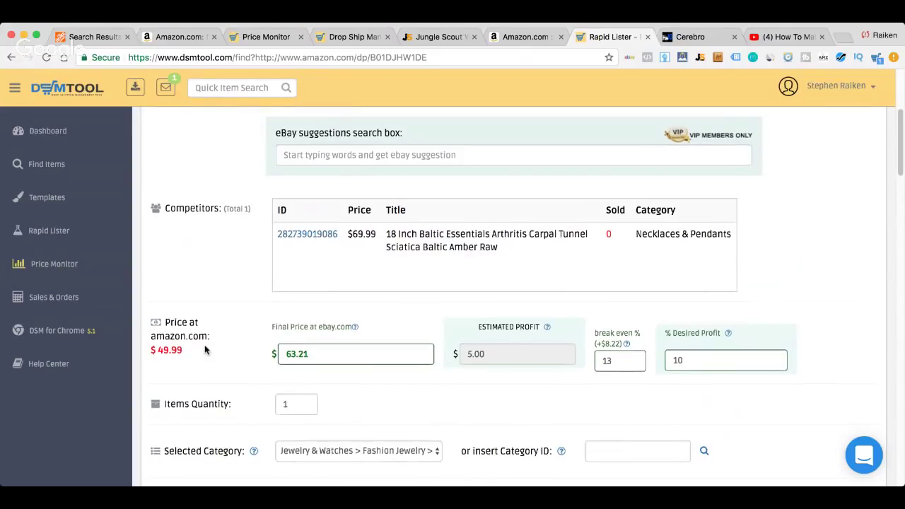
pyautogui.scroll(-4, 205, 346)
pyautogui.scroll(2, 205, 344)
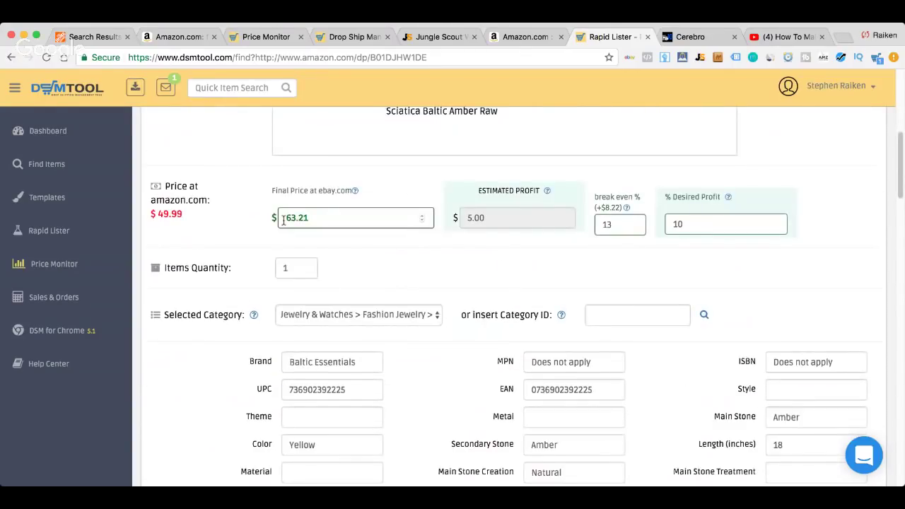
pyautogui.moveTo(283, 220); pyautogui.dragTo(291, 220)
pyautogui.write('8')
pyautogui.click(409, 257)
# - Review the listing's shipping, handling time, images and description through to the publishing option
pyautogui.scroll(-10, 300, 292)
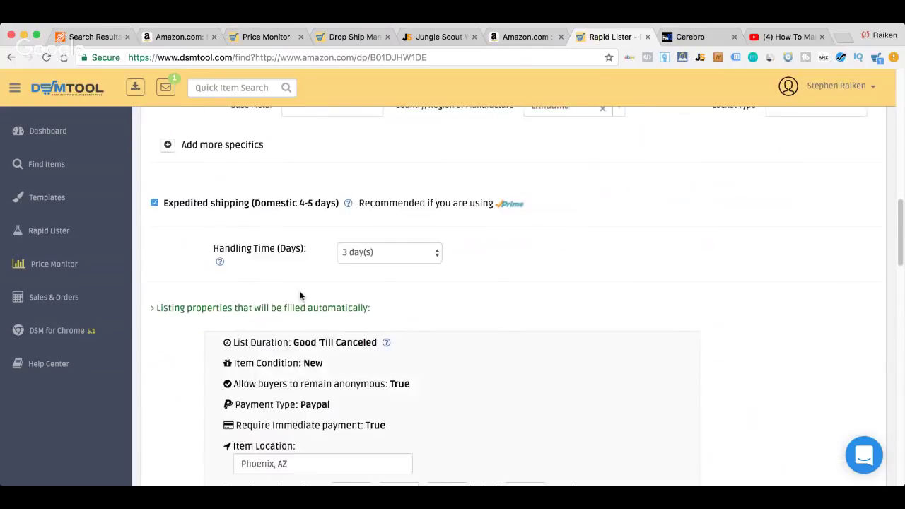
pyautogui.scroll(-1, 299, 296)
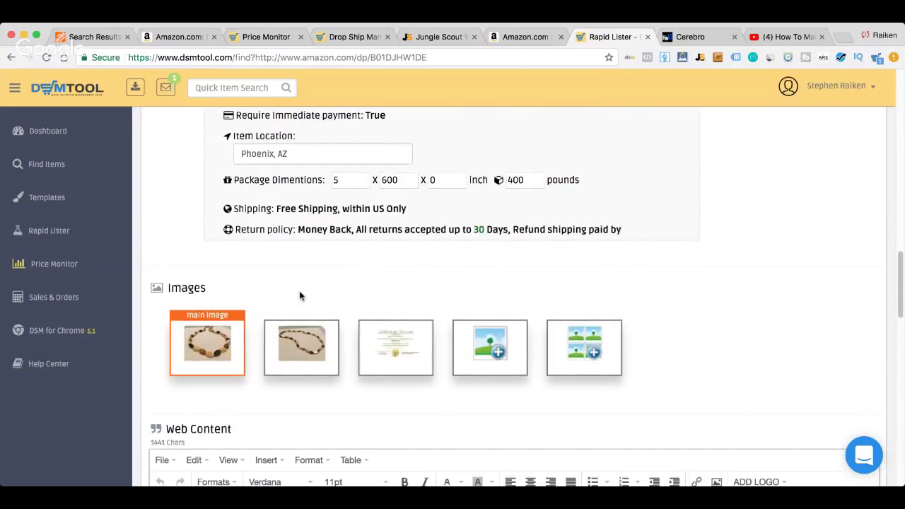
pyautogui.scroll(-15, 299, 296)
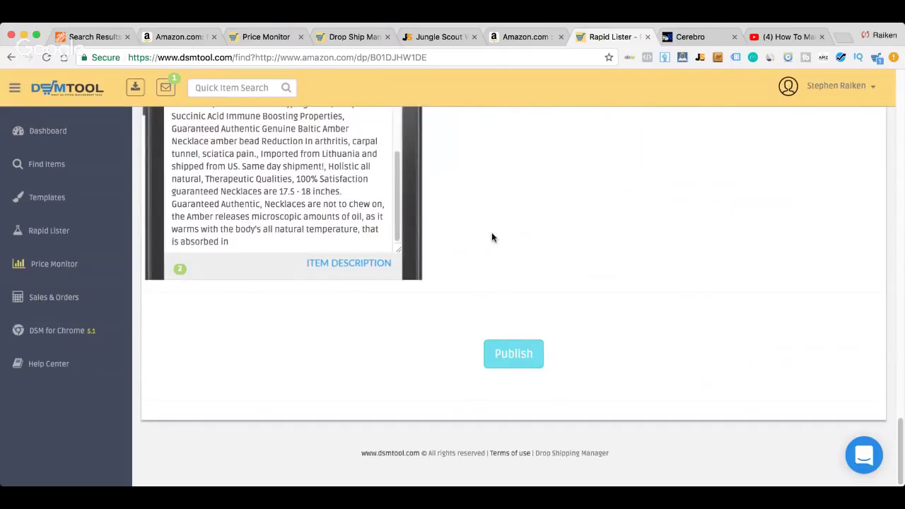
pyautogui.scroll(20, 492, 238)
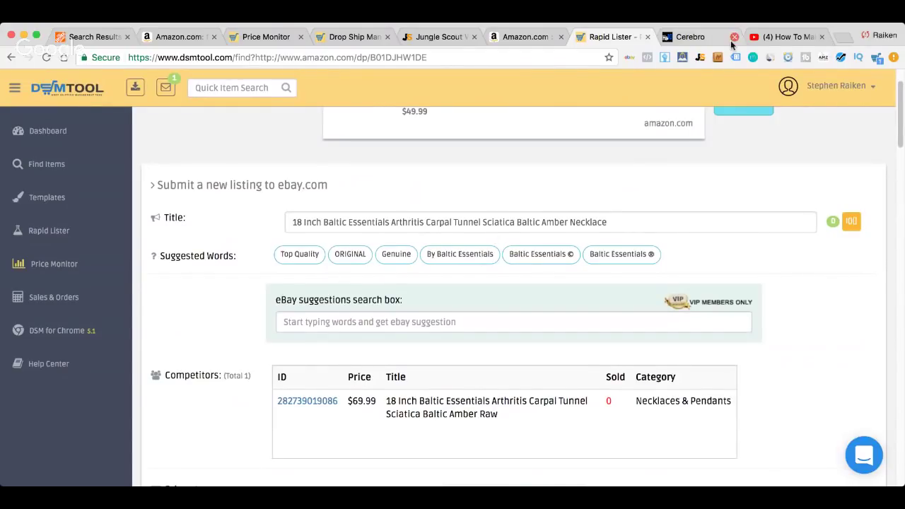
# - Check Helium 10's Cerebro reverse ASIN lookup and read the YouTube live stream's chat
pyautogui.click(693, 39)
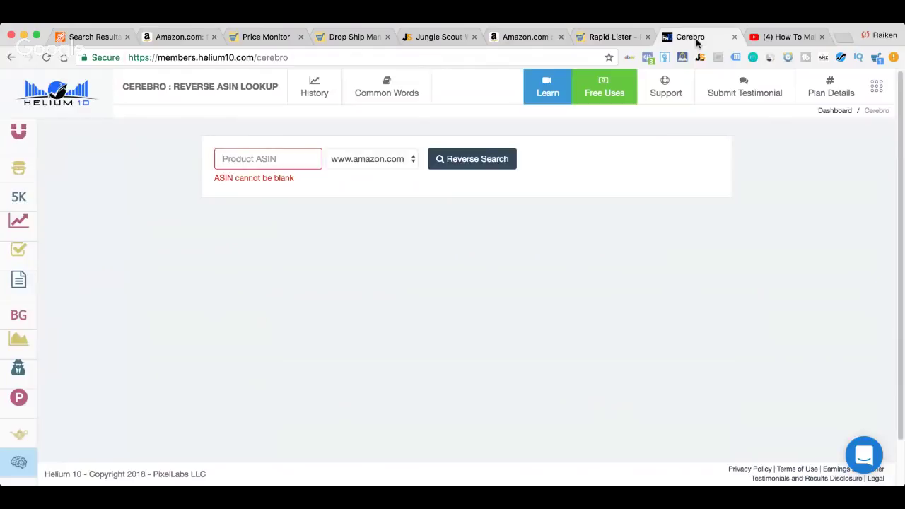
pyautogui.click(603, 39)
pyautogui.click(773, 39)
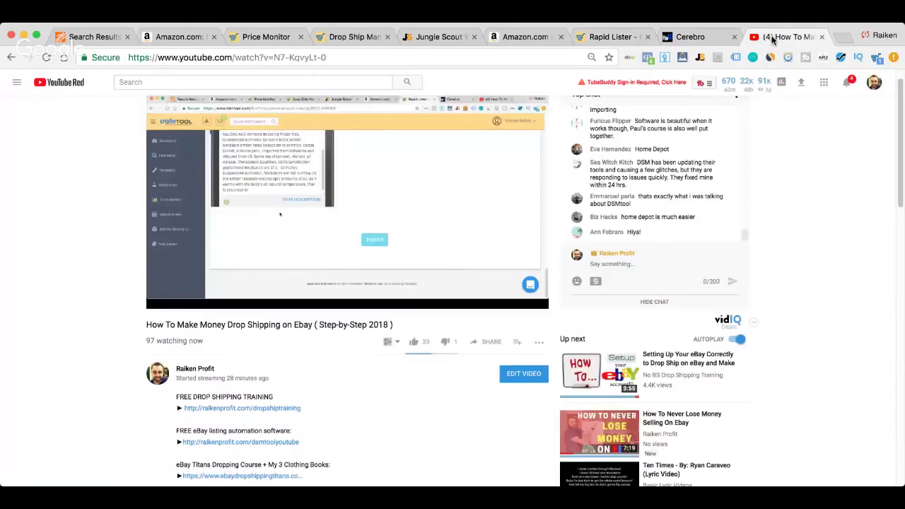
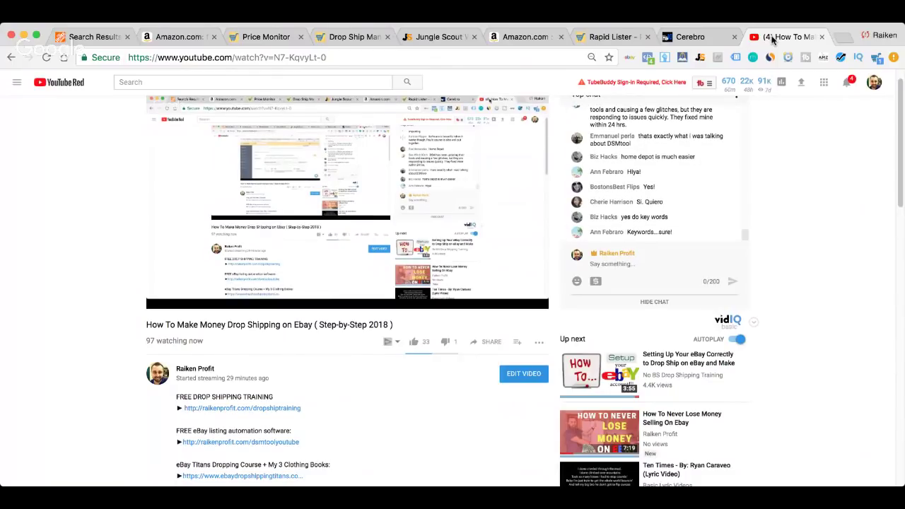
# - Switch to Jungle Scout's product database and copy the 18 inch Baltic Essentials amber necklace's ASIN
pyautogui.click(527, 37)
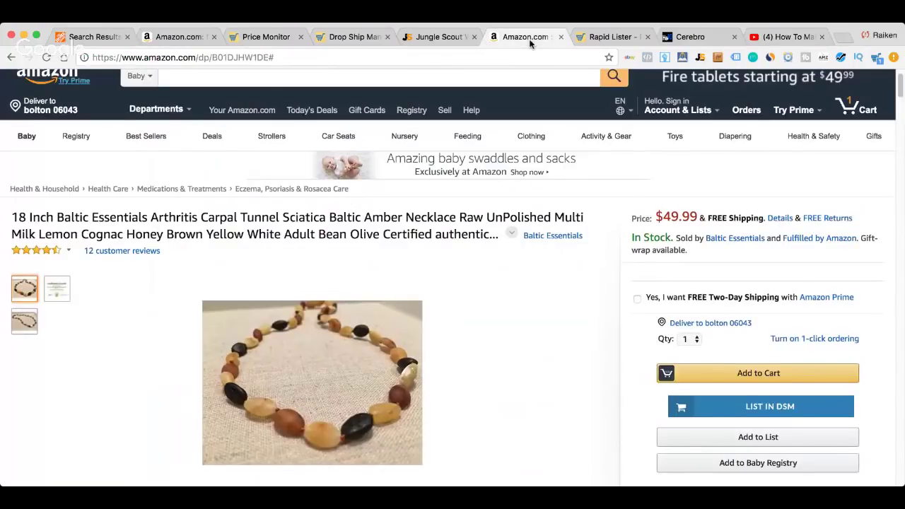
pyautogui.scroll(-2, 175, 269)
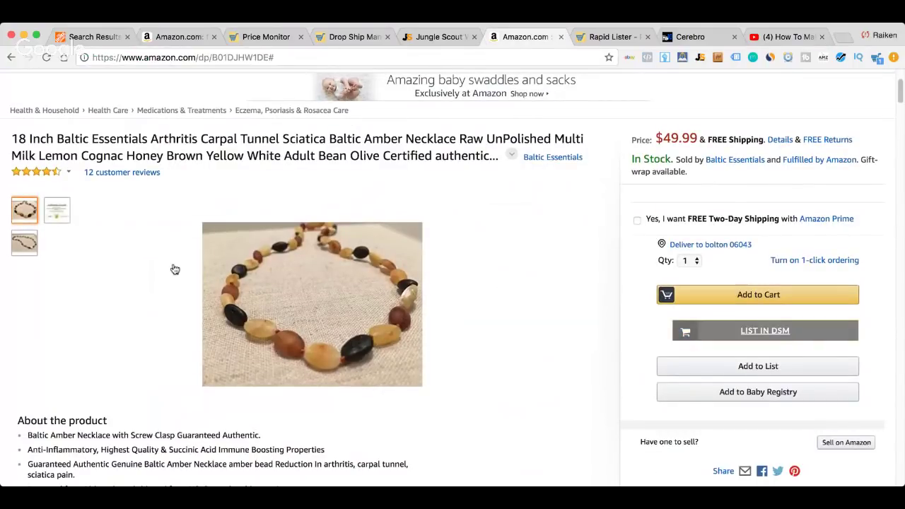
pyautogui.hotkey('ctrl', 'shift', 'Tab')
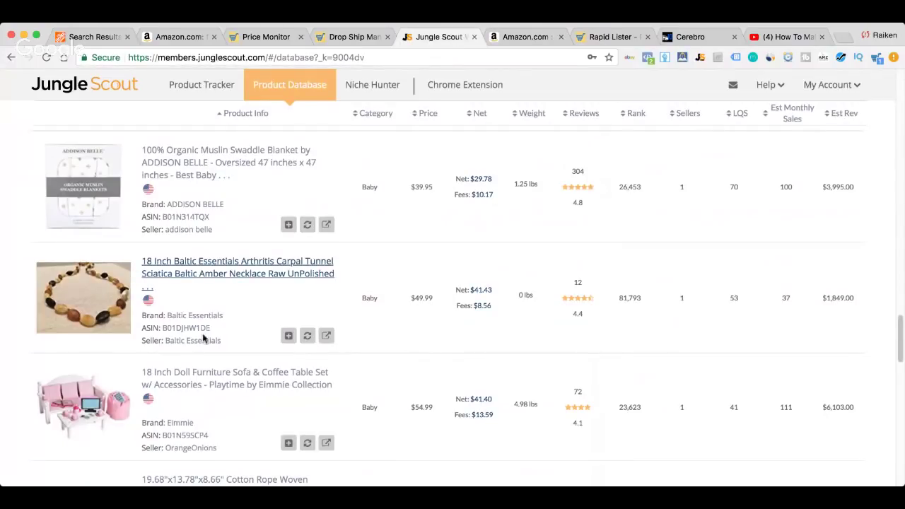
pyautogui.moveTo(211, 333); pyautogui.dragTo(163, 328)
pyautogui.hotkey('ctrl', 'c')
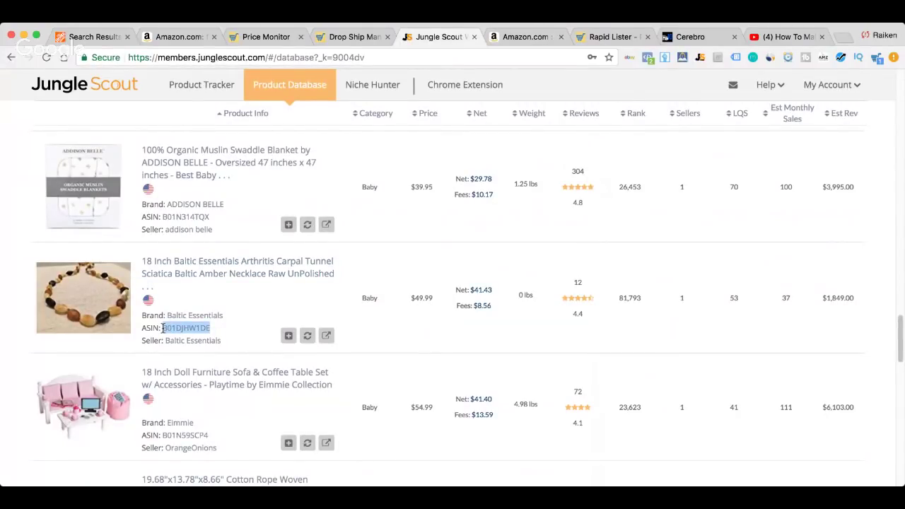
pyautogui.click(690, 37)
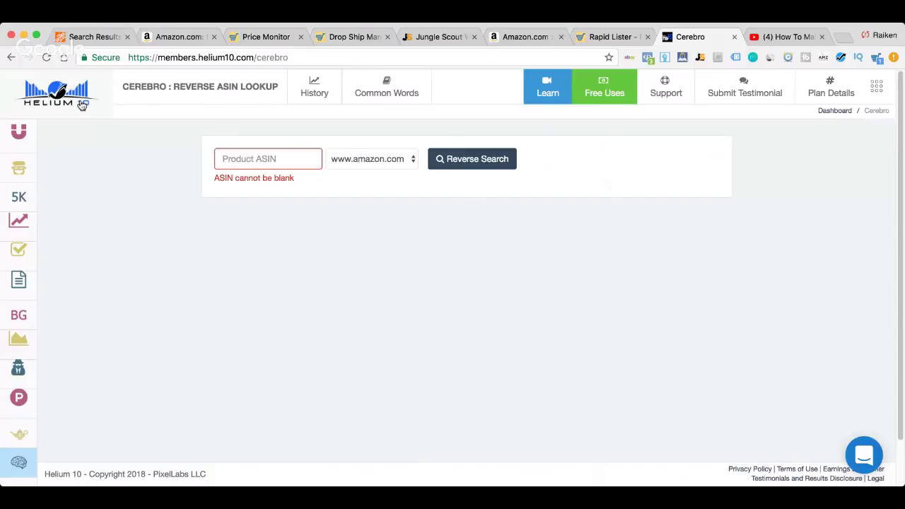
pyautogui.moveTo(18, 197)
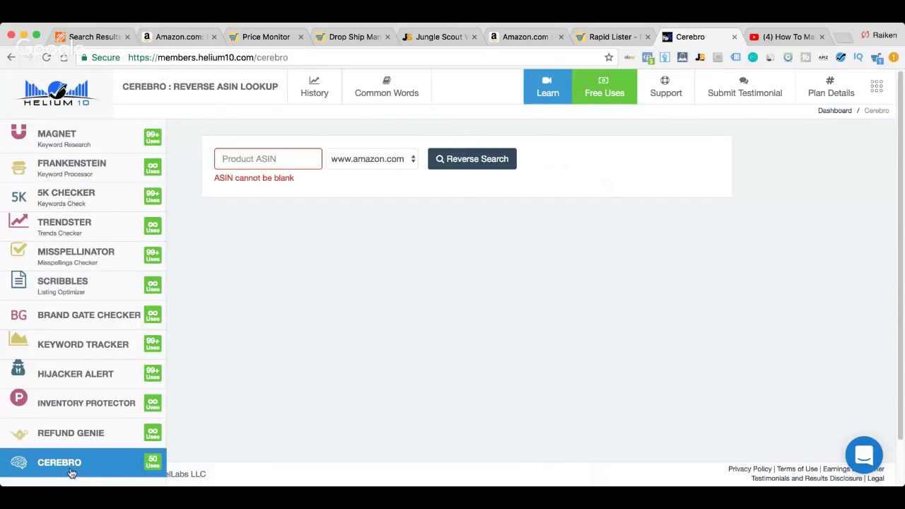
pyautogui.hotkey('ctrl', 'v')
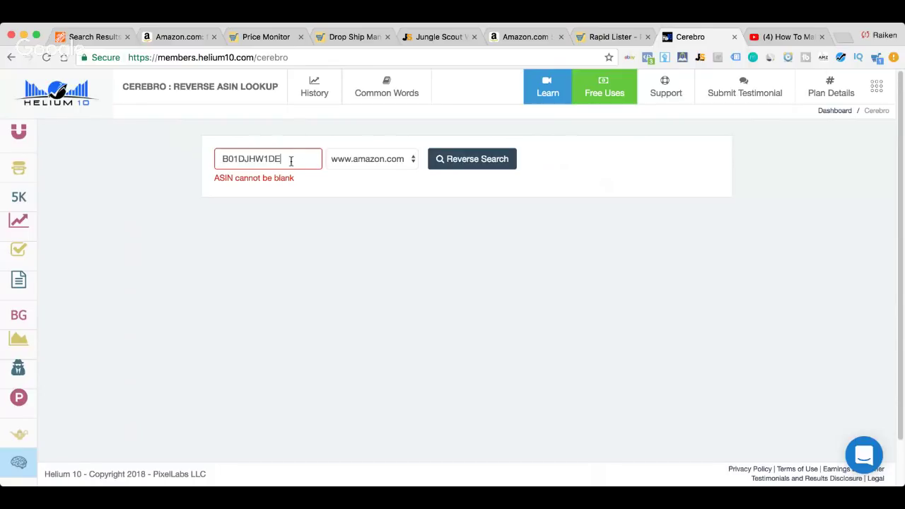
pyautogui.click(493, 161)
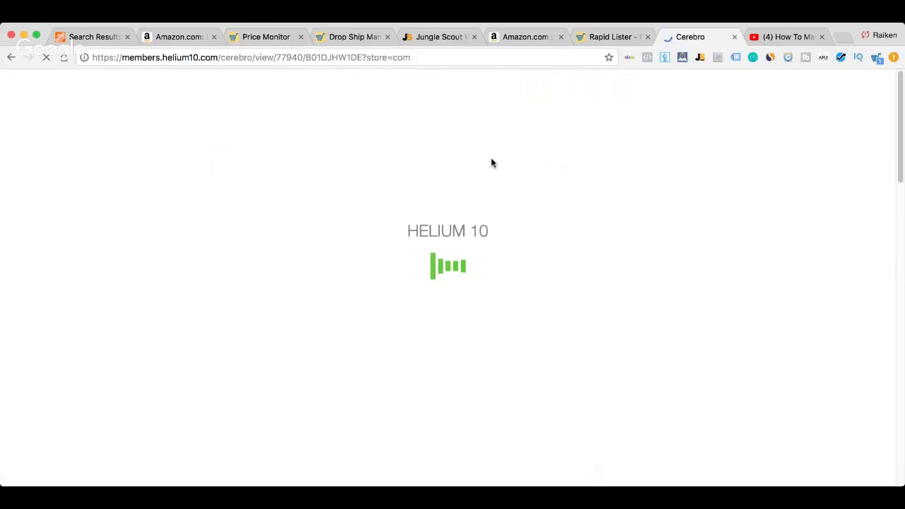
# - Sort the necklace's keyword phrases by exact phrase search volume, highest first
pyautogui.scroll(-3, 335, 211)
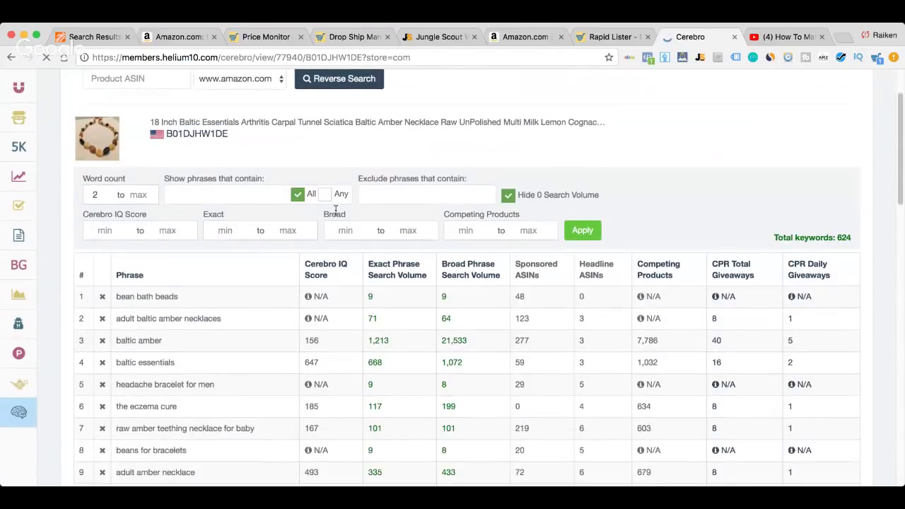
pyautogui.scroll(-3, 335, 211)
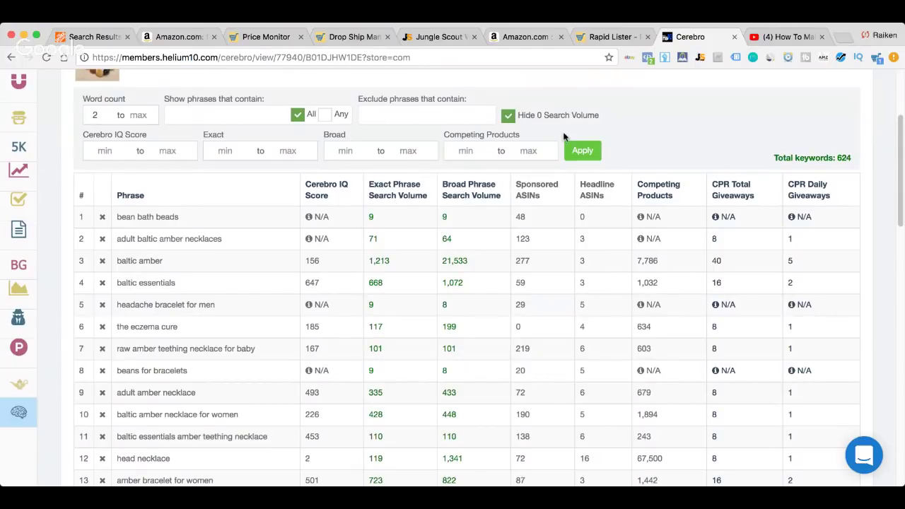
pyautogui.press('super+Tab')
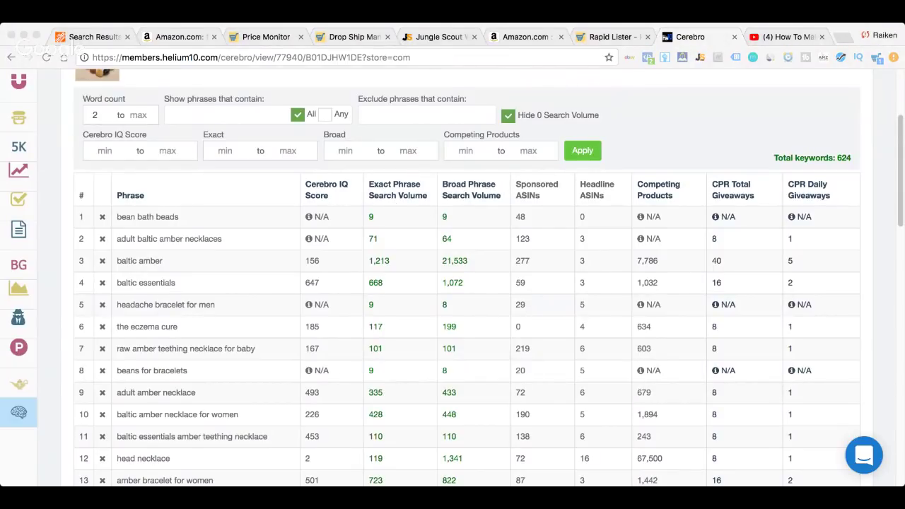
pyautogui.click(289, 118)
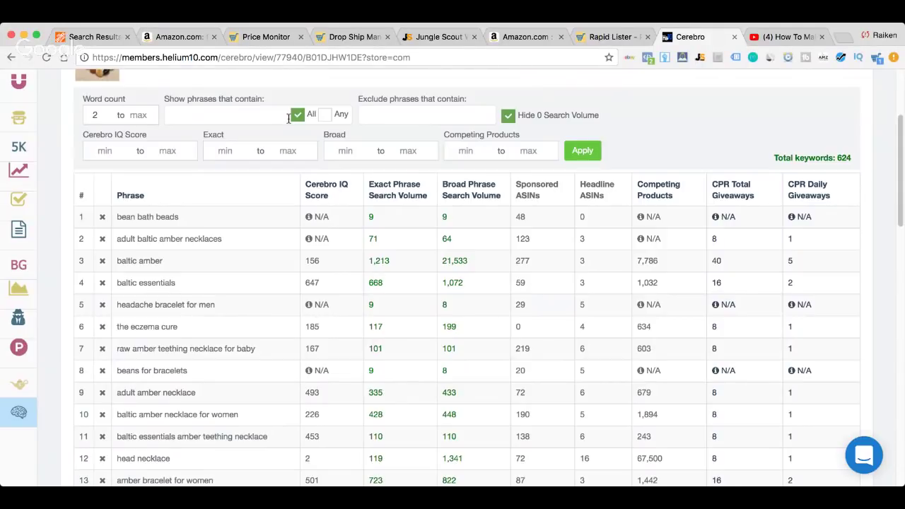
pyautogui.click(394, 191)
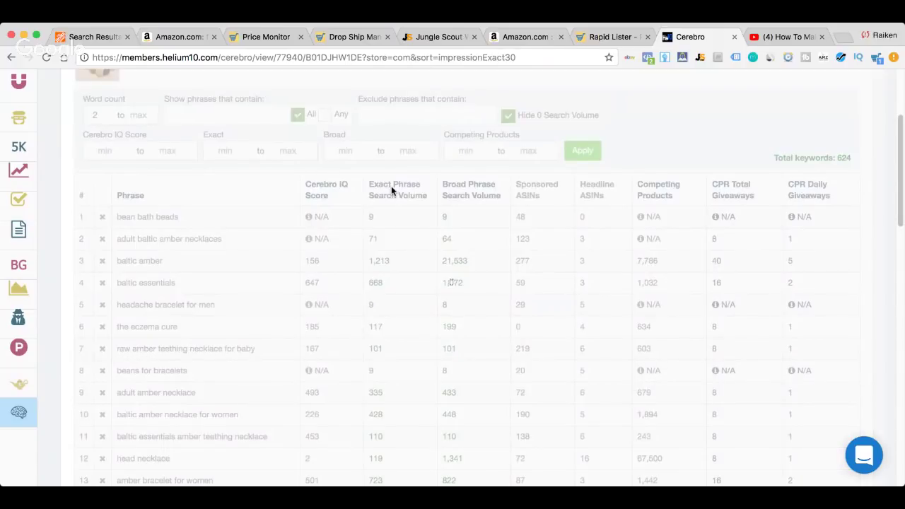
pyautogui.click(391, 187)
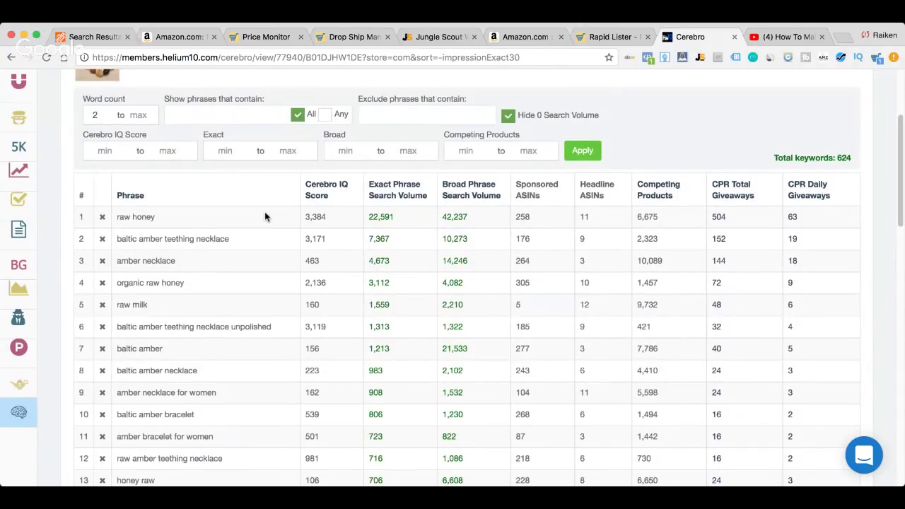
# - Enter "cool braclet" as a Baby department search phrase on the necklace's Amazon page without running the search
pyautogui.click(535, 40)
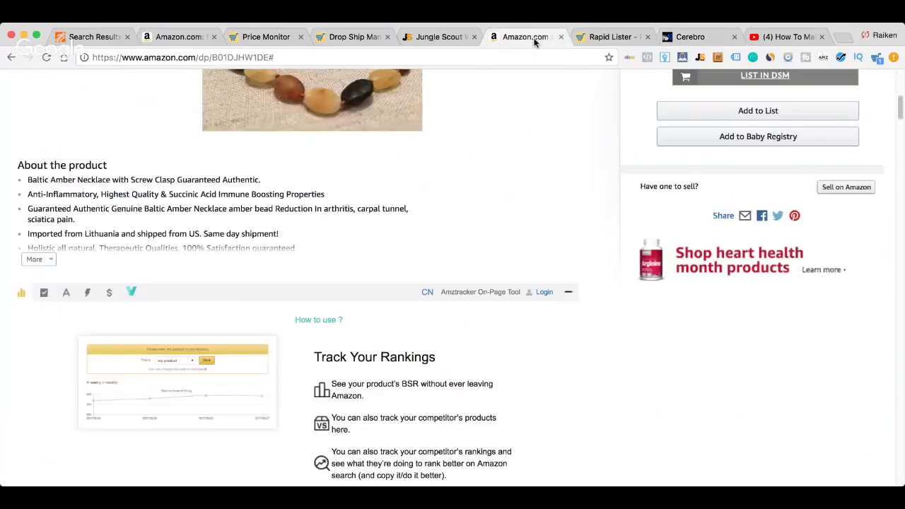
pyautogui.scroll(4, 416, 248)
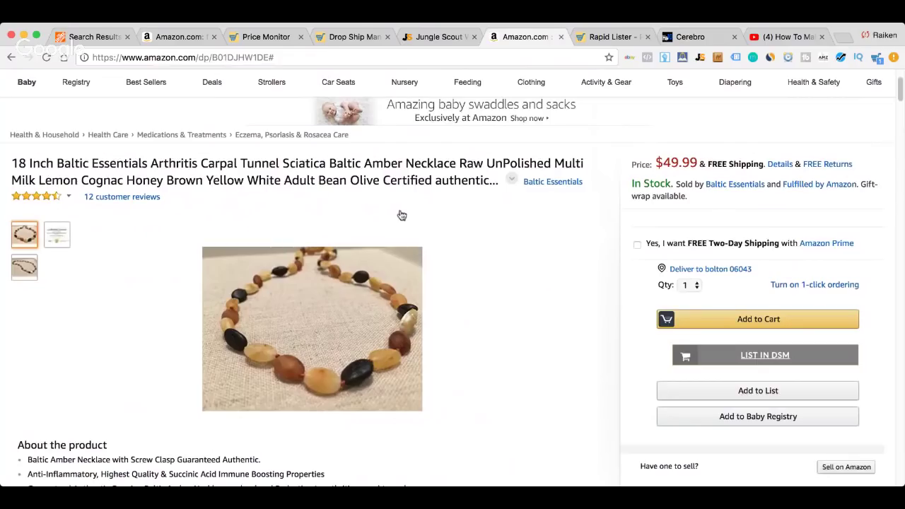
pyautogui.scroll(2, 499, 227)
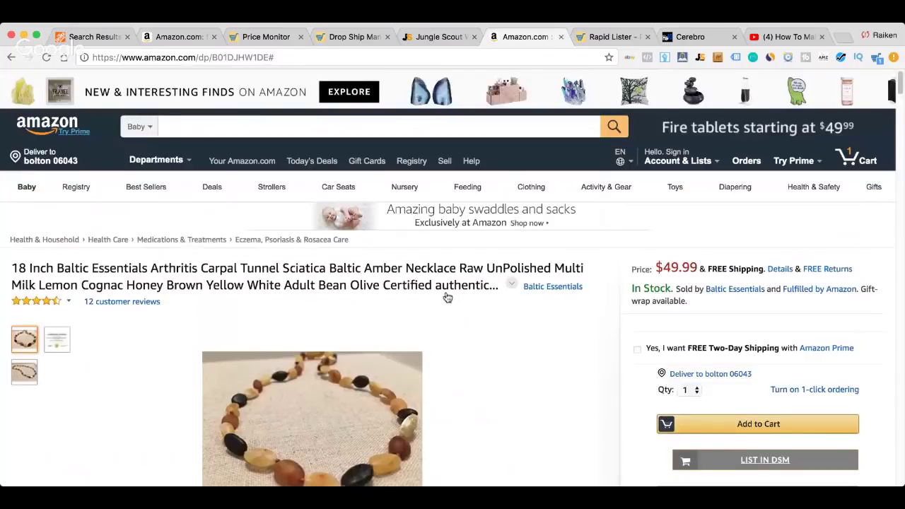
pyautogui.click(308, 126)
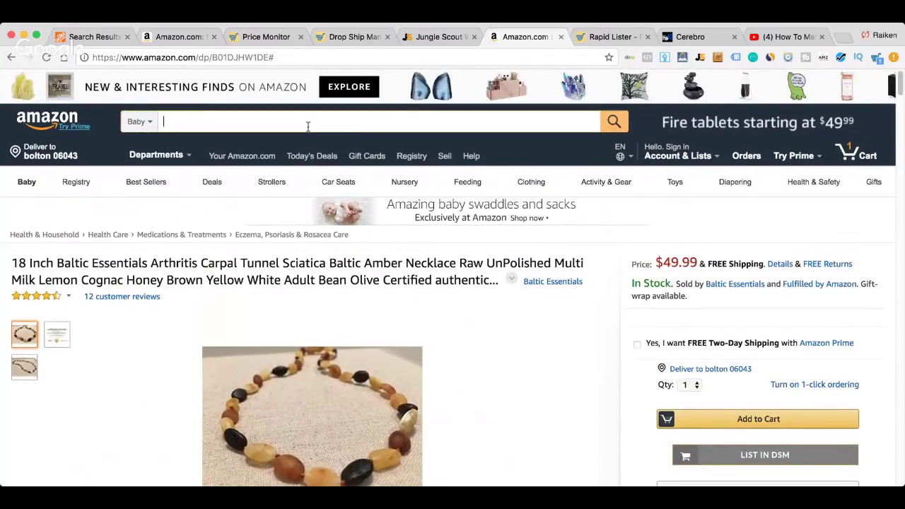
pyautogui.write('cool ')
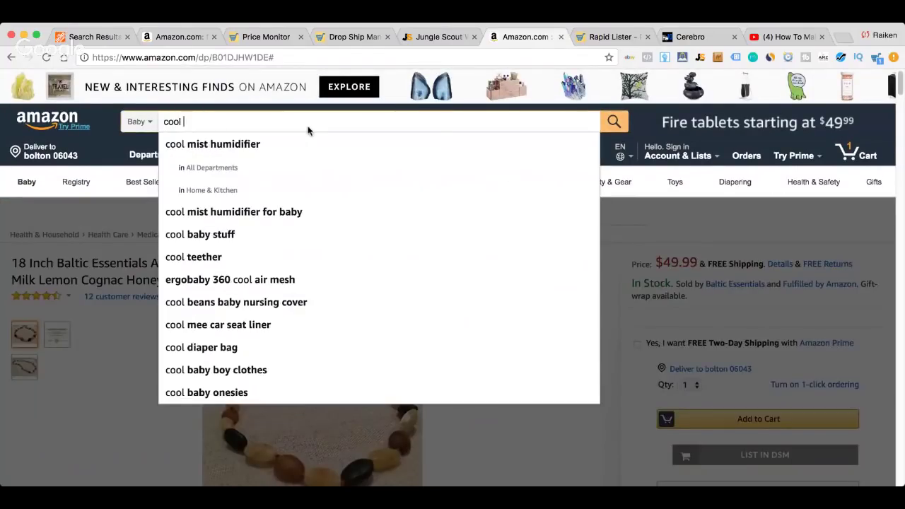
pyautogui.write('braclet')
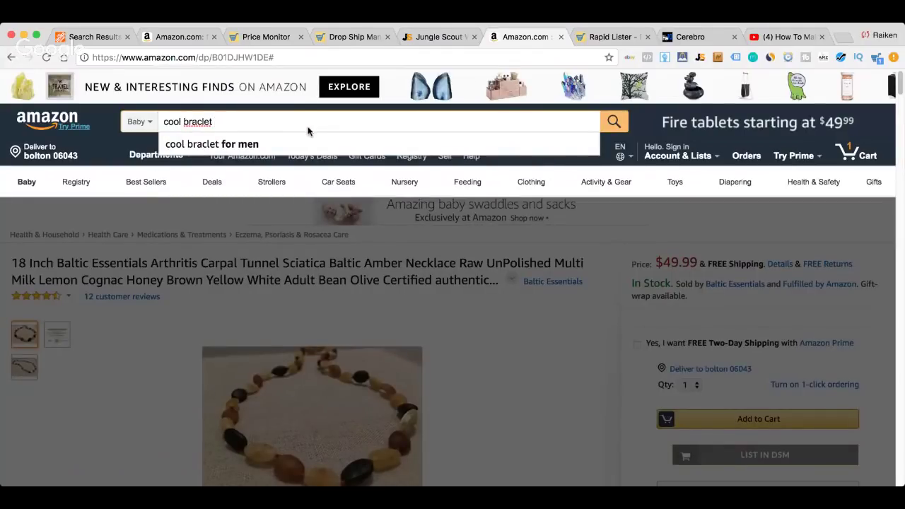
pyautogui.click(526, 341)
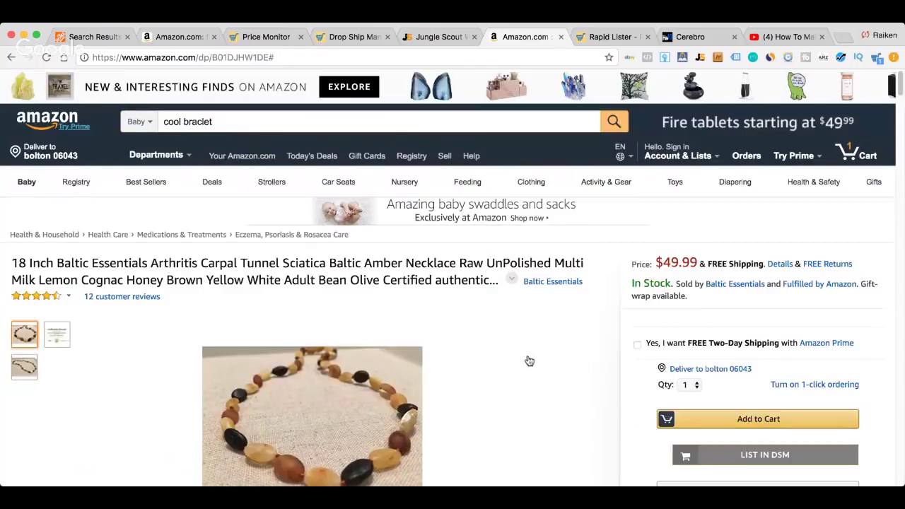
pyautogui.scroll(-2, 529, 361)
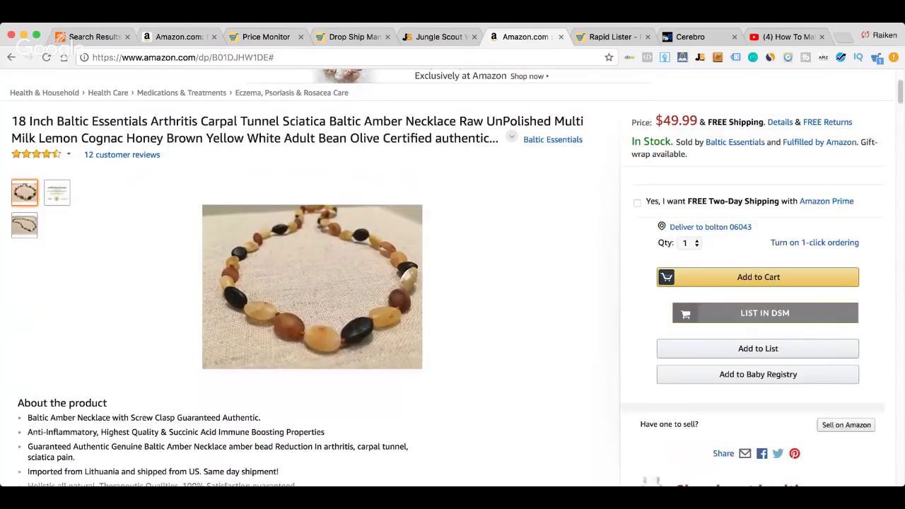
# - Copy the phrase "baltic amber teething necklace" from Cerebro's keyword results
pyautogui.click(676, 38)
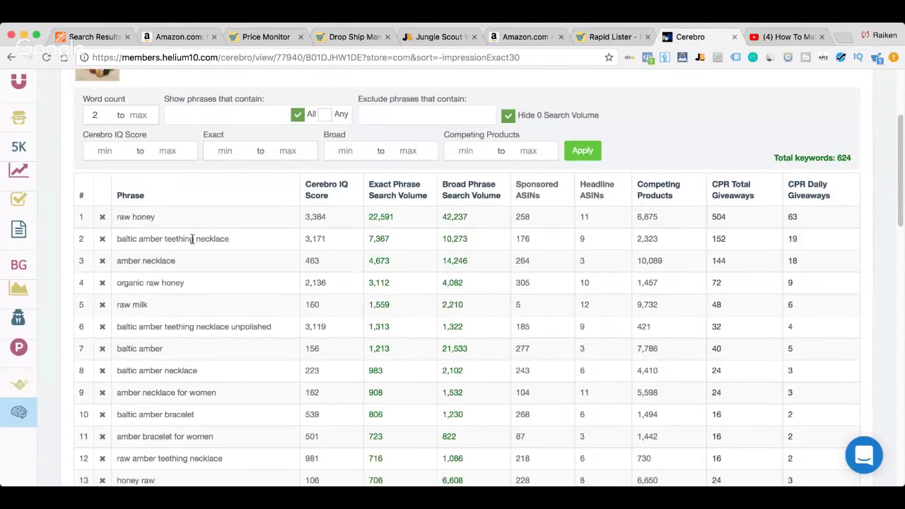
pyautogui.moveTo(236, 244); pyautogui.dragTo(115, 240)
pyautogui.press('super+c')
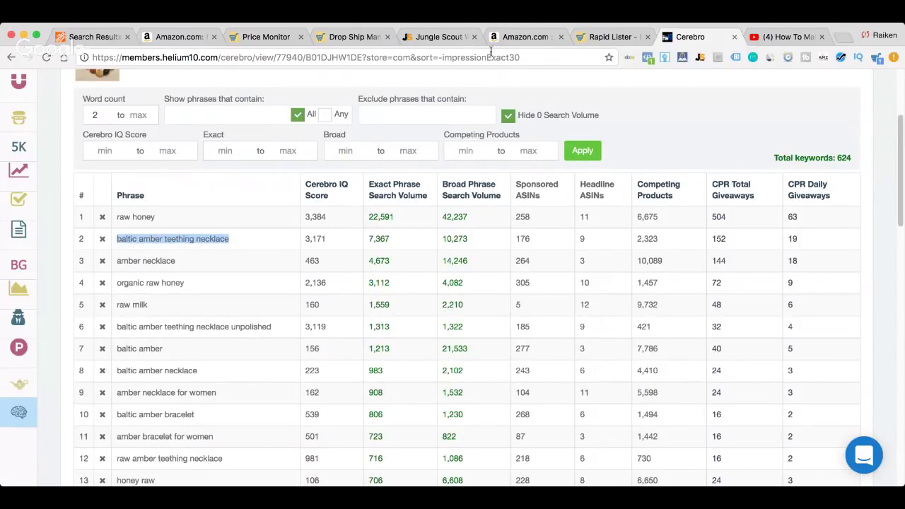
# - Search Amazon in All Departments for "baltic amber teething necklace", replacing the existing search phrase
pyautogui.click(511, 41)
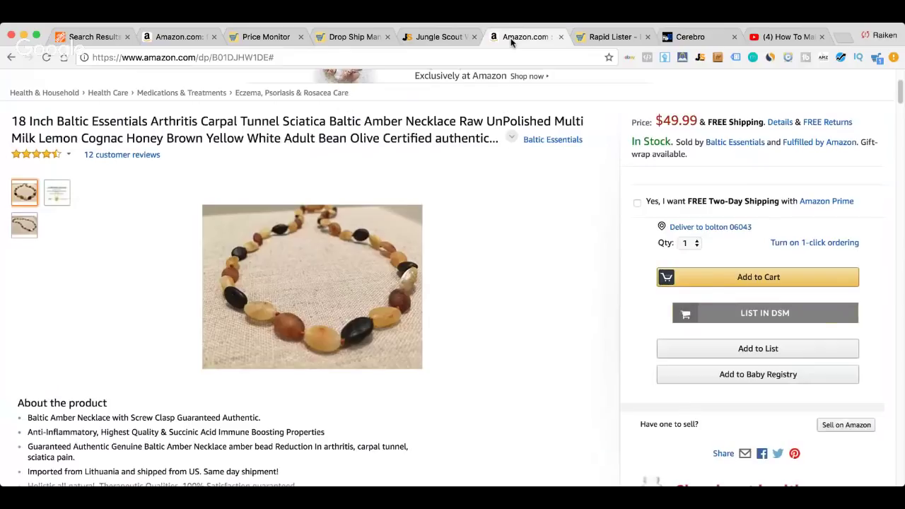
pyautogui.scroll(2, 439, 89)
pyautogui.tripleClick(313, 102)
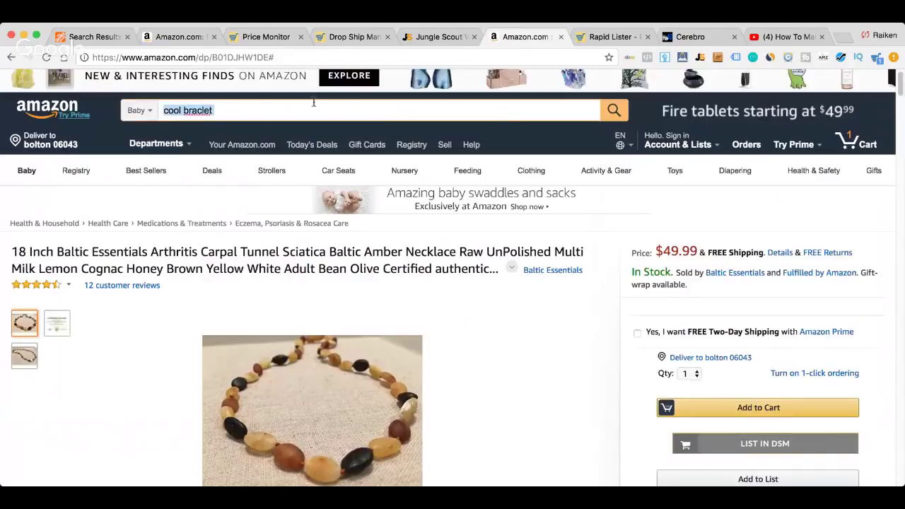
pyautogui.click(139, 119)
pyautogui.click(152, 98)
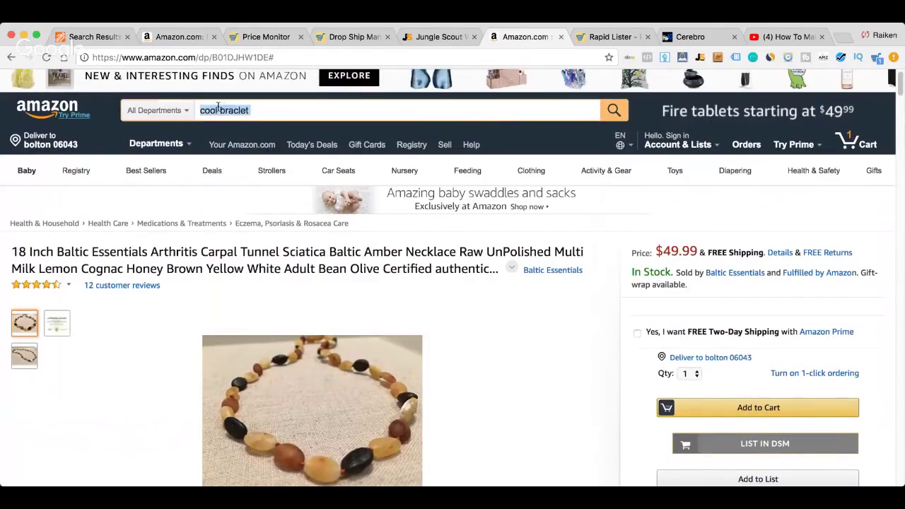
pyautogui.press('BackSpace')
pyautogui.press('super+v')
pyautogui.press('Return')
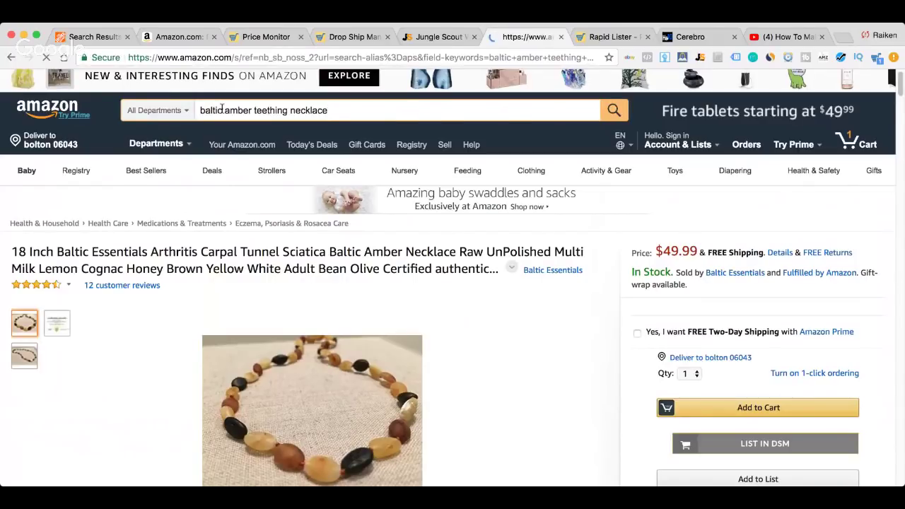
# - Examine the Amazon results for the teething necklace phrase, including titles, prices, ratings and best-seller ranks
pyautogui.scroll(-2, 219, 228)
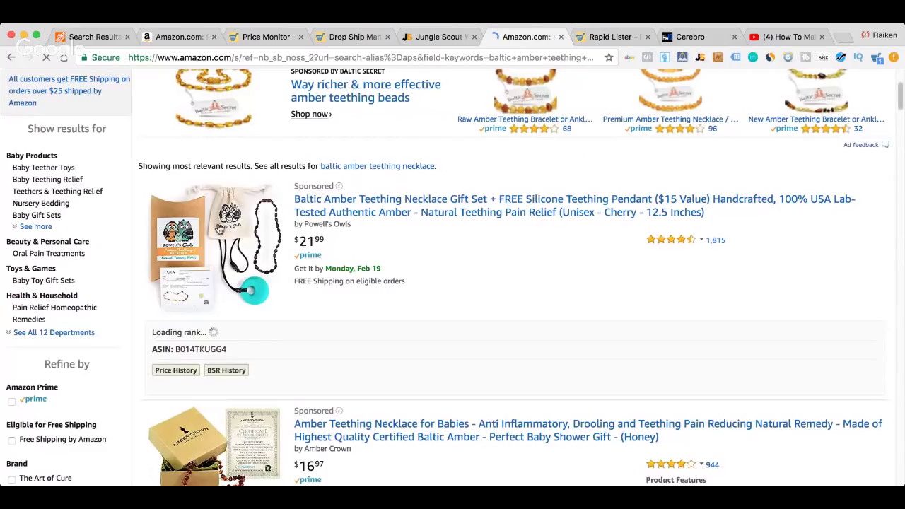
pyautogui.scroll(-2, 184, 234)
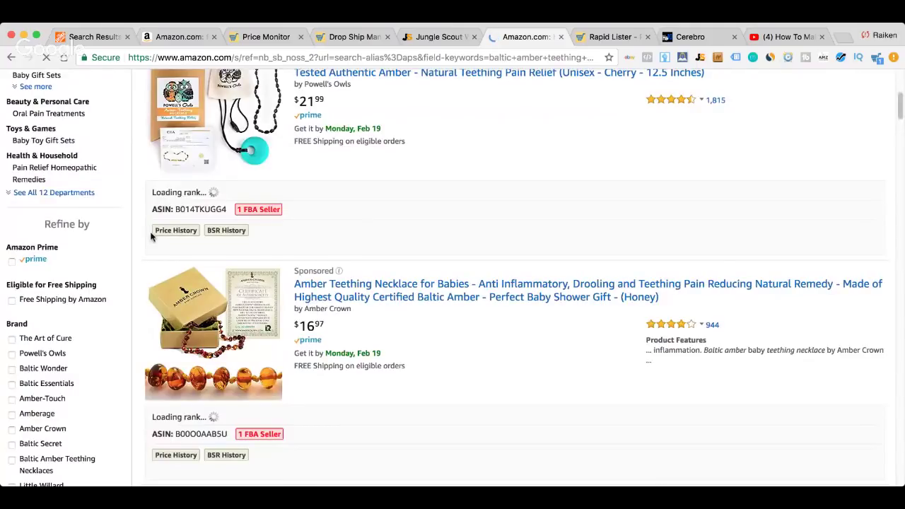
pyautogui.scroll(3, 416, 248)
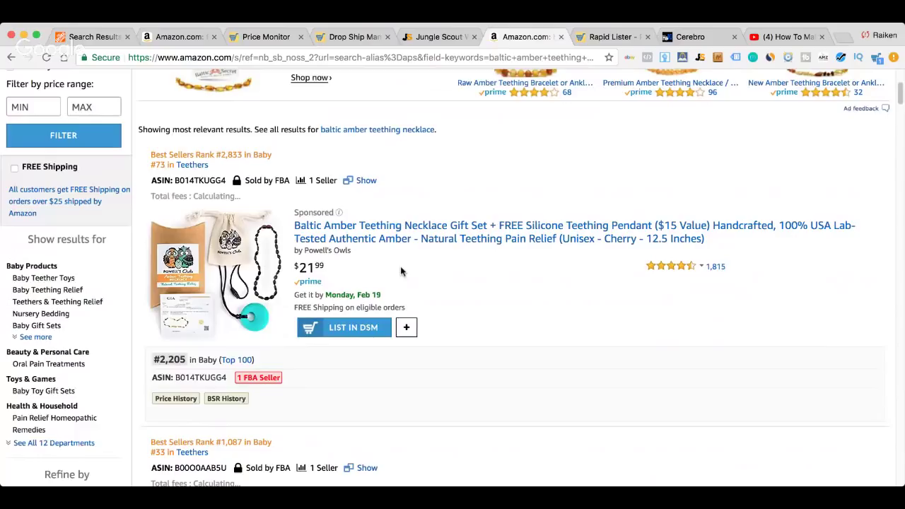
pyautogui.scroll(-3, 401, 271)
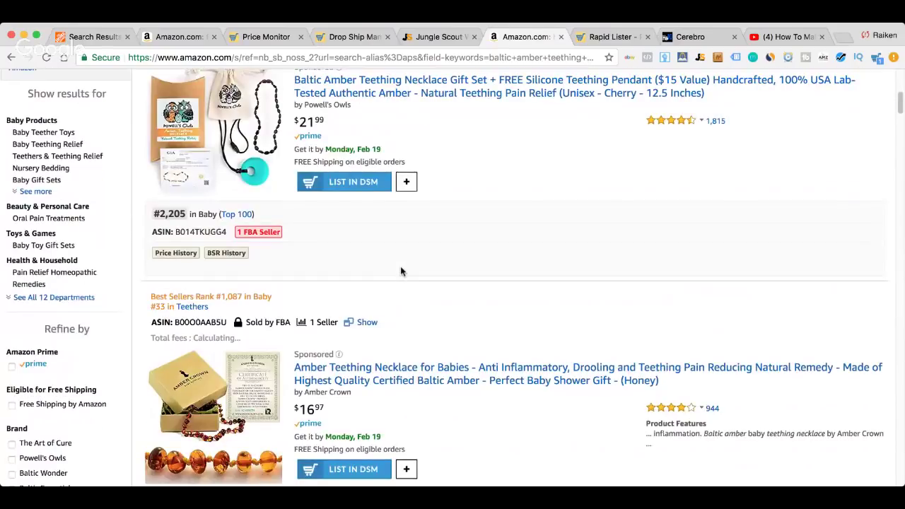
pyautogui.scroll(1, 400, 271)
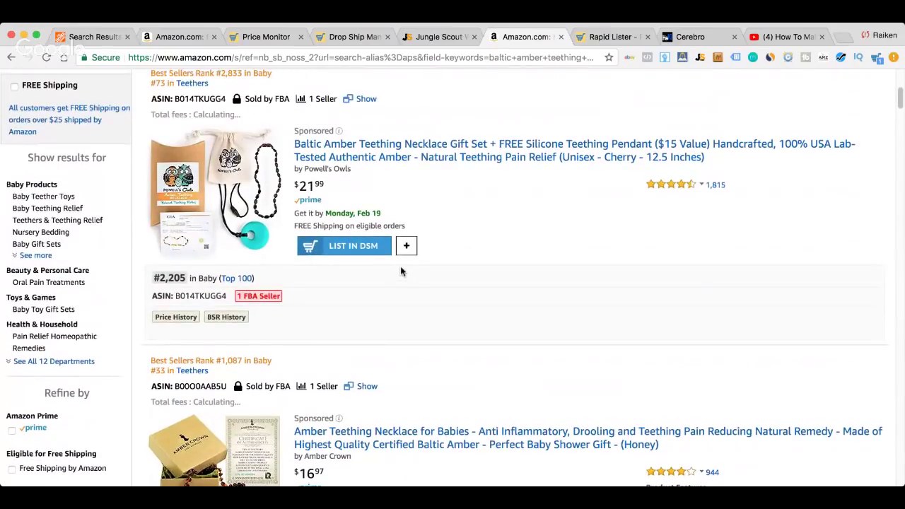
pyautogui.scroll(-2, 400, 271)
pyautogui.scroll(-9, 401, 271)
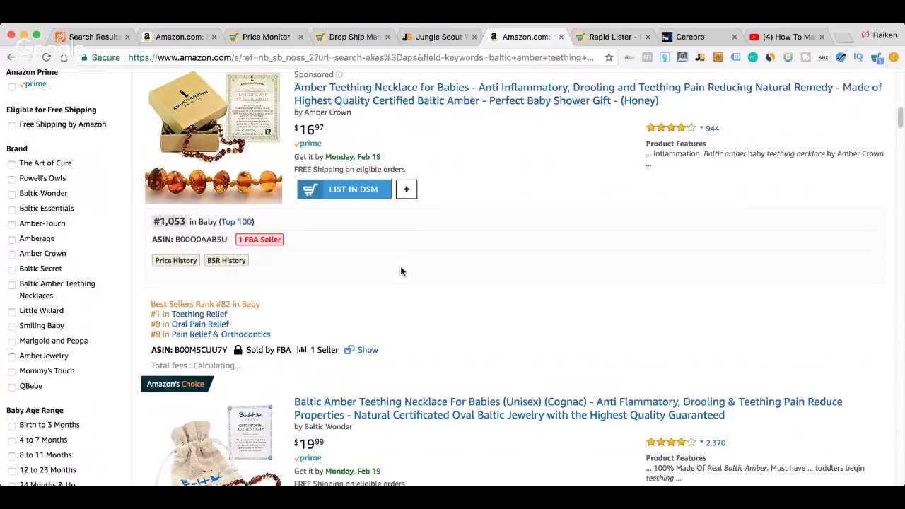
pyautogui.scroll(-8, 400, 269)
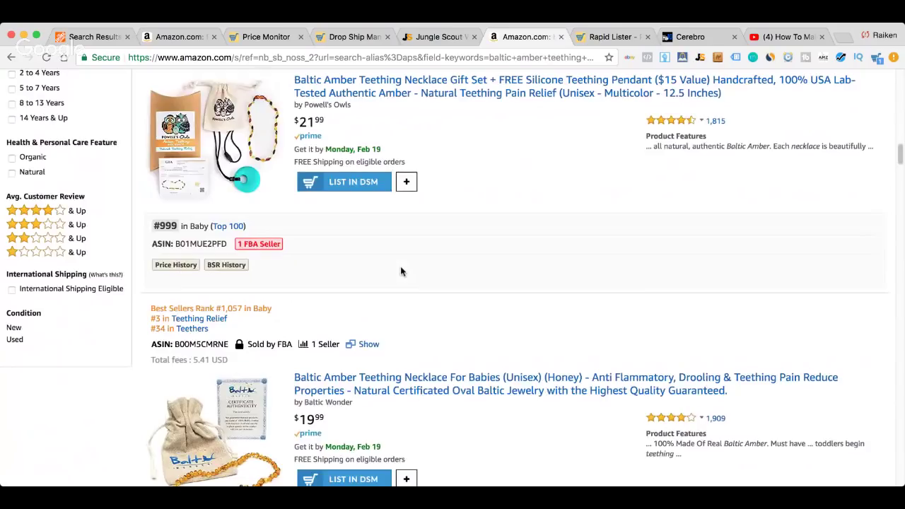
# - Review more Amazon results for the teething necklace phrase, then return to the previous Amazon page
pyautogui.scroll(-8, 400, 269)
pyautogui.scroll(-10, 401, 271)
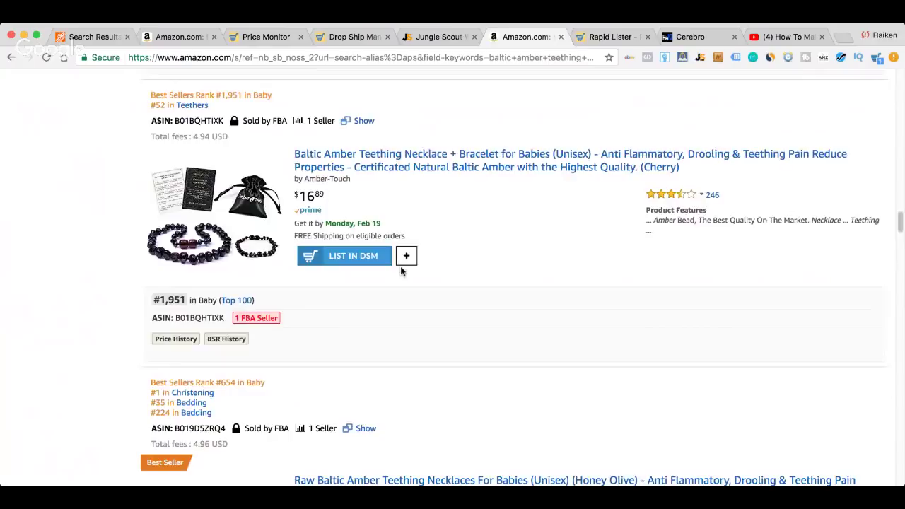
pyautogui.scroll(-10, 400, 271)
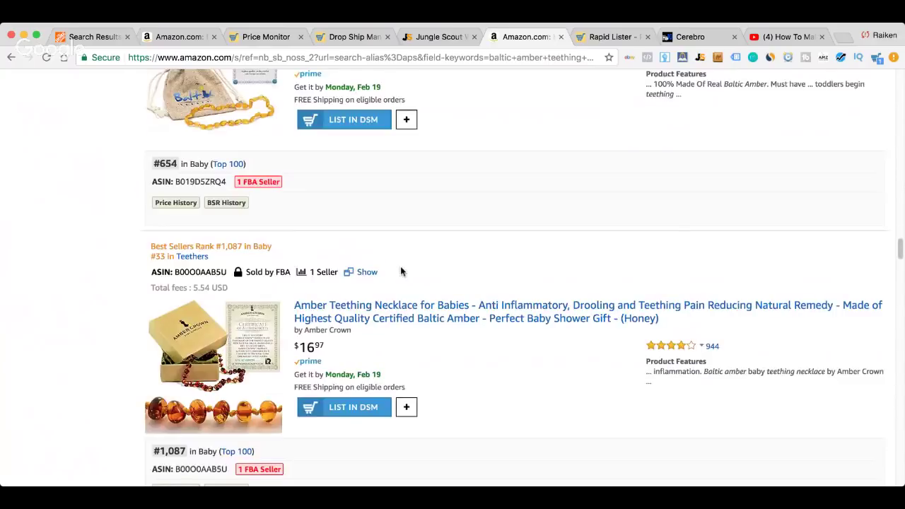
pyautogui.scroll(-10, 400, 271)
pyautogui.scroll(10, 401, 271)
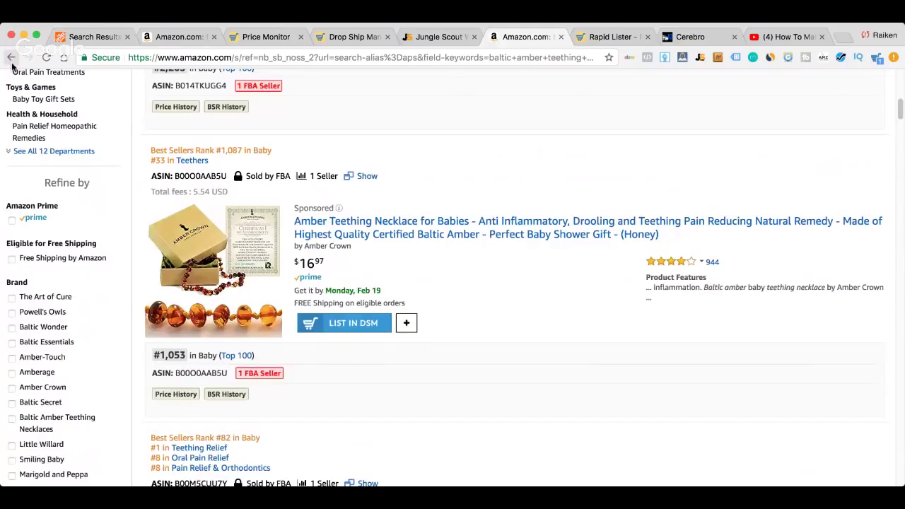
pyautogui.click(12, 61)
# - Switch to Cerebro and copy the keyword phrase "baltic amber teething necklace" from the results
pyautogui.click(687, 39)
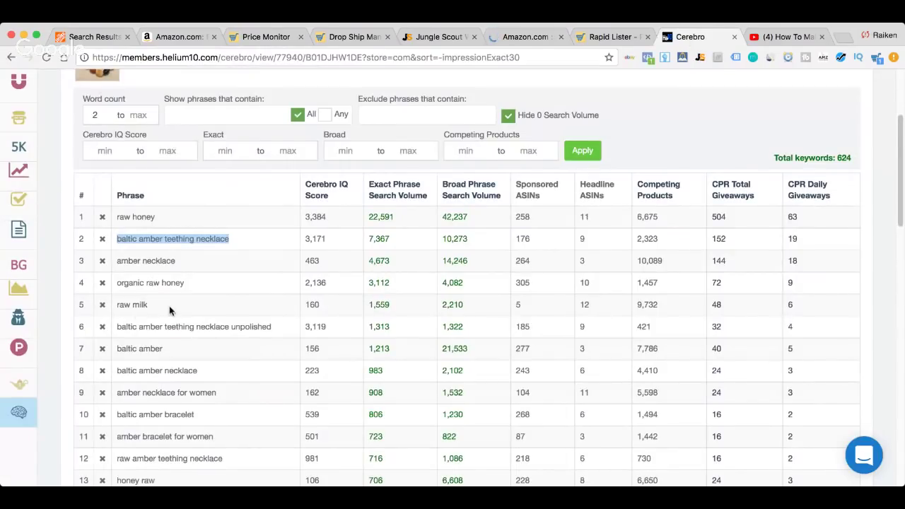
pyautogui.scroll(-2, 169, 309)
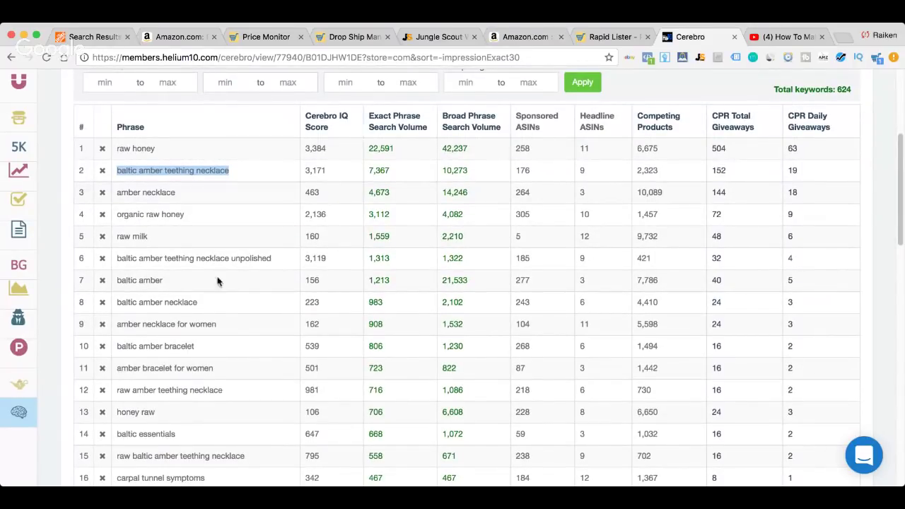
pyautogui.click(232, 174)
pyautogui.moveTo(232, 174); pyautogui.dragTo(116, 172)
# - Switch to the DSM Tool Rapid Lister and replace "18 Inch Baltic Essentials" in the listing title with the copied keyword phrase
pyautogui.click(606, 38)
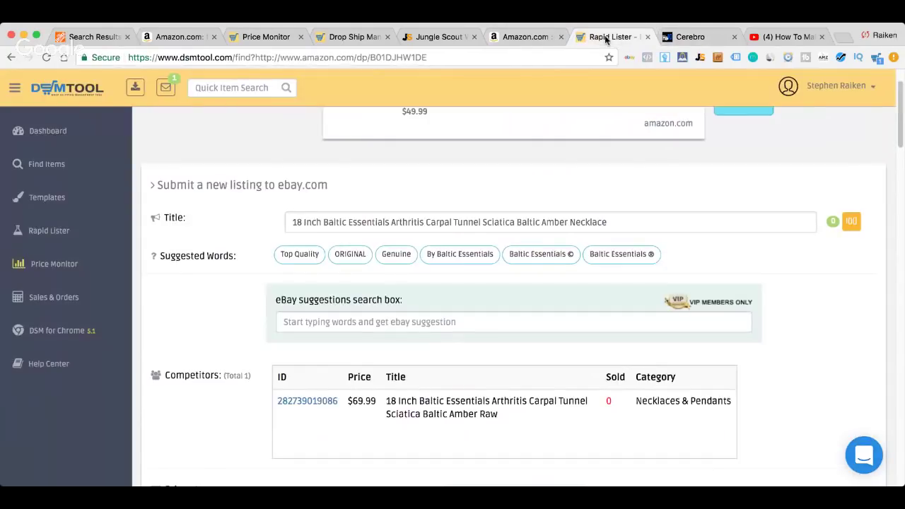
pyautogui.click(290, 223)
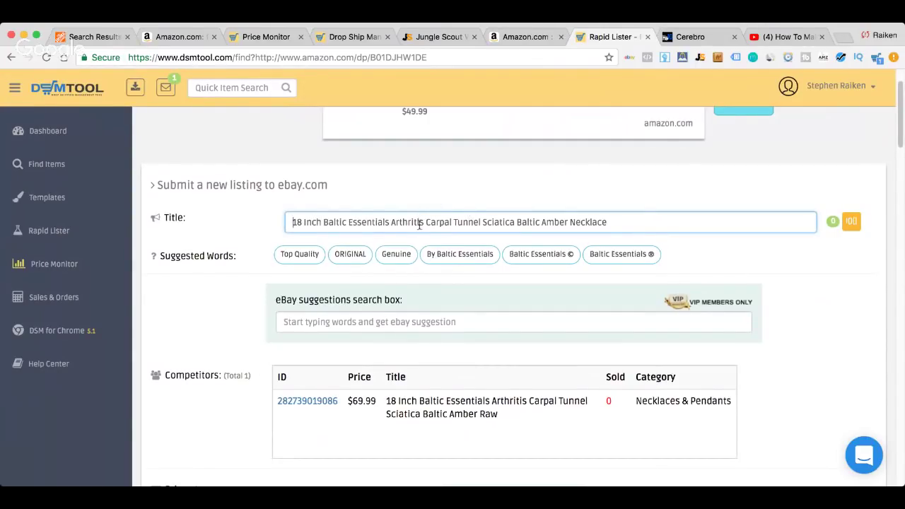
pyautogui.moveTo(389, 223); pyautogui.dragTo(284, 224)
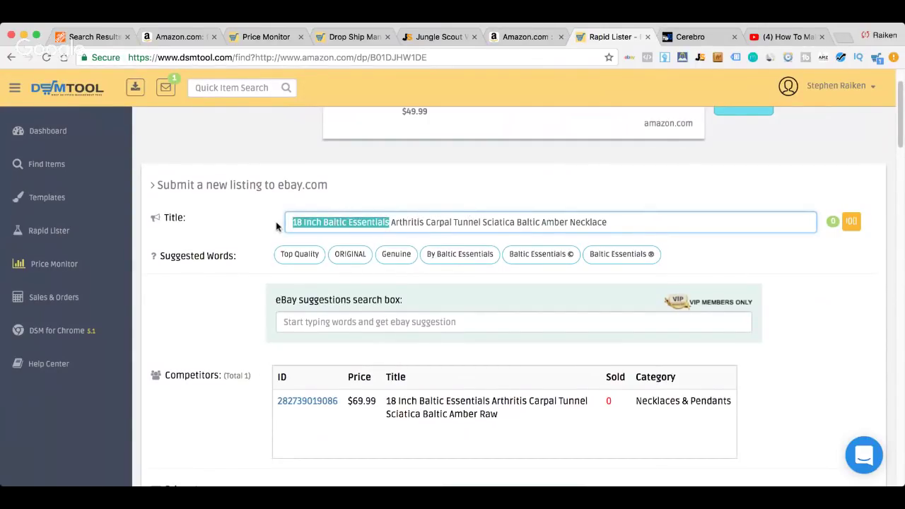
pyautogui.write('baltic amber teething nec')
# - Capitalize the first three words of the listing title as "Baltic Amber Teething"
pyautogui.click(296, 222)
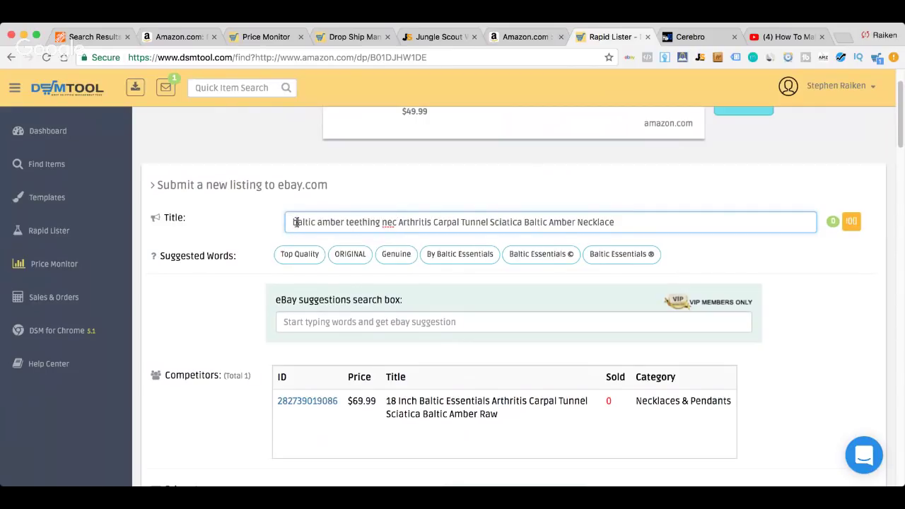
pyautogui.press('BackSpace')
pyautogui.write('B')
pyautogui.click(324, 223)
pyautogui.press('BackSpace')
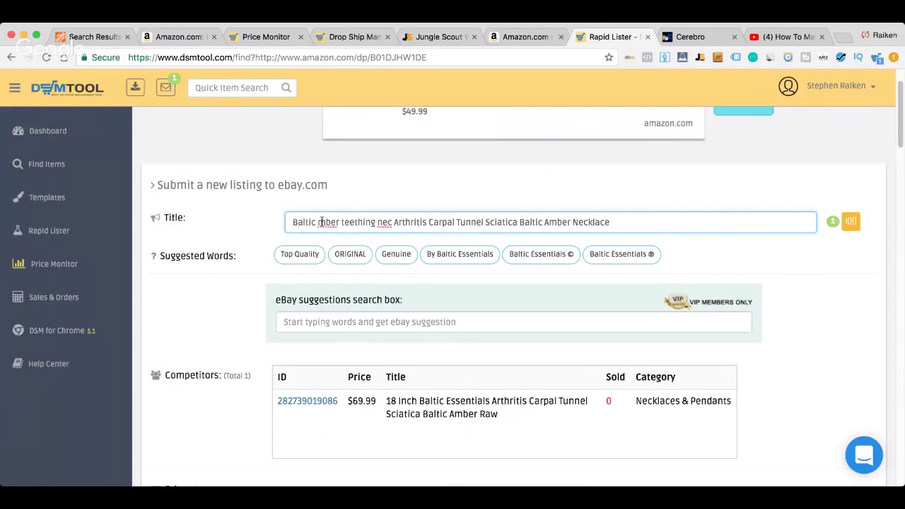
pyautogui.write('A')
pyautogui.click(346, 224)
pyautogui.press('BackSpace')
pyautogui.write('T')
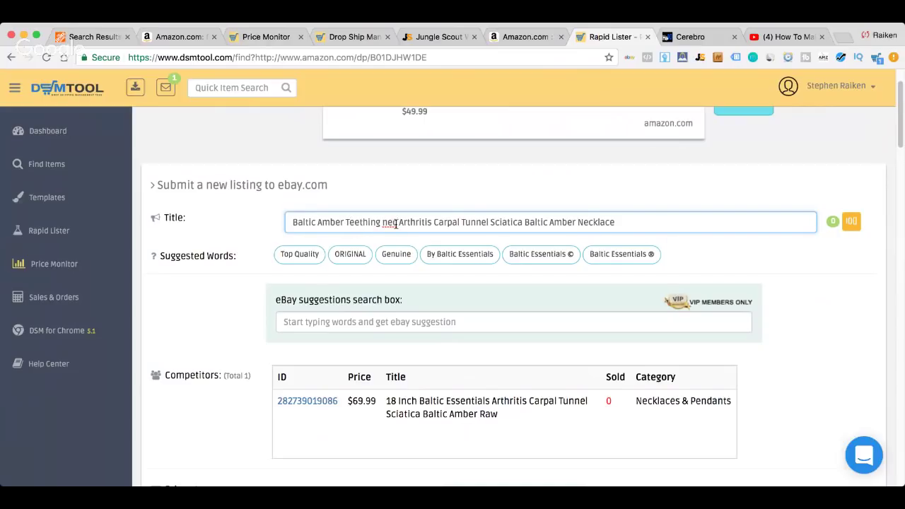
# - Delete "Necklace" from the end of the listing title and extend the cut-off "nec" to "neck"
pyautogui.doubleClick(579, 224)
pyautogui.press('BackSpace')
pyautogui.click(397, 223)
pyautogui.write('k')
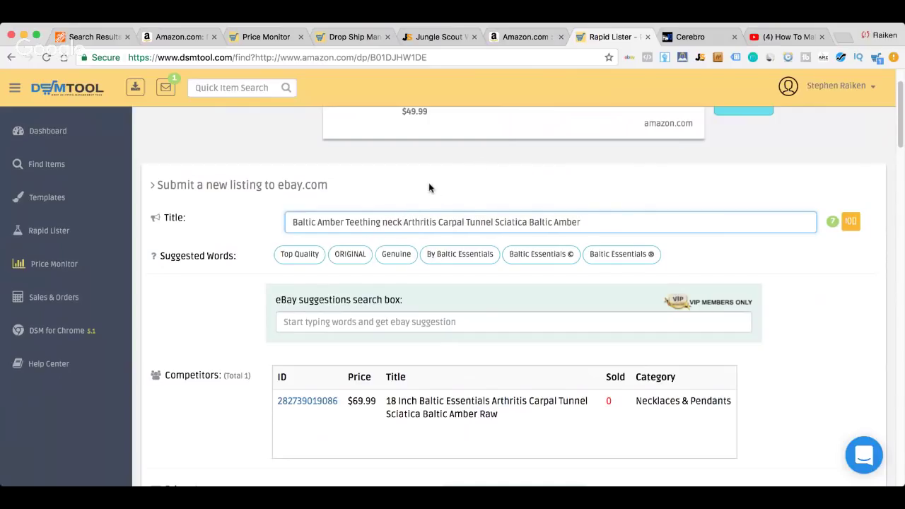
# - Switch to Cerebro and review the keyword phrases and their search volumes for the necklace
pyautogui.click(684, 37)
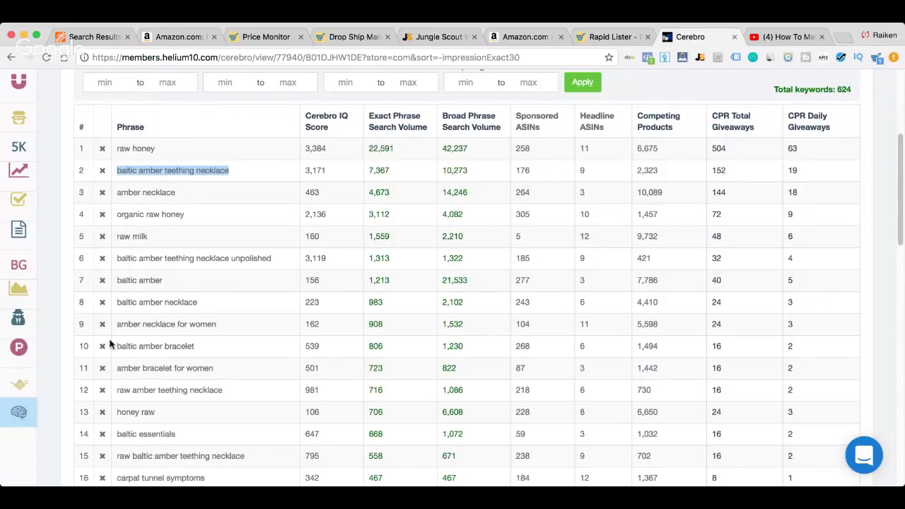
pyautogui.scroll(-5, 110, 343)
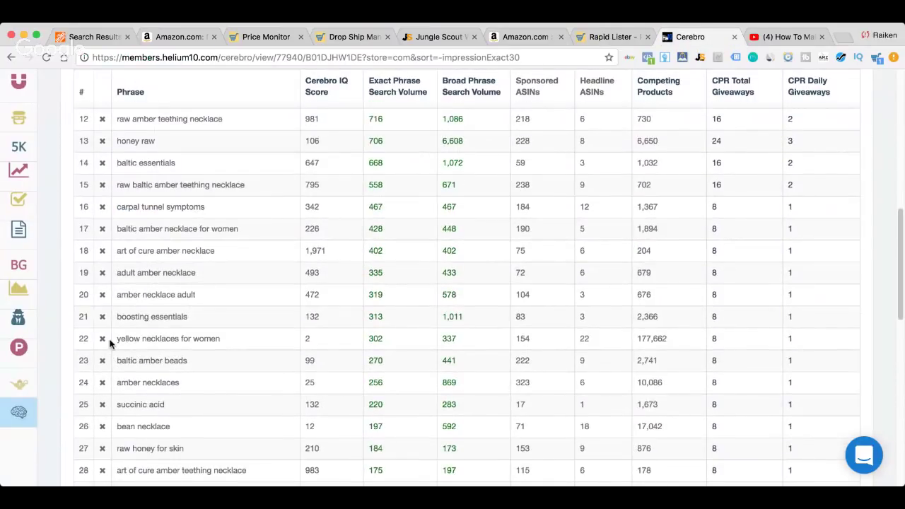
pyautogui.scroll(5, 109, 343)
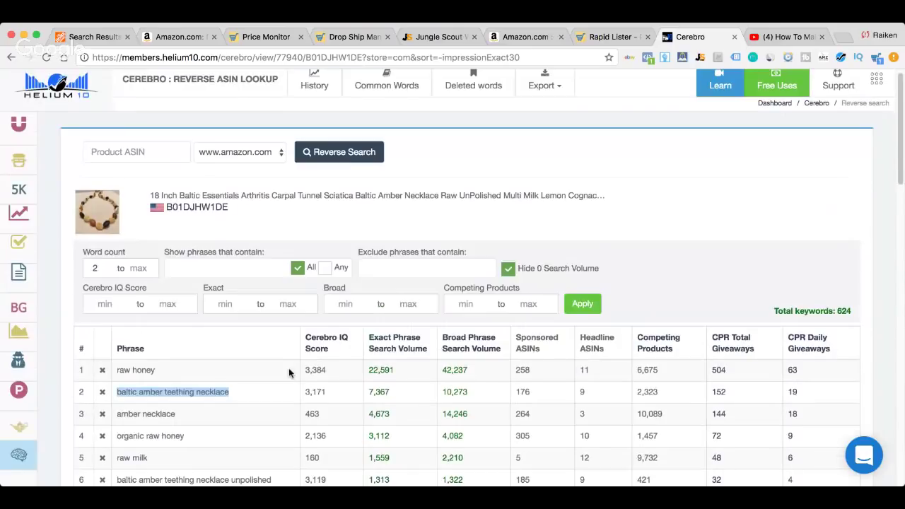
pyautogui.scroll(-2, 289, 373)
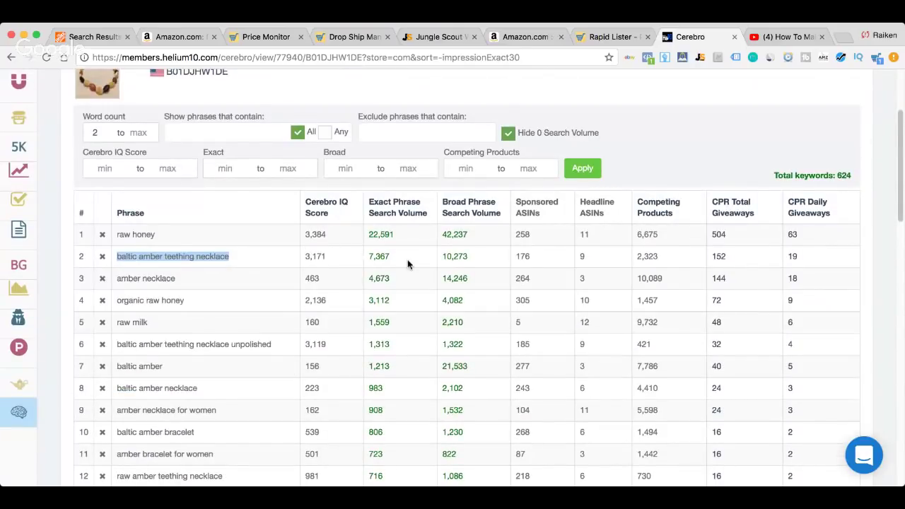
pyautogui.scroll(-1, 408, 264)
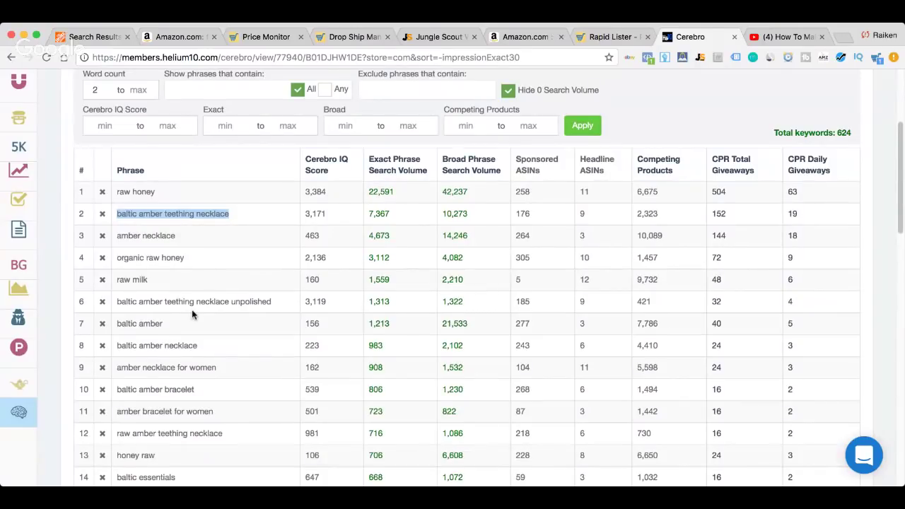
pyautogui.scroll(-3, 192, 314)
pyautogui.scroll(7, 192, 329)
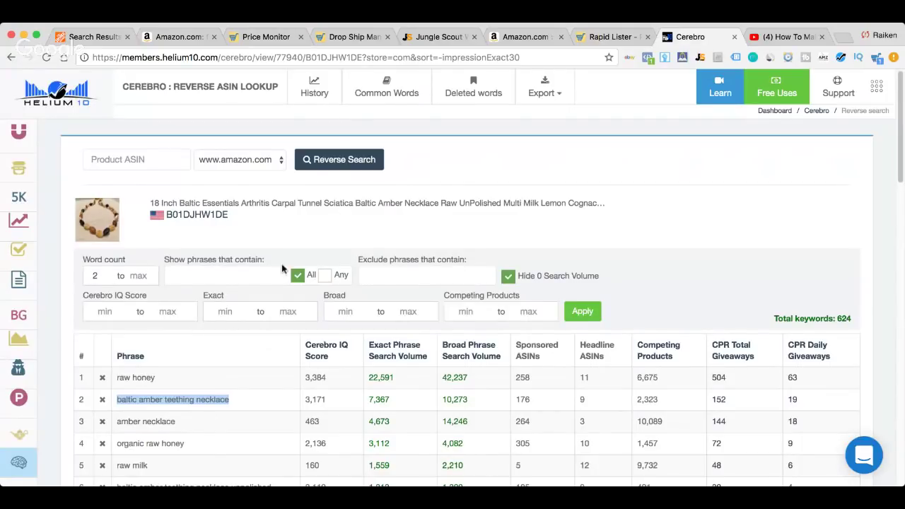
# - In the DSM Tool listing's web content, separate the paragraphs with blank lines and break the opening text after "Baltic Amber Necklace"
pyautogui.click(602, 36)
pyautogui.scroll(-3, 247, 308)
pyautogui.scroll(-3, 247, 308)
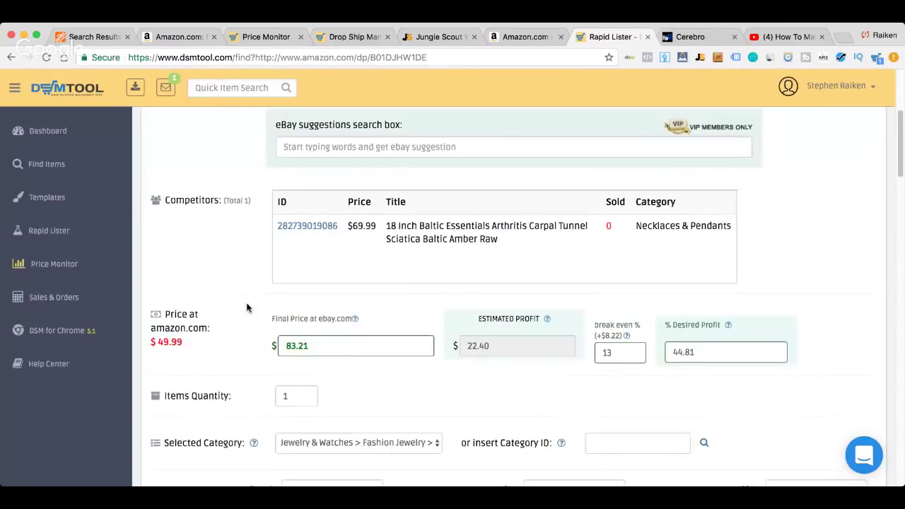
pyautogui.scroll(-12, 247, 308)
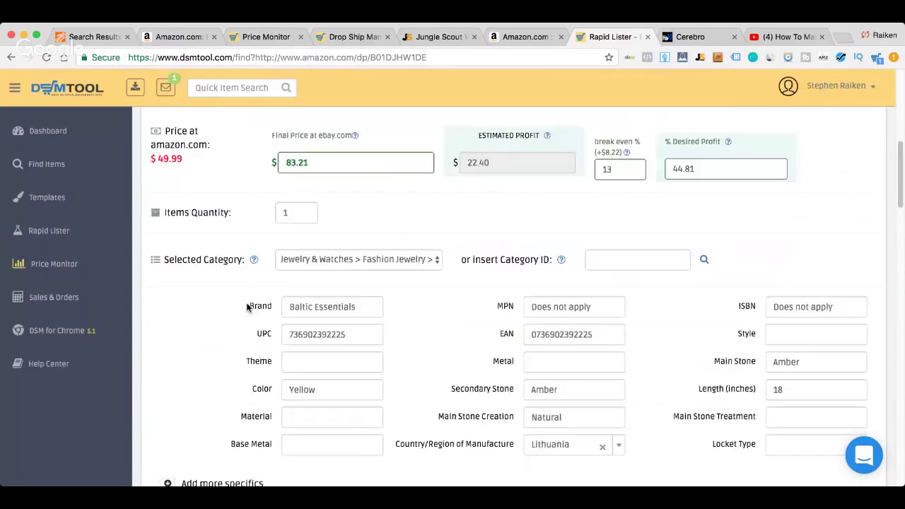
pyautogui.scroll(-10, 248, 308)
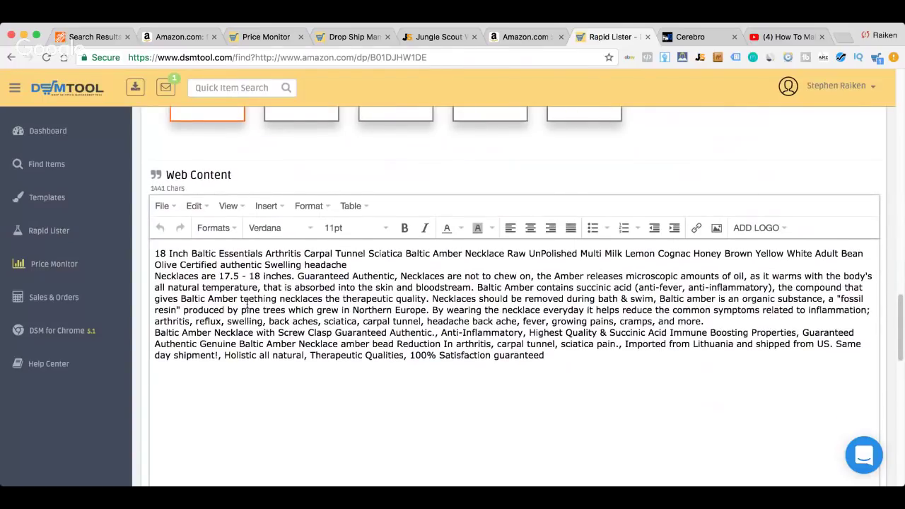
pyautogui.click(372, 281)
pyautogui.press('Return')
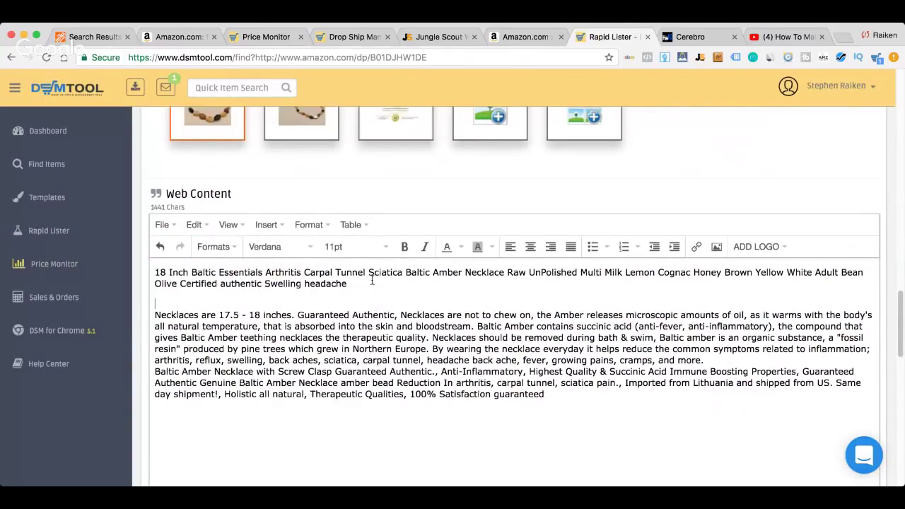
pyautogui.click(706, 361)
pyautogui.press('Return')
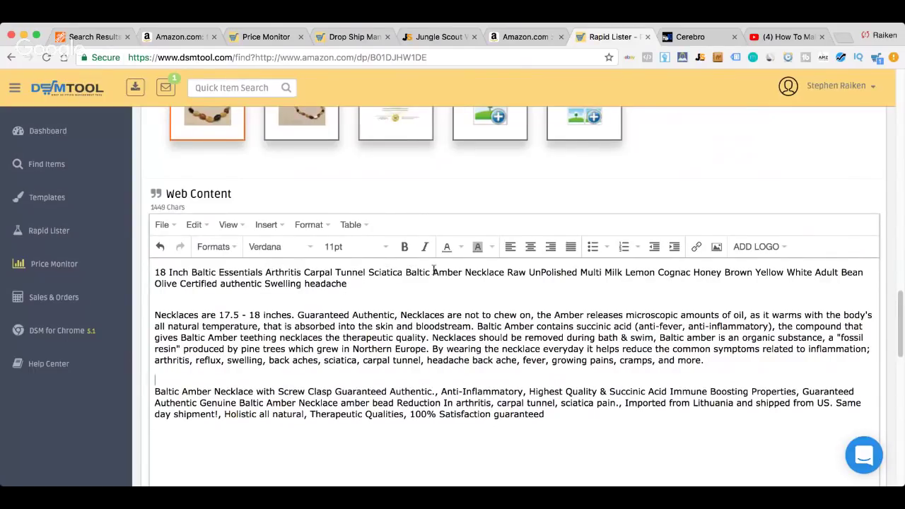
pyautogui.click(505, 272)
pyautogui.press('Return')
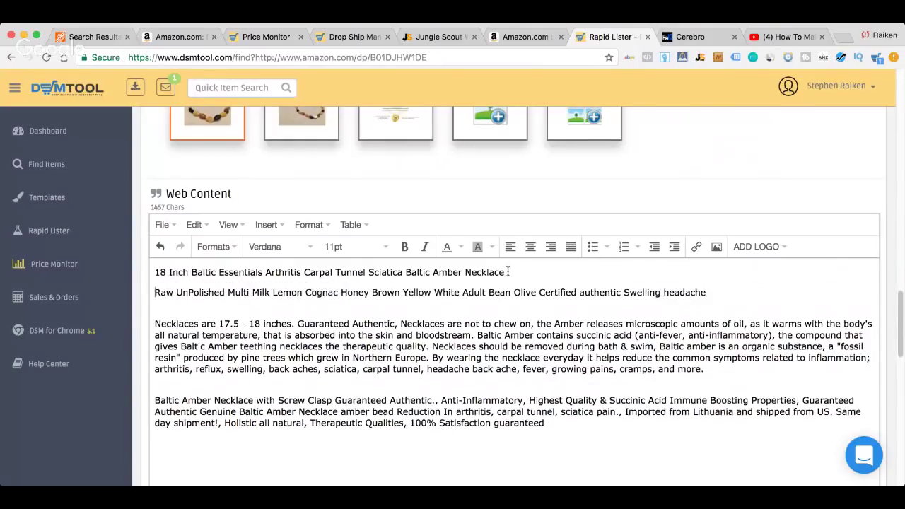
# - Format the description's opening line ending in "Baltic Amber Necklace" as bold 18pt text
pyautogui.moveTo(522, 275); pyautogui.dragTo(154, 273)
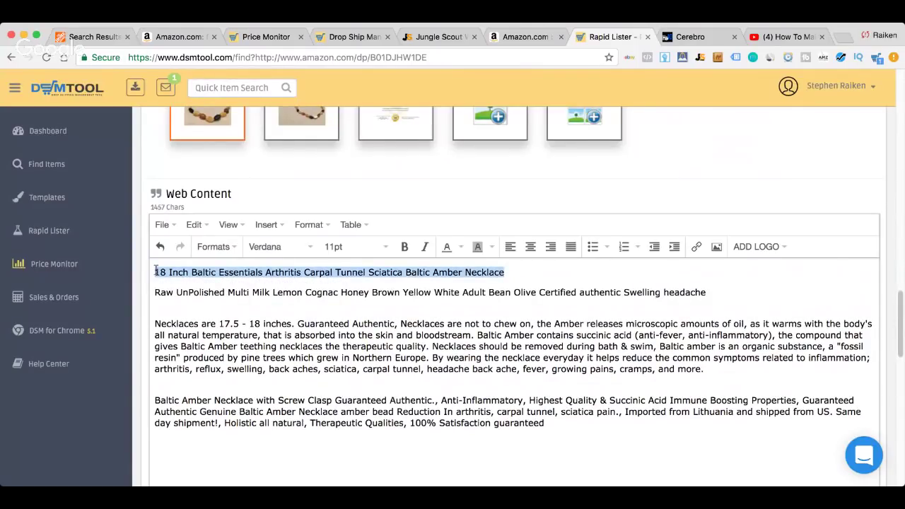
pyautogui.click(398, 248)
pyautogui.click(386, 247)
pyautogui.click(353, 341)
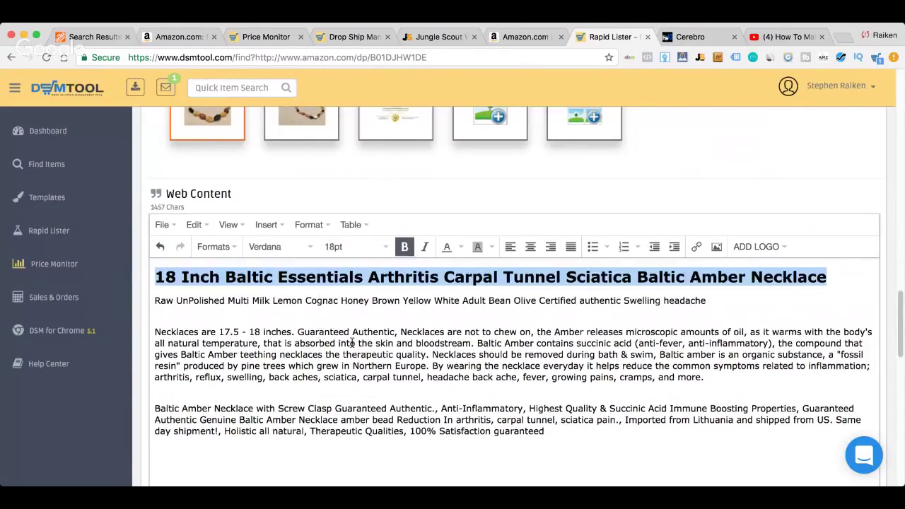
pyautogui.click(472, 343)
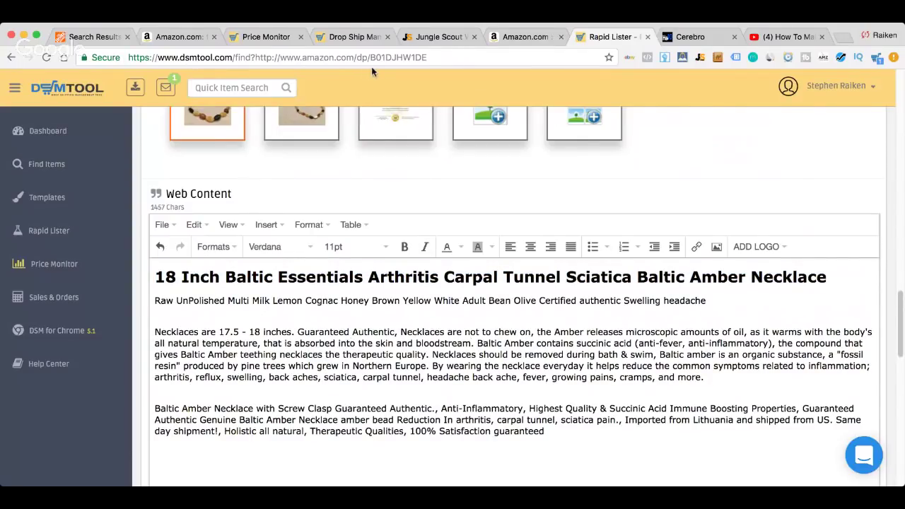
# - Submit the necklace listing for publishing and close the unrelated signup page that opens
pyautogui.scroll(-5, 454, 264)
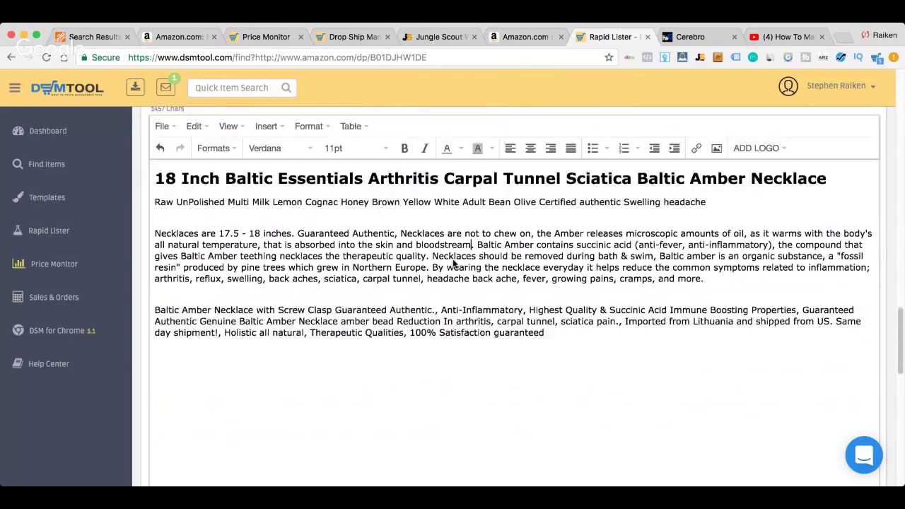
pyautogui.scroll(-5, 453, 264)
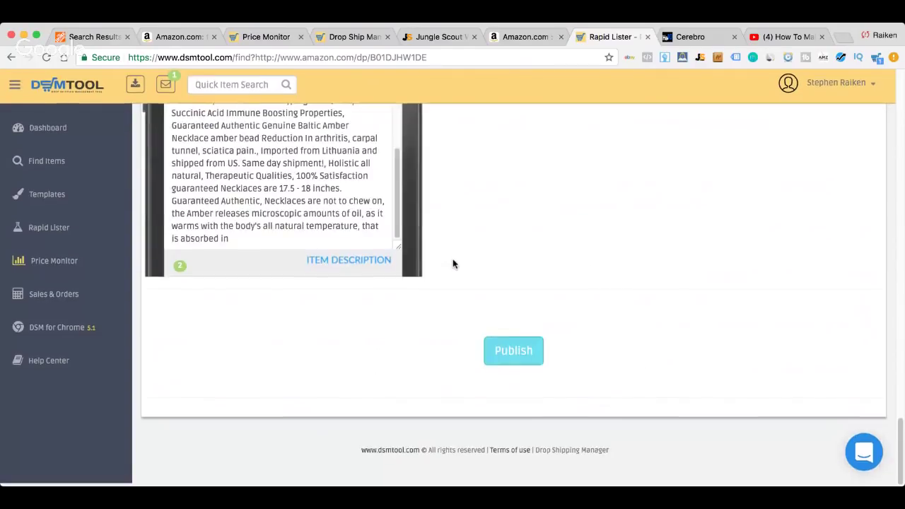
pyautogui.click(517, 360)
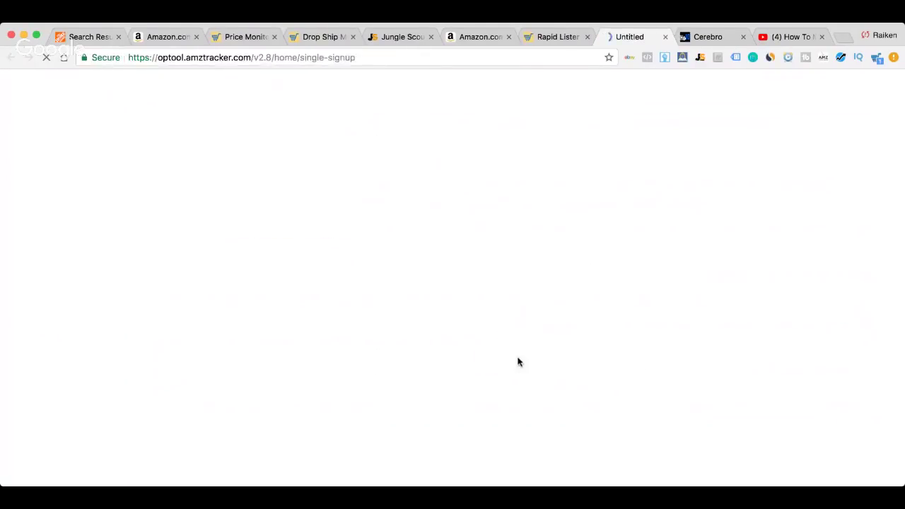
pyautogui.click(666, 37)
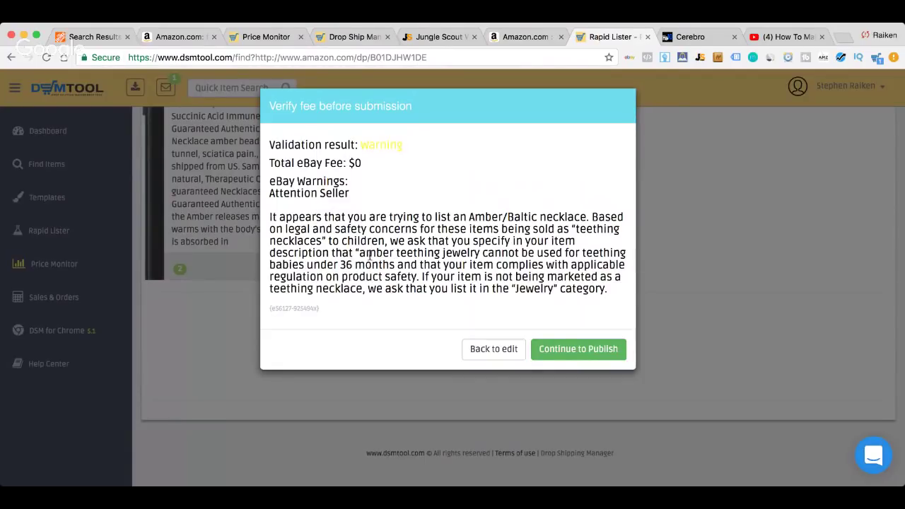
# - Copy the amber teething jewelry safety statement from the eBay warning and insert it above the "Necklaces are 17.5 - 18 inches" paragraph
pyautogui.moveTo(362, 253); pyautogui.dragTo(514, 274)
pyautogui.moveTo(417, 285)
pyautogui.mouseDown()
pyautogui.moveTo(443, 263)
pyautogui.moveTo(443, 272)
pyautogui.moveTo(421, 278)
pyautogui.mouseUp()
pyautogui.press('super+c')
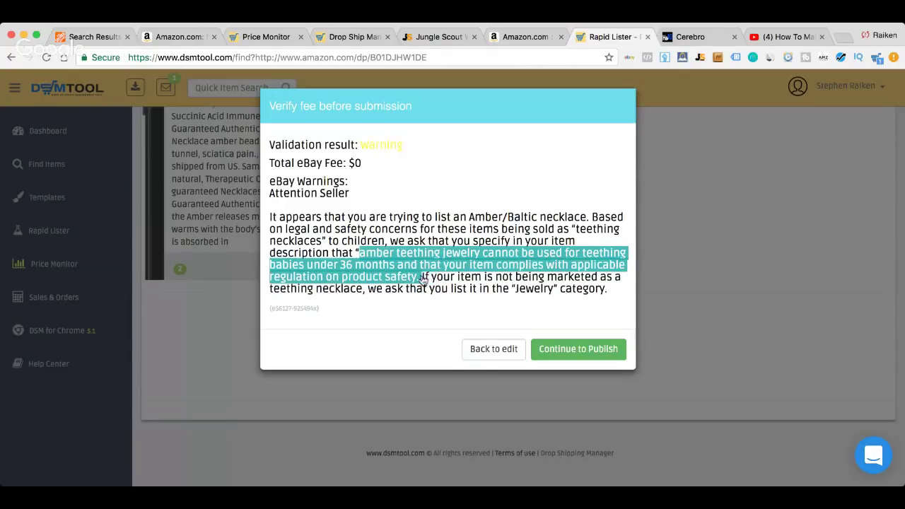
pyautogui.click(486, 348)
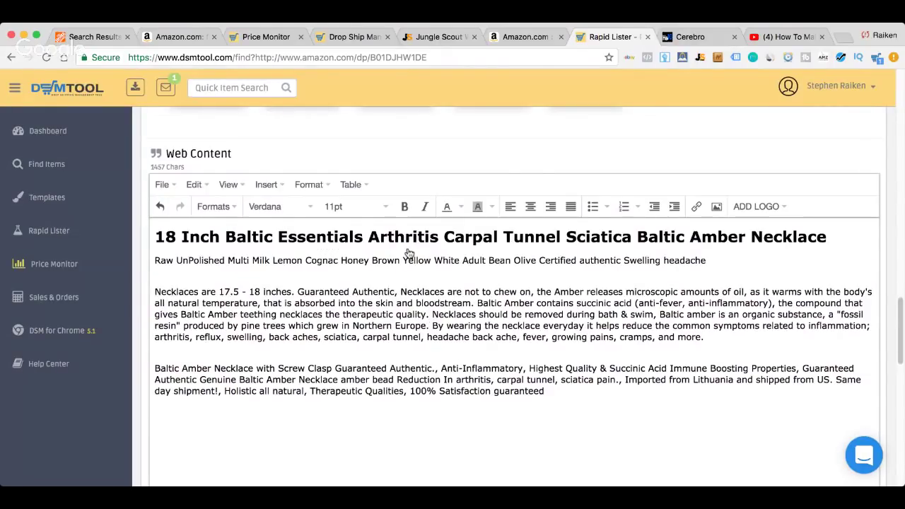
pyautogui.press('super+v')
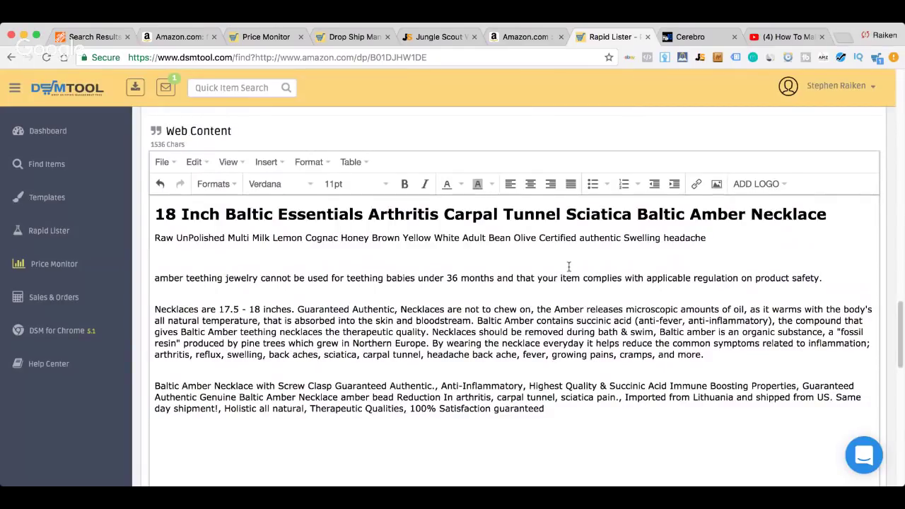
# - Capitalize the first word of the inserted safety statement as "Amber"
pyautogui.click(153, 278)
pyautogui.press('Delete')
pyautogui.write('A')
pyautogui.scroll(-15, 313, 299)
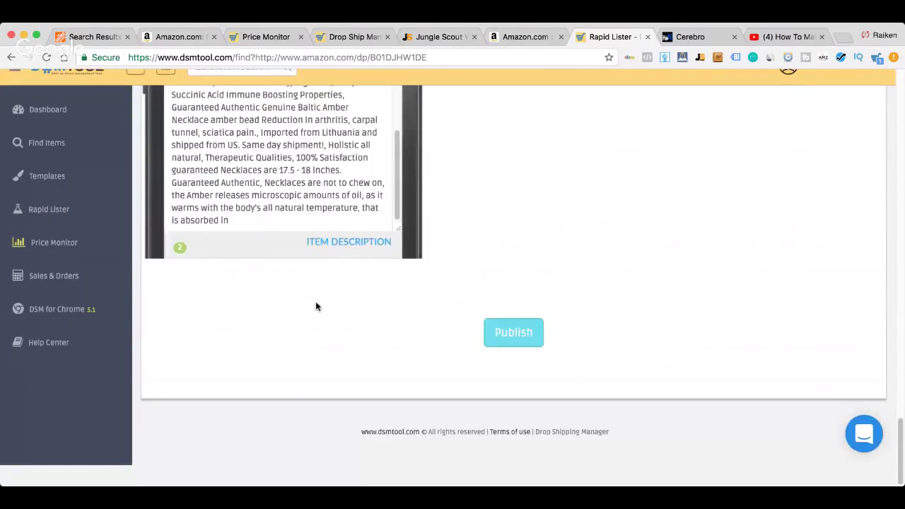
# - Try to publish the revised necklace listing past the eBay teething-jewelry warning, closing the unrelated signup page, and return to editing
pyautogui.click(515, 362)
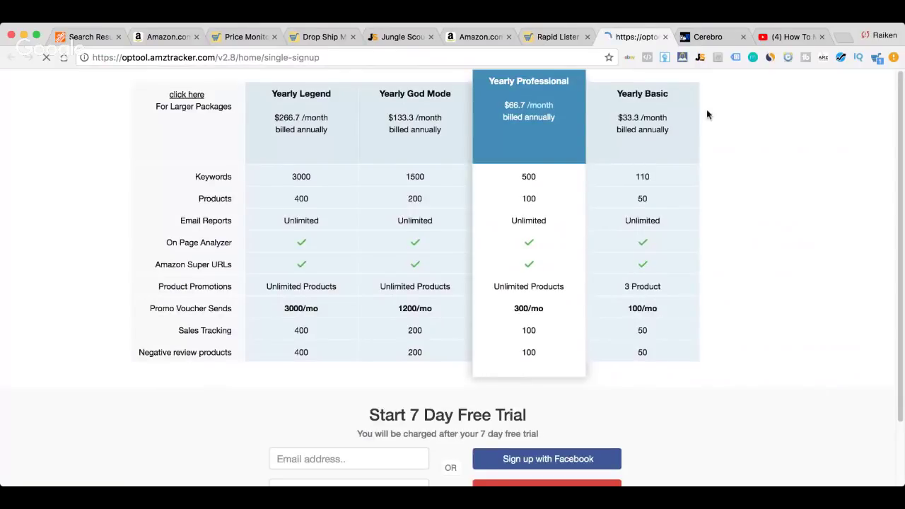
pyautogui.click(666, 36)
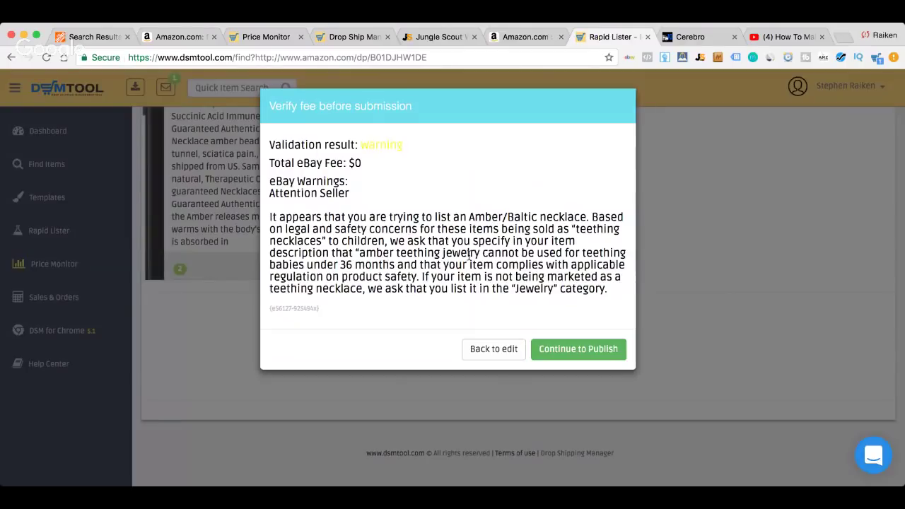
pyautogui.click(564, 349)
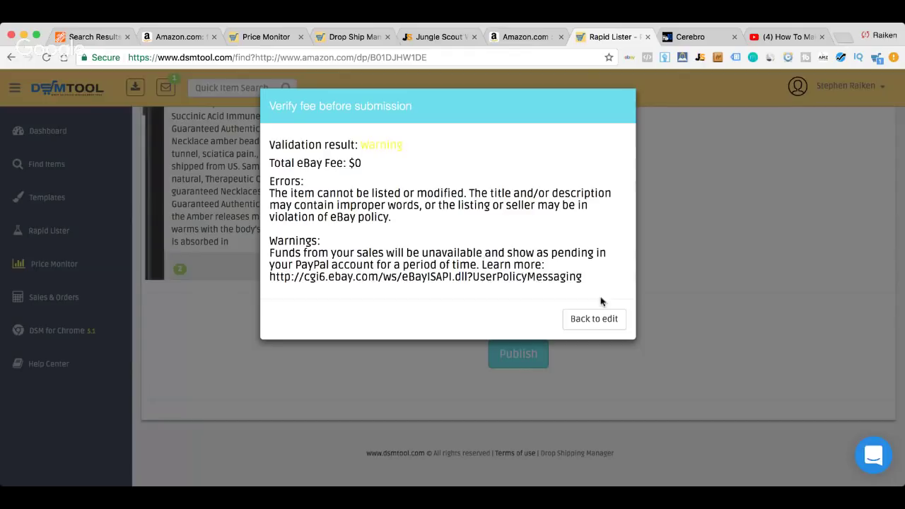
pyautogui.click(596, 322)
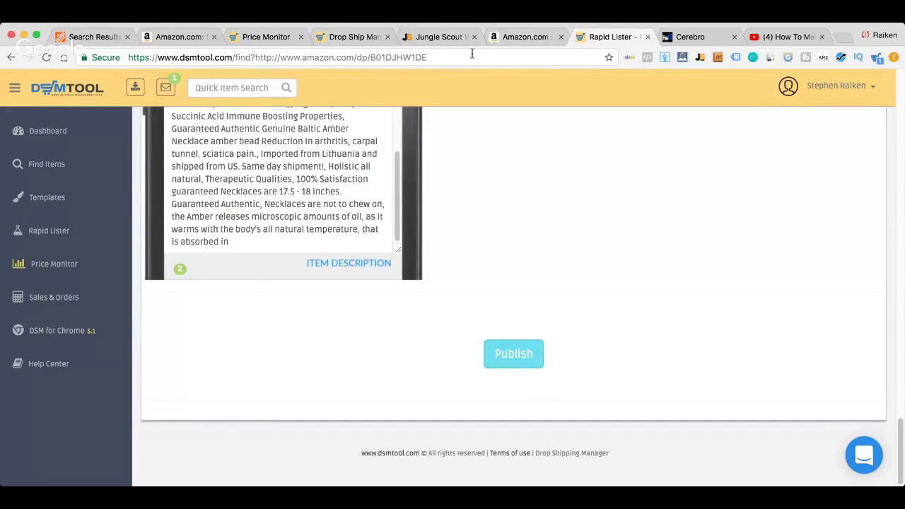
# - Open ebay.com in a new tab and check the account's active selling listings
pyautogui.click(844, 39)
pyautogui.write('ebay.com')
pyautogui.press('Return')
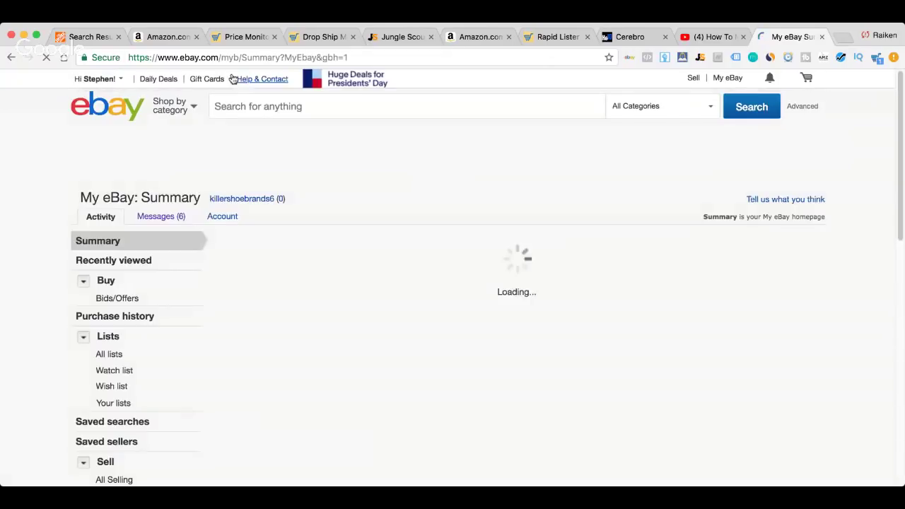
pyautogui.scroll(-3, 82, 349)
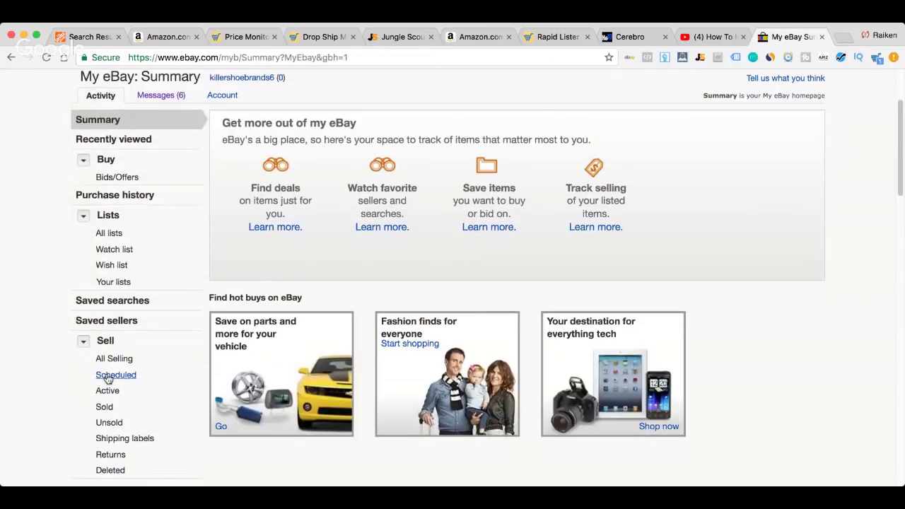
pyautogui.click(106, 391)
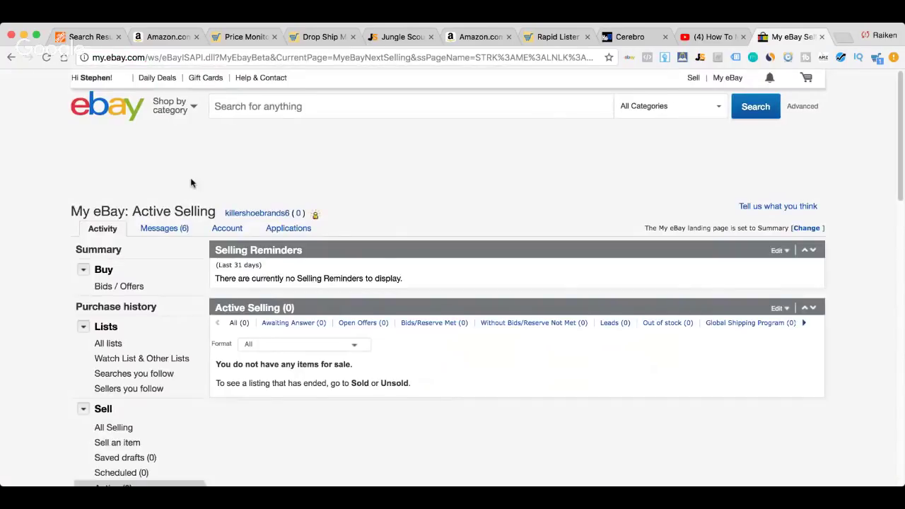
pyautogui.scroll(-4, 191, 183)
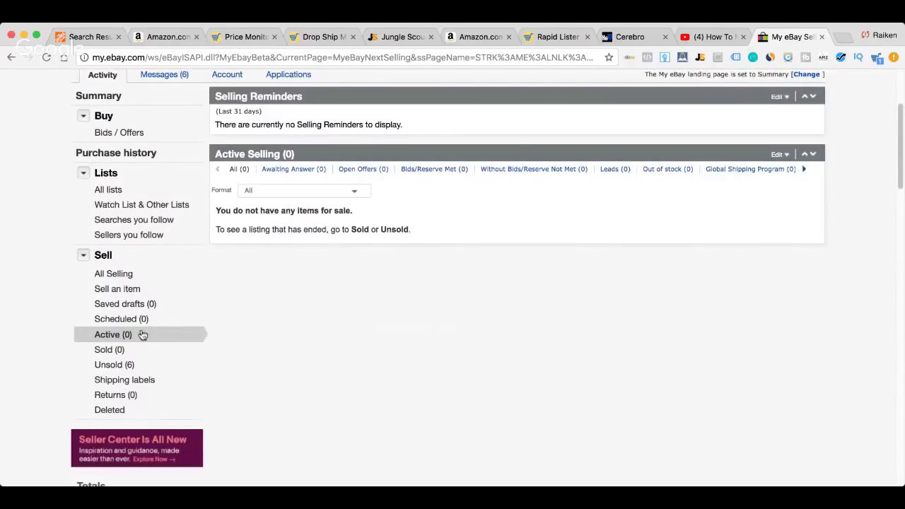
pyautogui.click(142, 335)
pyautogui.scroll(-3, 124, 354)
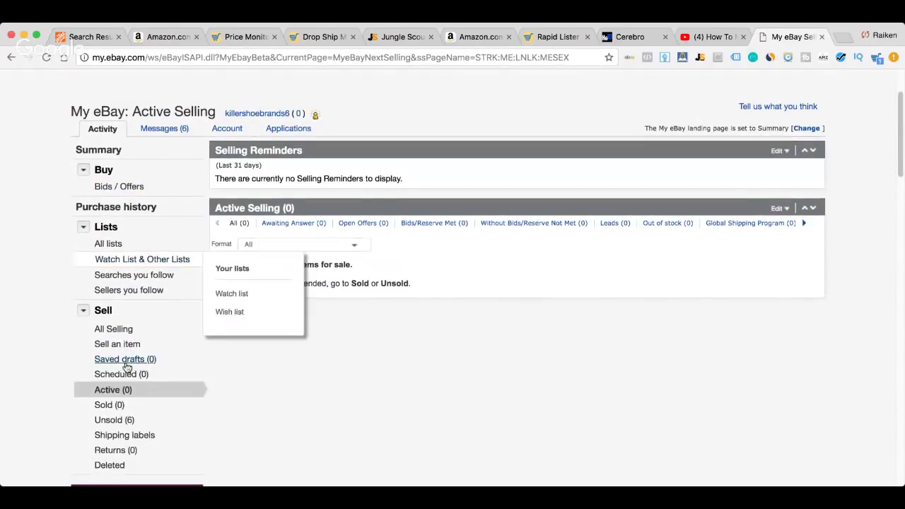
# - Review the eBay selling overview through its activity and promotions, then close eBay and return to the necklace description in Rapid Lister
pyautogui.click(119, 329)
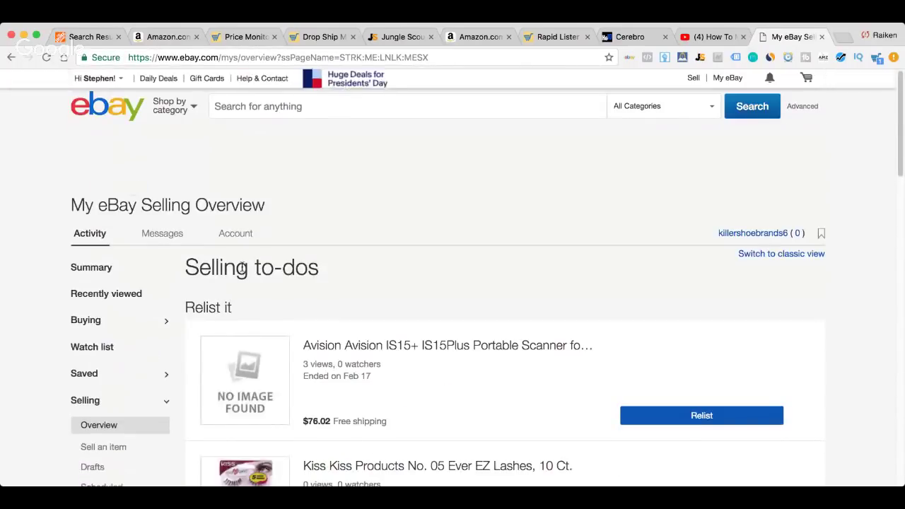
pyautogui.scroll(-3, 242, 267)
pyautogui.scroll(-7, 242, 267)
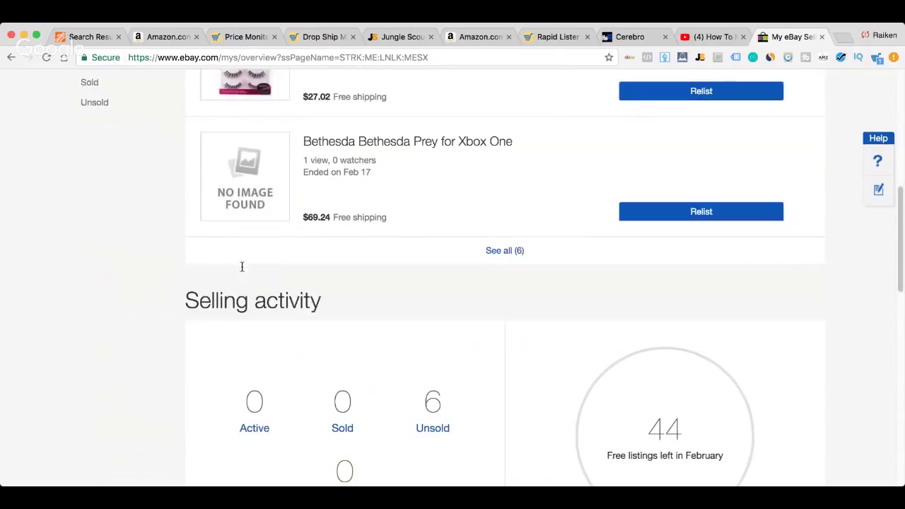
pyautogui.scroll(-8, 241, 267)
pyautogui.scroll(-3, 362, 298)
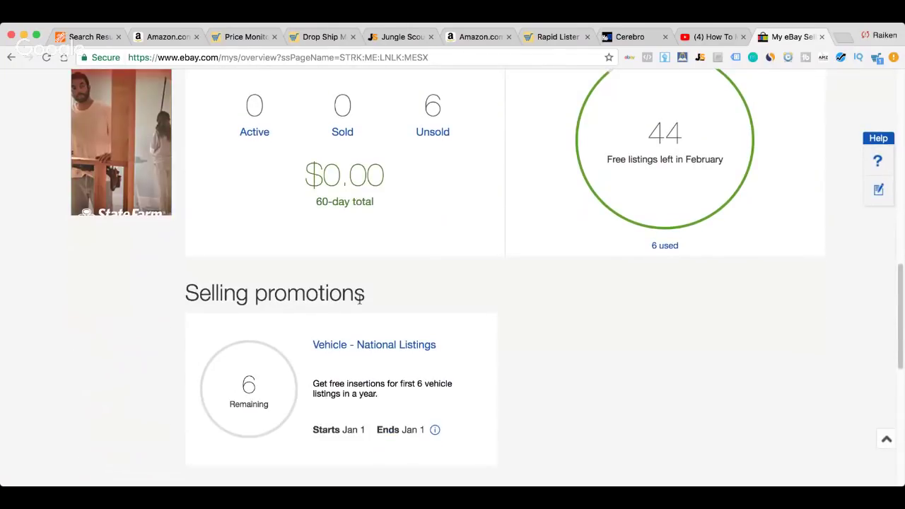
pyautogui.scroll(-2, 359, 299)
pyautogui.scroll(5, 360, 299)
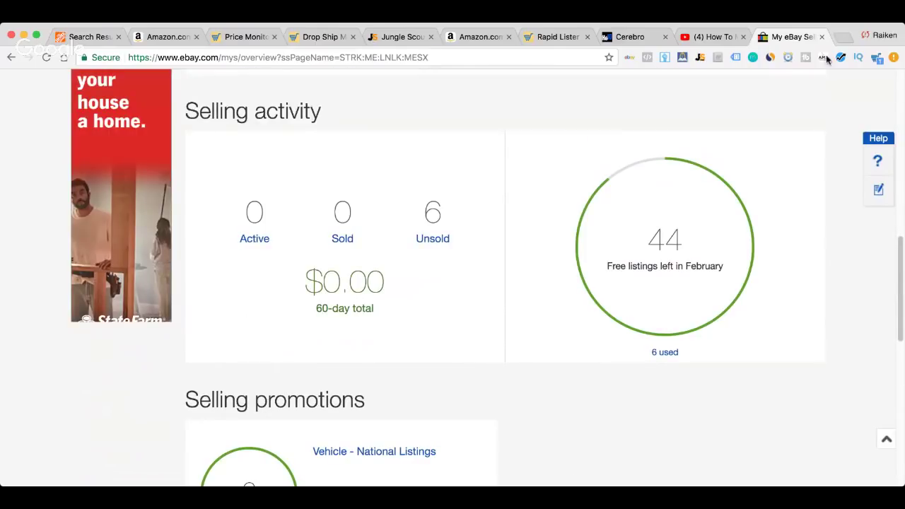
pyautogui.click(822, 37)
pyautogui.click(604, 37)
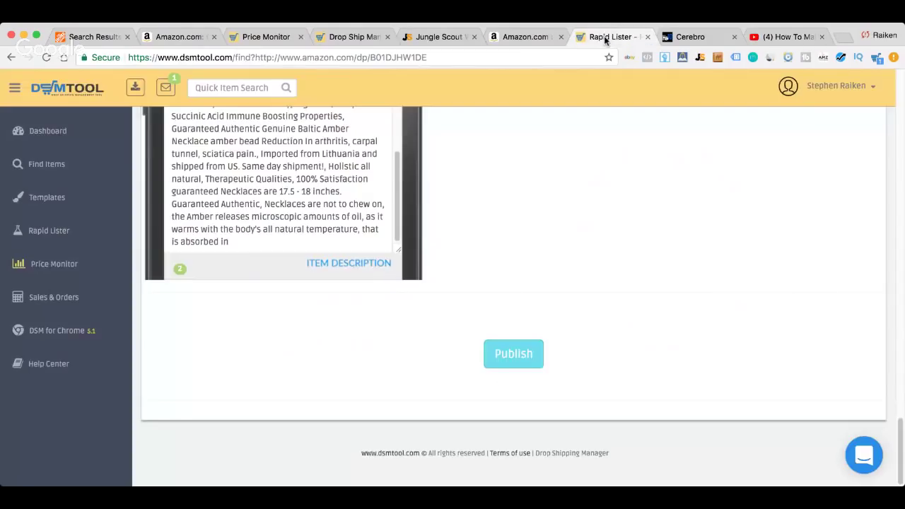
pyautogui.scroll(10, 529, 227)
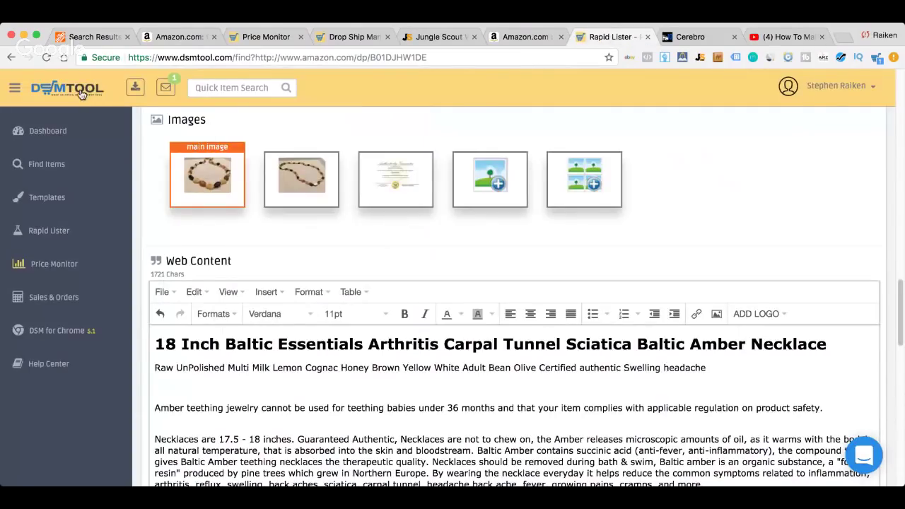
# - Switch to the YouTube live stream and read the viewers' chat questions about tool pricing, keyword research and copyright
pyautogui.click(785, 37)
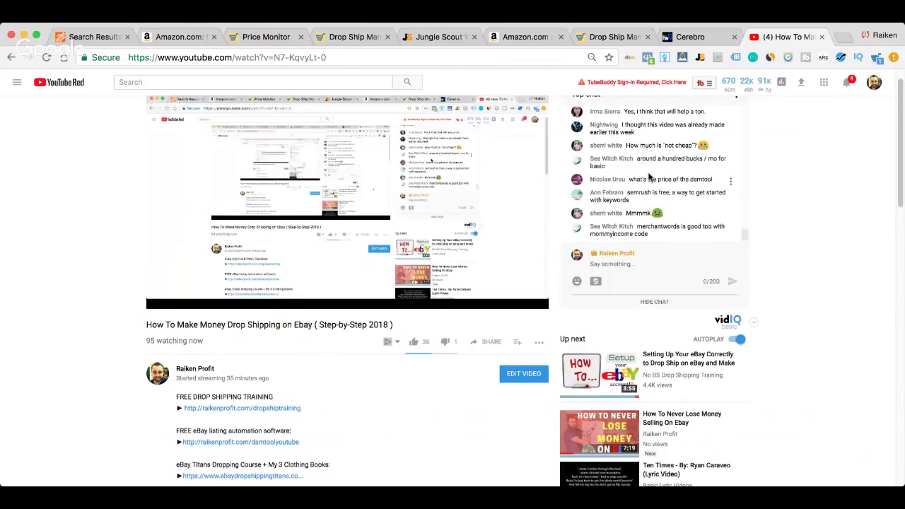
pyautogui.scroll(1, 649, 177)
pyautogui.moveTo(626, 170); pyautogui.dragTo(703, 170)
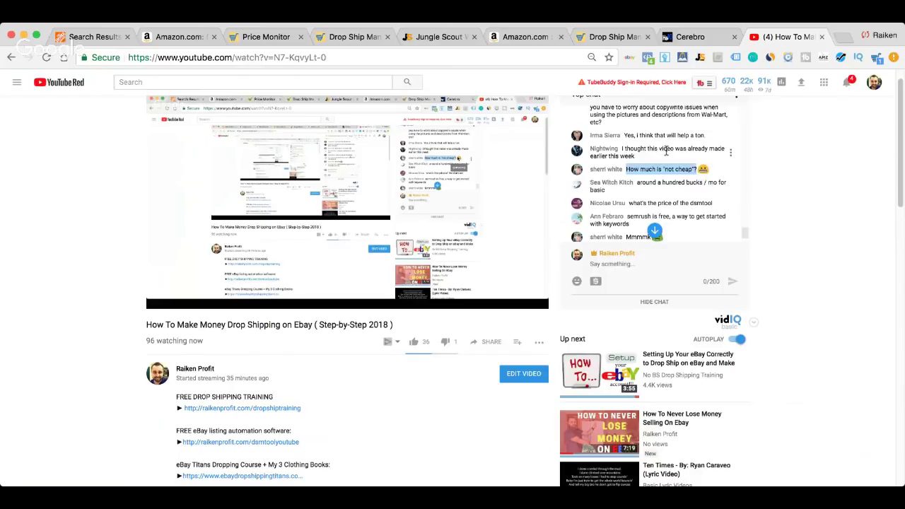
pyautogui.click(666, 150)
pyautogui.scroll(1, 666, 150)
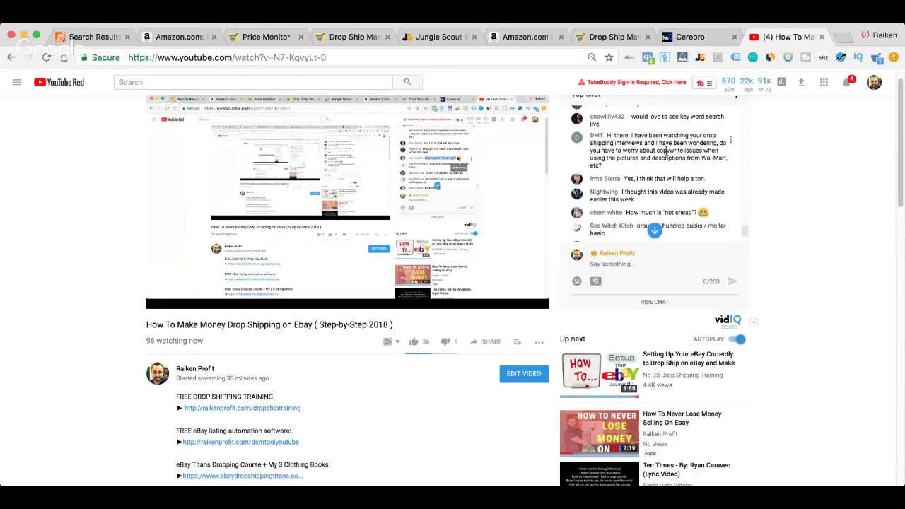
pyautogui.scroll(1, 665, 150)
pyautogui.scroll(1, 666, 150)
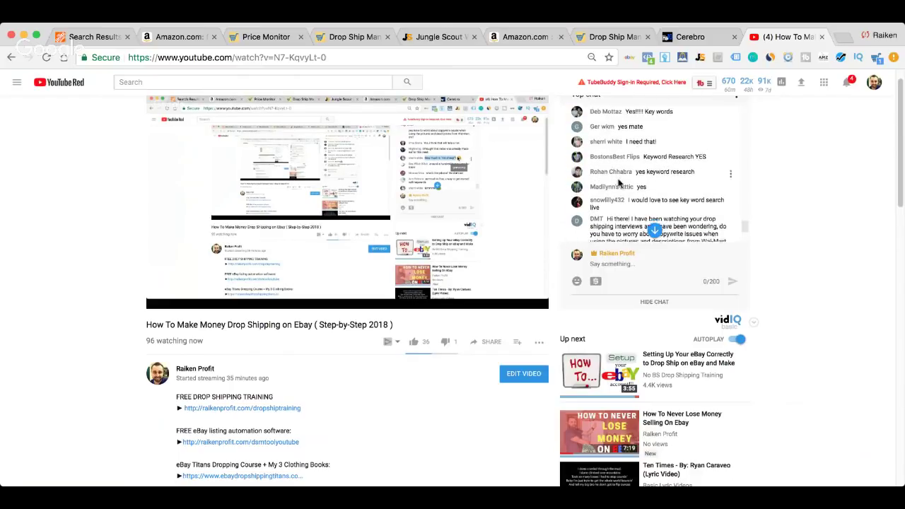
pyautogui.scroll(-1, 621, 179)
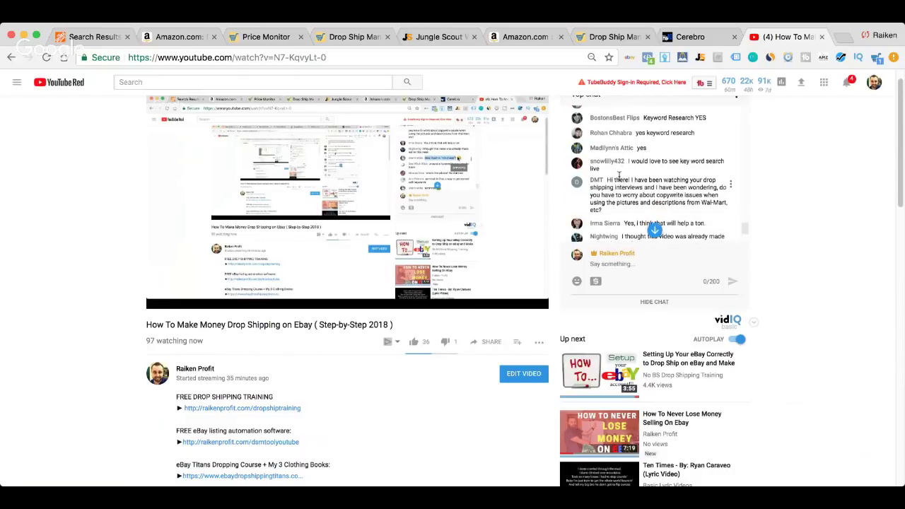
pyautogui.scroll(1, 629, 168)
pyautogui.scroll(3, 632, 168)
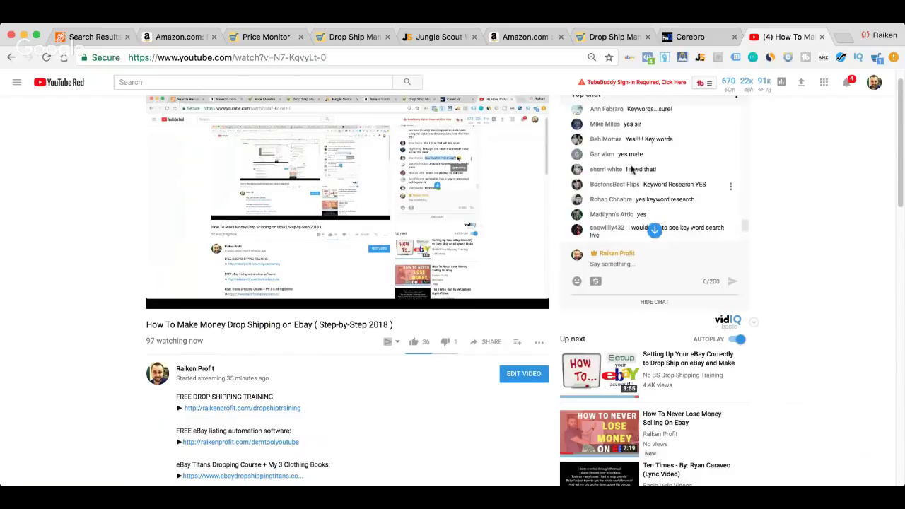
pyautogui.scroll(3, 631, 169)
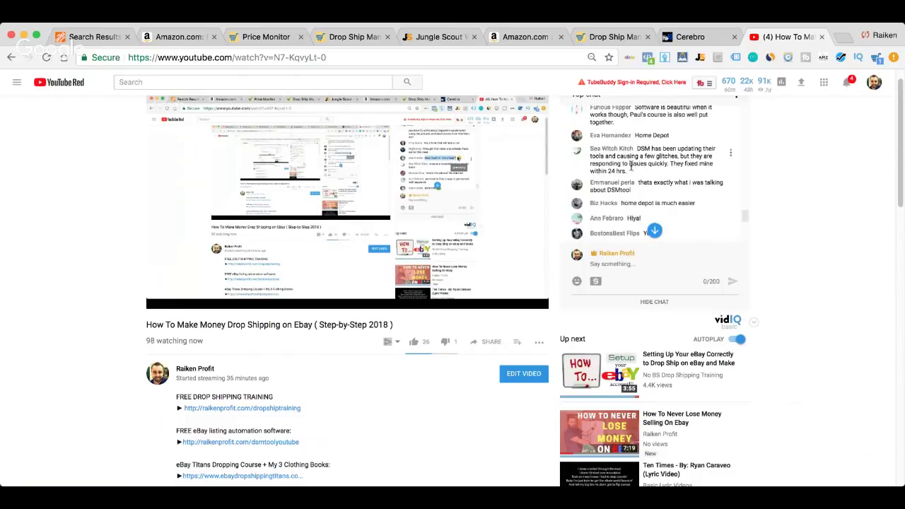
pyautogui.scroll(-3, 641, 154)
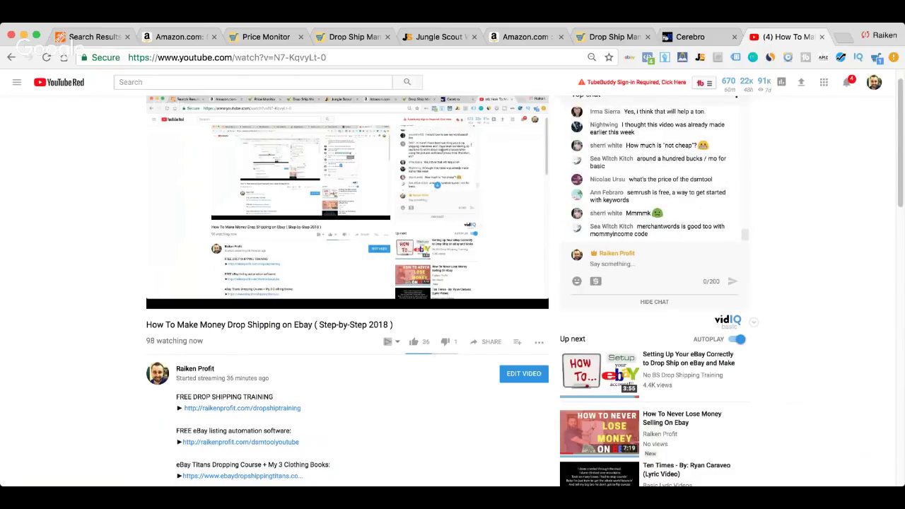
# - Close the first Amazon tab and switch to the Home Depot site to open its Lawn & Garden department
pyautogui.click(168, 40)
pyautogui.press('super+w')
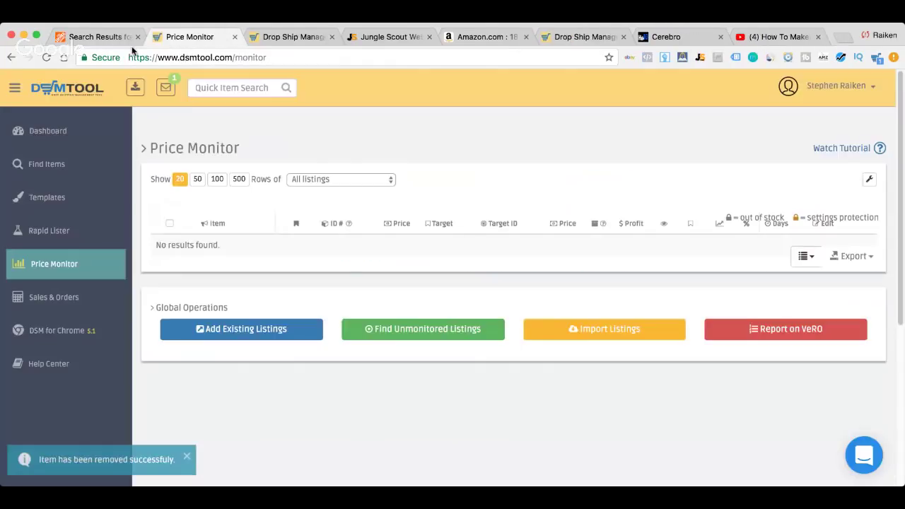
pyautogui.click(101, 39)
pyautogui.scroll(-3, 358, 219)
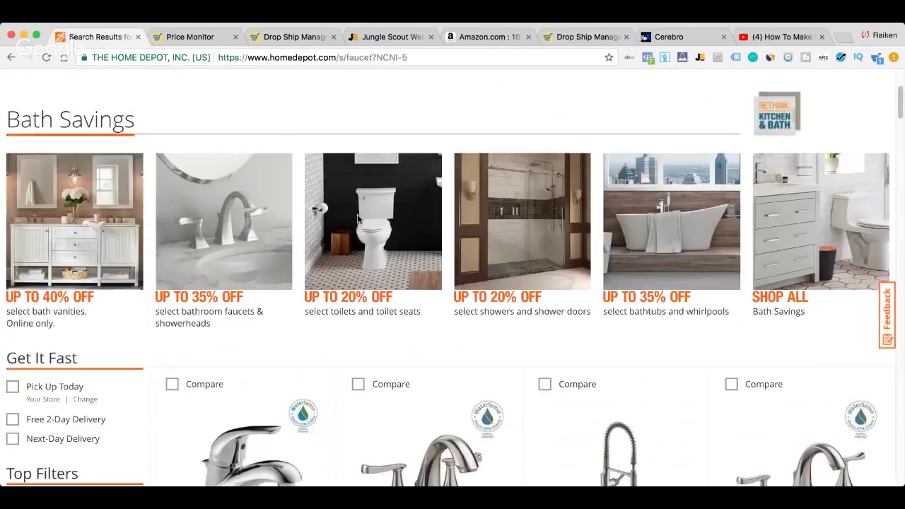
pyautogui.scroll(-4, 357, 219)
pyautogui.scroll(7, 357, 219)
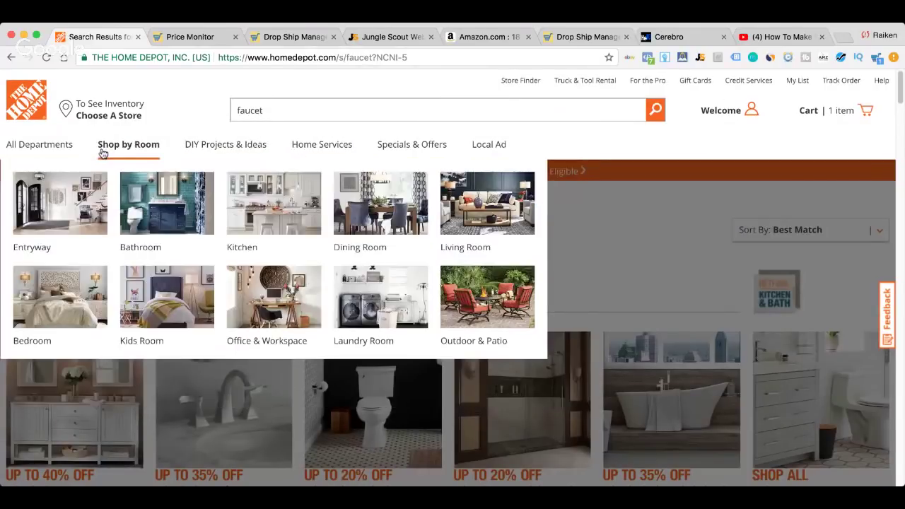
pyautogui.moveTo(49, 155)
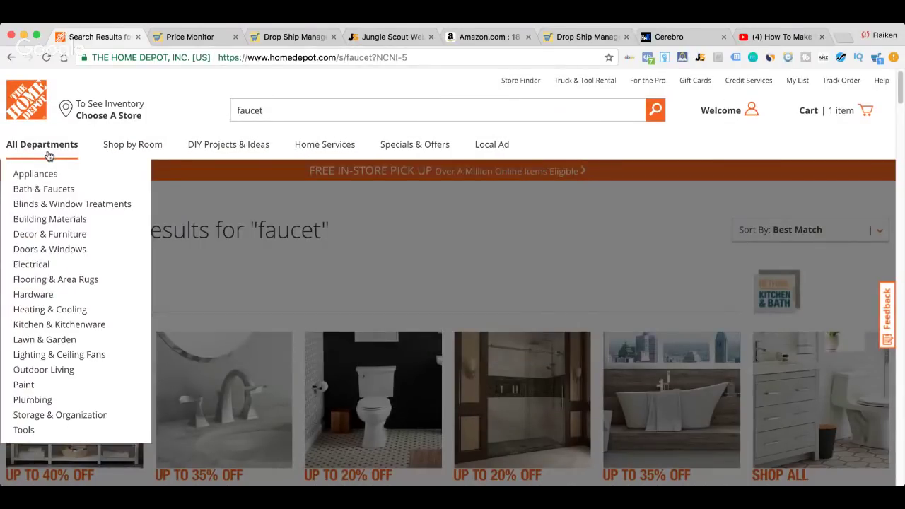
pyautogui.click(48, 343)
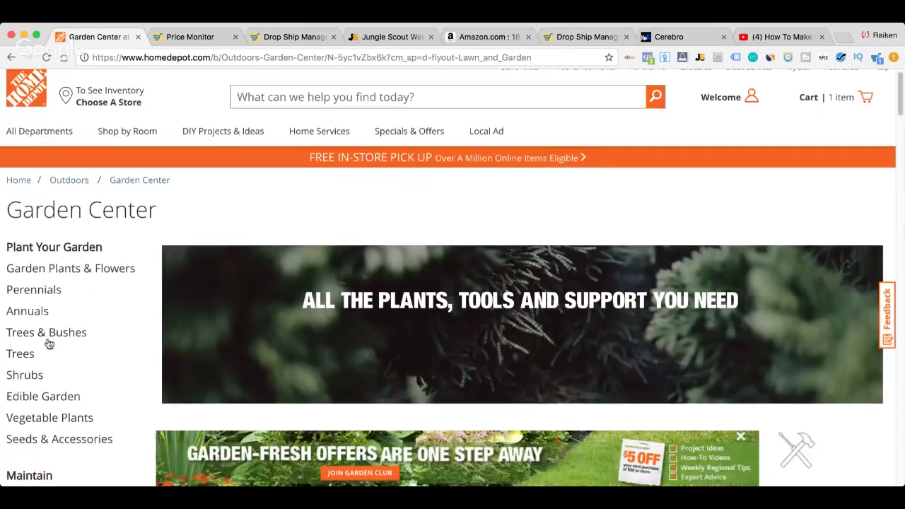
# - Look through the Garden Center's categories and open Arbors & Trellises
pyautogui.scroll(-3, 48, 344)
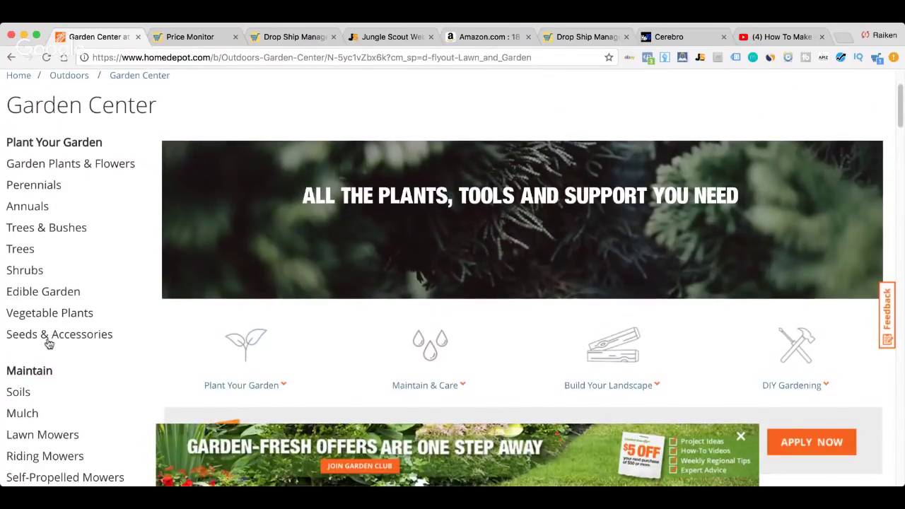
pyautogui.scroll(-8, 187, 303)
pyautogui.scroll(-16, 420, 271)
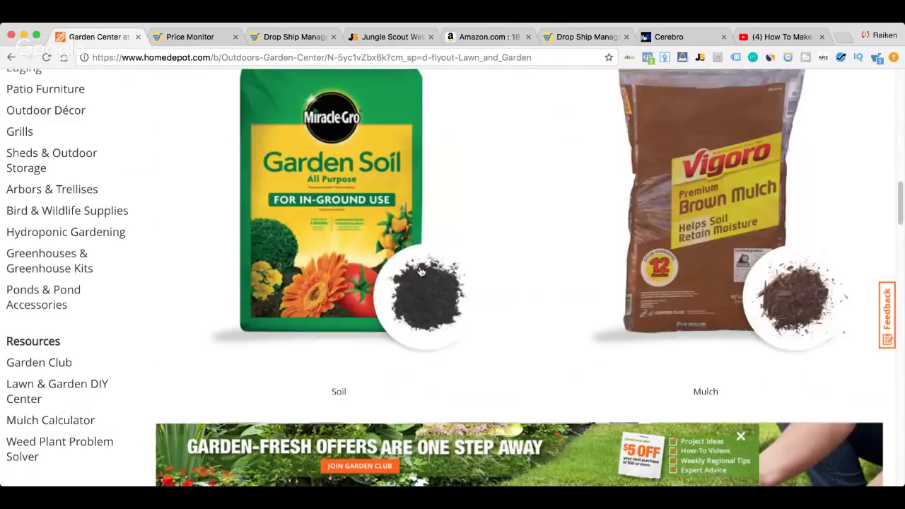
pyautogui.scroll(-1, 422, 272)
pyautogui.scroll(1, 422, 272)
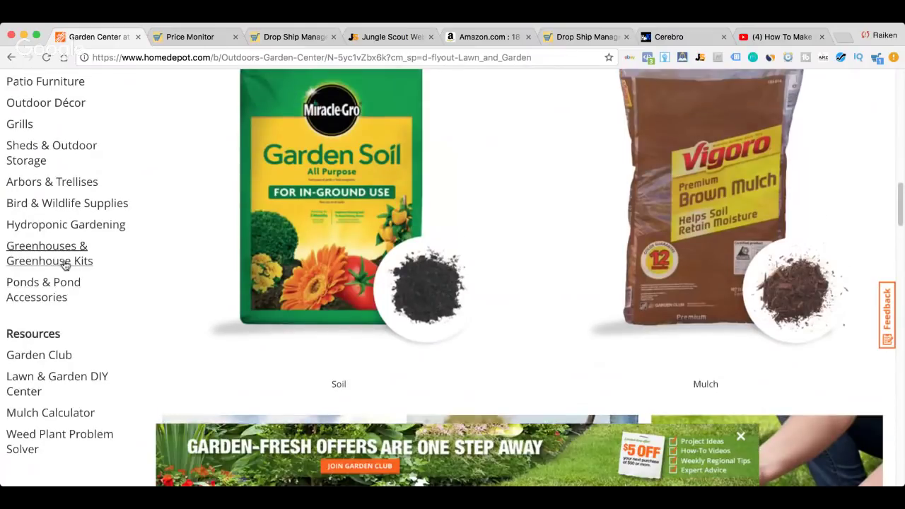
pyautogui.click(82, 182)
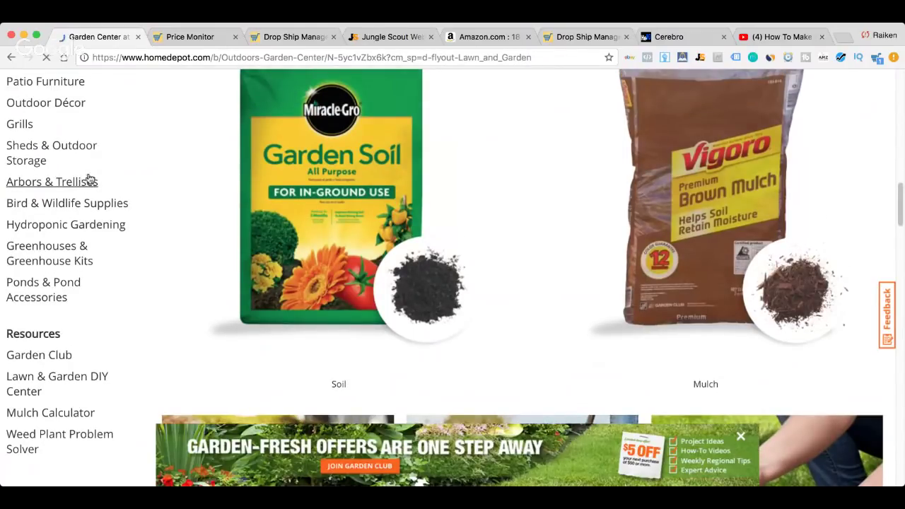
# - Look through the Arbors & Trellises products, comparing their prices, ratings and shipping availability
pyautogui.scroll(-6, 436, 122)
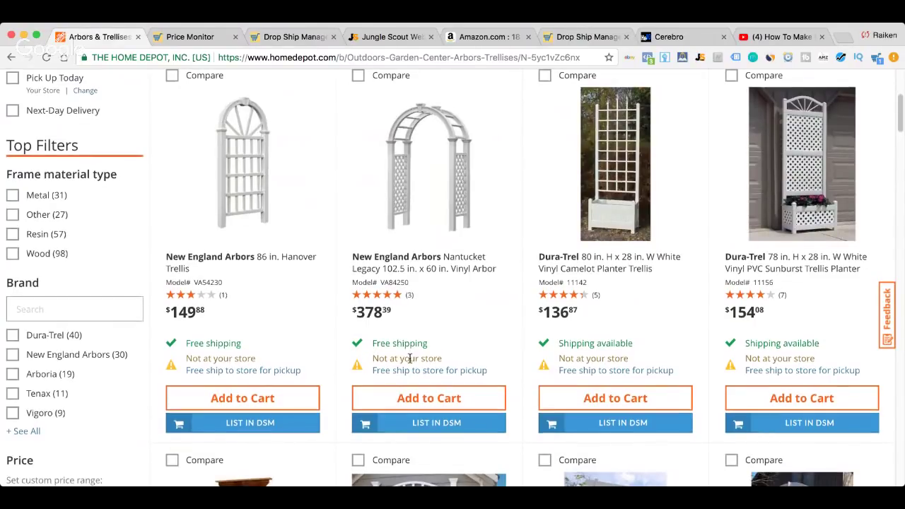
pyautogui.scroll(-1, 467, 289)
pyautogui.scroll(-4, 467, 290)
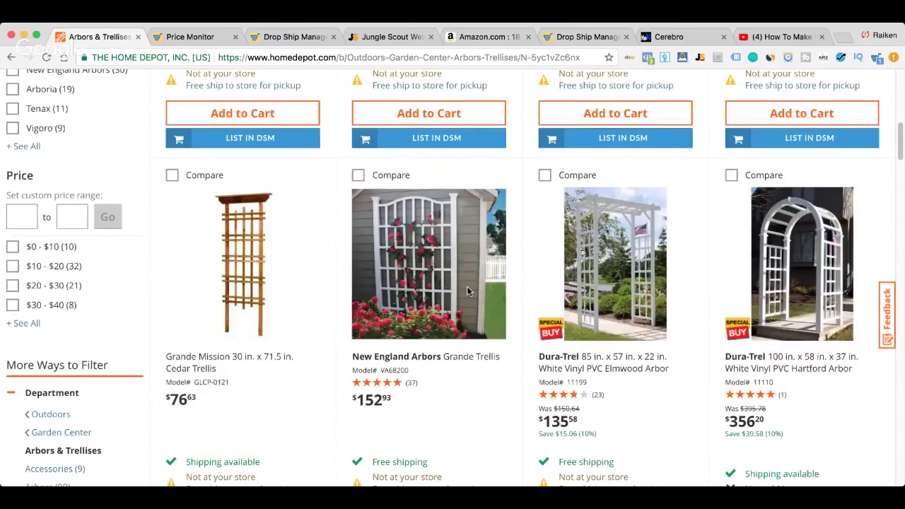
pyautogui.scroll(-1, 467, 291)
pyautogui.scroll(-7, 469, 292)
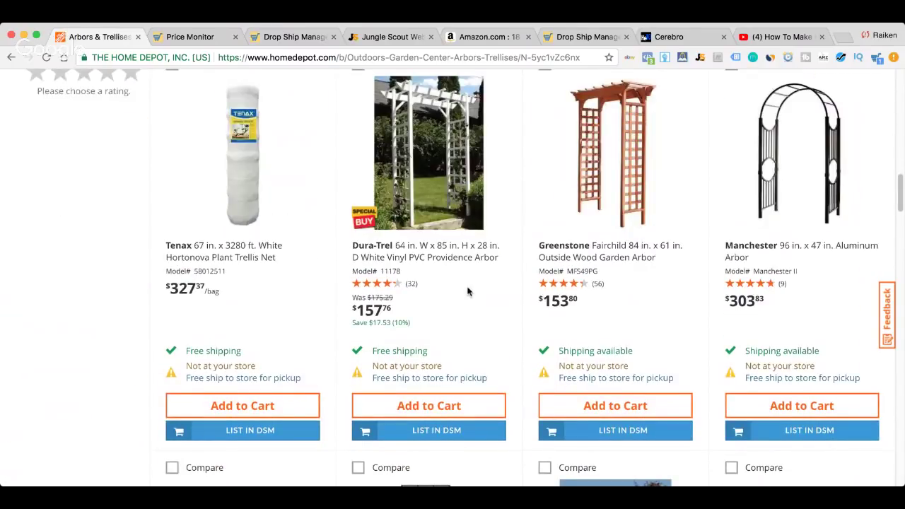
pyautogui.scroll(-3, 467, 291)
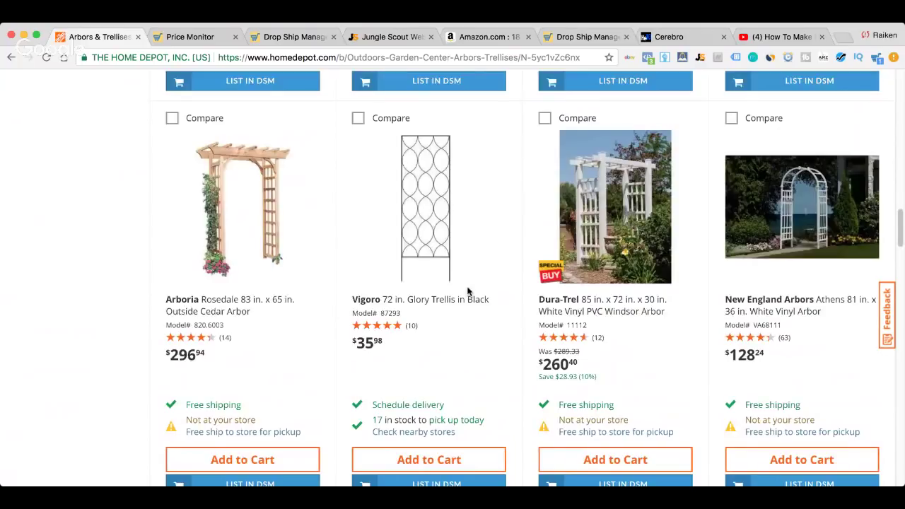
pyautogui.scroll(-1, 468, 291)
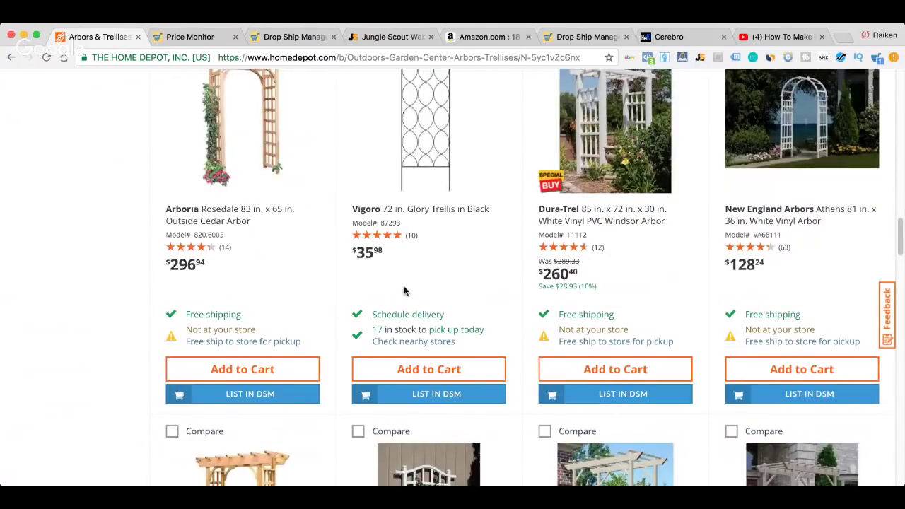
pyautogui.scroll(-2, 417, 300)
pyautogui.scroll(-5, 408, 298)
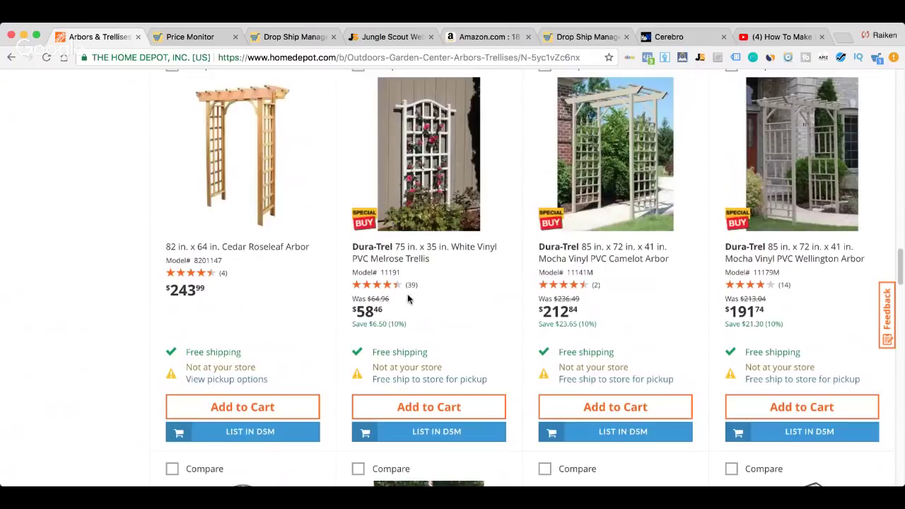
pyautogui.scroll(5, 407, 298)
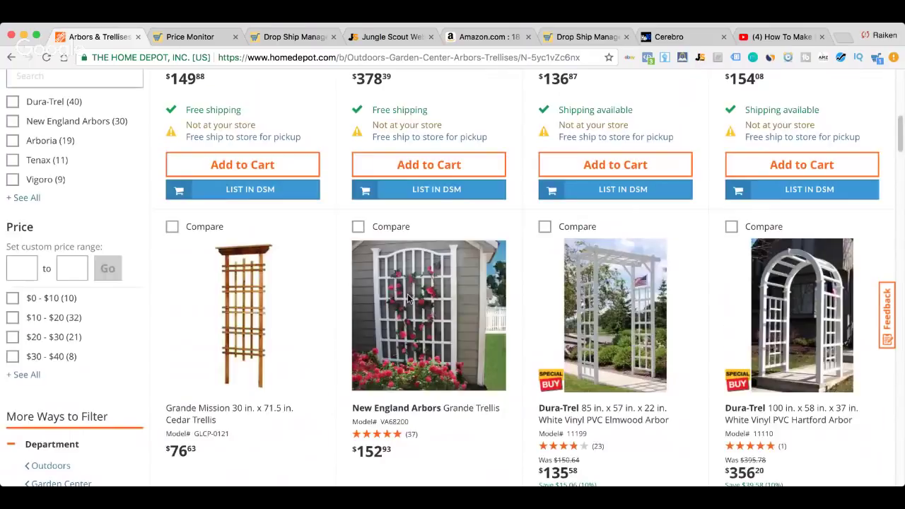
# - Filter the trellises to $10 - $20 and import the Vigoro 72 in. Metal Cypress Fan Trellis into Rapid Lister for ebay.com
pyautogui.click(13, 320)
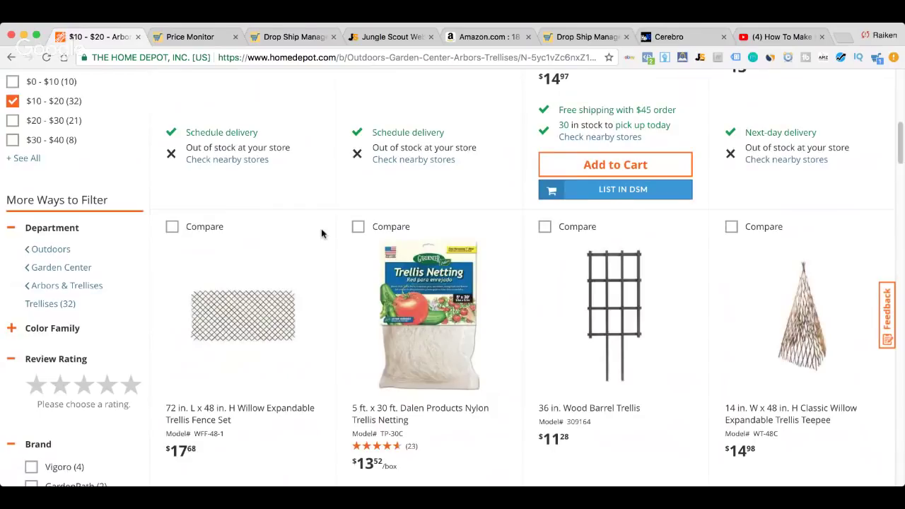
pyautogui.scroll(5, 322, 234)
pyautogui.scroll(1, 321, 234)
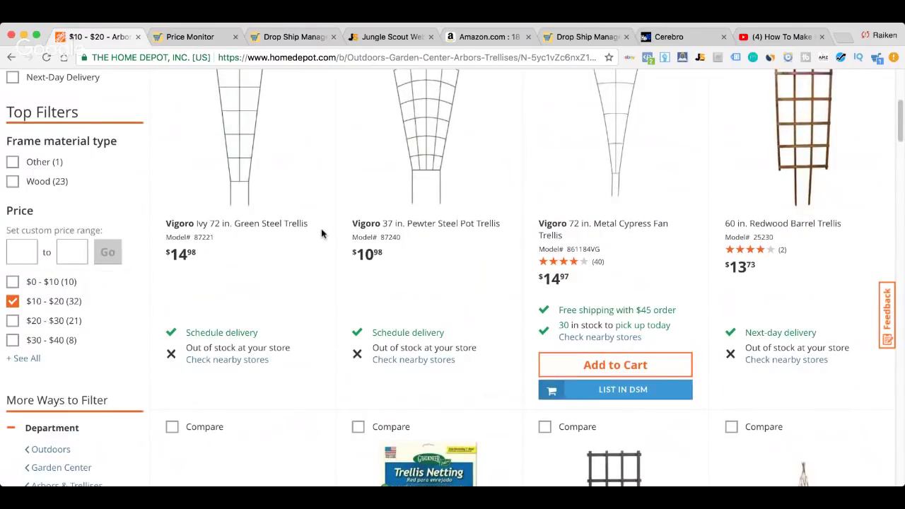
pyautogui.click(635, 390)
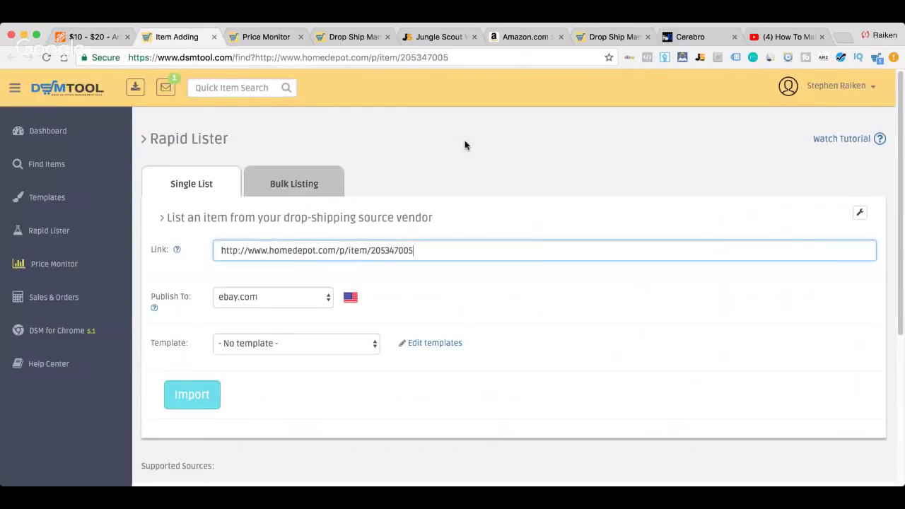
pyautogui.click(177, 392)
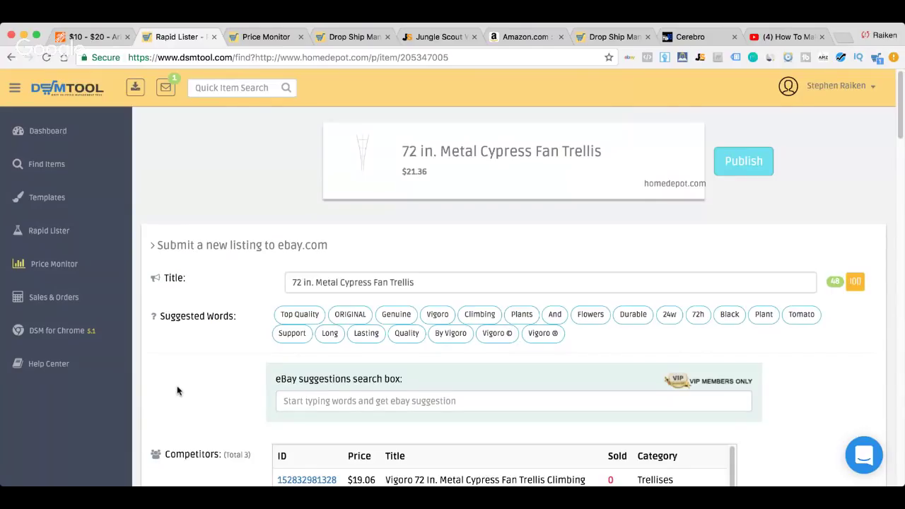
# - Review the imported trellis listing's title, suggested words, competitors and pricing
pyautogui.scroll(-1, 178, 241)
pyautogui.scroll(-2, 178, 241)
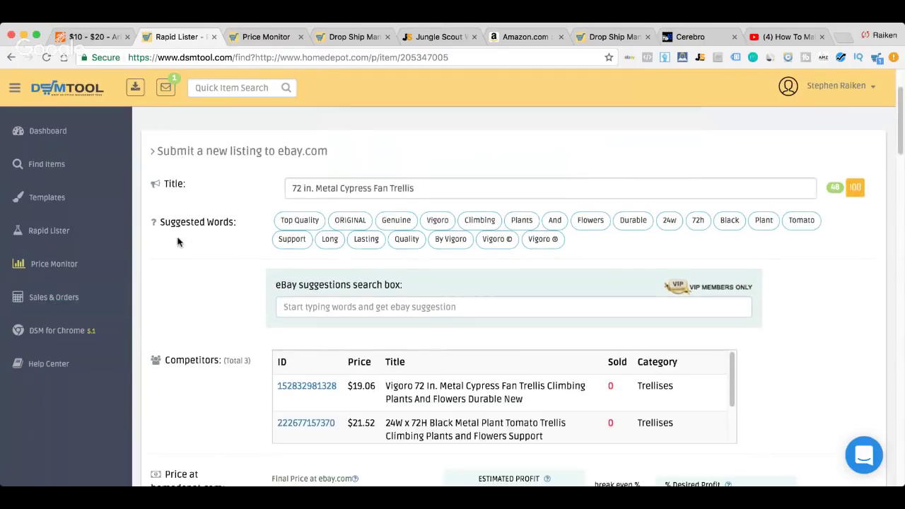
pyautogui.scroll(-3, 177, 242)
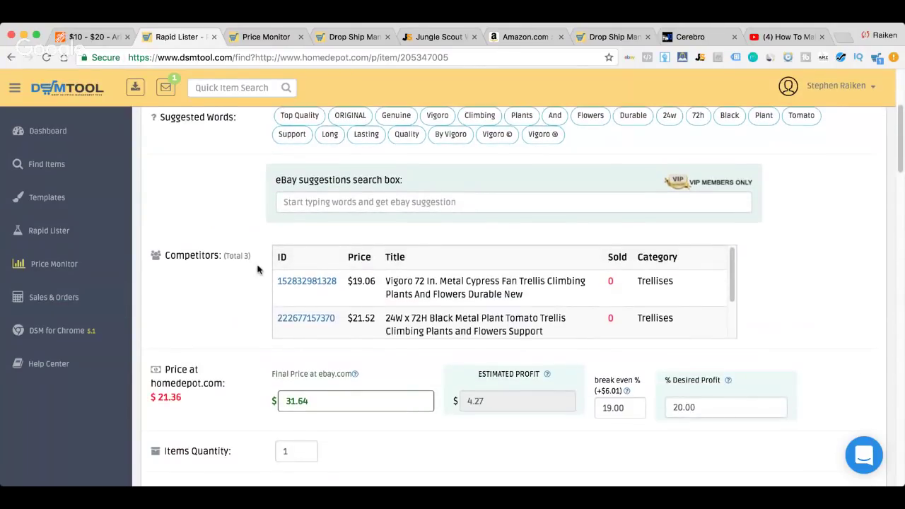
pyautogui.scroll(5, 253, 269)
pyautogui.scroll(-4, 429, 301)
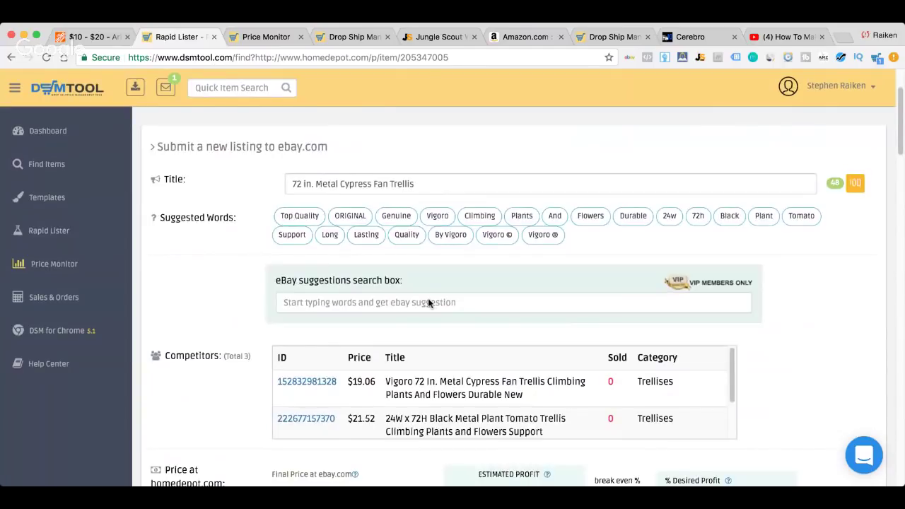
pyautogui.moveTo(436, 141); pyautogui.dragTo(289, 144)
pyautogui.click(247, 157)
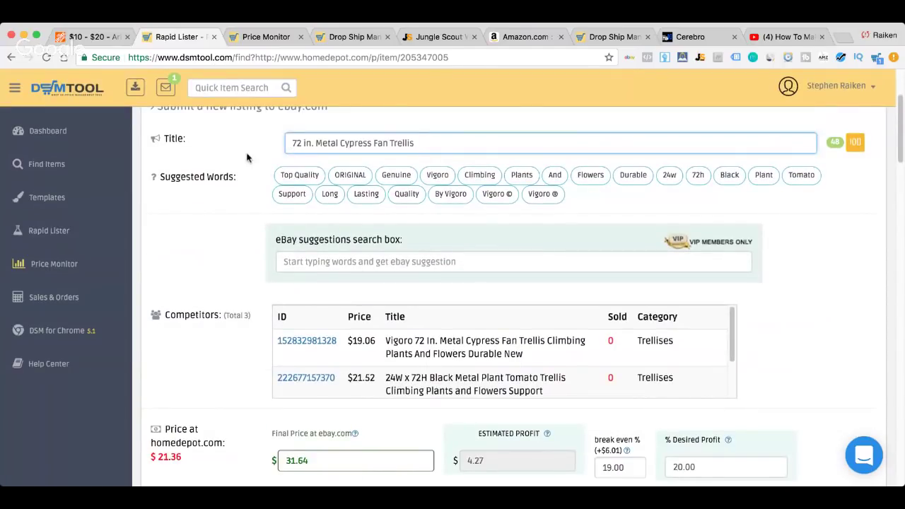
# - Close the two DSM Tool dashboard tabs and the Price Monitor tab, and return to the trellis listing in Rapid Lister
pyautogui.click(691, 37)
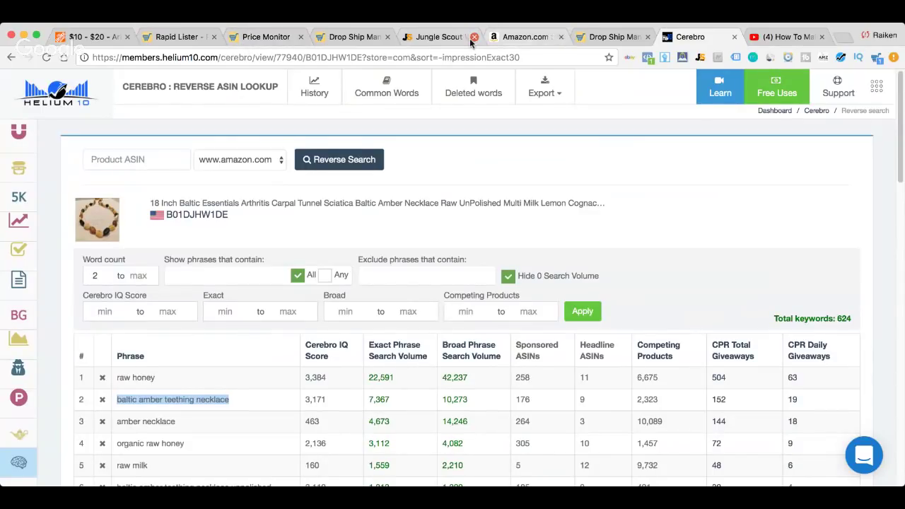
pyautogui.click(603, 36)
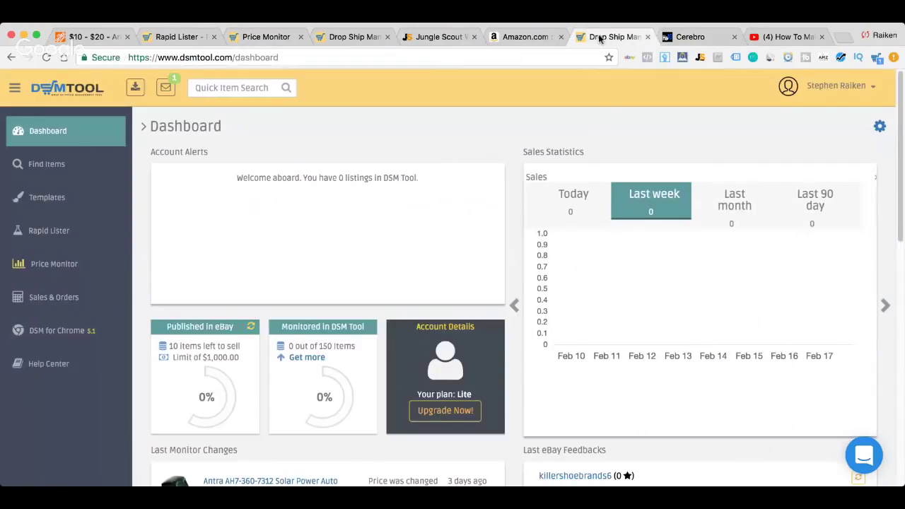
pyautogui.click(647, 37)
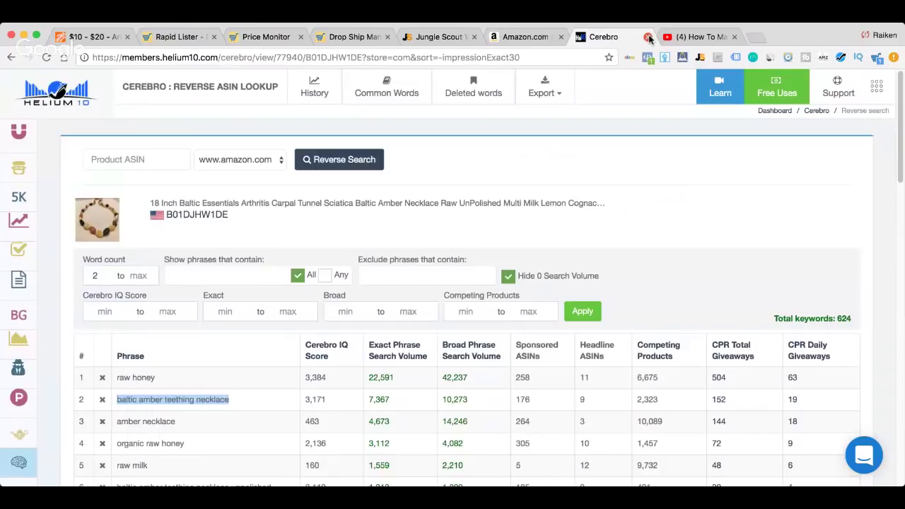
pyautogui.click(375, 42)
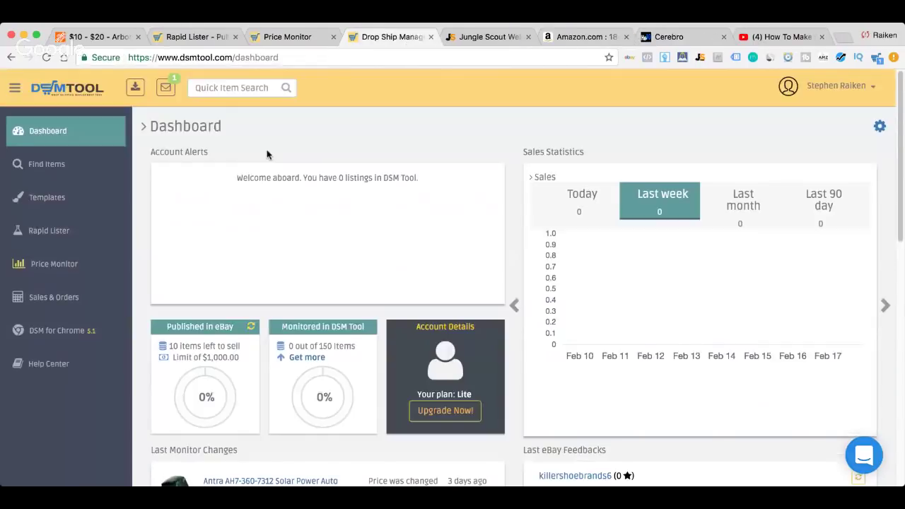
pyautogui.click(429, 37)
pyautogui.click(302, 38)
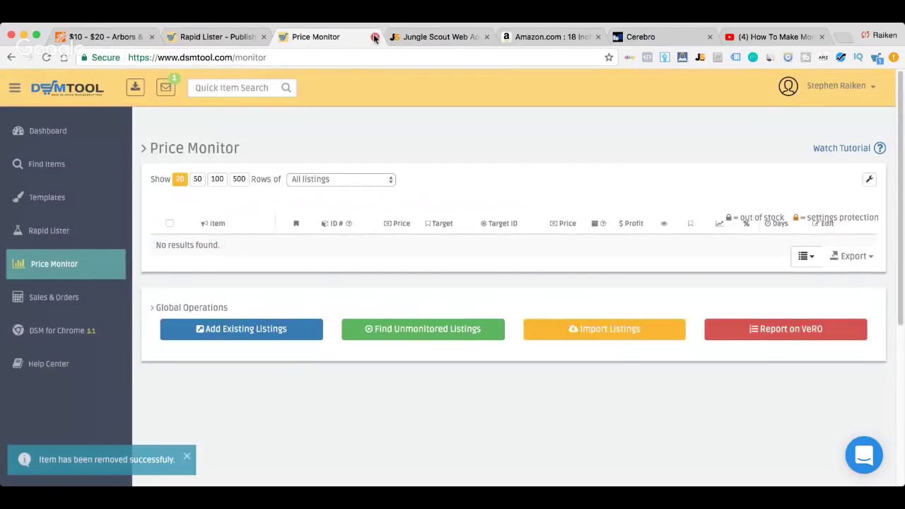
pyautogui.click(375, 38)
pyautogui.click(233, 37)
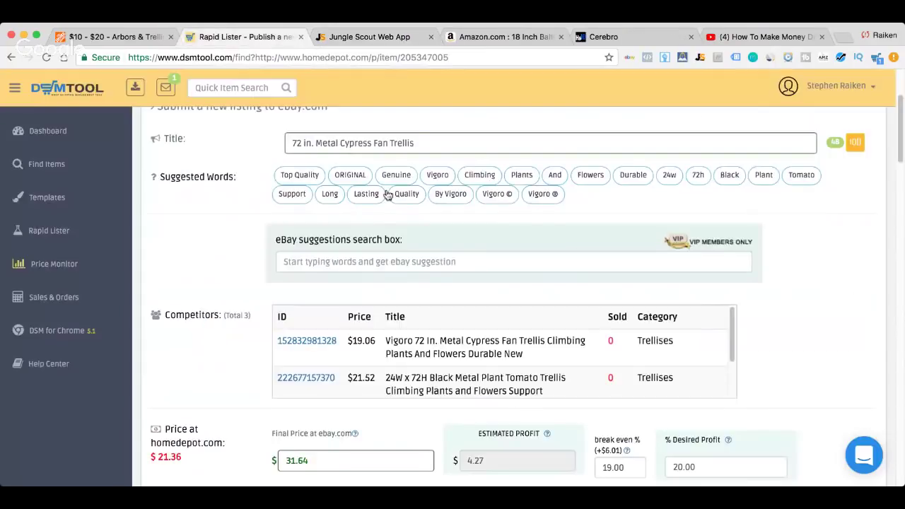
# - Check the trellis listing's competitors, pricing, specifics and description, try to publish it, and go back to editing
pyautogui.scroll(-3, 457, 283)
pyautogui.scroll(-1, 299, 316)
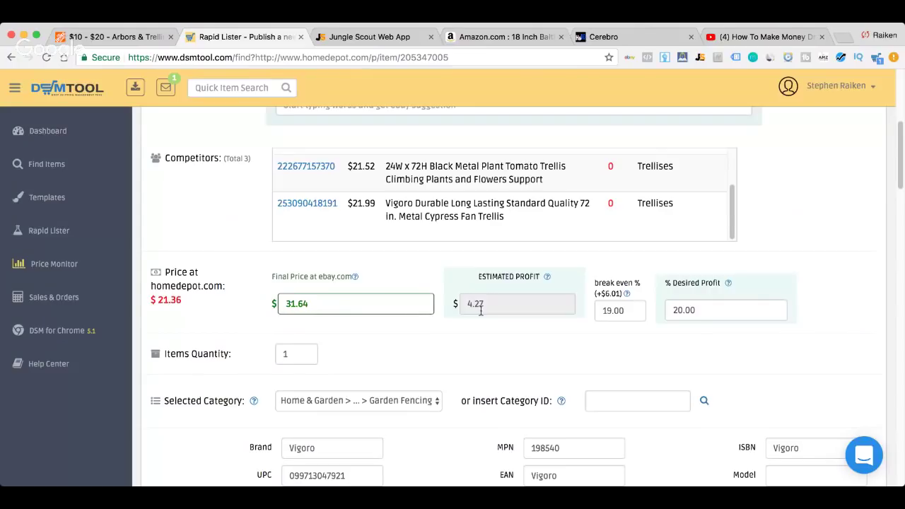
pyautogui.scroll(-10, 481, 311)
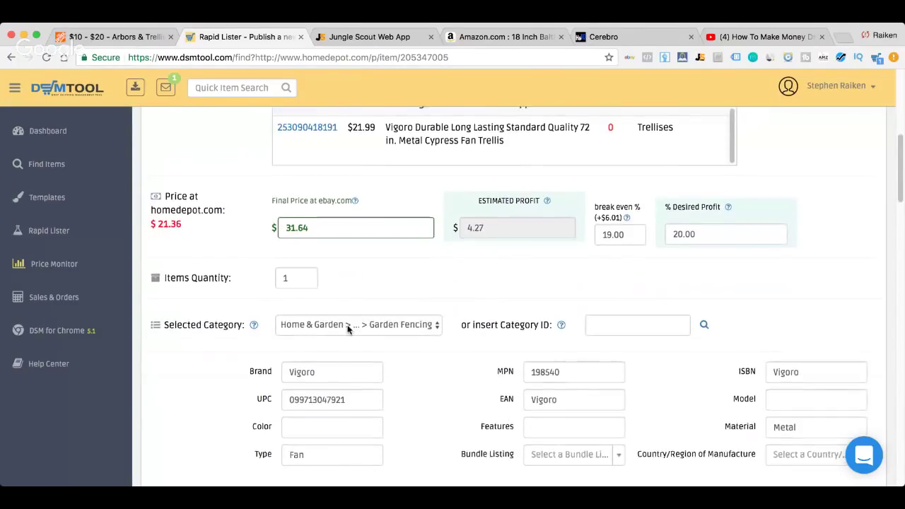
pyautogui.scroll(-4, 348, 330)
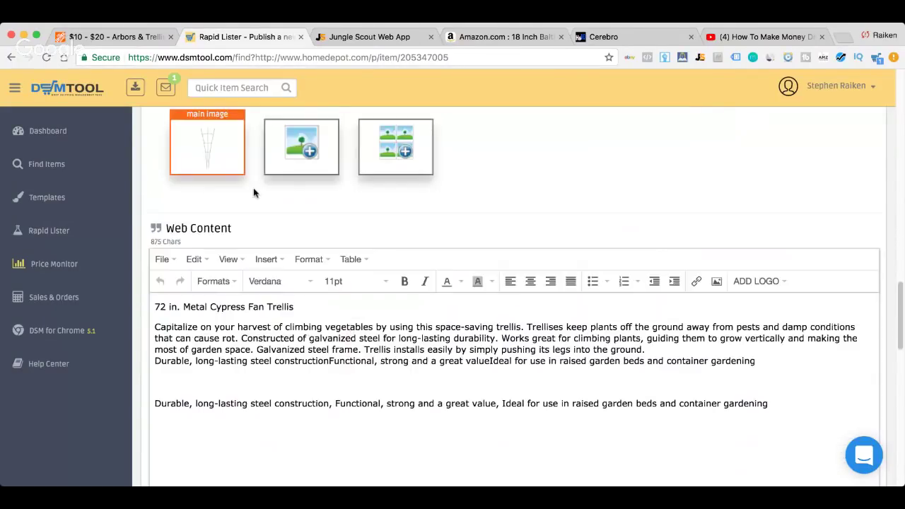
pyautogui.scroll(-10, 254, 192)
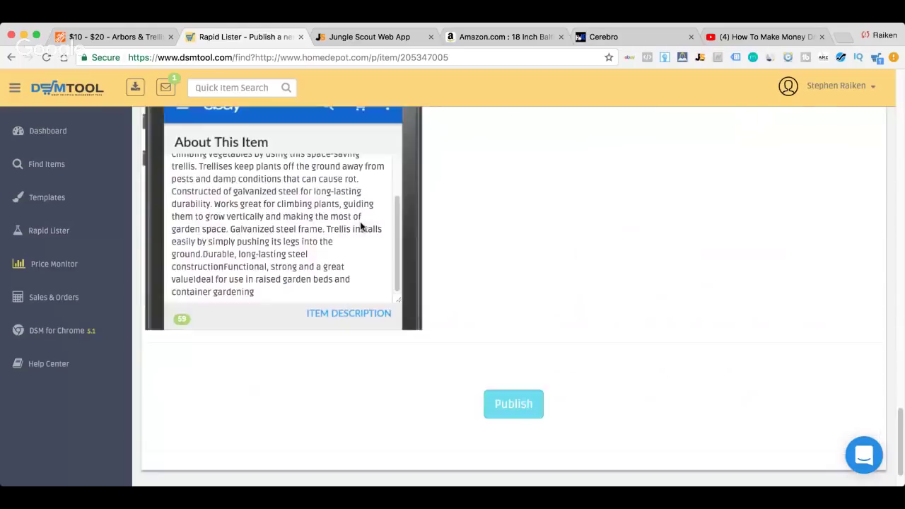
pyautogui.click(503, 353)
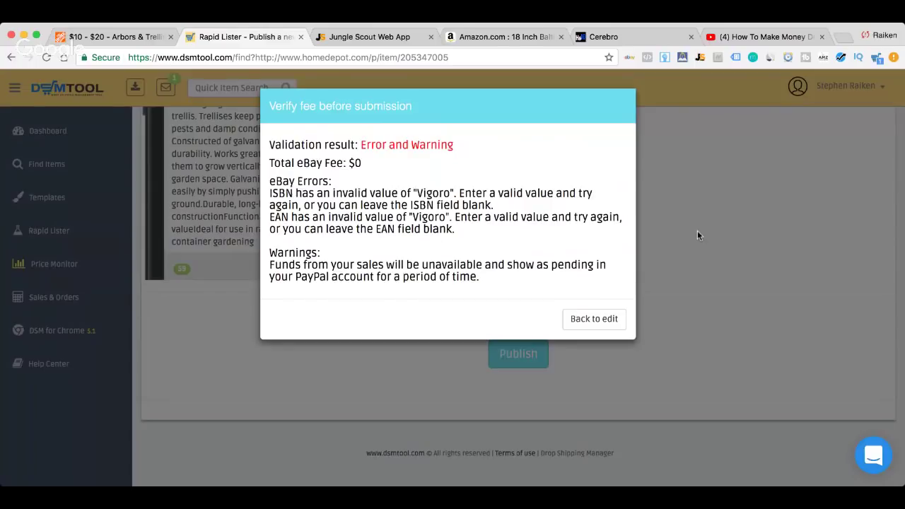
pyautogui.click(610, 313)
# - Clear the ISBN field in the trellis listing's item specifics, try publishing again, and go back to editing
pyautogui.scroll(15, 608, 311)
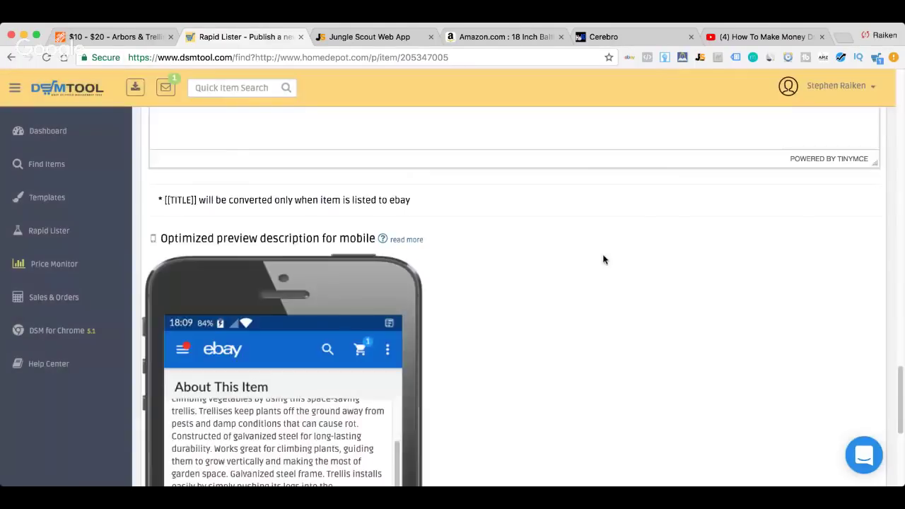
pyautogui.scroll(10, 601, 269)
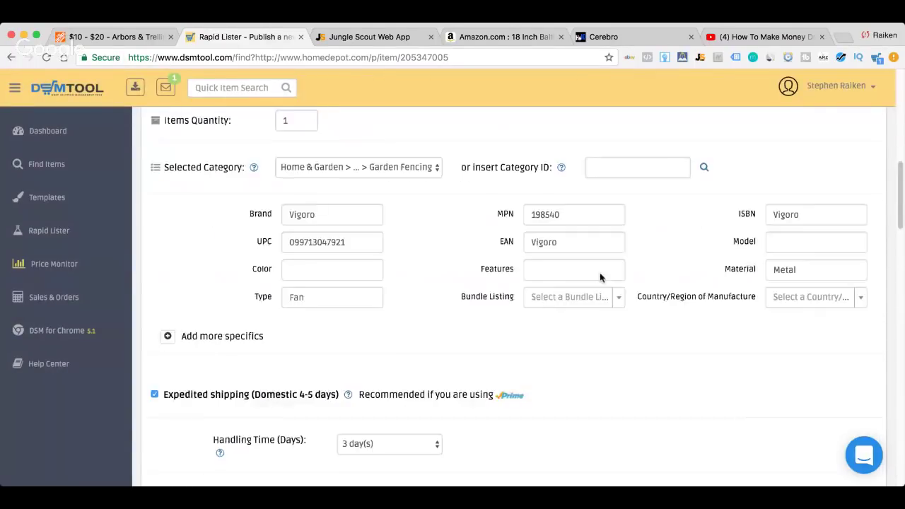
pyautogui.scroll(-2, 562, 396)
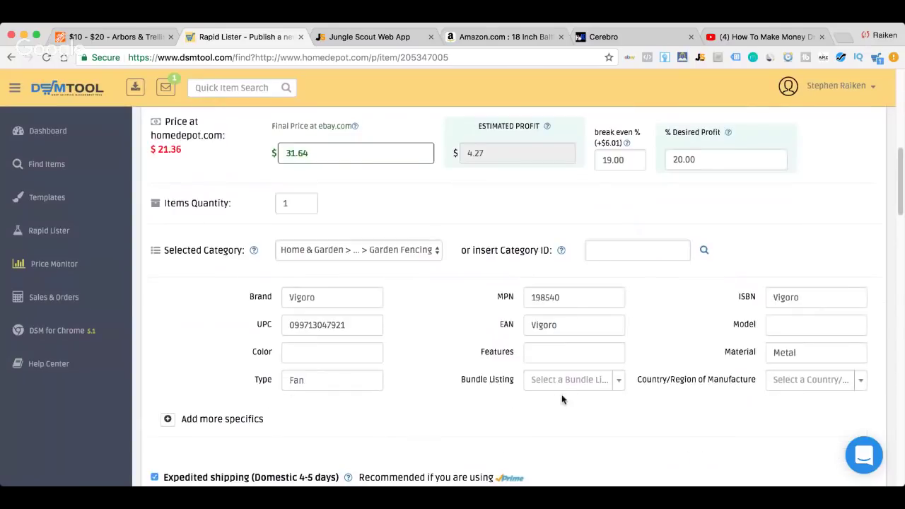
pyautogui.doubleClick(817, 297)
pyautogui.press('BackSpace')
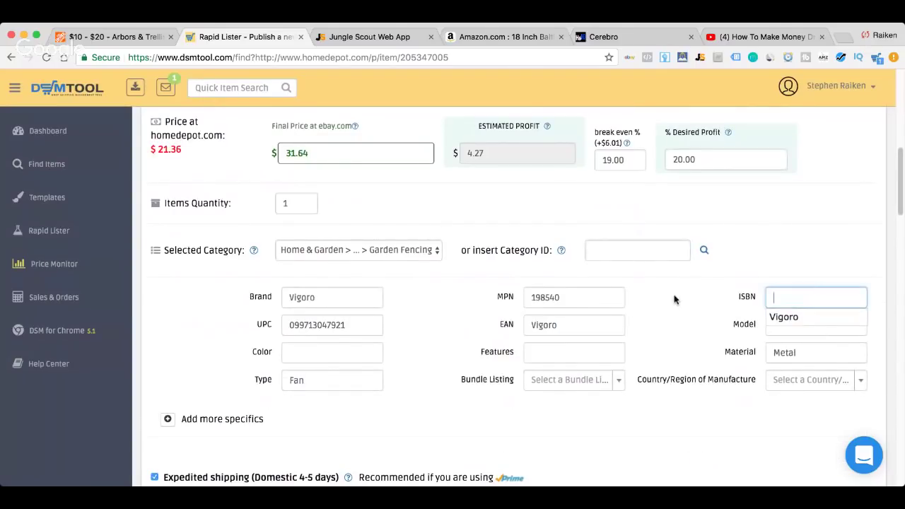
pyautogui.click(688, 329)
pyautogui.scroll(-20, 409, 355)
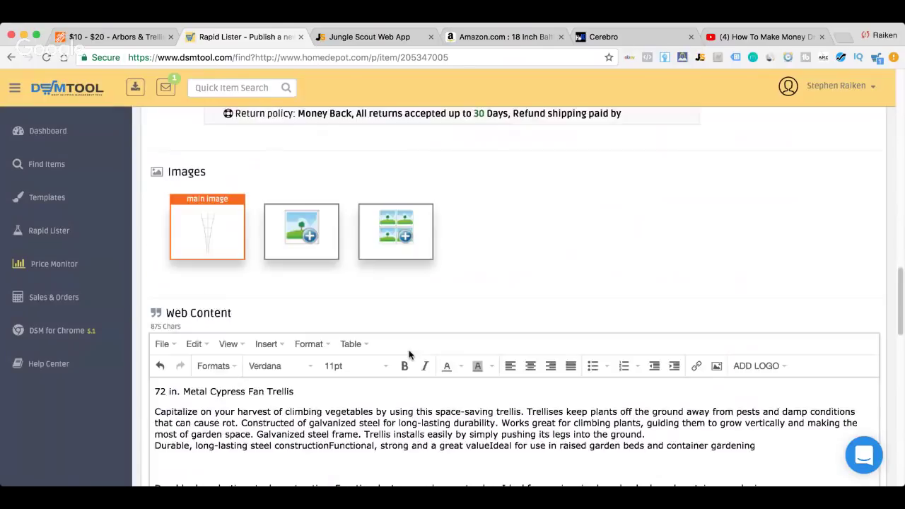
pyautogui.click(515, 353)
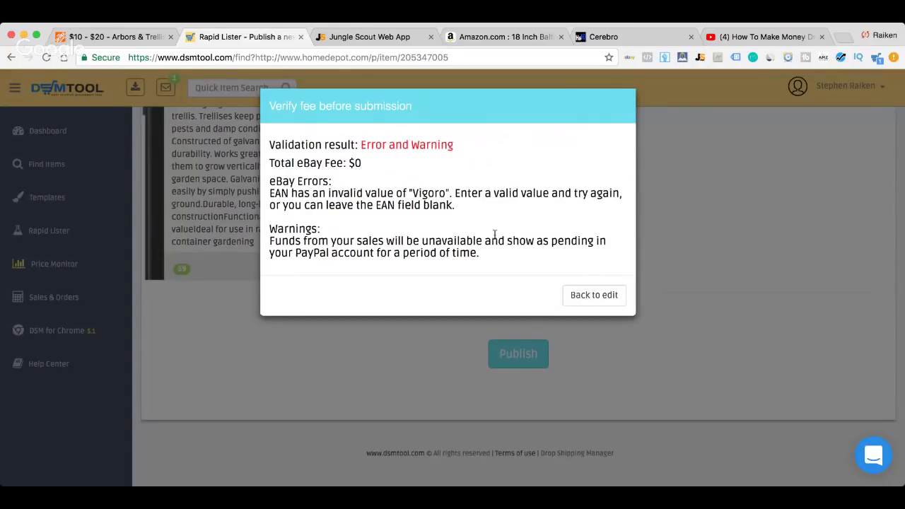
pyautogui.click(594, 296)
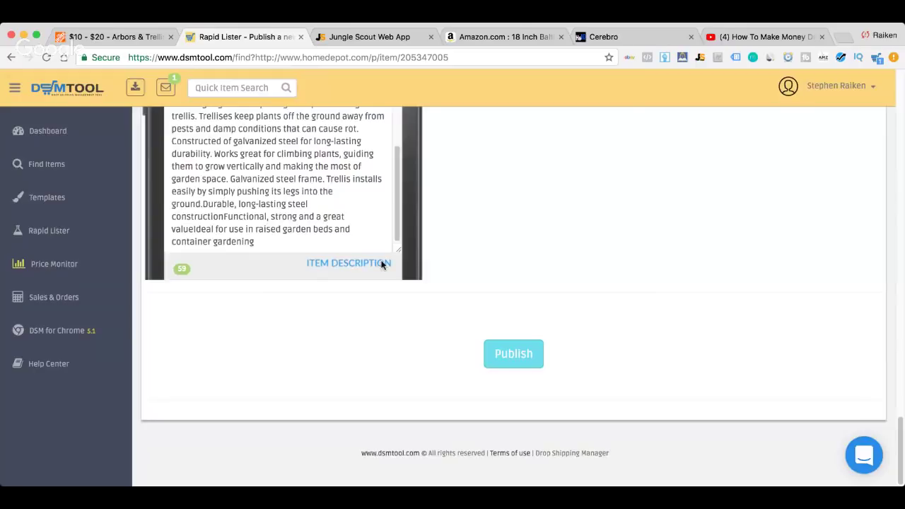
# - Check the trellis listing's item description, web content and images in Rapid Lister
pyautogui.click(349, 263)
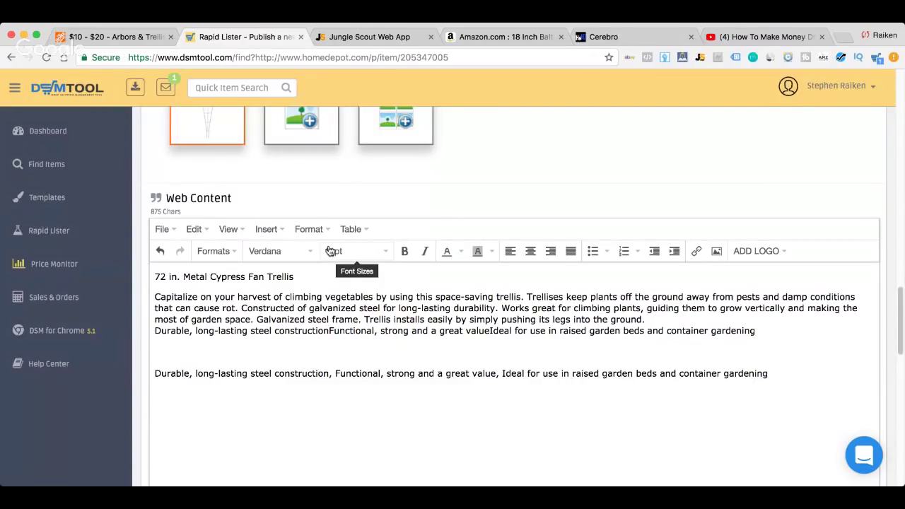
pyautogui.scroll(2, 399, 275)
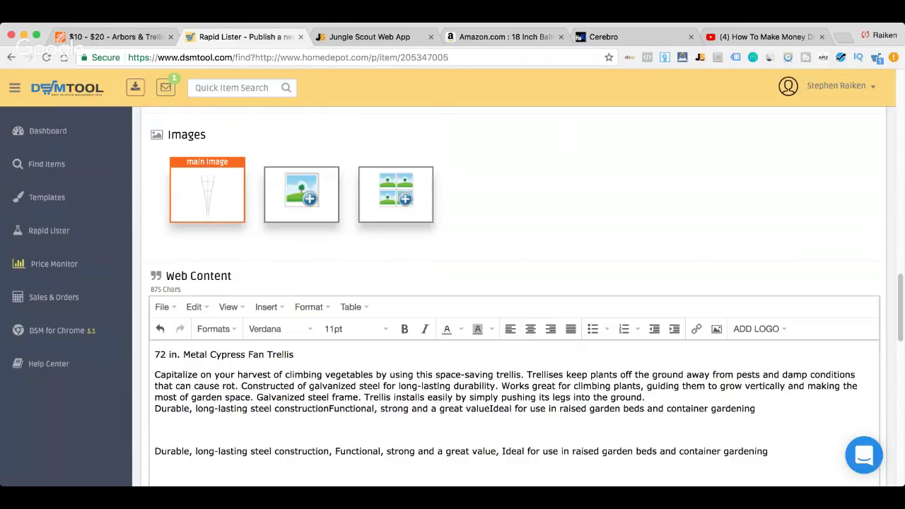
# - Switch to the YouTube live stream and read its latest chat messages and video description
pyautogui.click(744, 42)
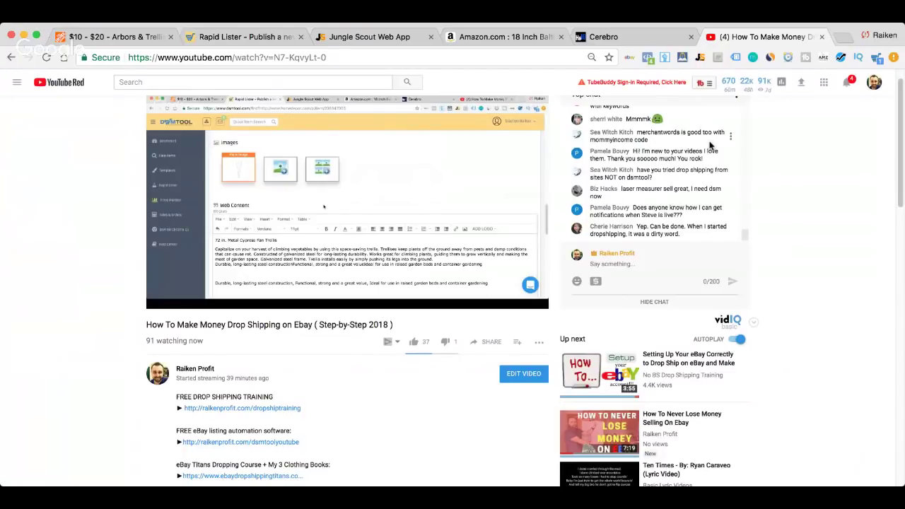
pyautogui.moveTo(475, 294)
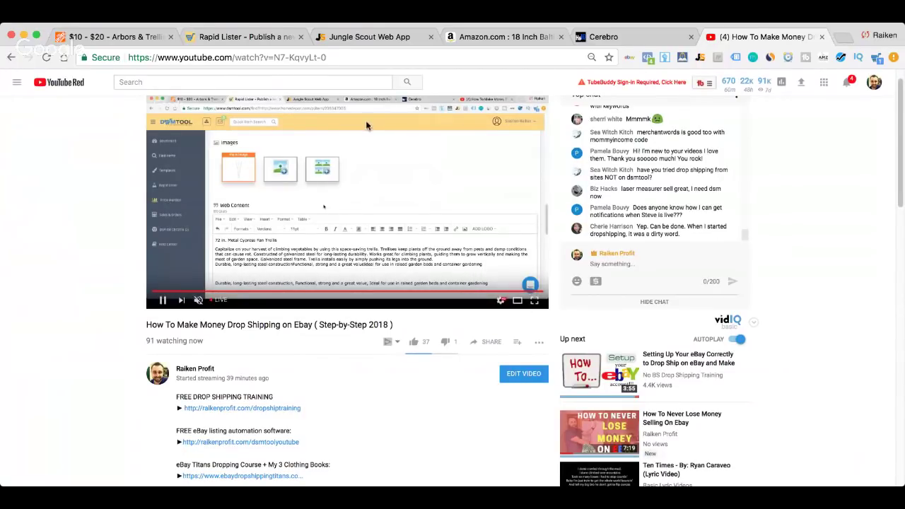
pyautogui.scroll(1, 452, 189)
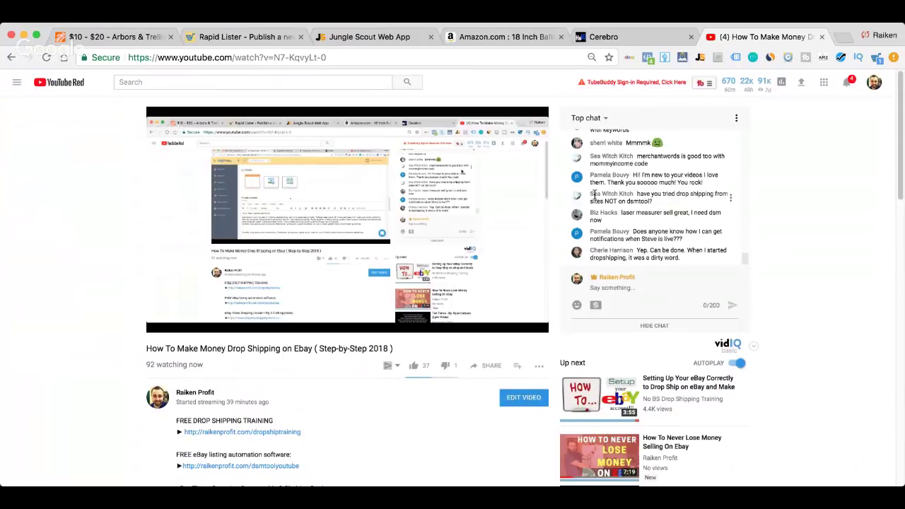
pyautogui.scroll(-2, 410, 364)
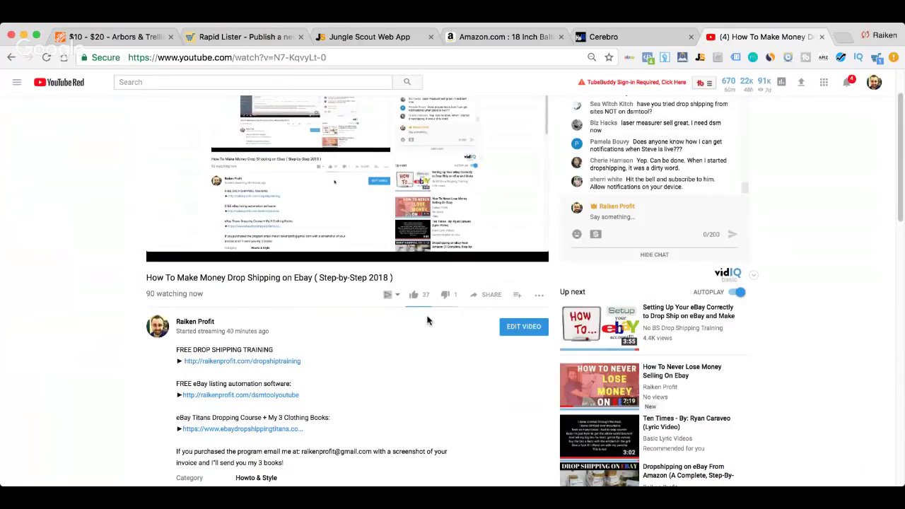
pyautogui.scroll(1, 723, 163)
pyautogui.scroll(-1, 714, 149)
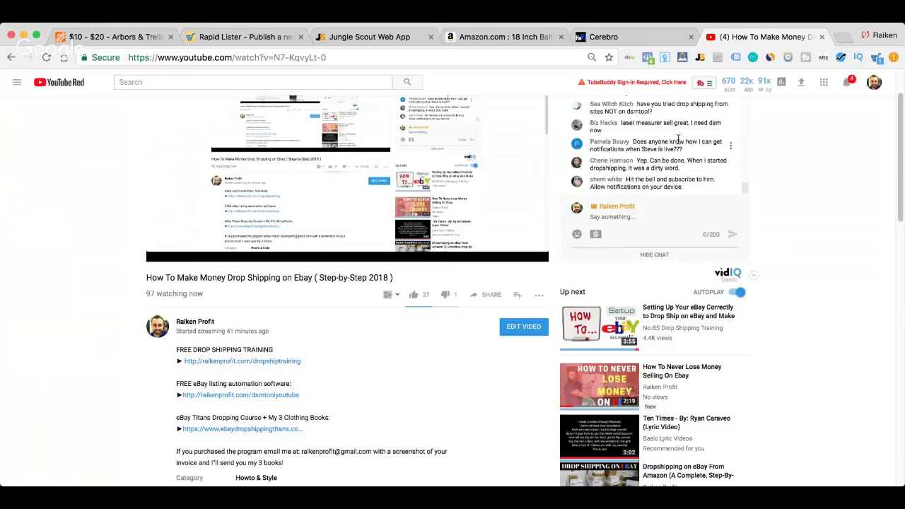
# - Read back through the older viewer questions in the live chat, then return to the newest messages
pyautogui.scroll(1, 672, 145)
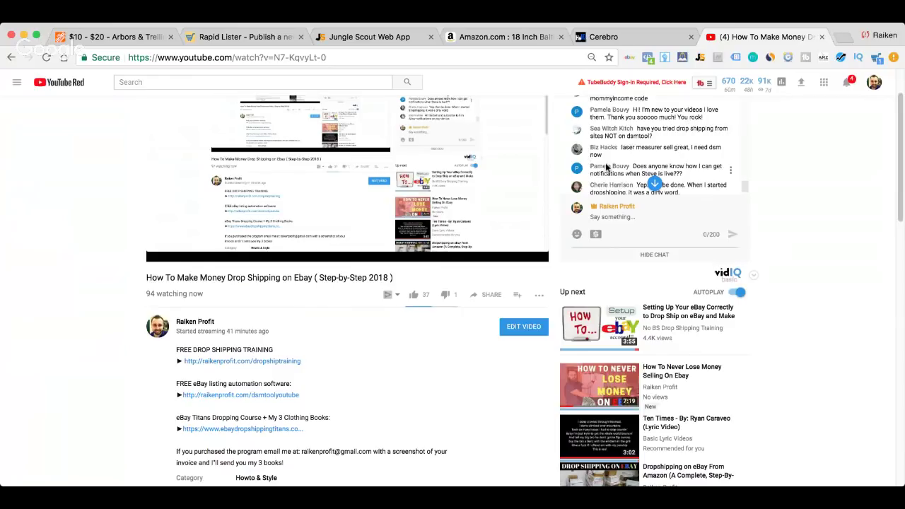
pyautogui.scroll(1, 606, 164)
pyautogui.scroll(5, 607, 165)
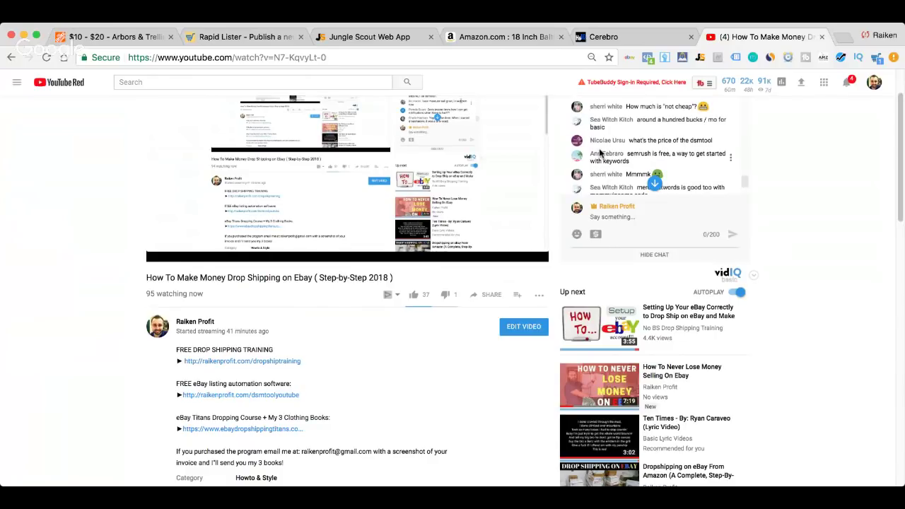
pyautogui.scroll(-6, 654, 187)
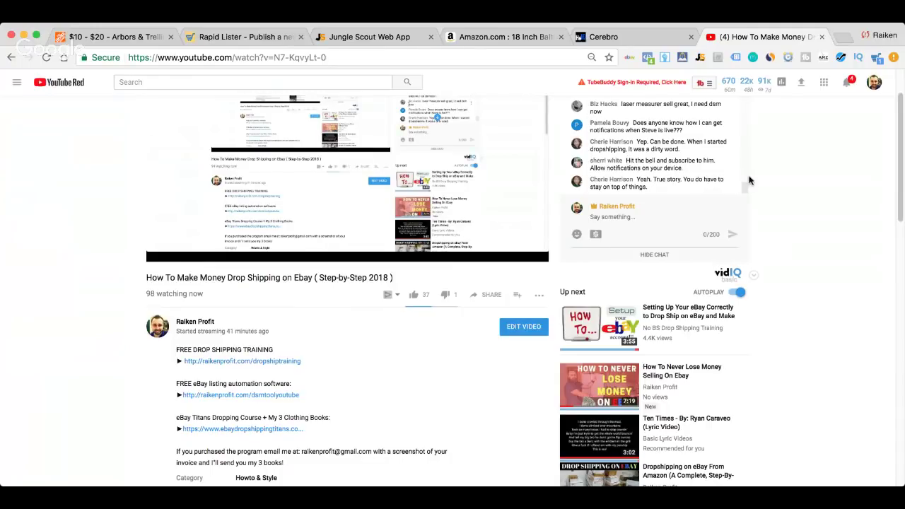
pyautogui.scroll(3, 686, 157)
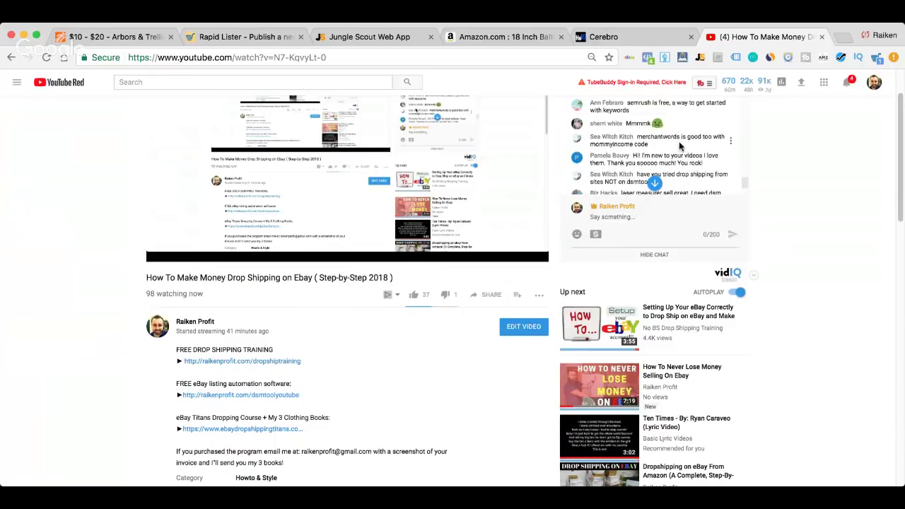
pyautogui.scroll(5, 680, 134)
pyautogui.scroll(1, 678, 159)
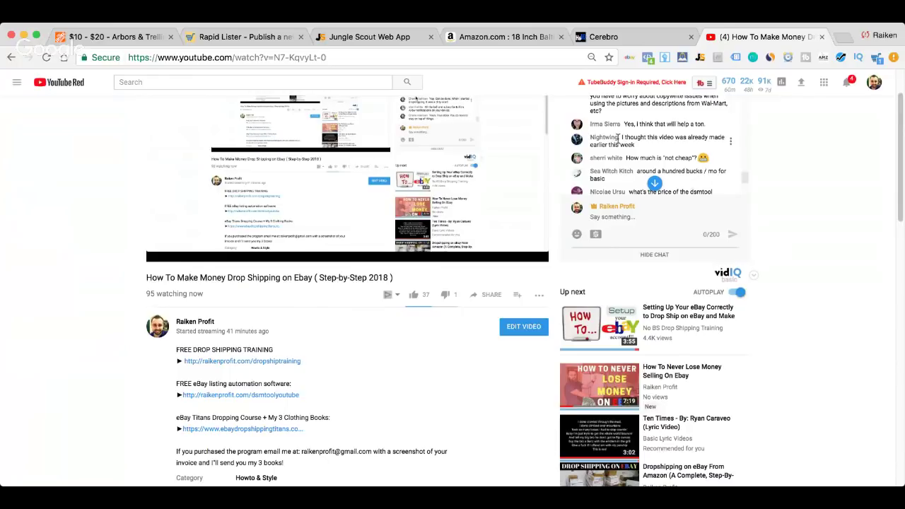
pyautogui.scroll(3, 638, 150)
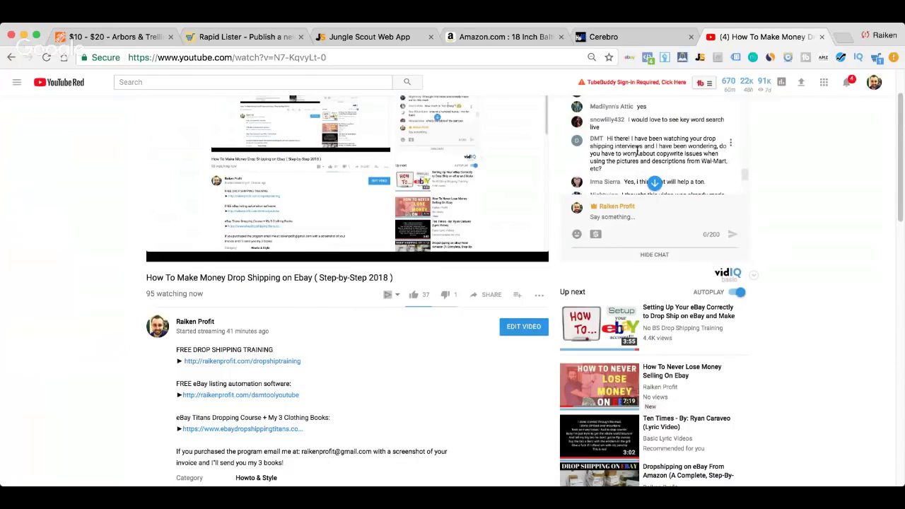
pyautogui.scroll(1, 638, 151)
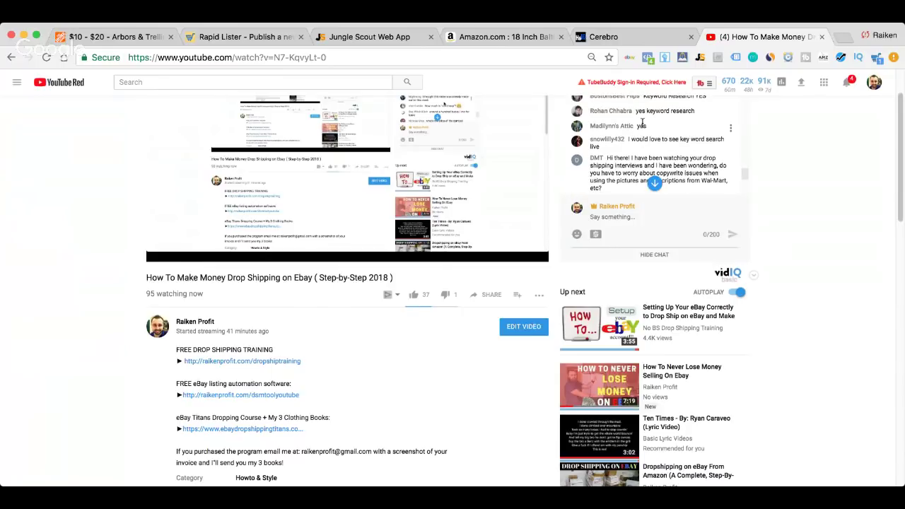
pyautogui.scroll(3, 650, 133)
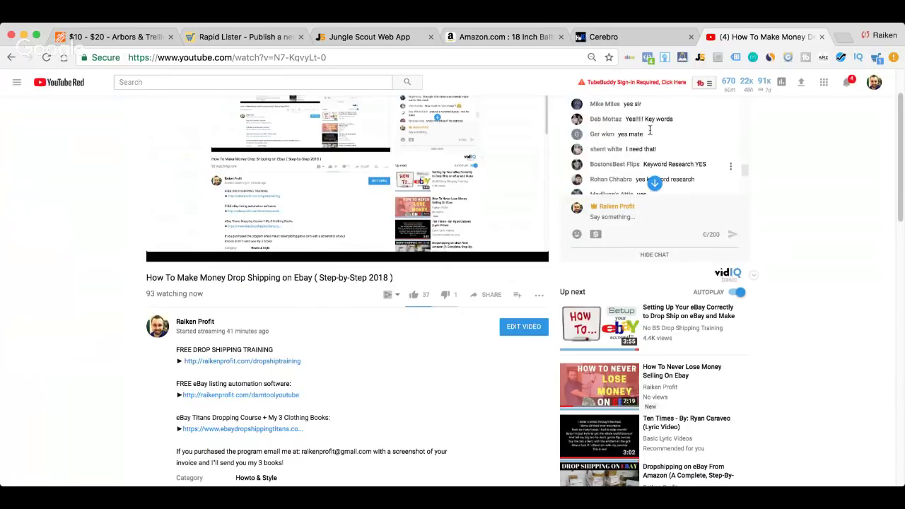
pyautogui.scroll(5, 650, 131)
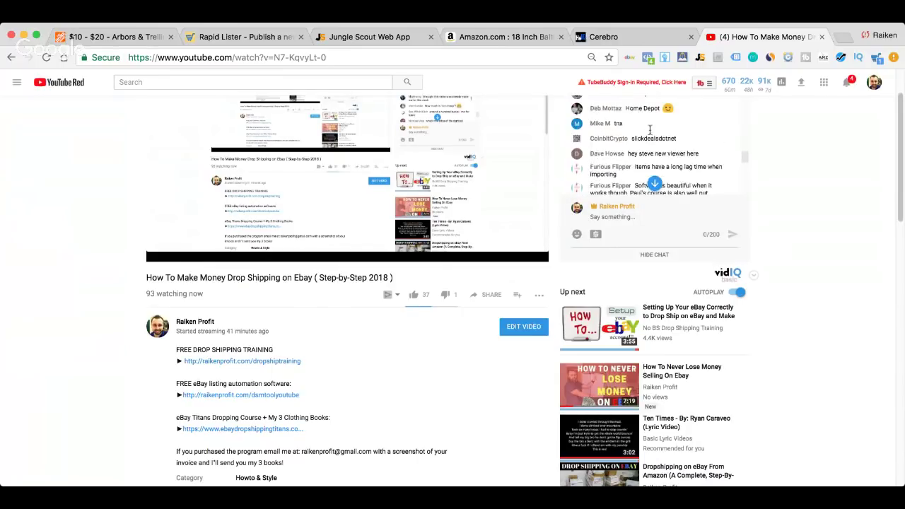
pyautogui.click(655, 183)
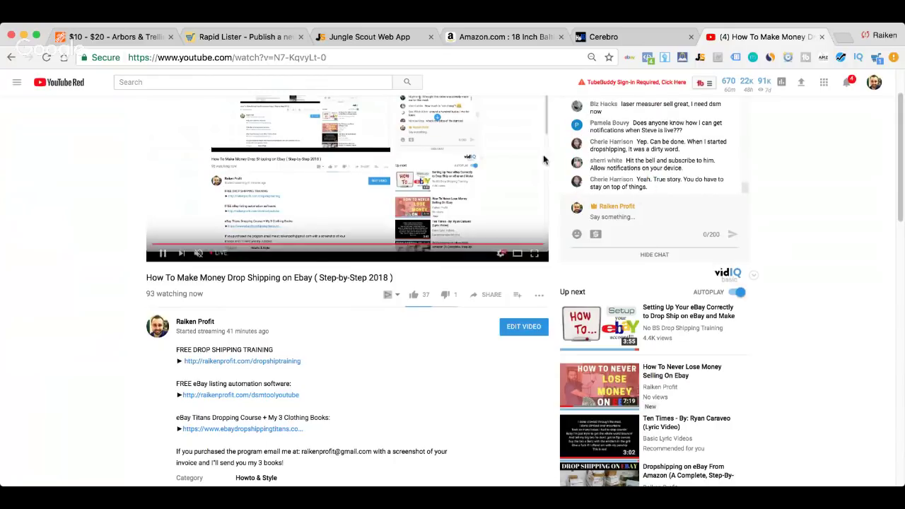
# - Close the Jungle Scout, Rapid Lister and Cerebro tabs, and check the new chat messages on the YouTube live stream
pyautogui.click(390, 42)
pyautogui.scroll(5, 391, 145)
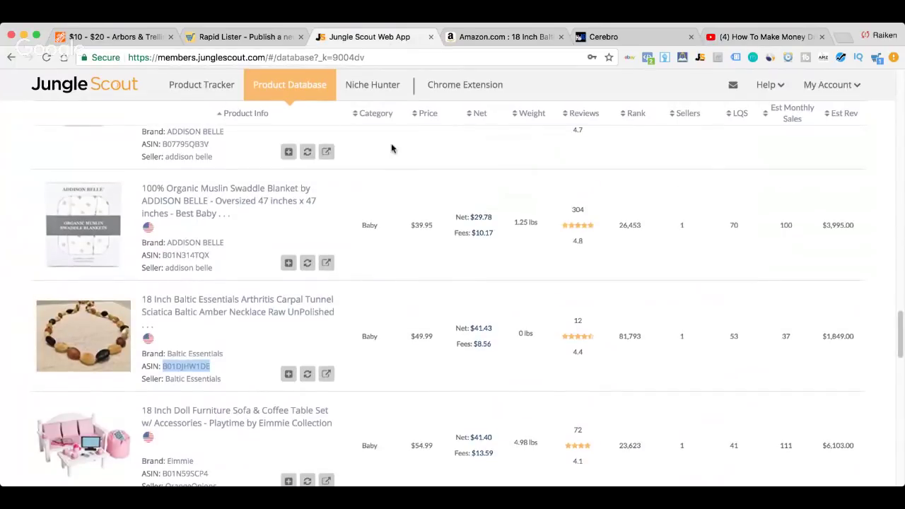
pyautogui.scroll(10, 391, 145)
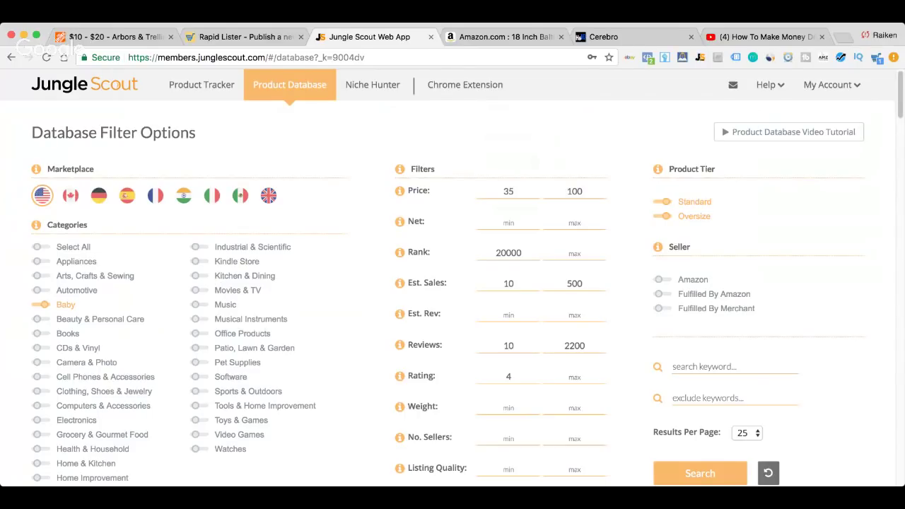
pyautogui.click(431, 37)
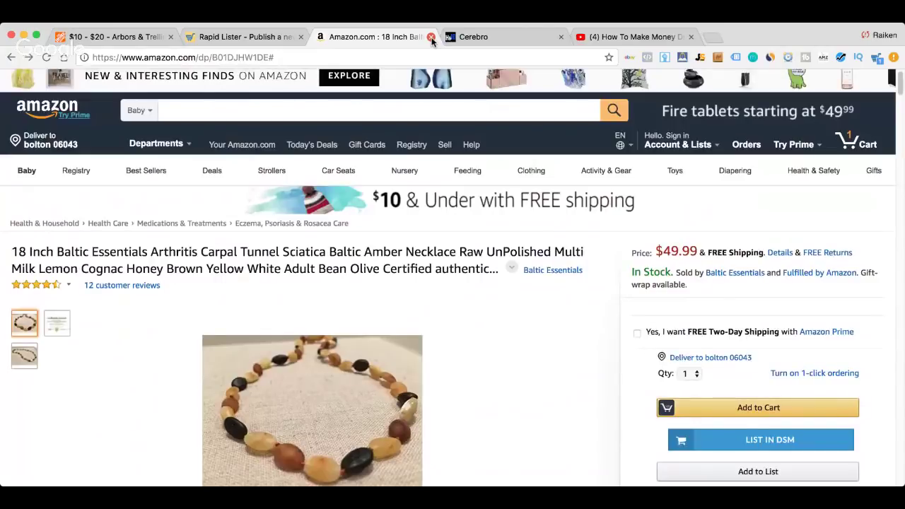
pyautogui.click(244, 37)
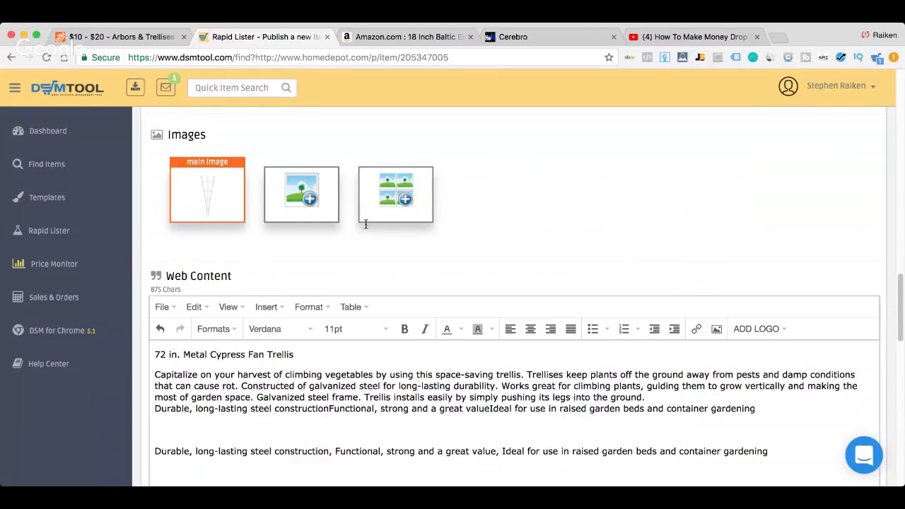
pyautogui.click(328, 37)
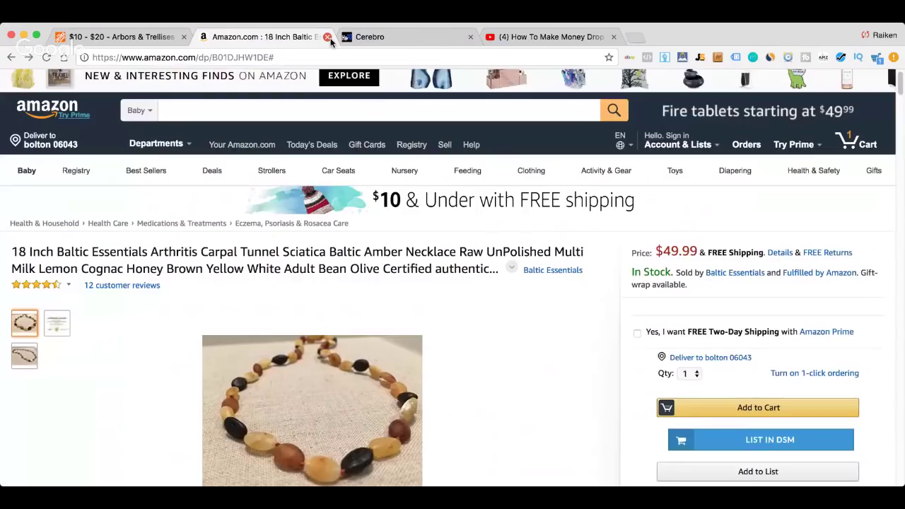
pyautogui.click(374, 38)
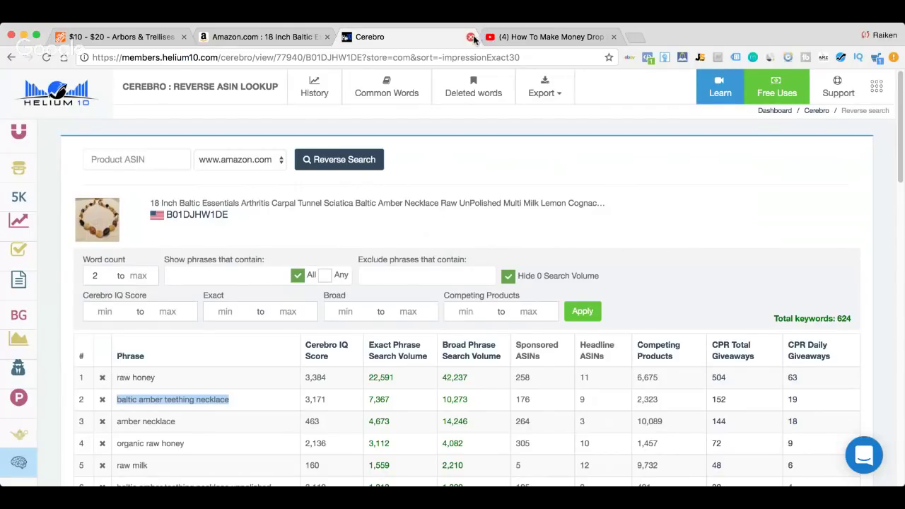
pyautogui.click(470, 37)
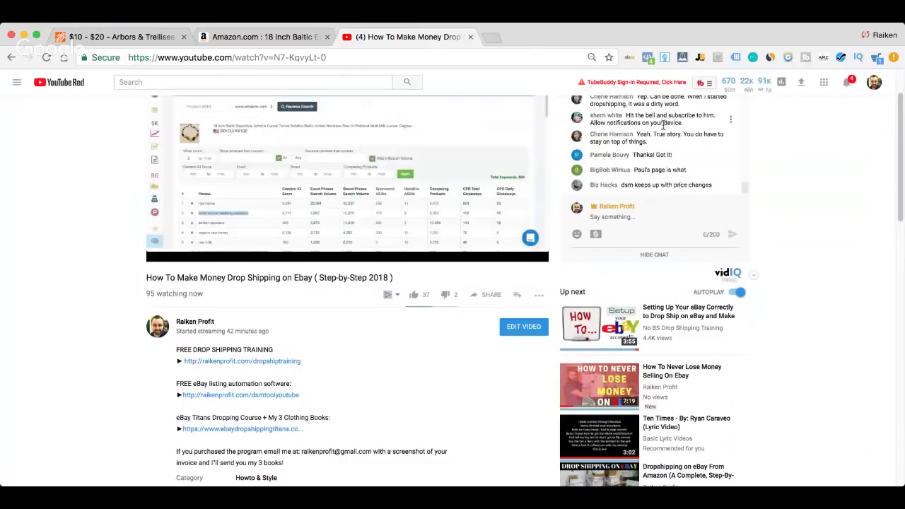
pyautogui.scroll(2, 825, 170)
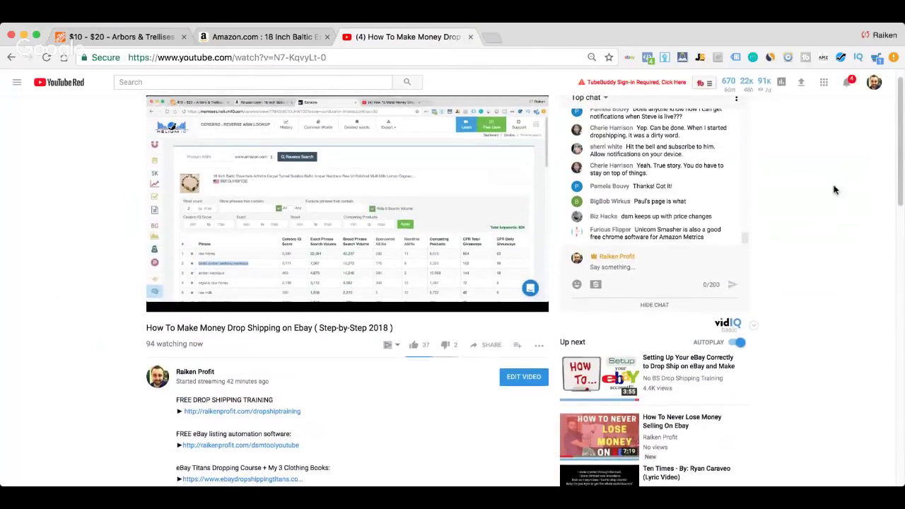
pyautogui.scroll(-1, 834, 189)
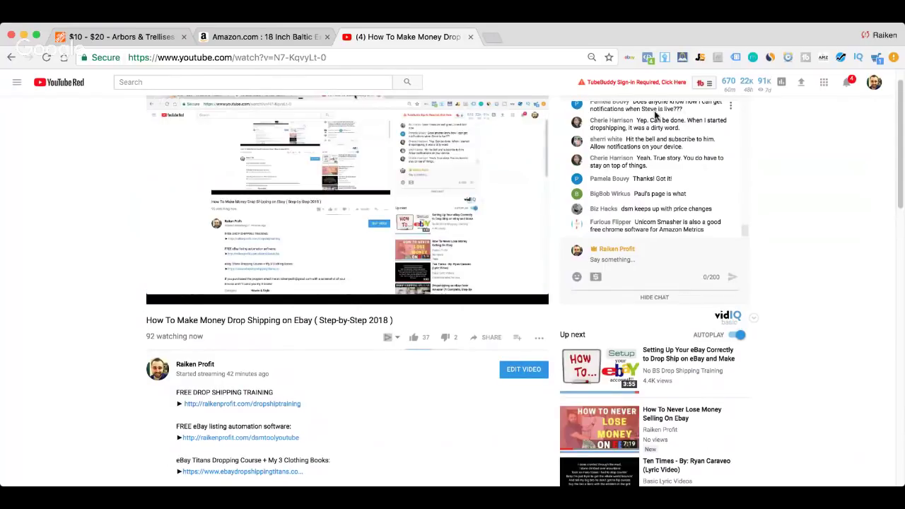
# - Search YouTube for "the hustle hubands", open The Hustle Husbands channel and look over its uploads
pyautogui.click(271, 84)
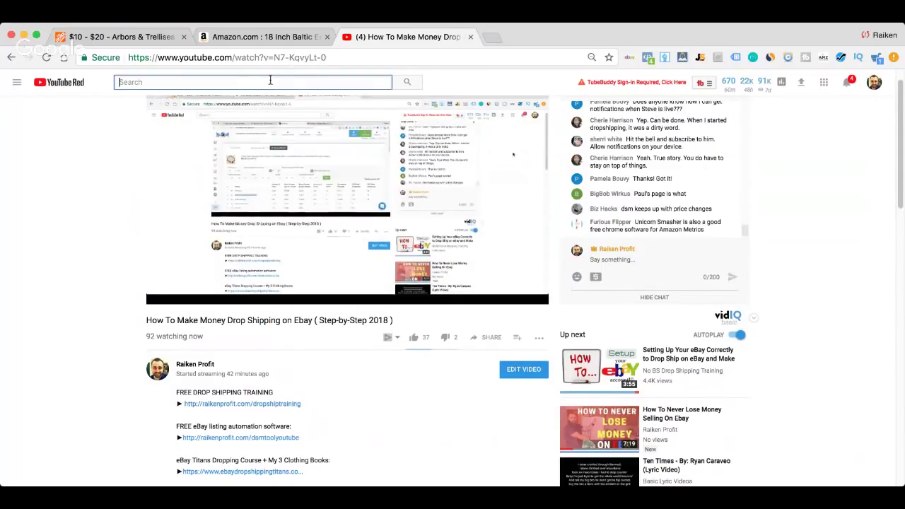
pyautogui.write('the hustle hubands')
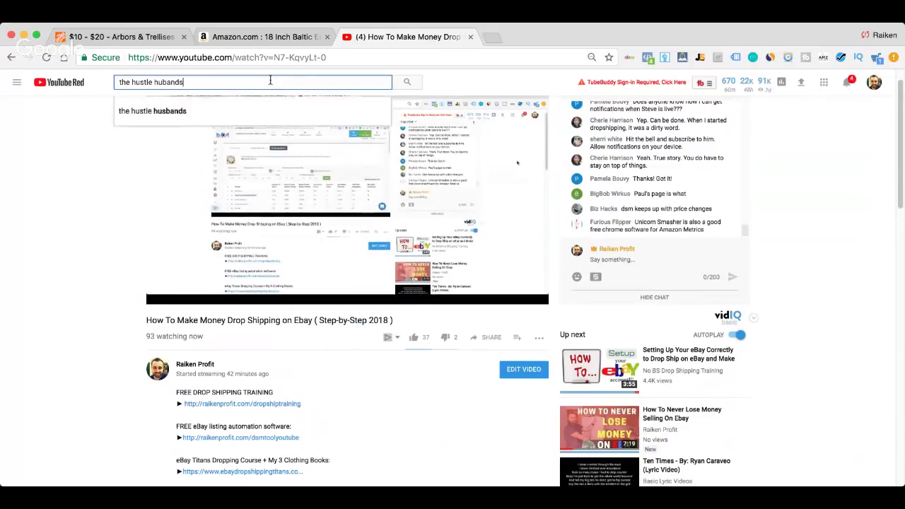
pyautogui.press('Return')
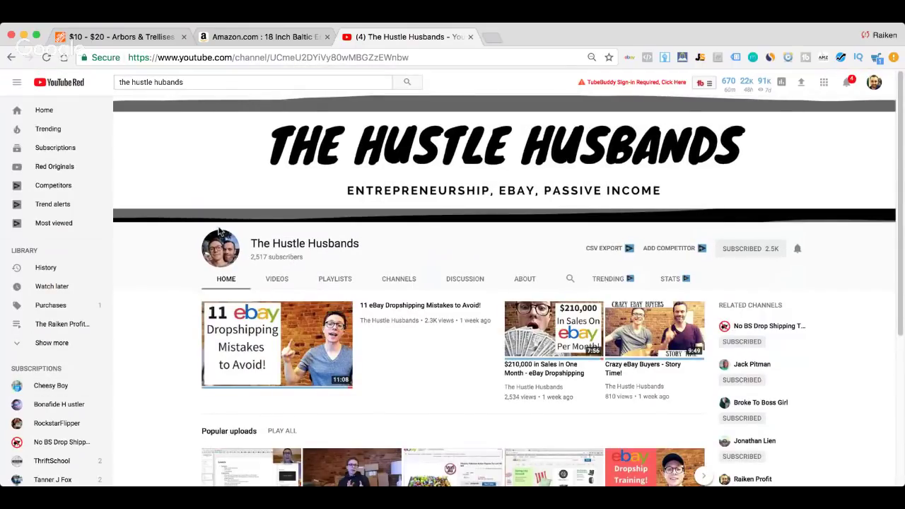
pyautogui.scroll(-1, 331, 221)
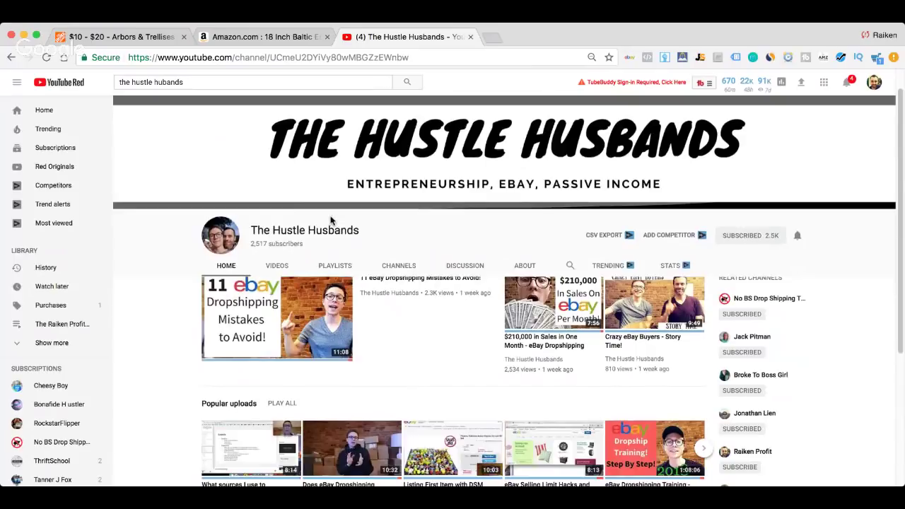
pyautogui.scroll(-5, 331, 221)
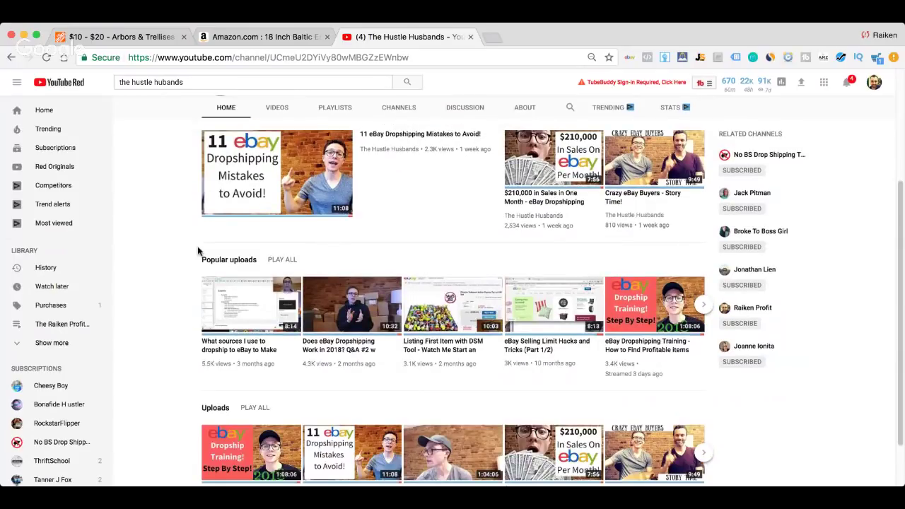
pyautogui.scroll(6, 198, 251)
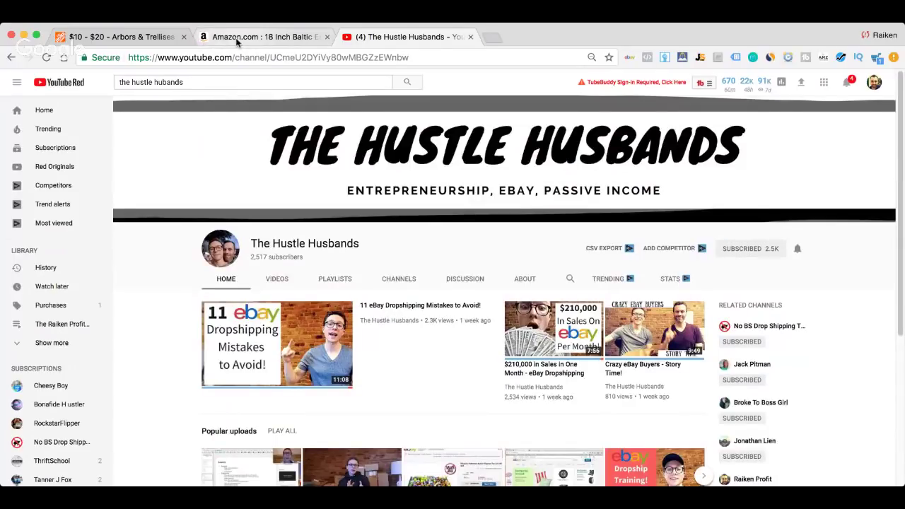
# - Go back from the channel to the live stream page and read earlier viewer questions in the chat
pyautogui.click(11, 58)
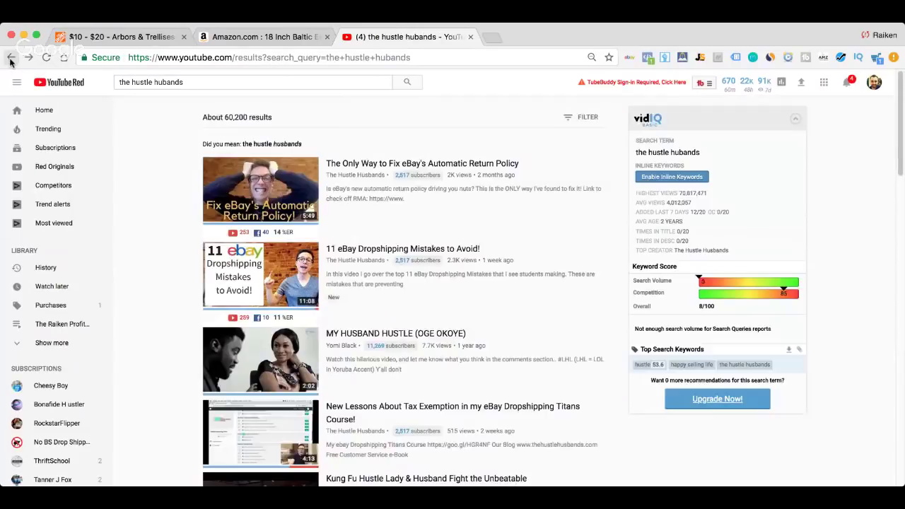
pyautogui.click(12, 58)
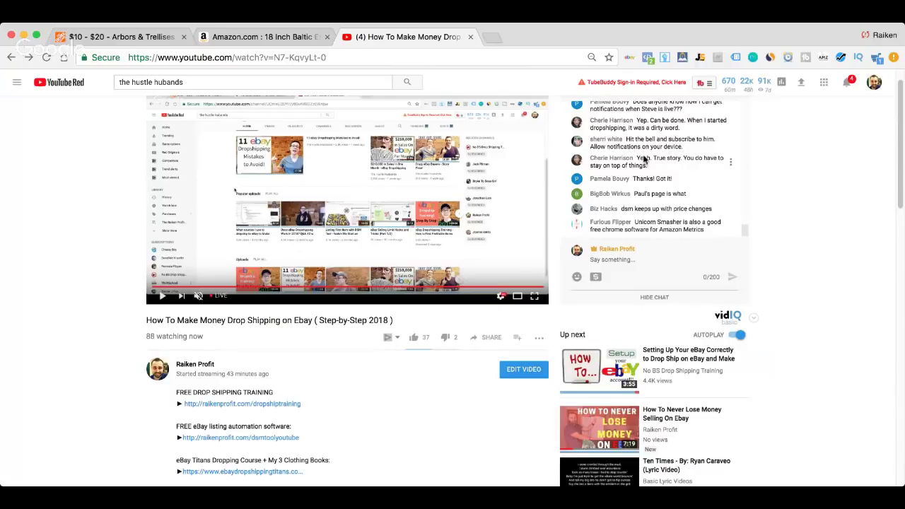
pyautogui.scroll(2, 655, 161)
pyautogui.scroll(2, 656, 161)
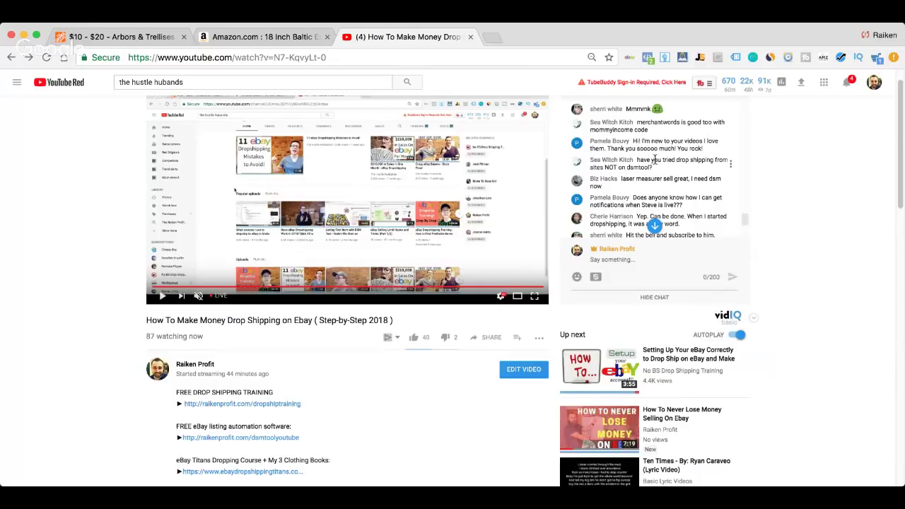
# - Read the live chat through to the newest viewer questions, and go back over the older messages up to the keyword research requests
pyautogui.scroll(-3, 655, 160)
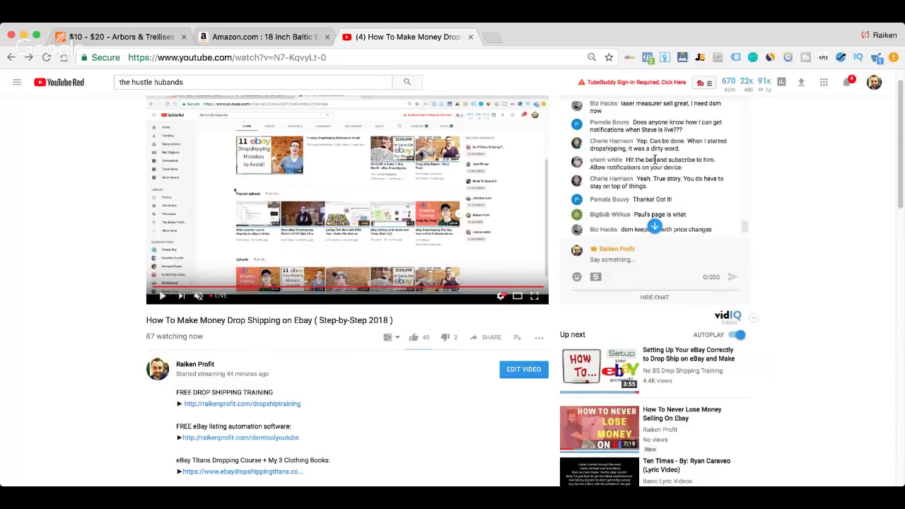
pyautogui.scroll(-1, 396, 442)
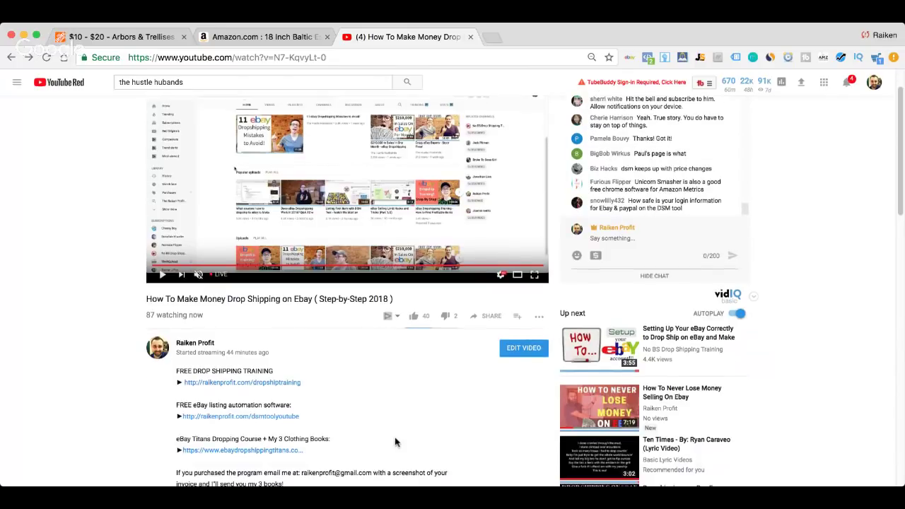
pyautogui.scroll(-1, 396, 442)
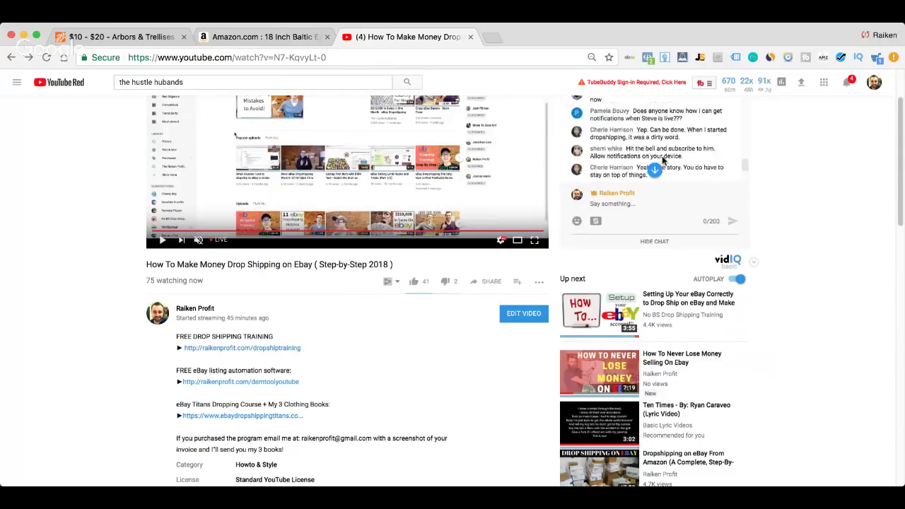
pyautogui.scroll(1, 663, 161)
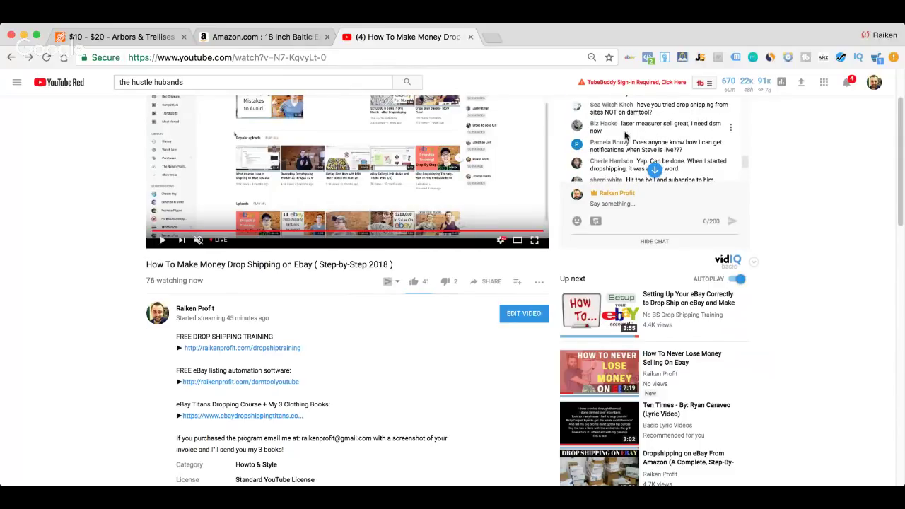
pyautogui.scroll(2, 605, 140)
pyautogui.scroll(2, 605, 140)
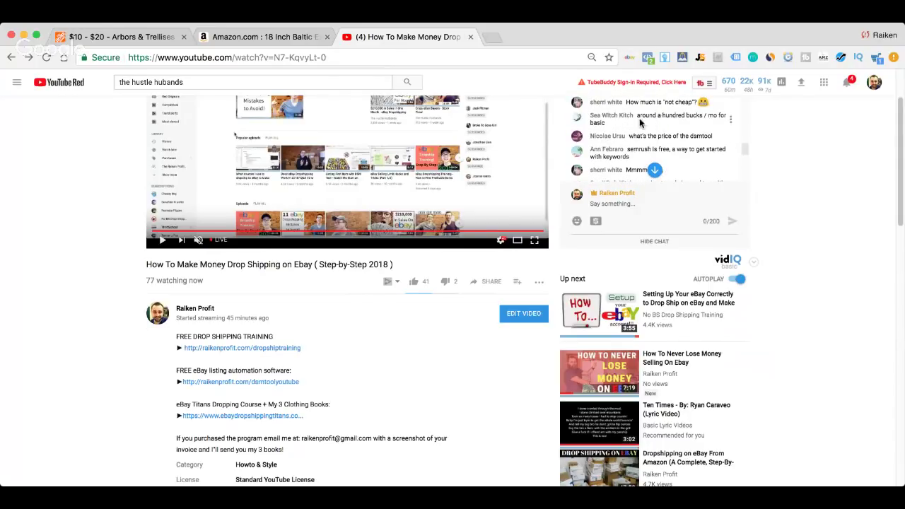
pyautogui.scroll(-3, 640, 120)
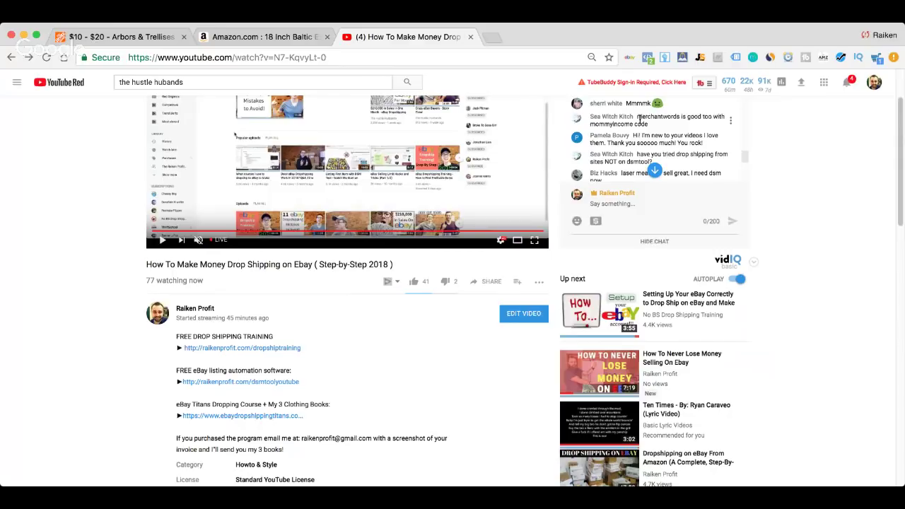
pyautogui.scroll(5, 636, 135)
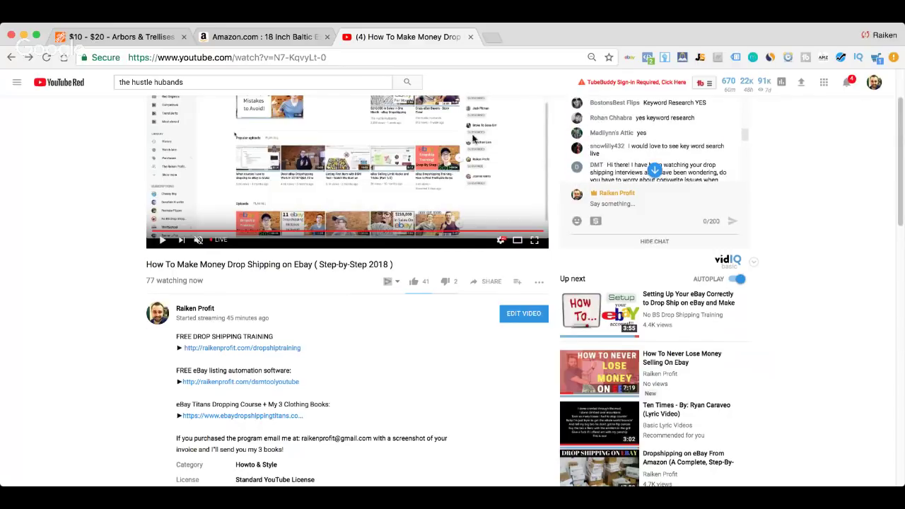